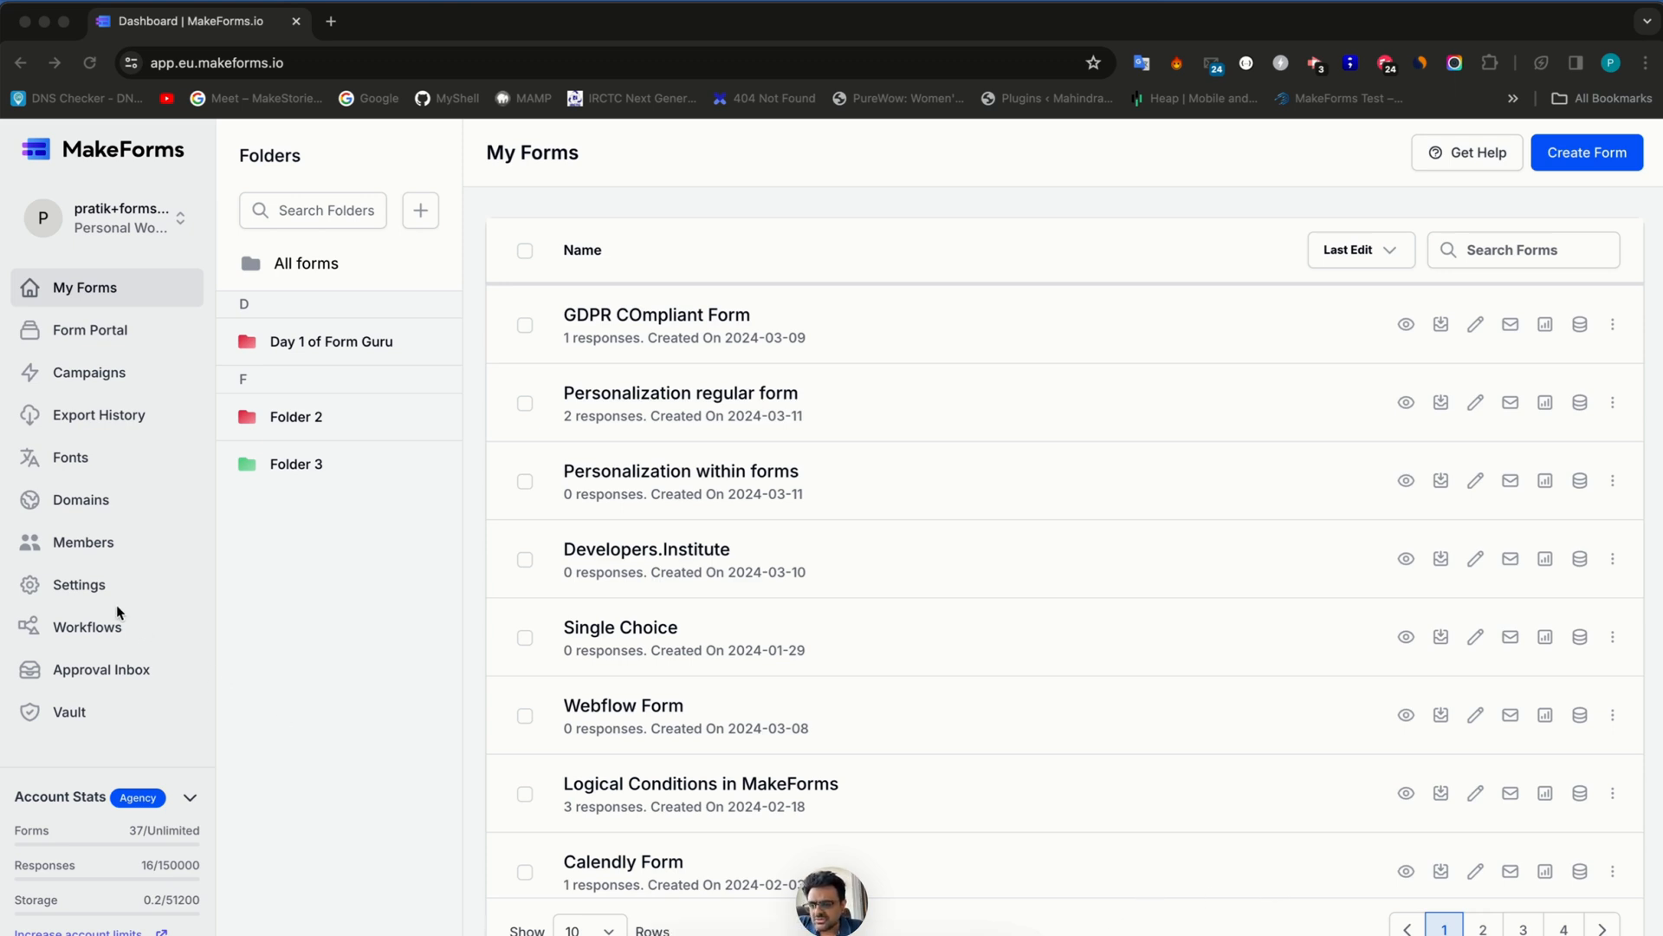
- Go to Settings > Integrations > Payments to see the payment gateways, none connected yet
click(94, 593)
click(95, 592)
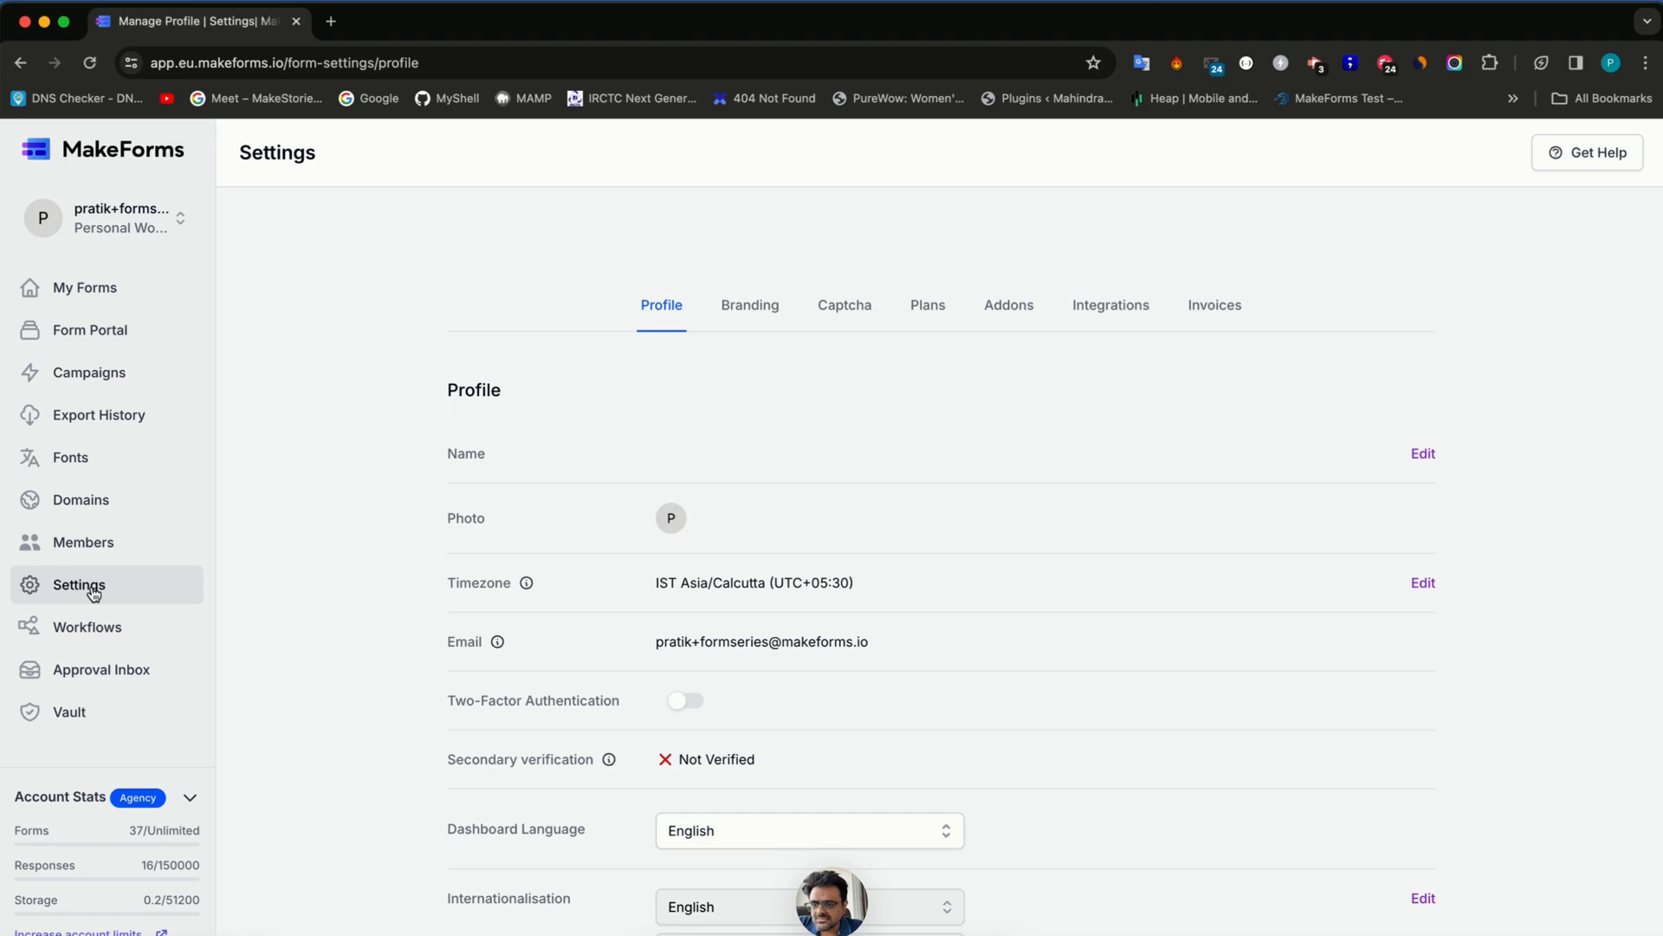
click(1114, 317)
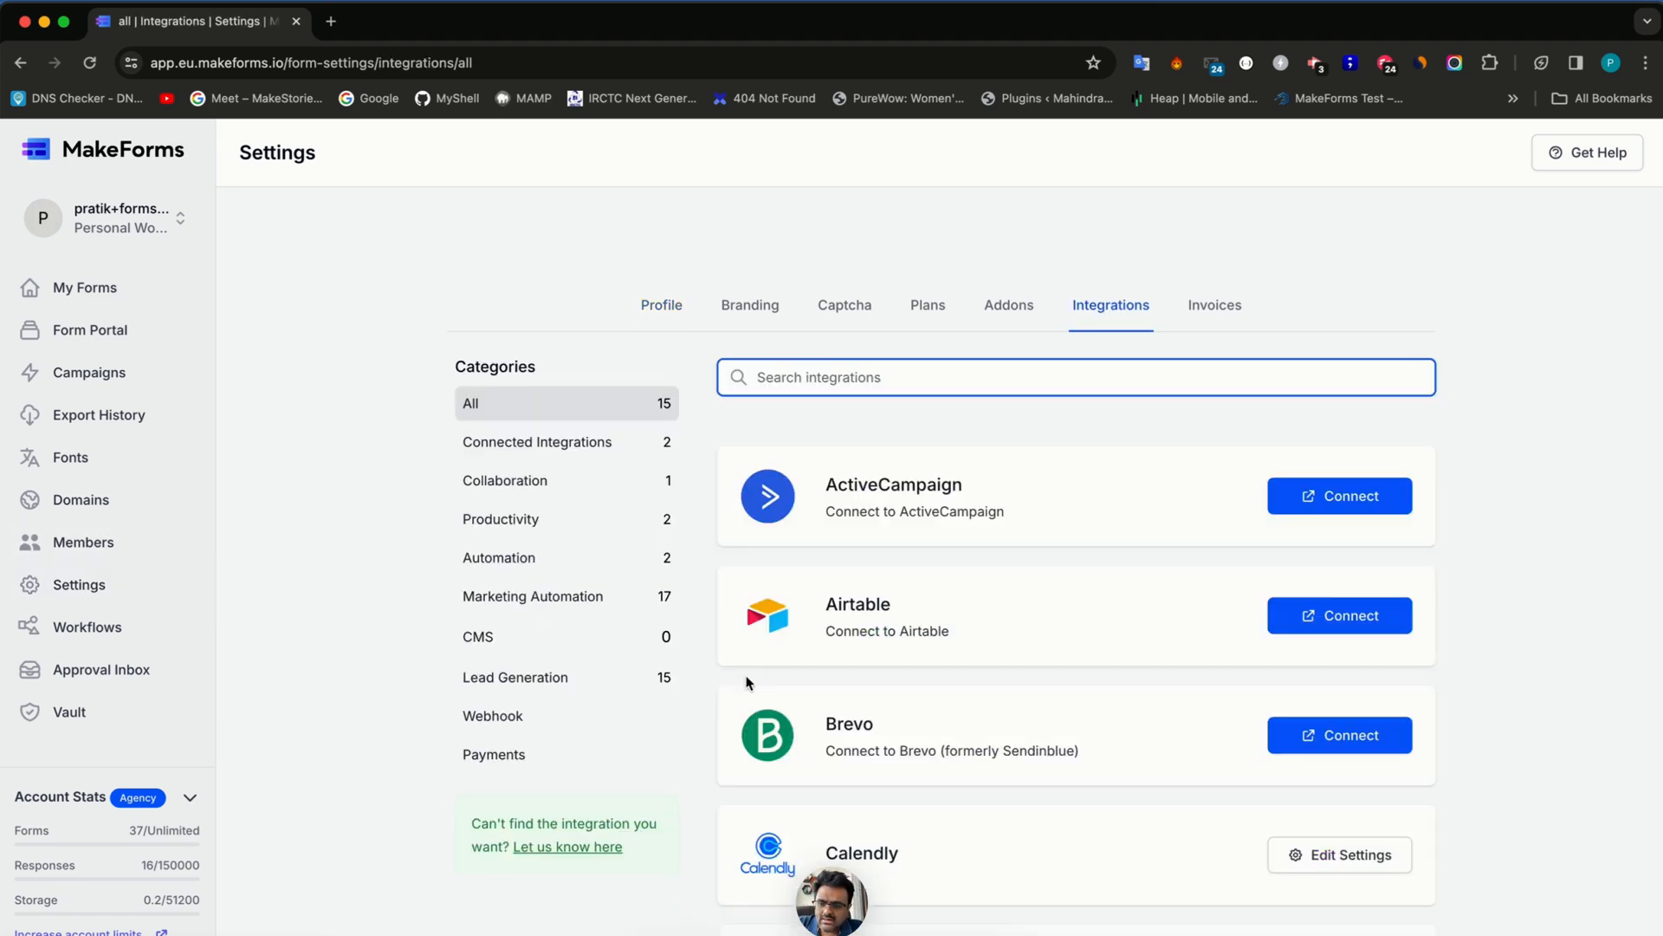
click(527, 762)
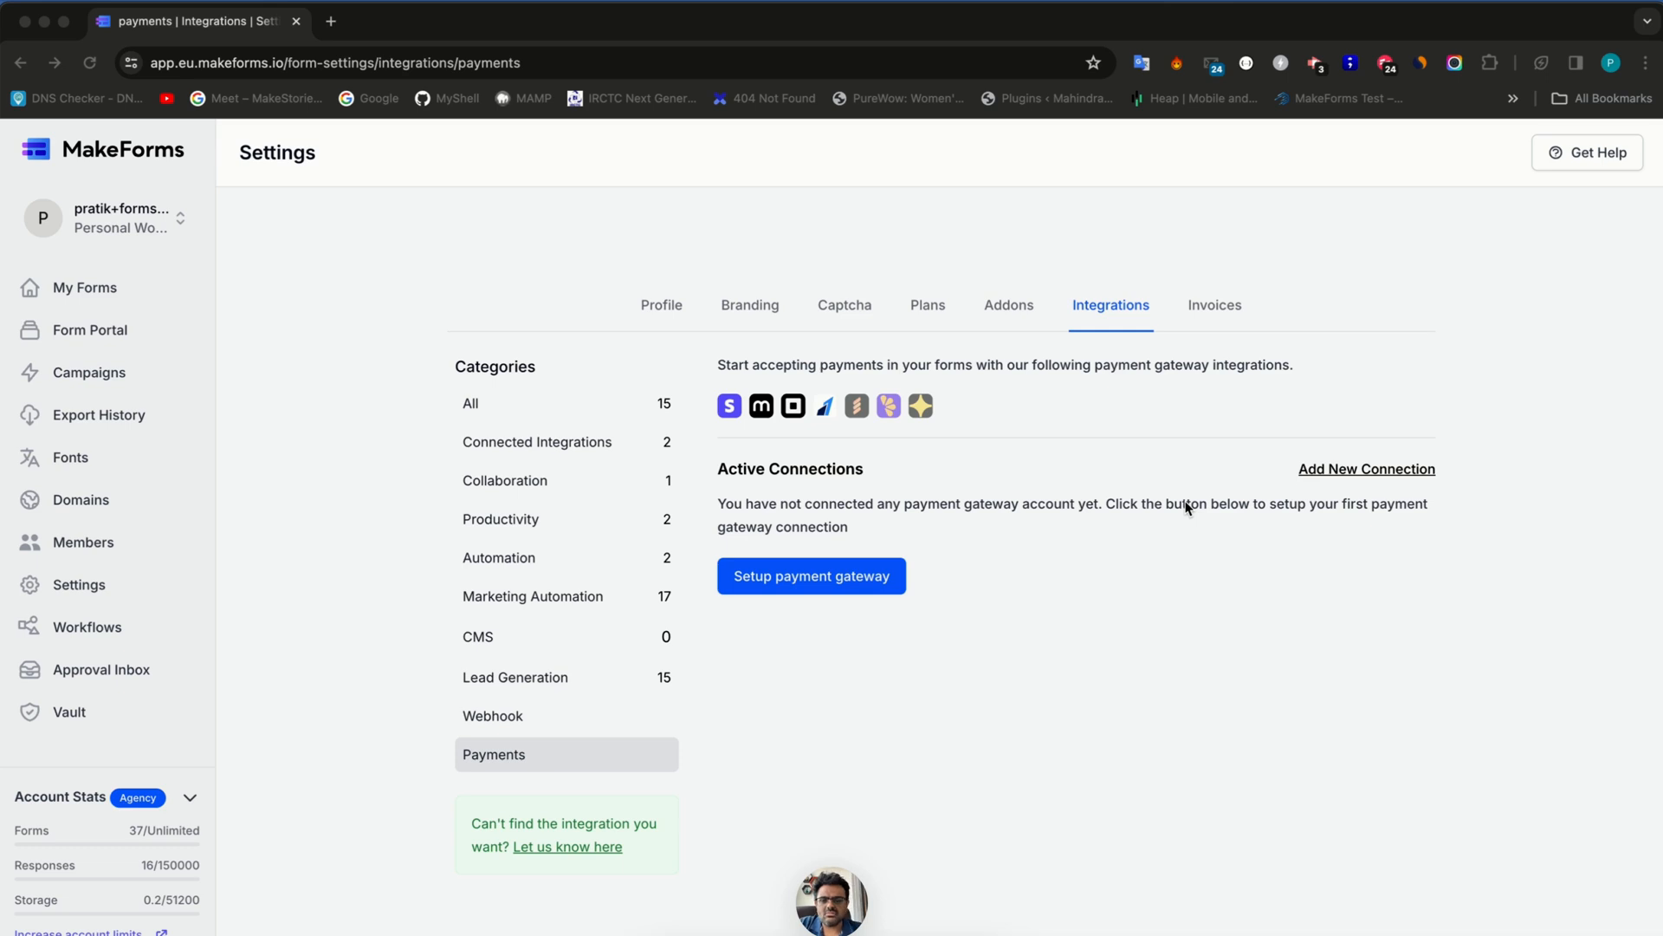
click(1341, 473)
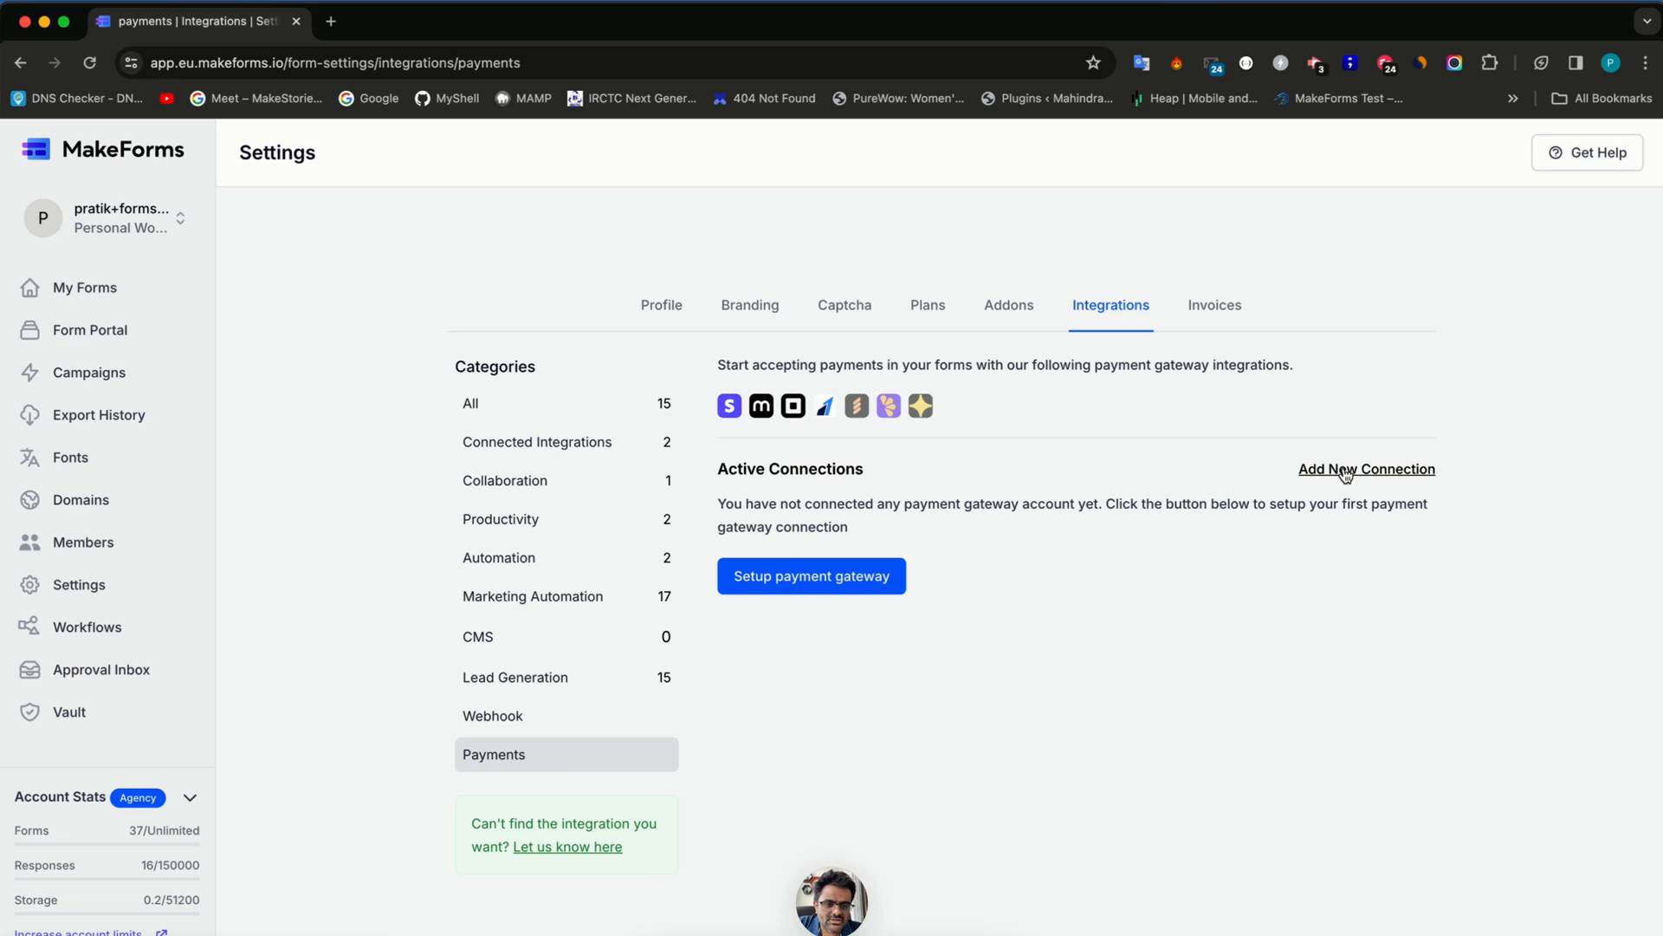
- Start a new Stripe connection named 'Testing out the Stripe Payment Gateway'
click(1345, 473)
click(1207, 280)
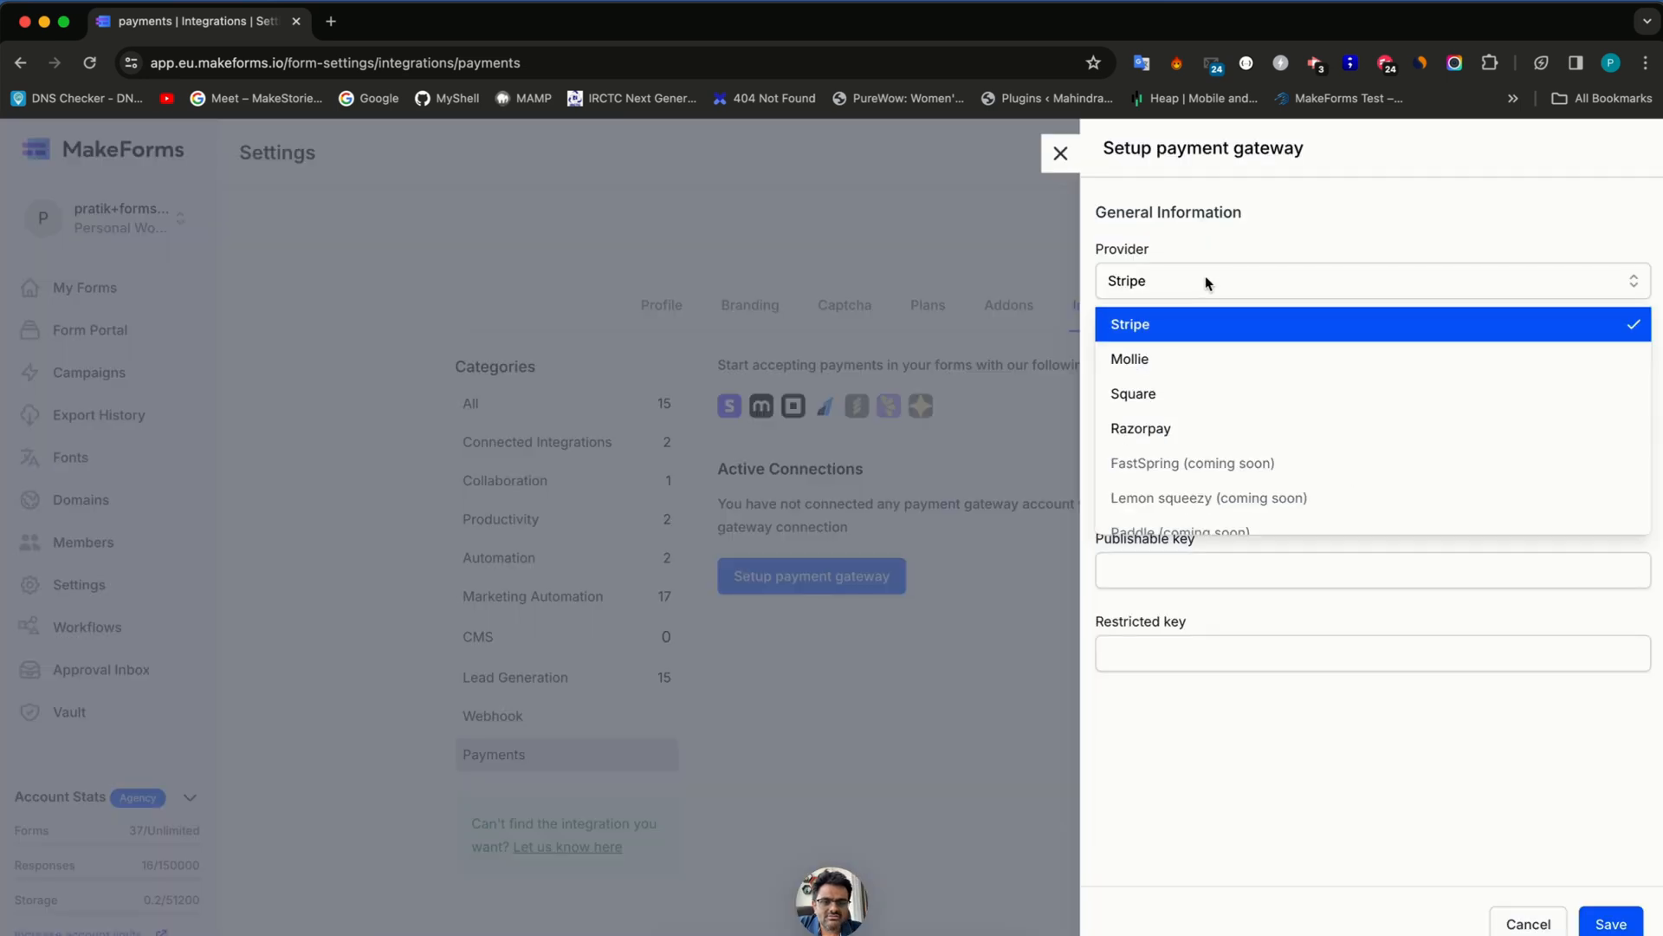
click(1205, 279)
click(1192, 355)
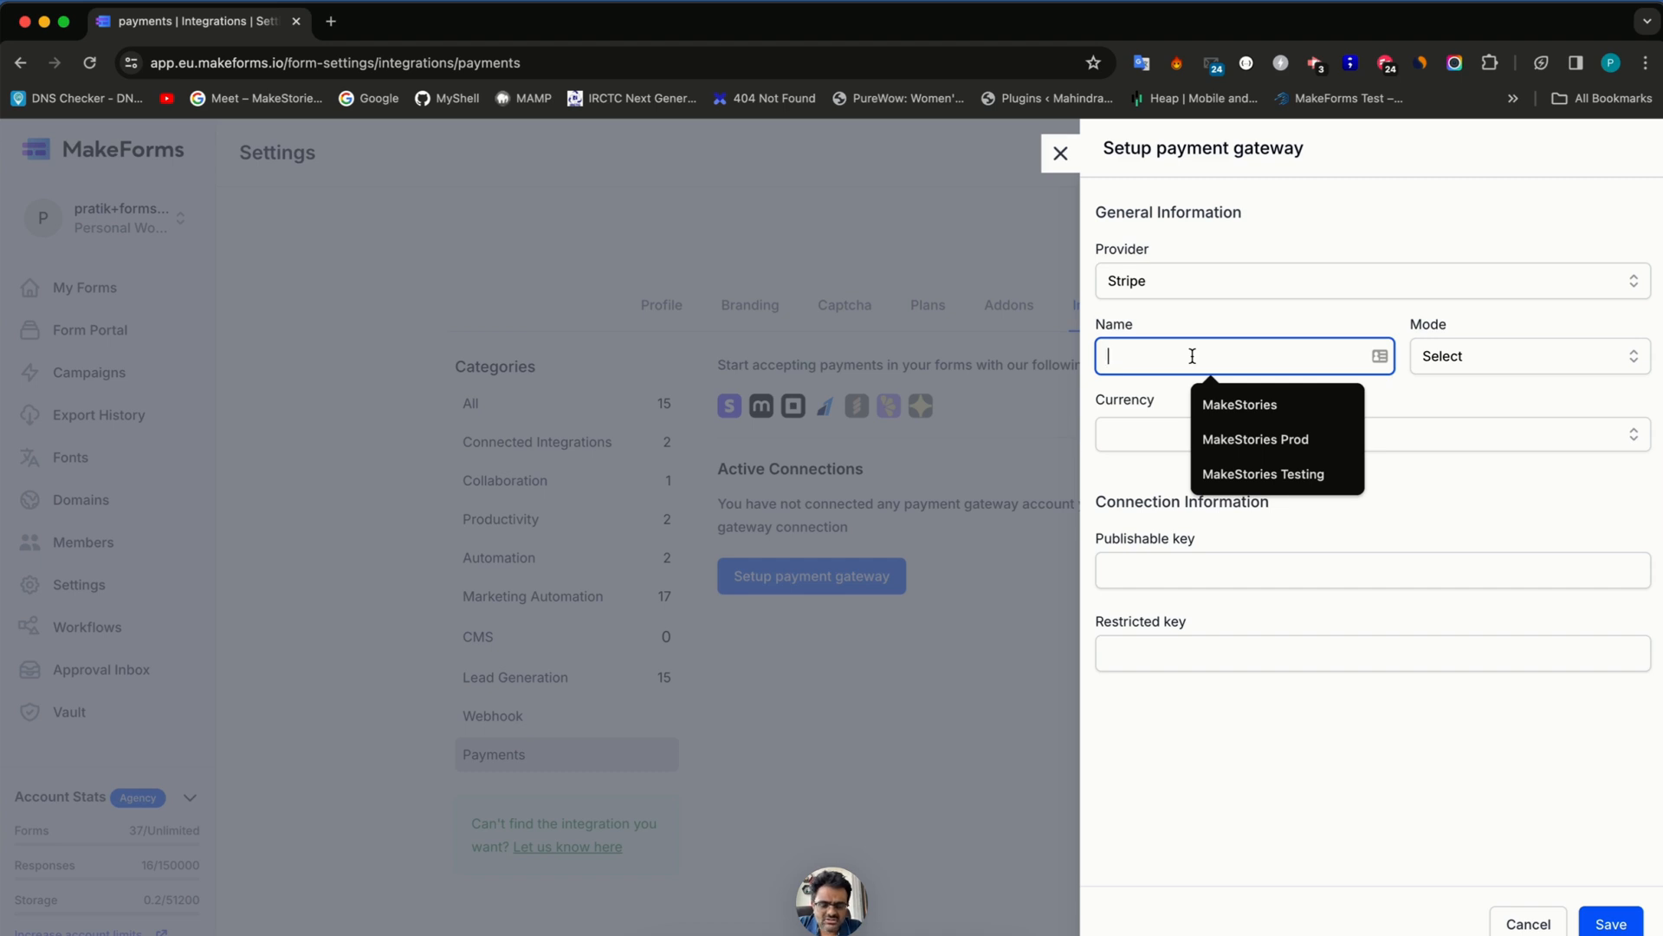
text(Testing )
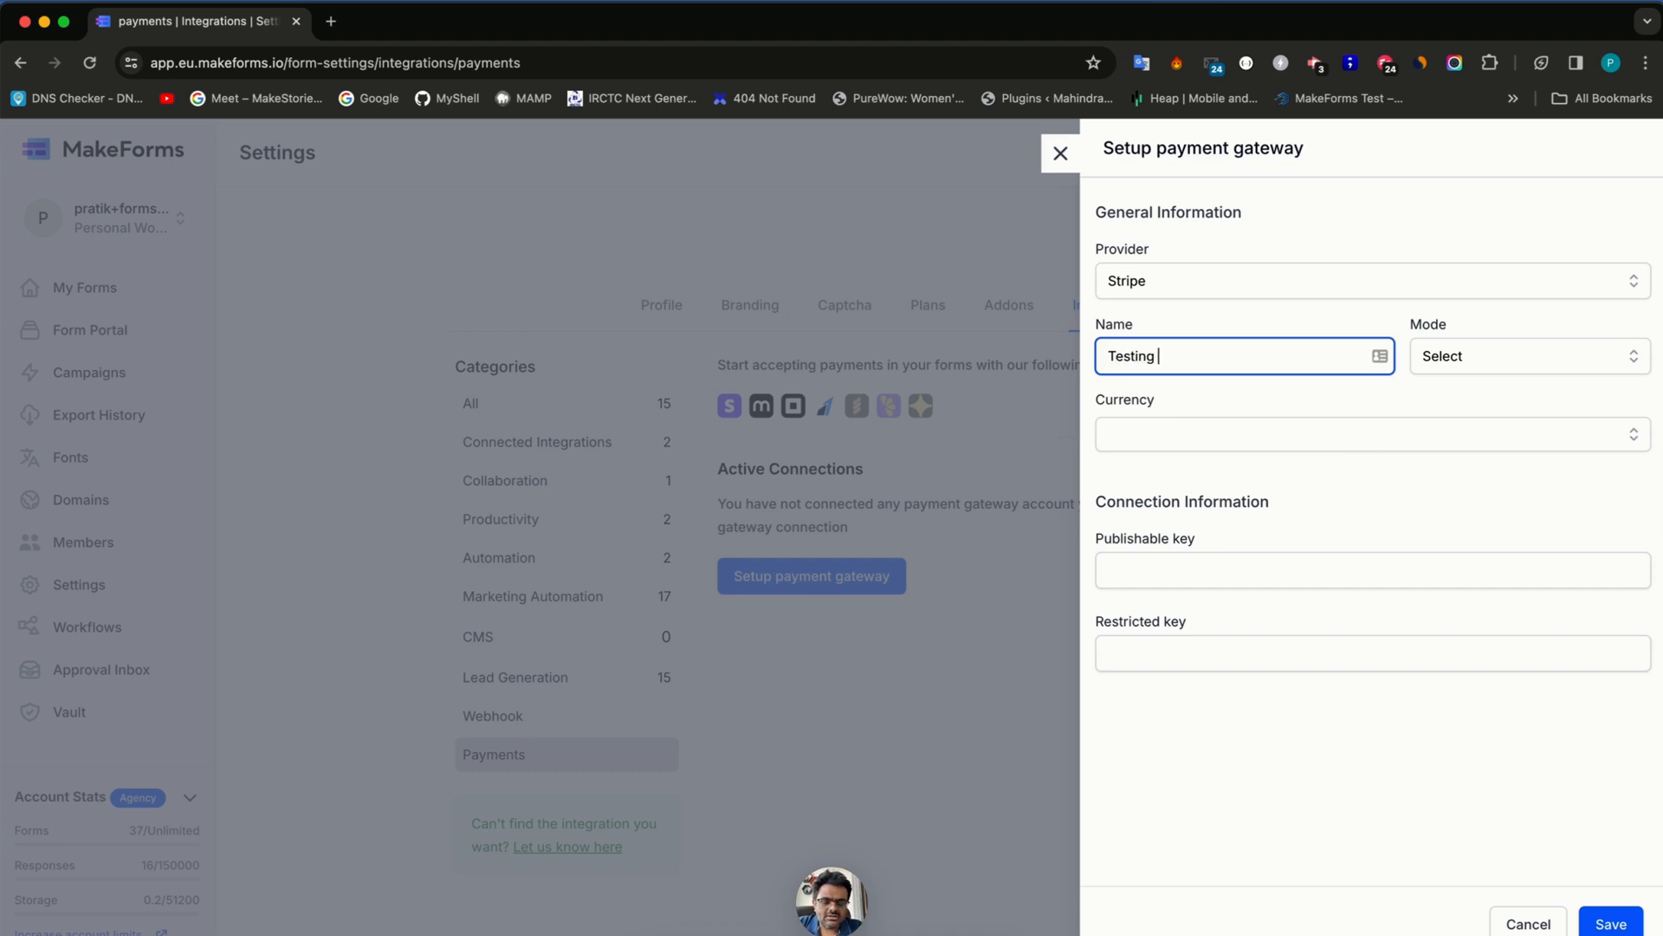
text(out the )
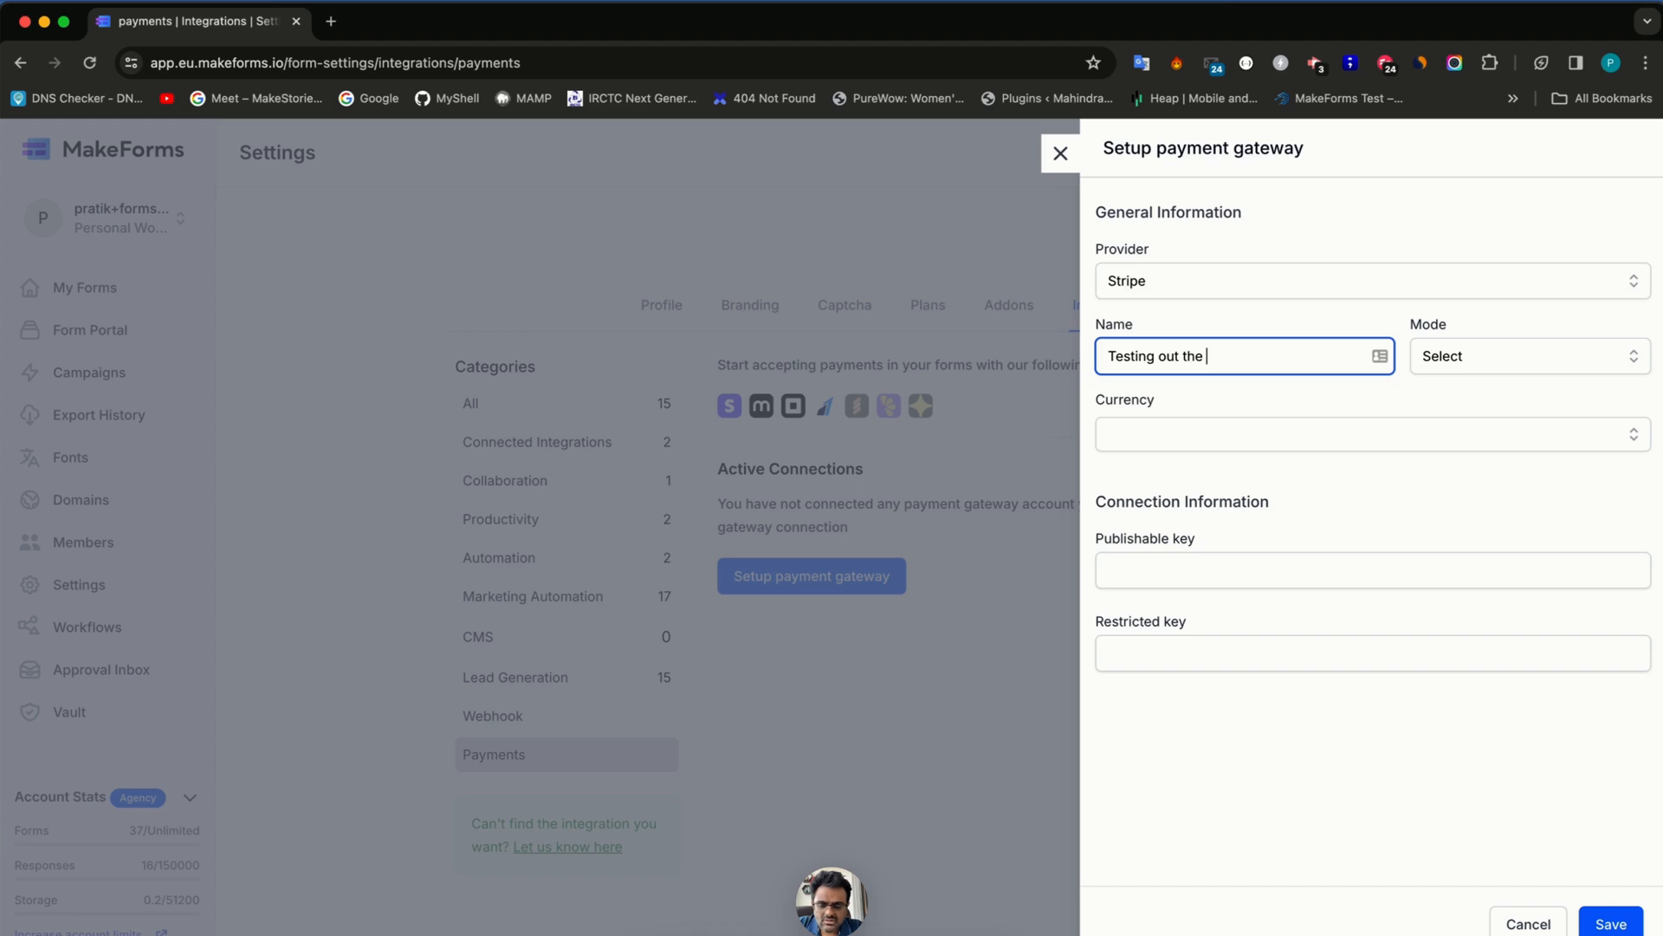
text(Stripe Paymen)
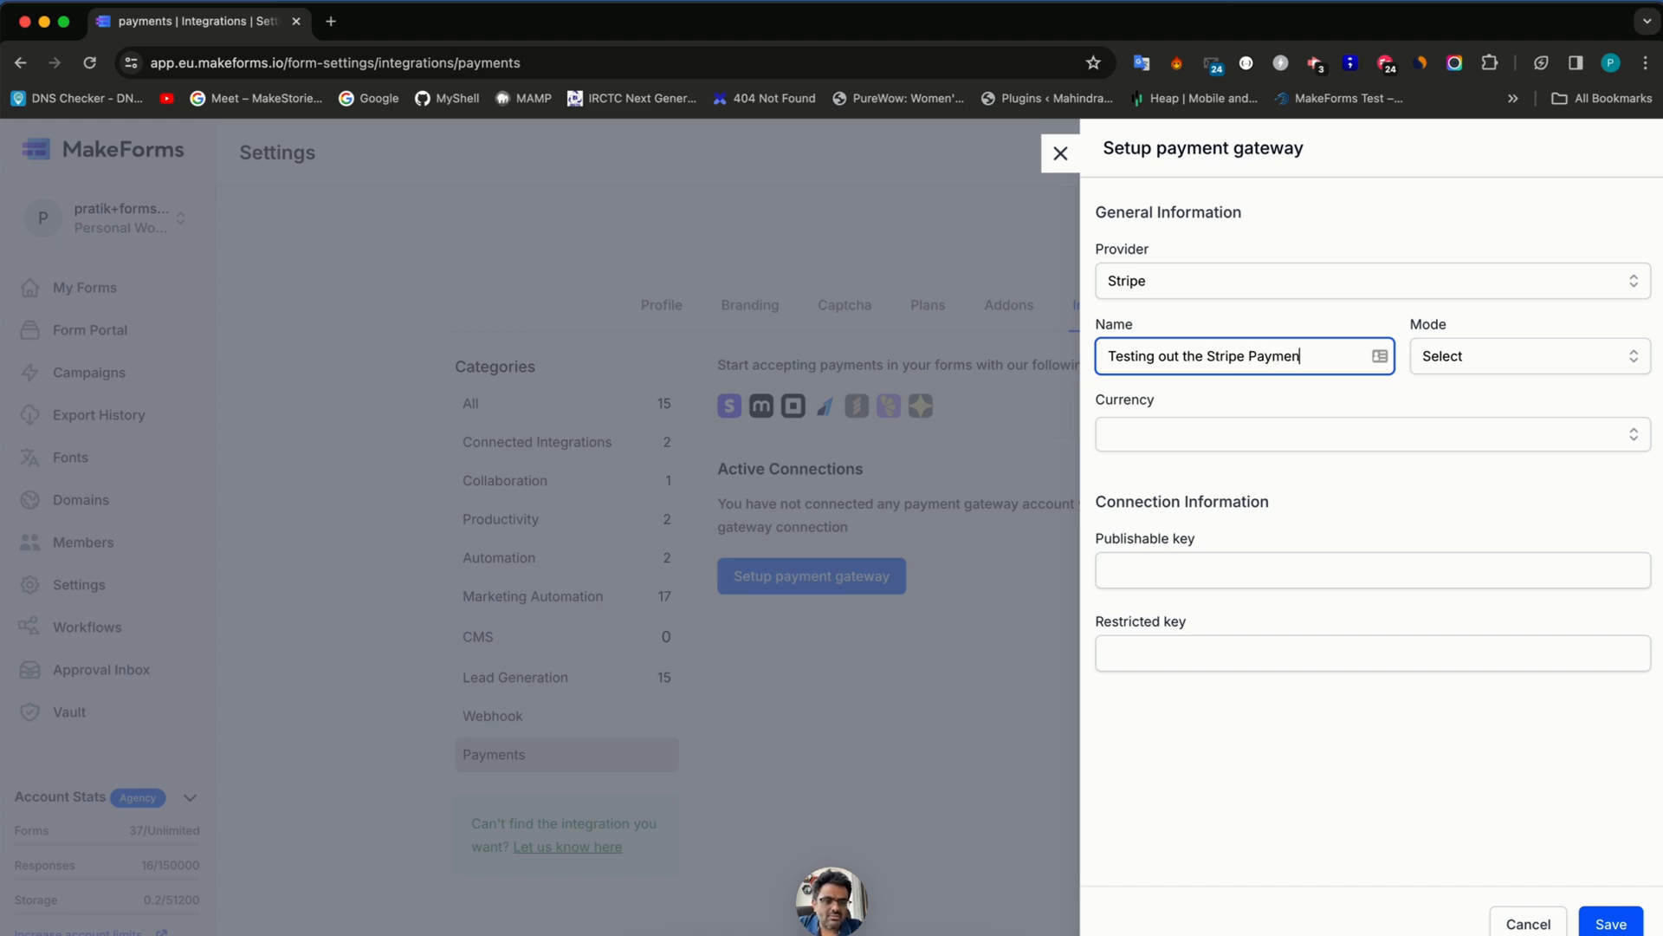
text(t Gateway)
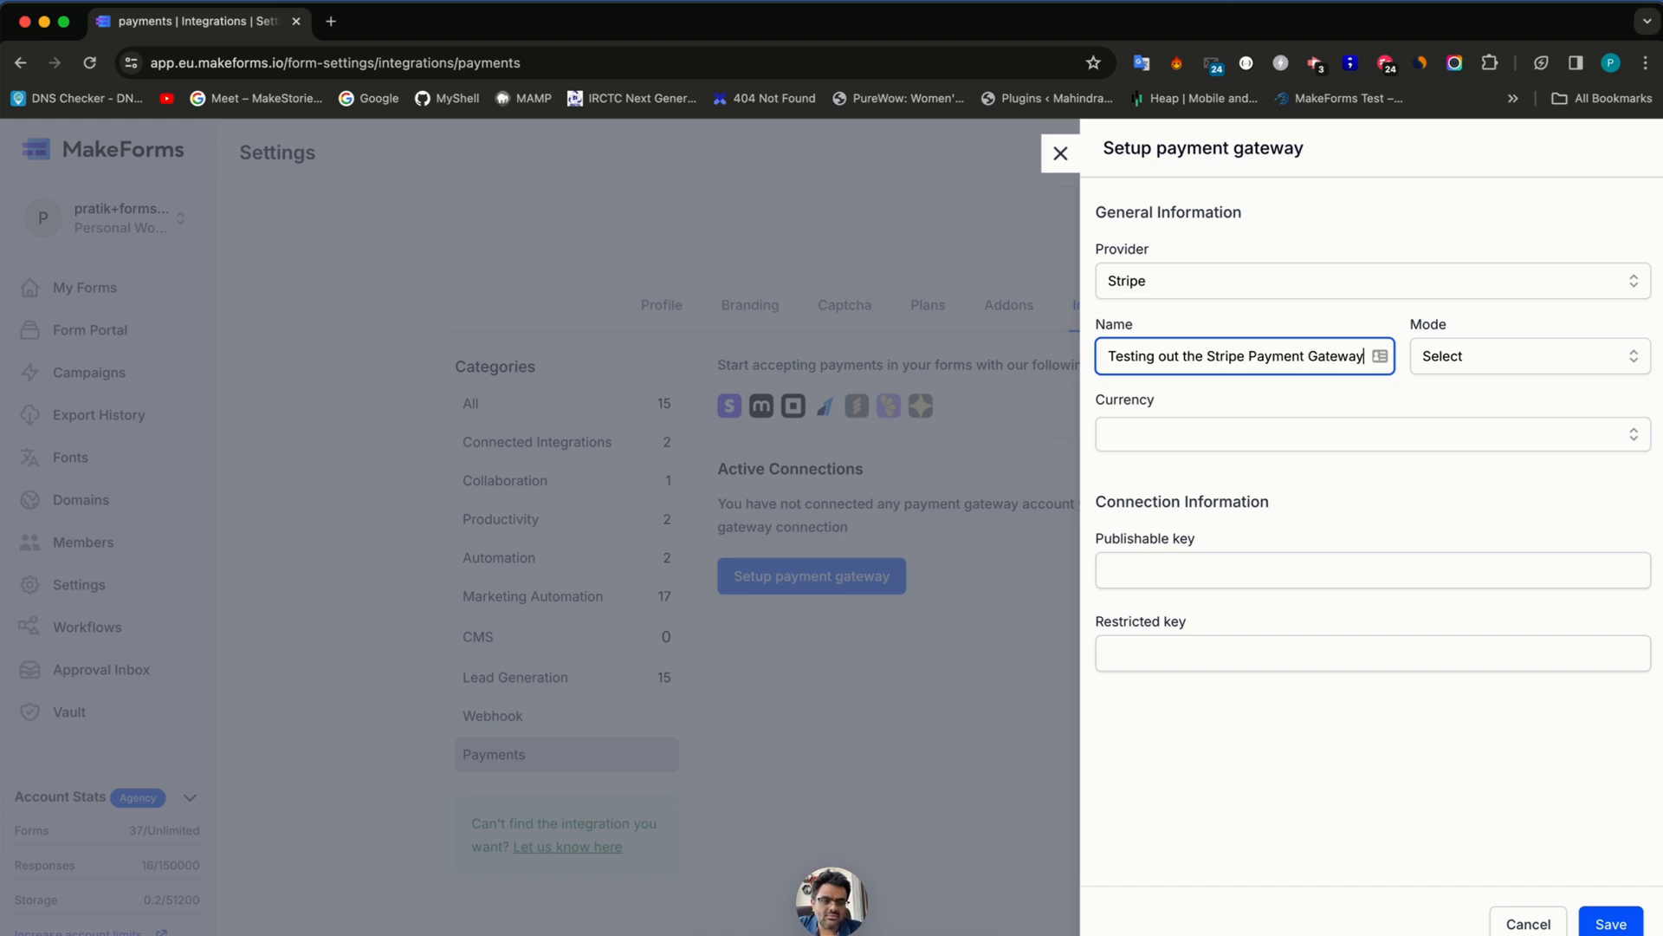
- Set the connection mode to Production and the currency to USD (US Dollar)
click(1475, 355)
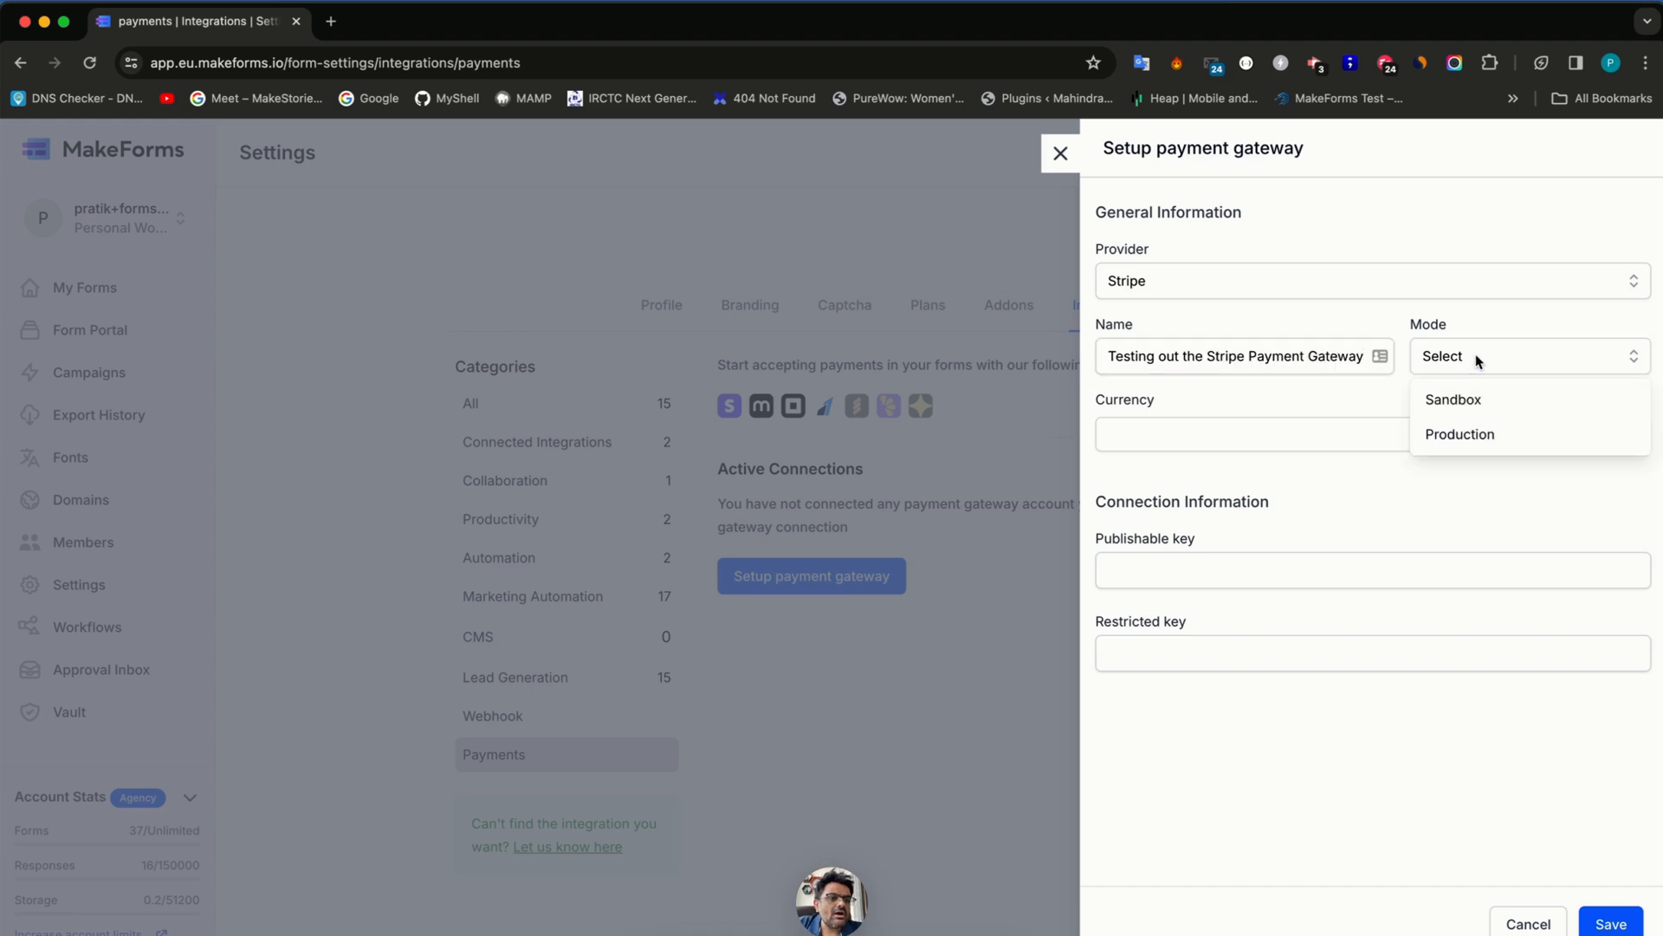
click(1477, 438)
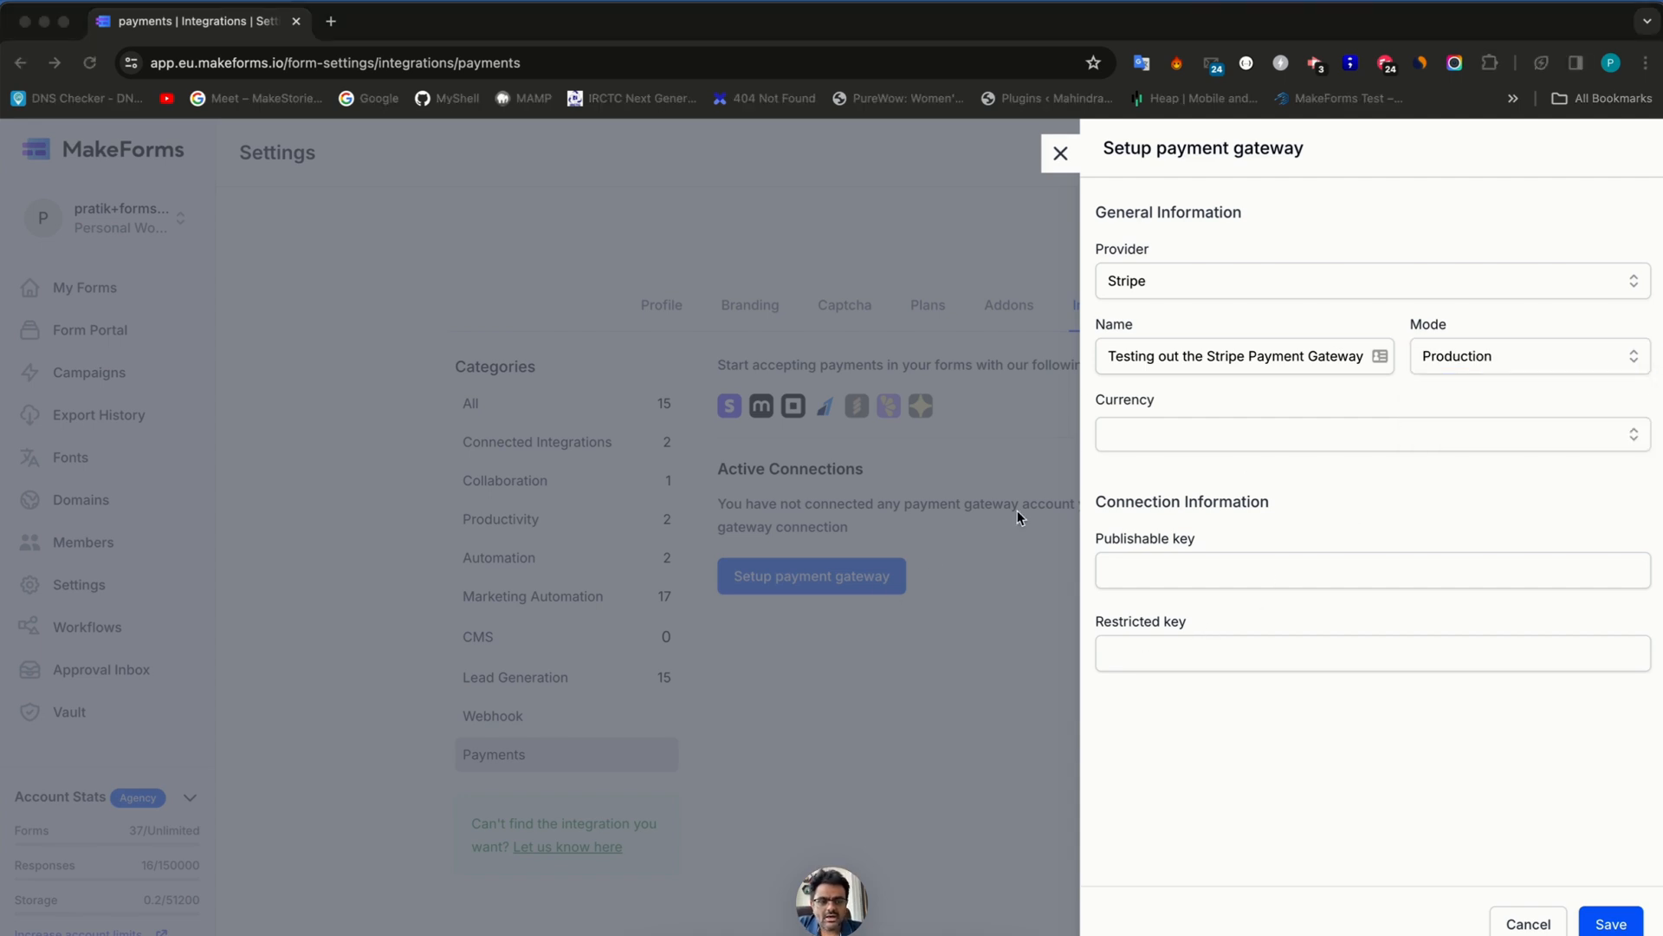
click(1271, 438)
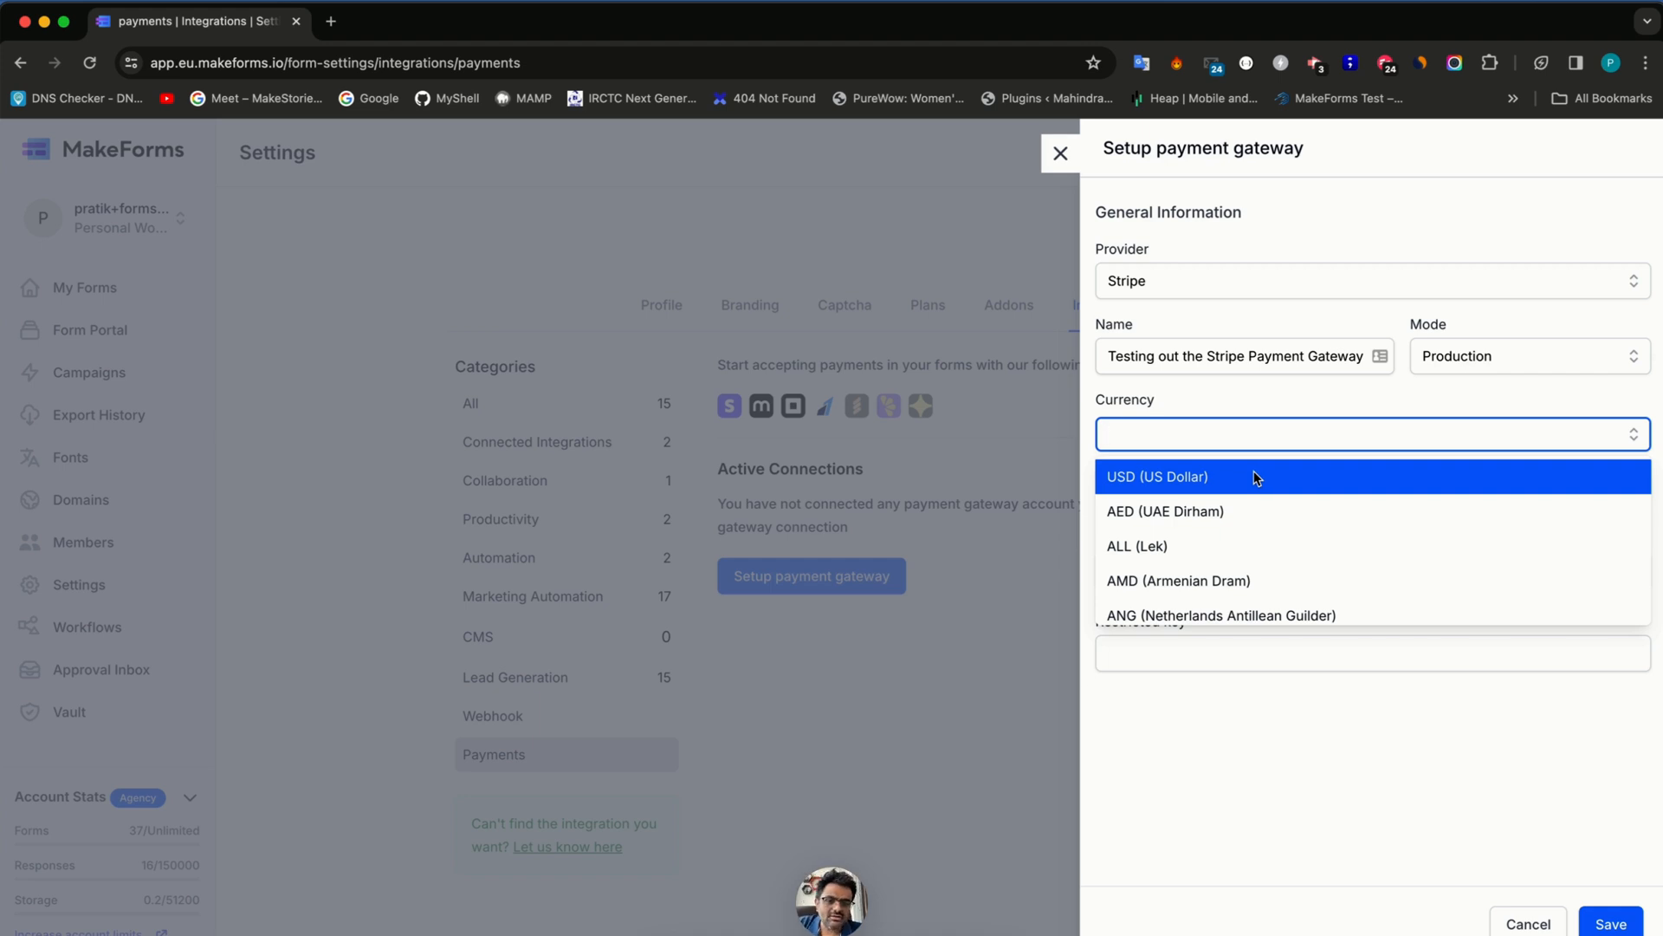
click(1256, 477)
click(1231, 559)
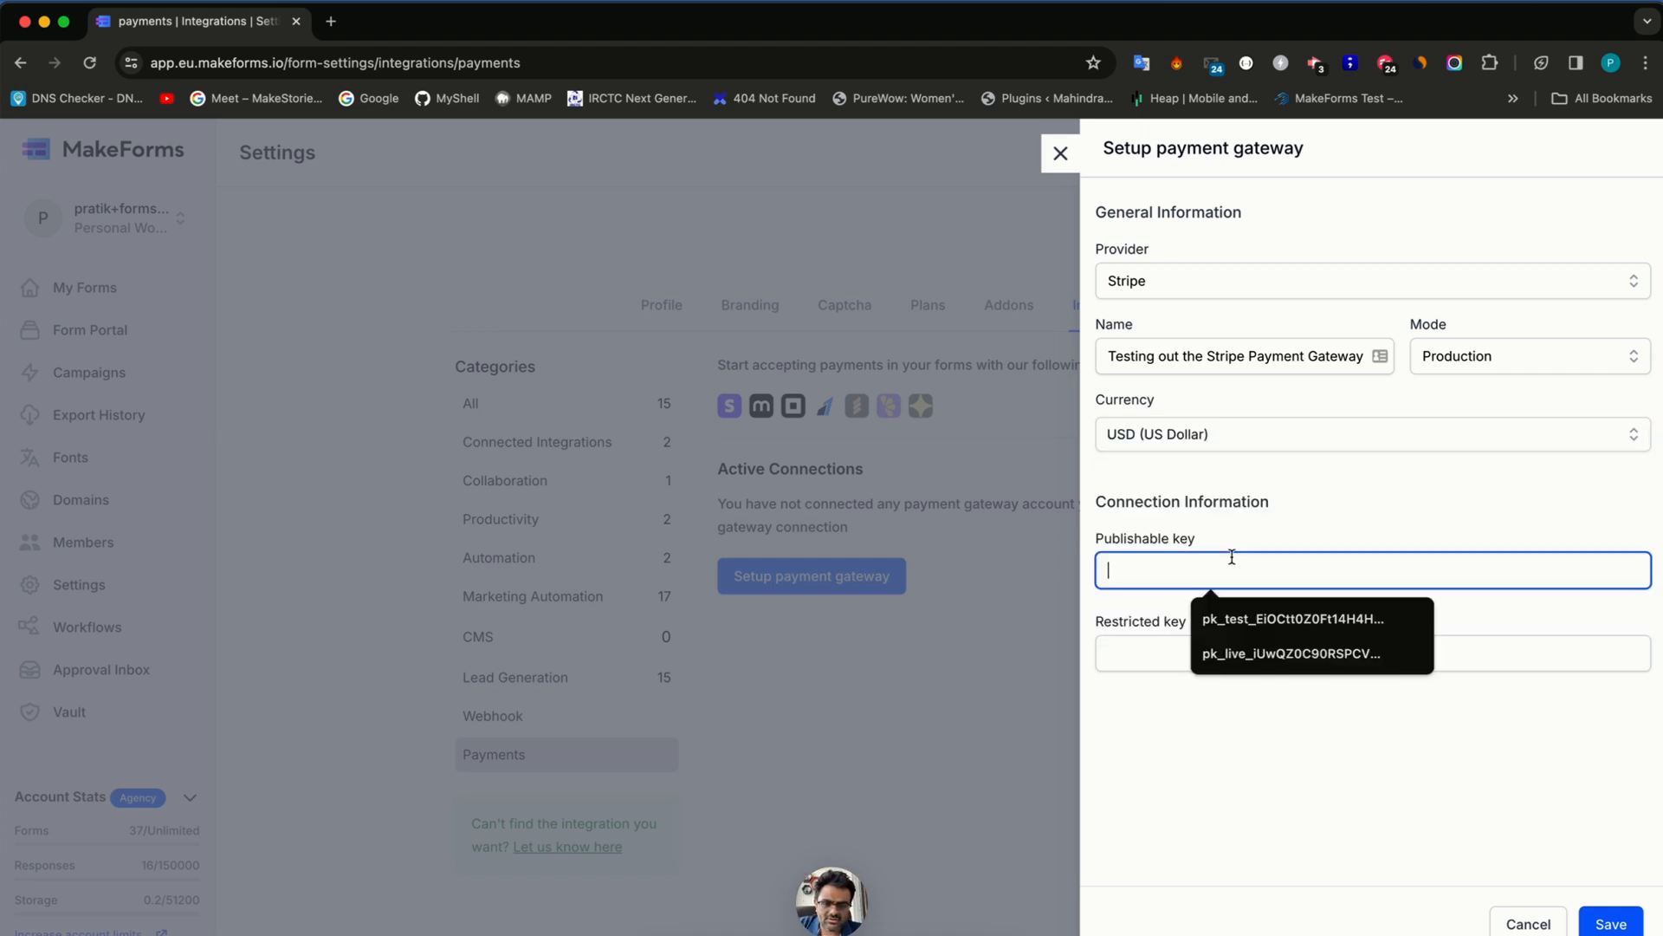
click(1236, 514)
key(super+Tab)
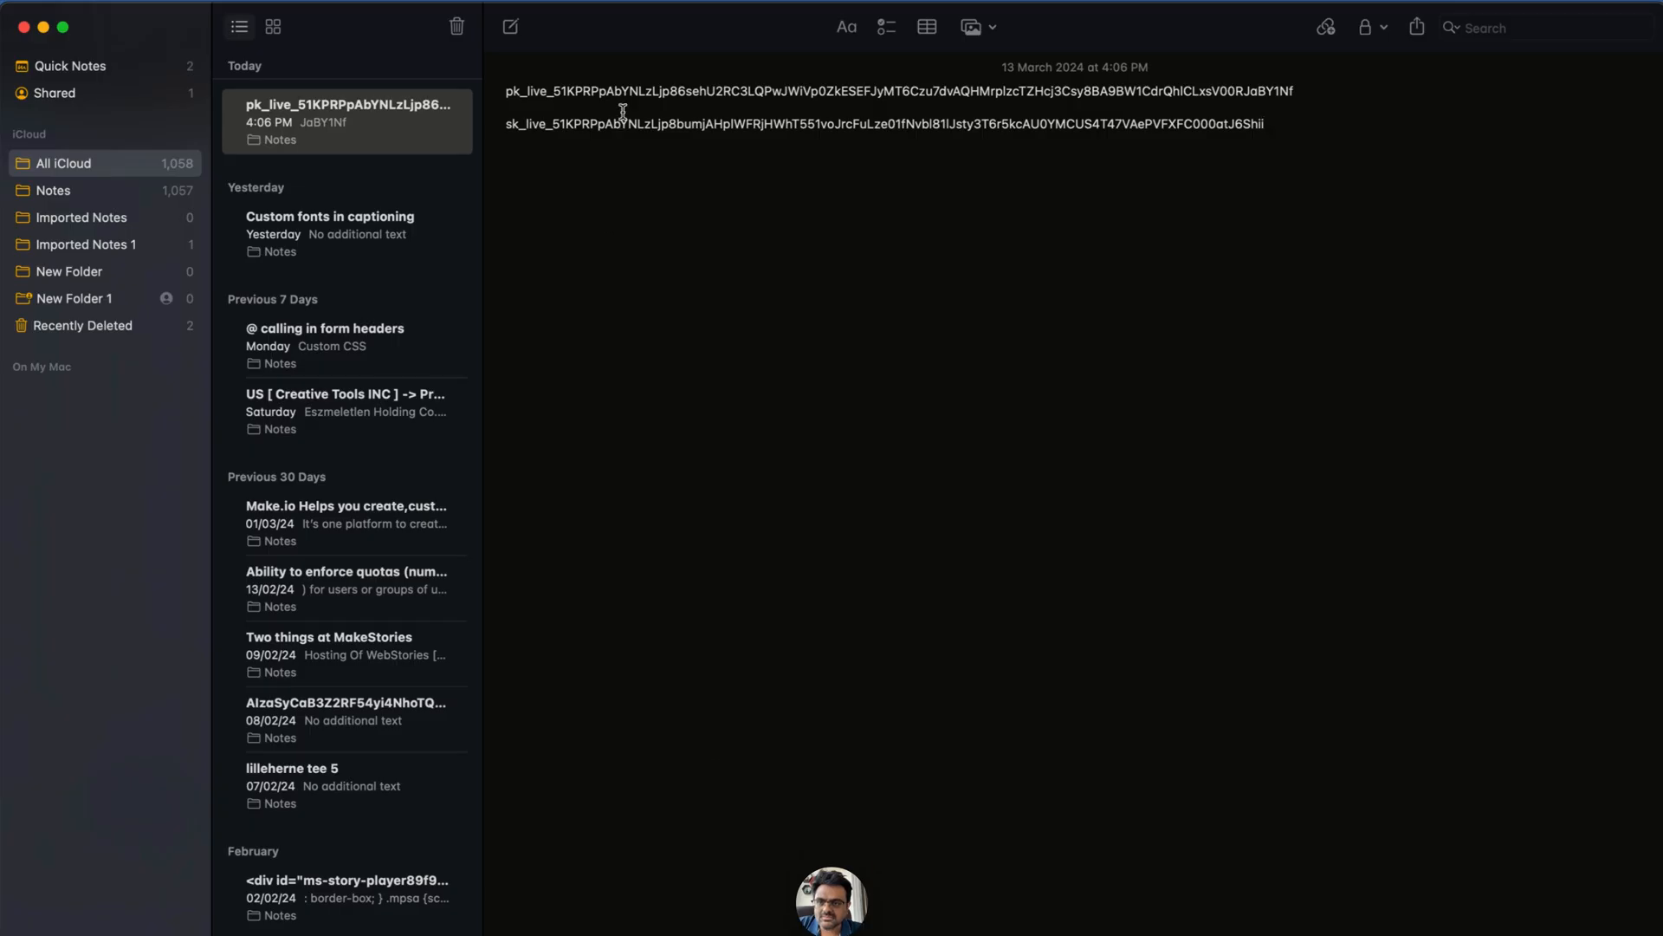
- Copy the live publishable and secret keys from Notes into the Publishable and Restricted key fields
triple_click(637, 90)
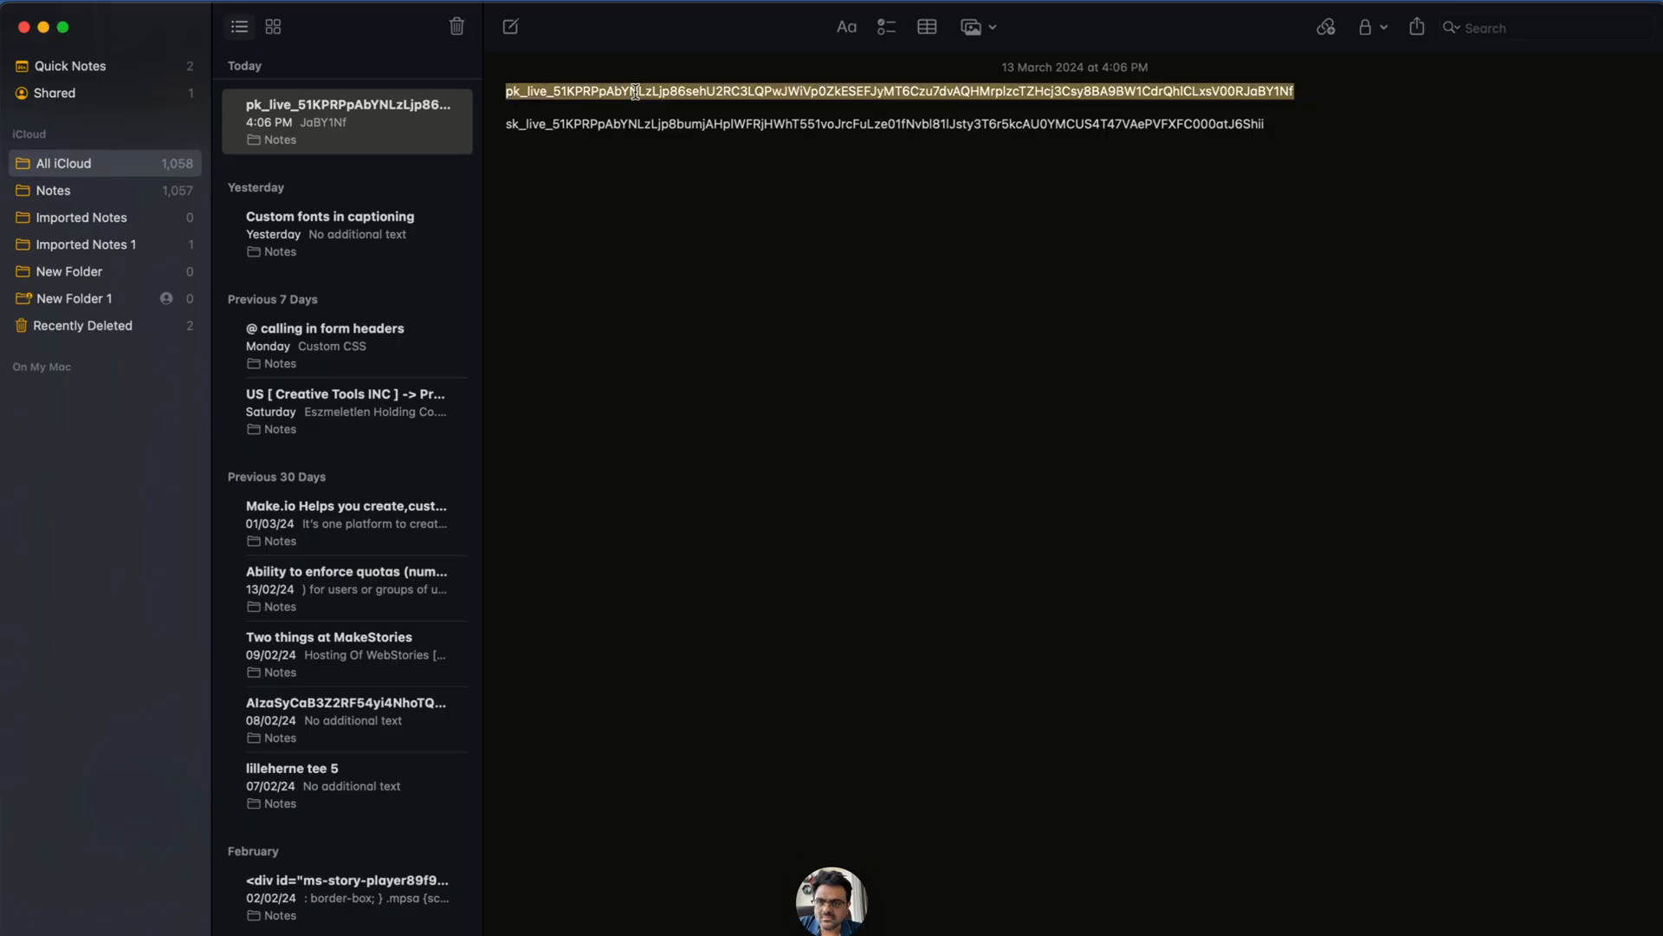
key(super+Tab)
key(super+Tab)
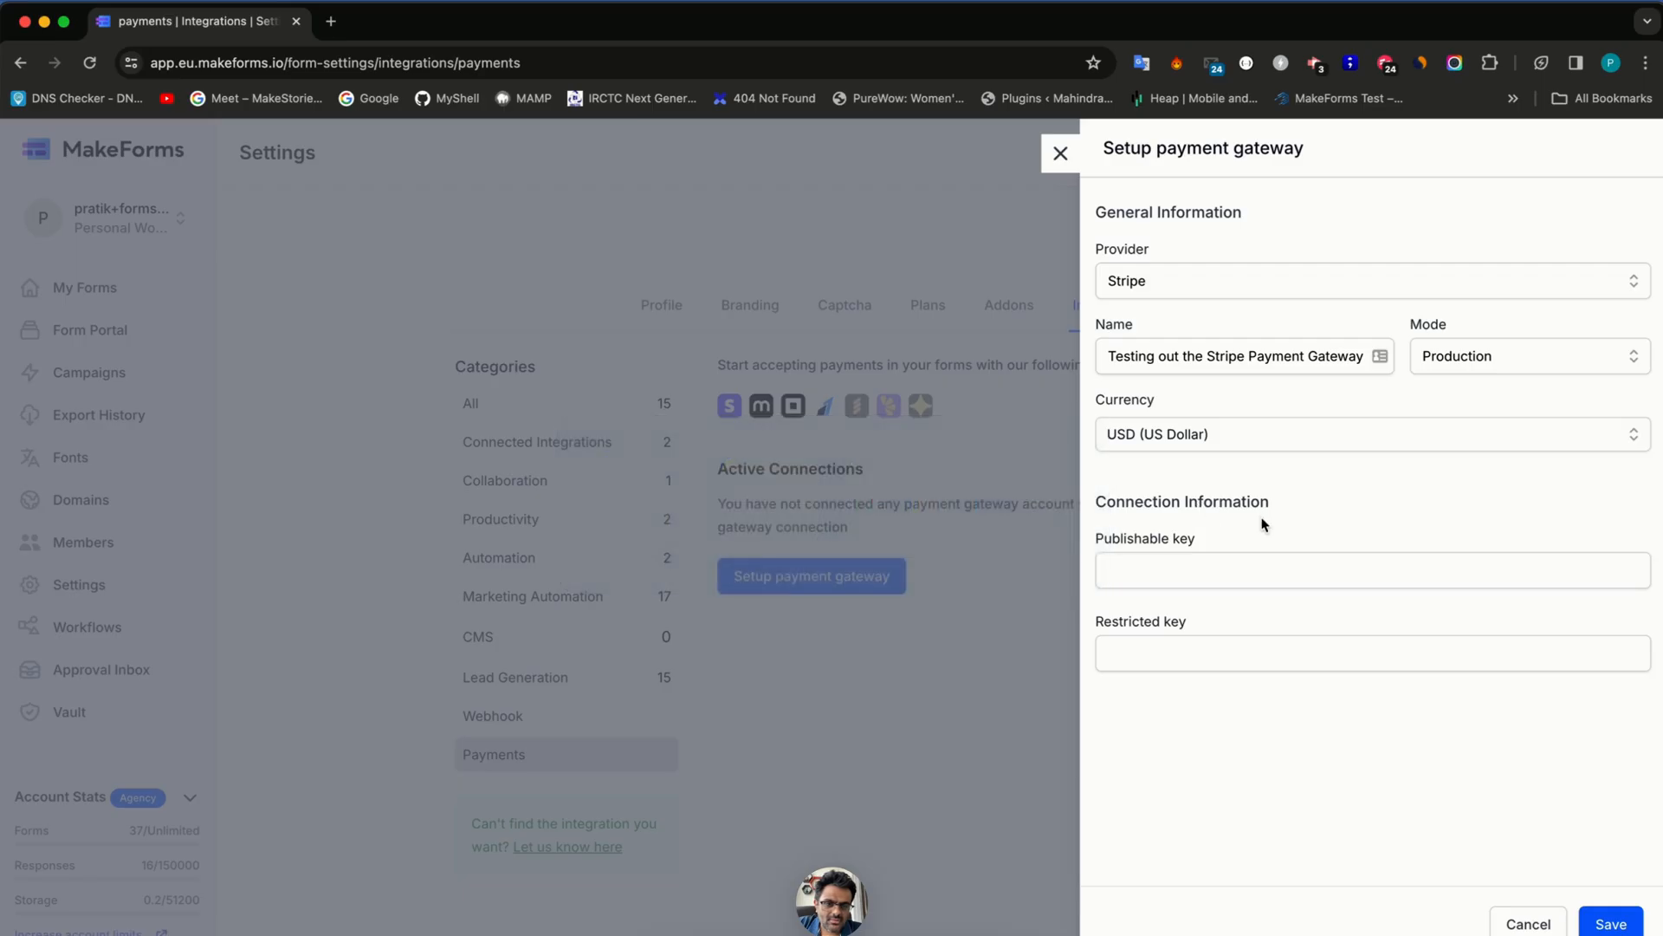
click(1239, 569)
key(super+v)
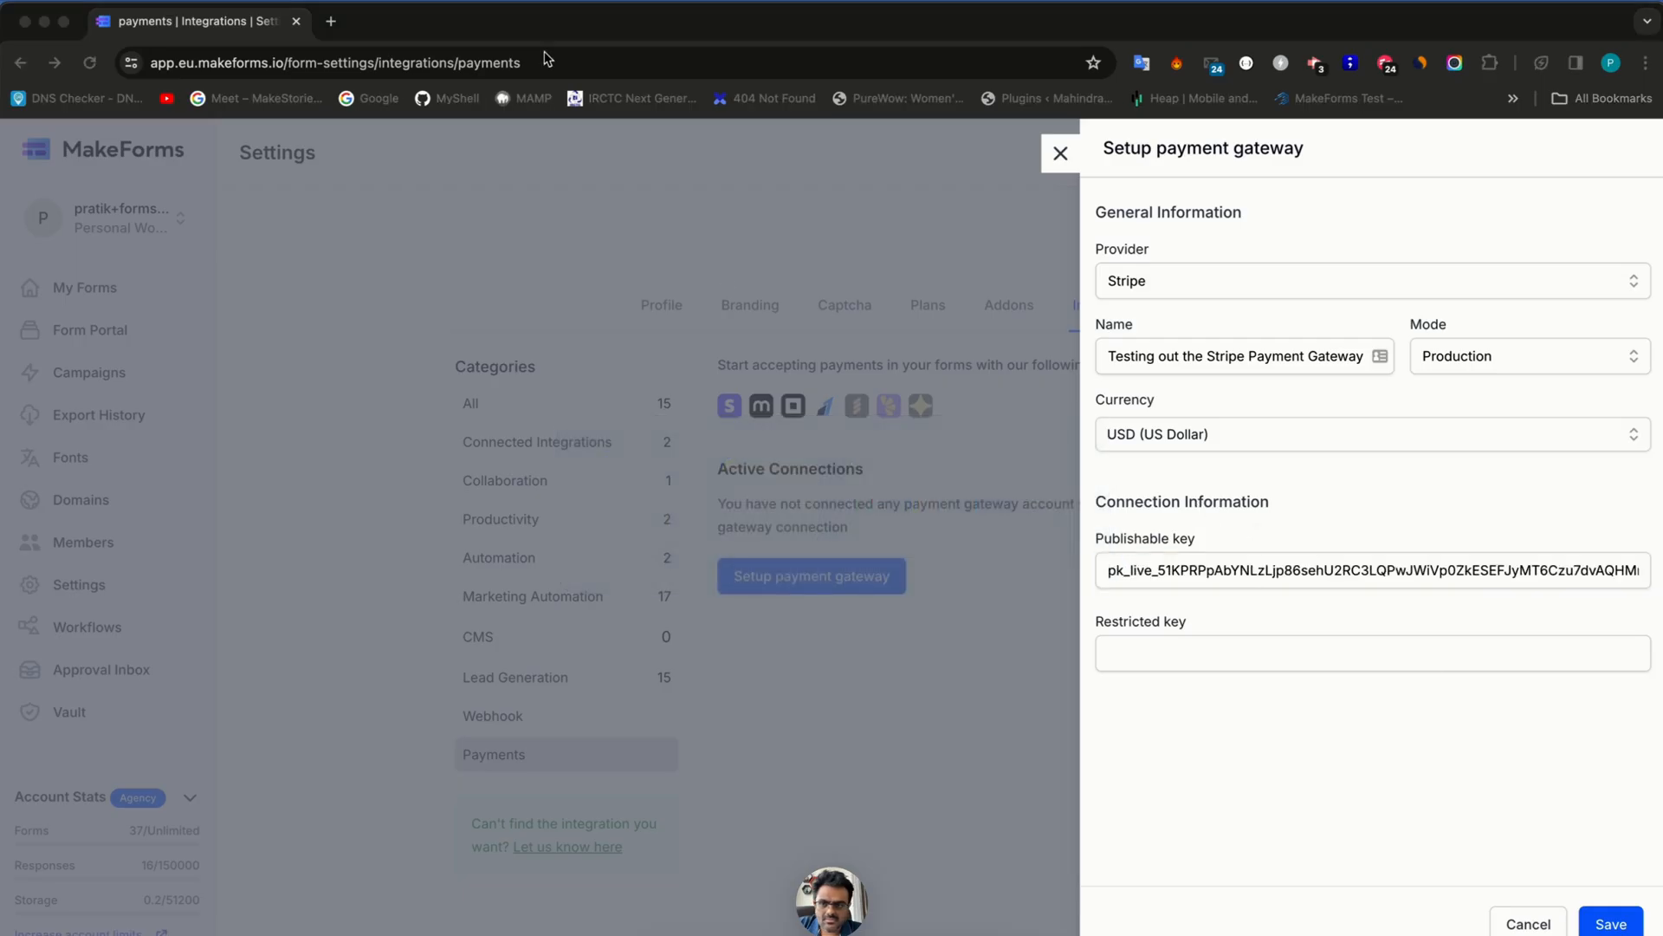
key(super+Tab)
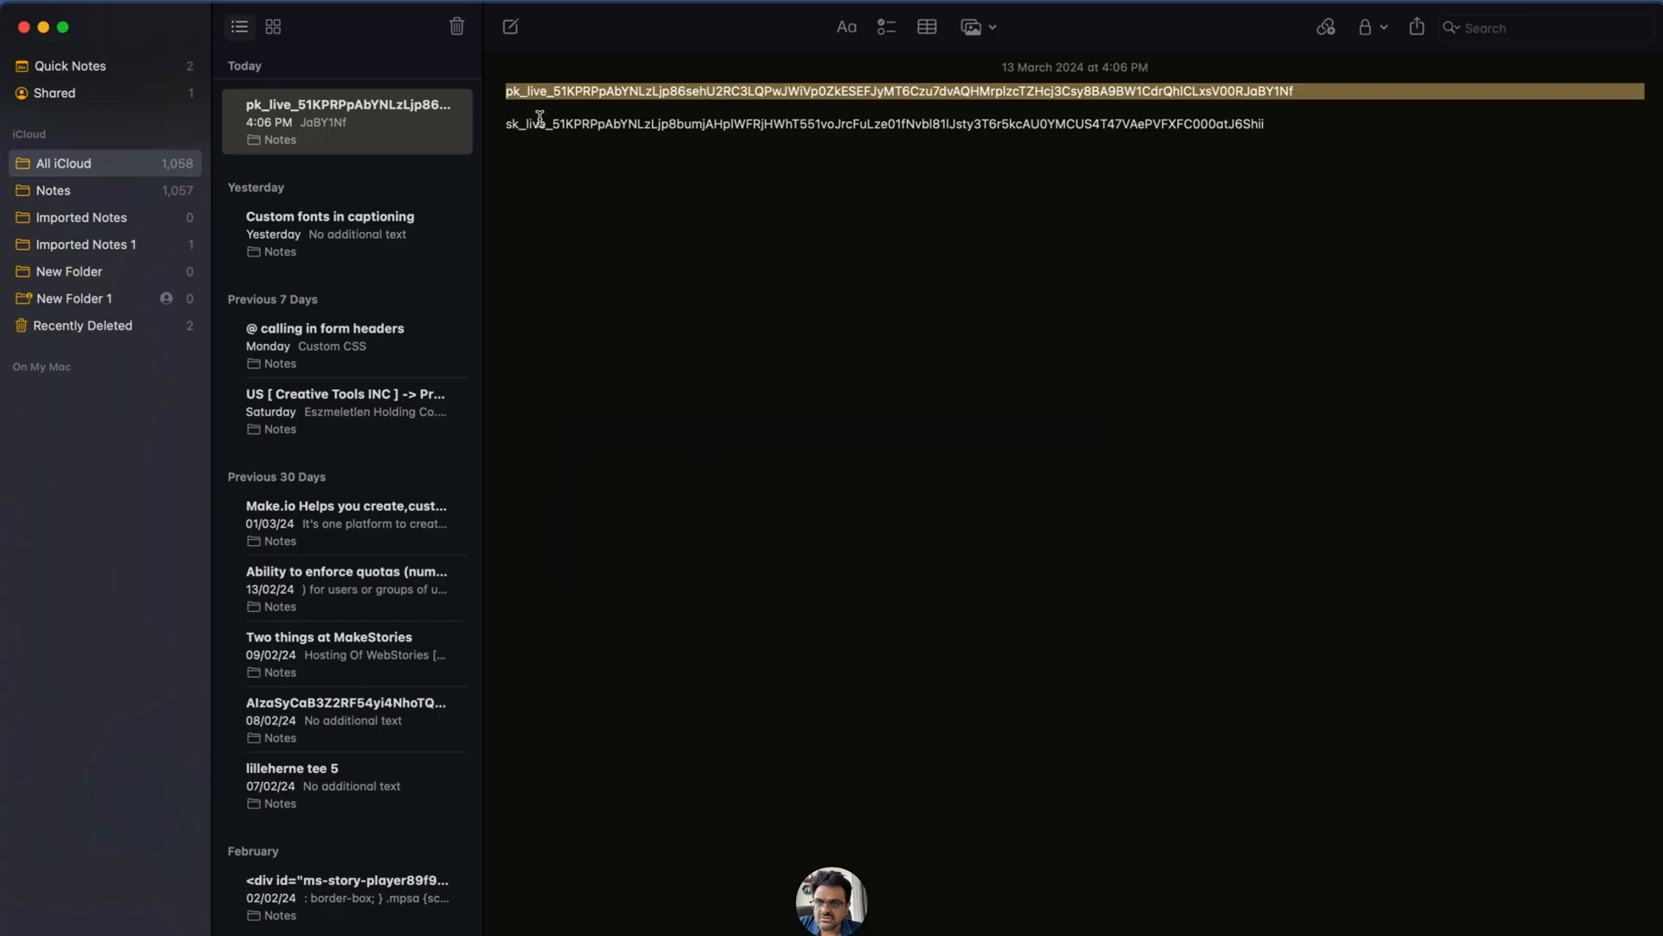
double_click(542, 123)
key(super+Tab)
key(super+Tab)
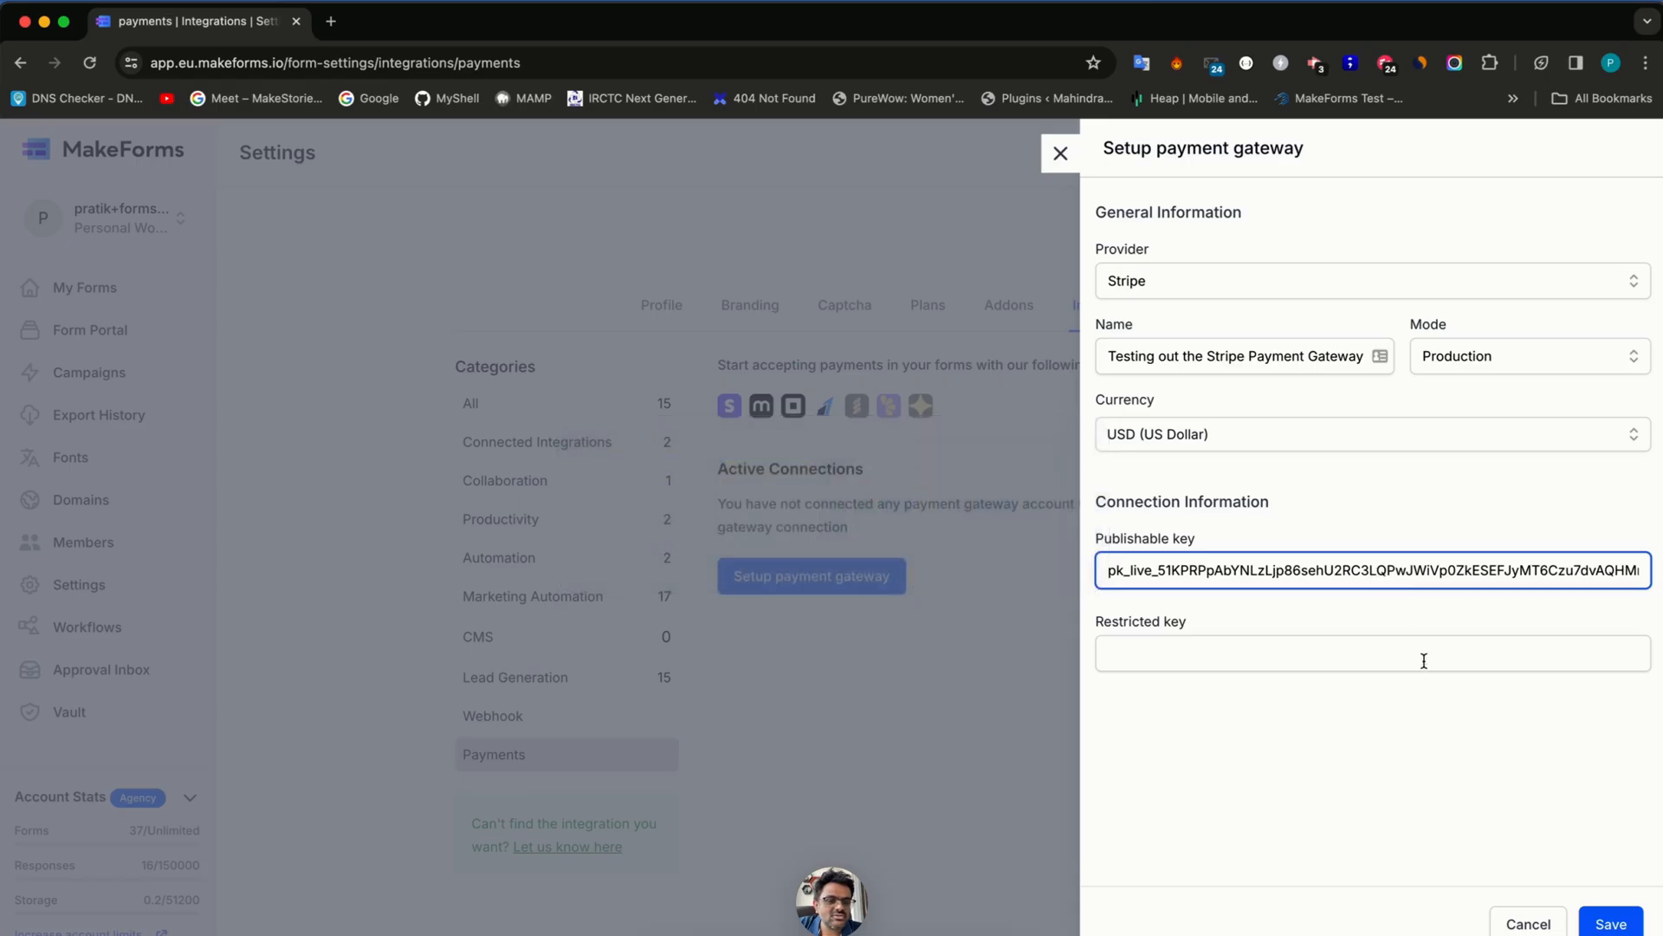
click(1424, 661)
key(super+v)
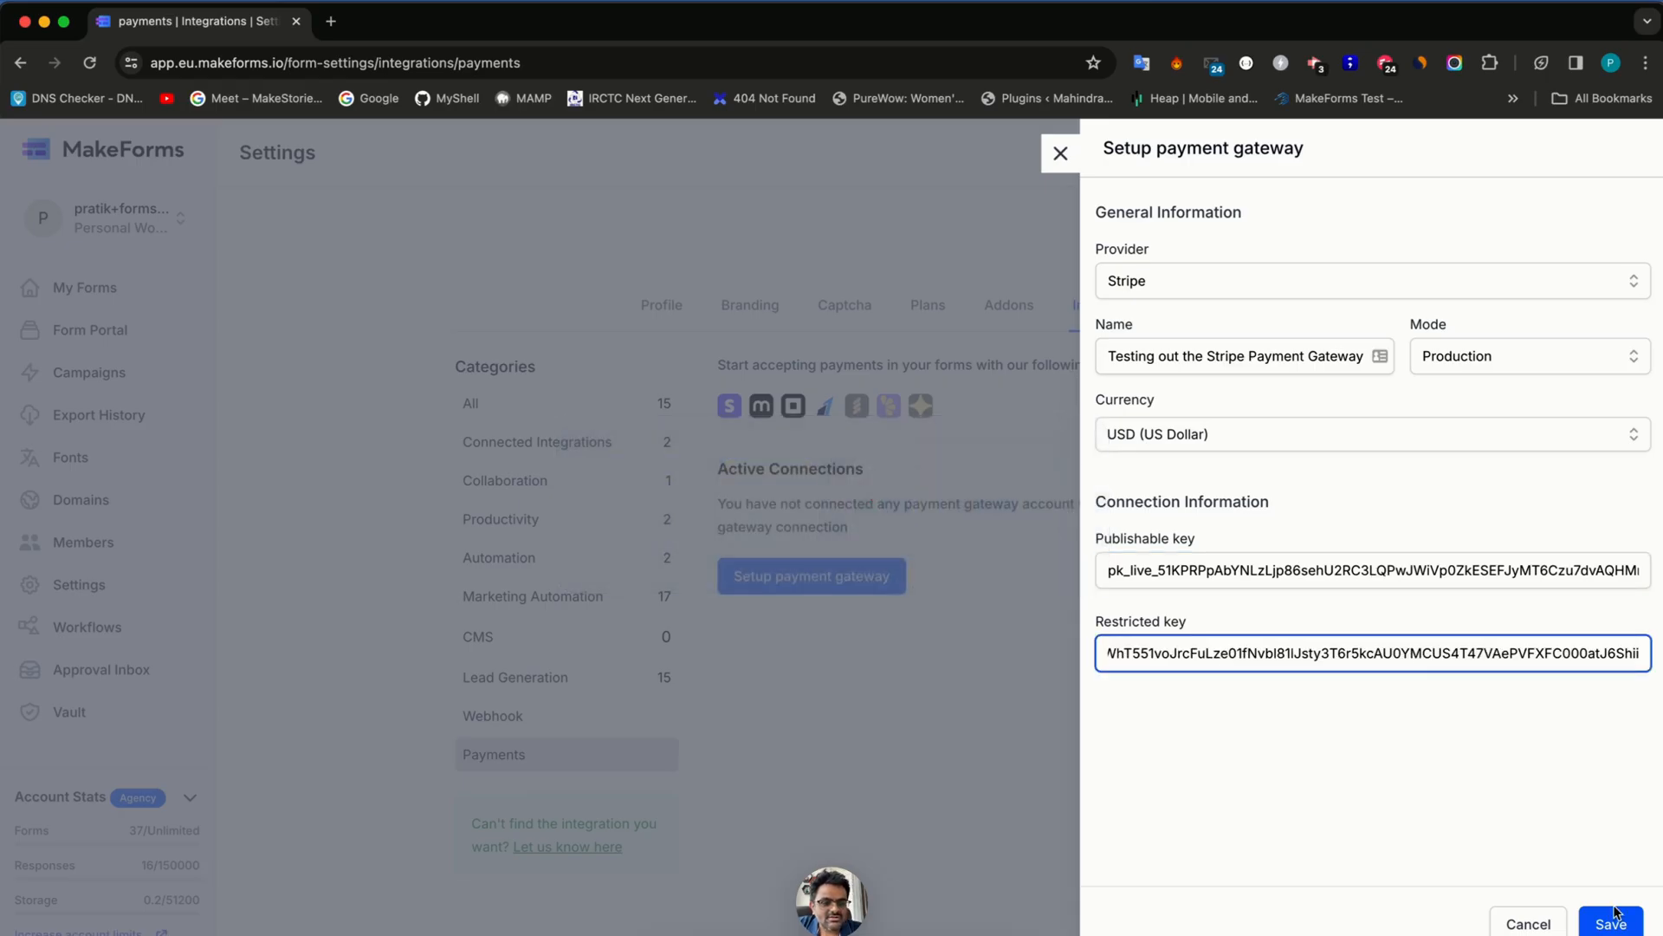
- Save the Stripe connection, then preview a new connection's Mollie provider setup
click(1613, 925)
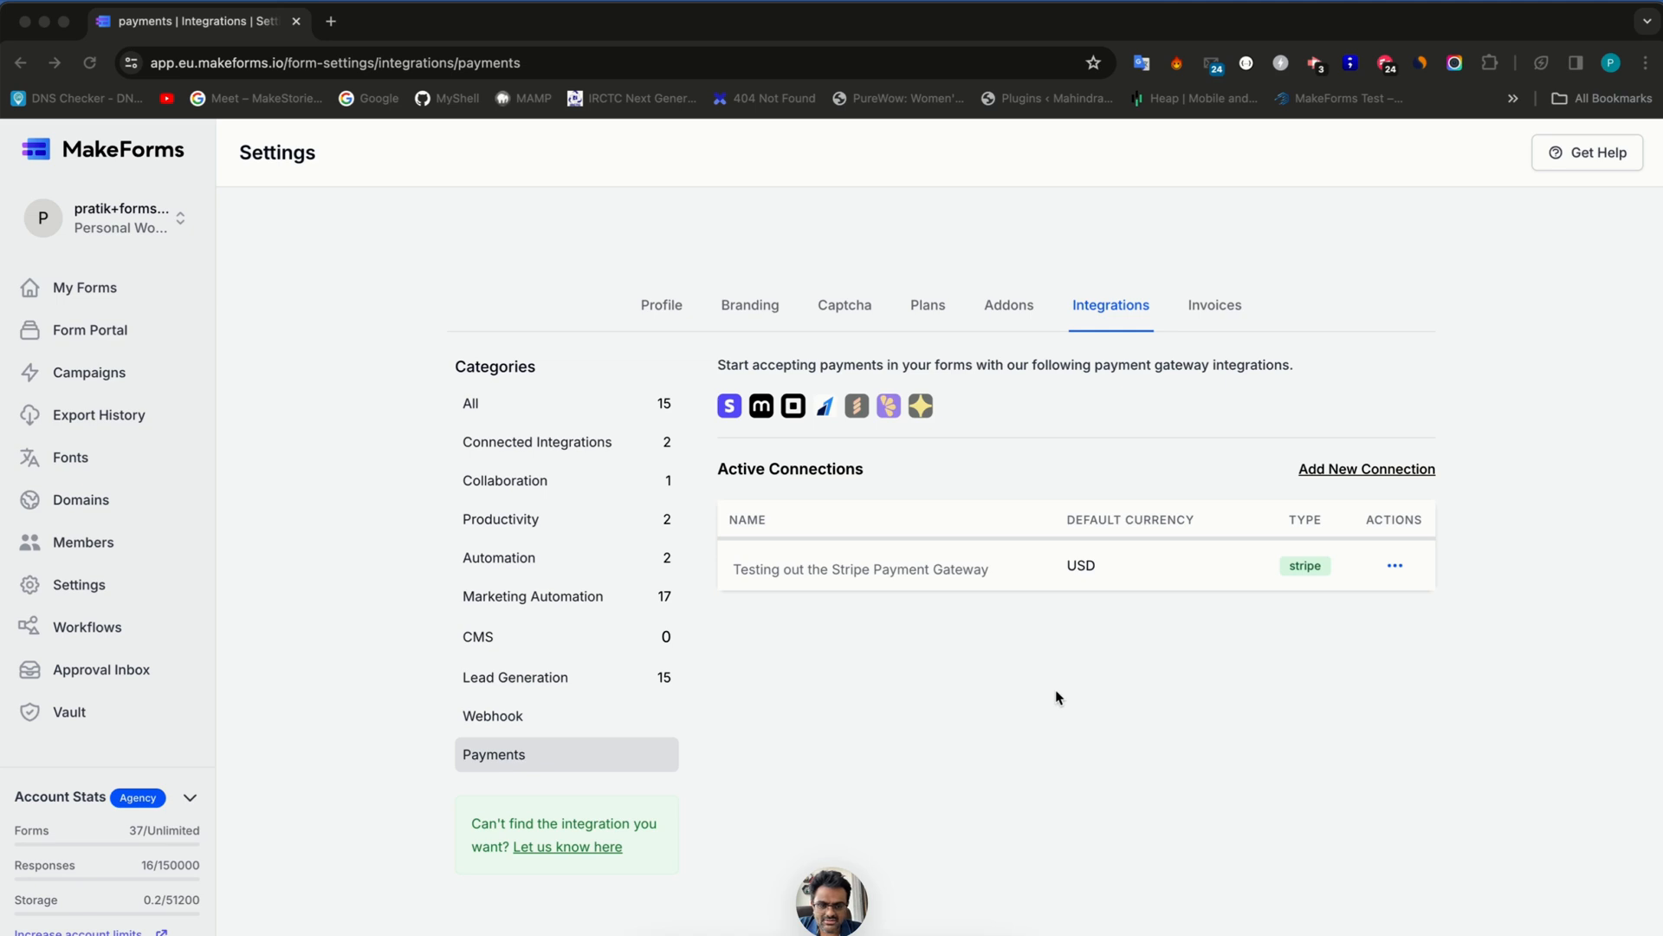
click(1356, 475)
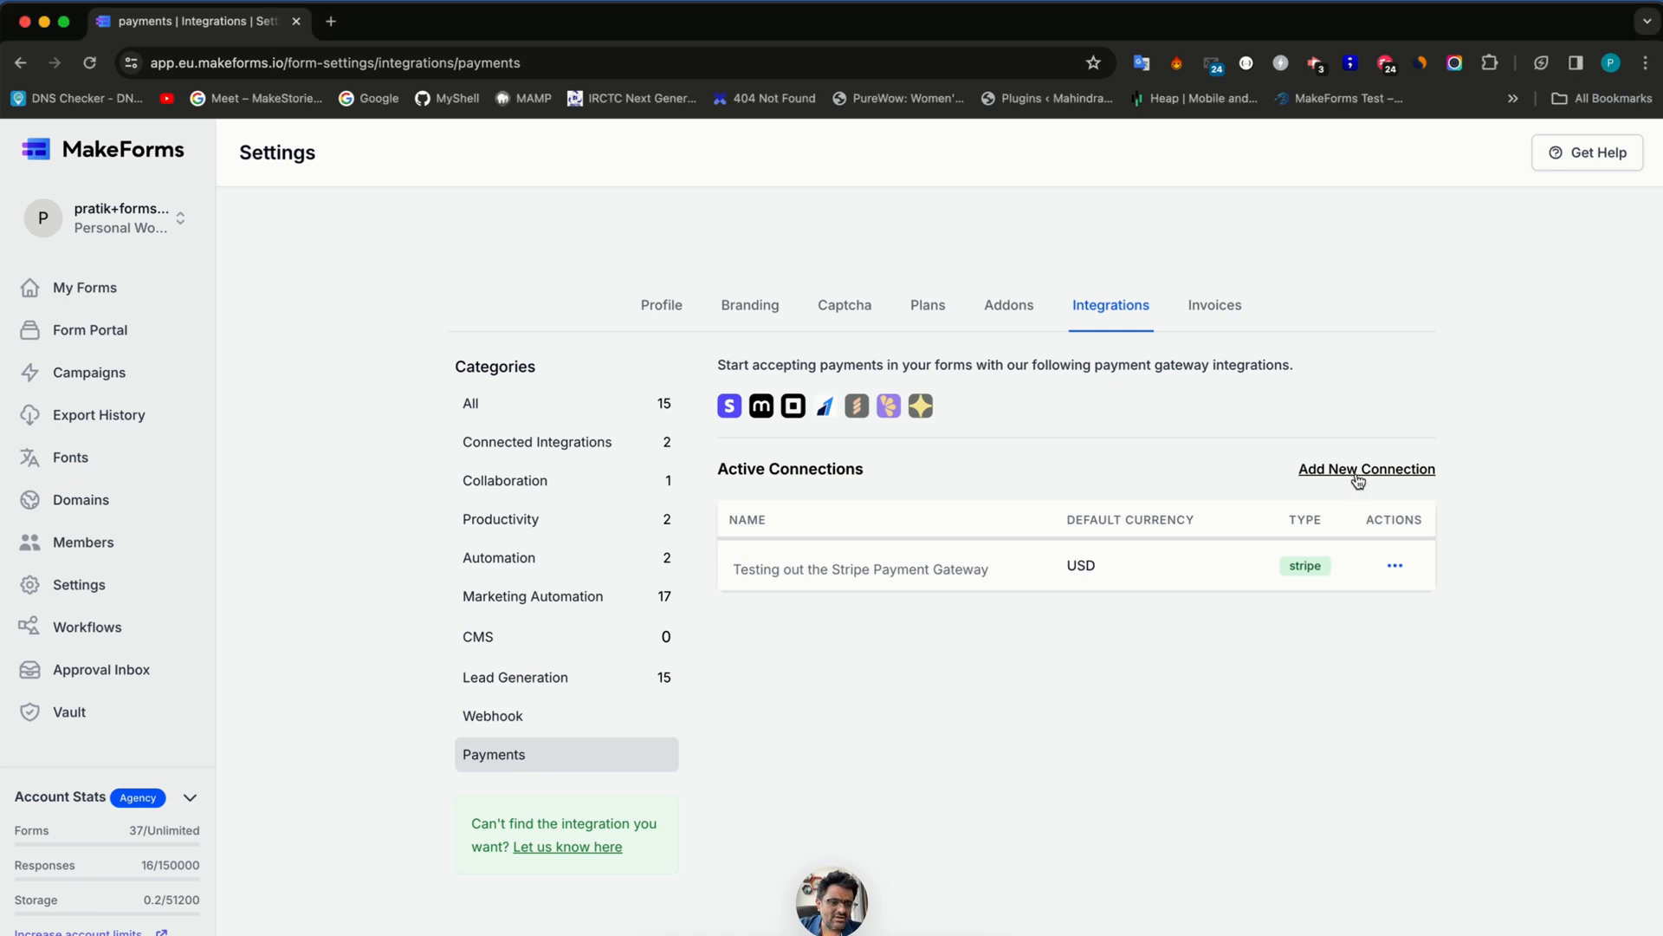
click(1359, 474)
click(1350, 282)
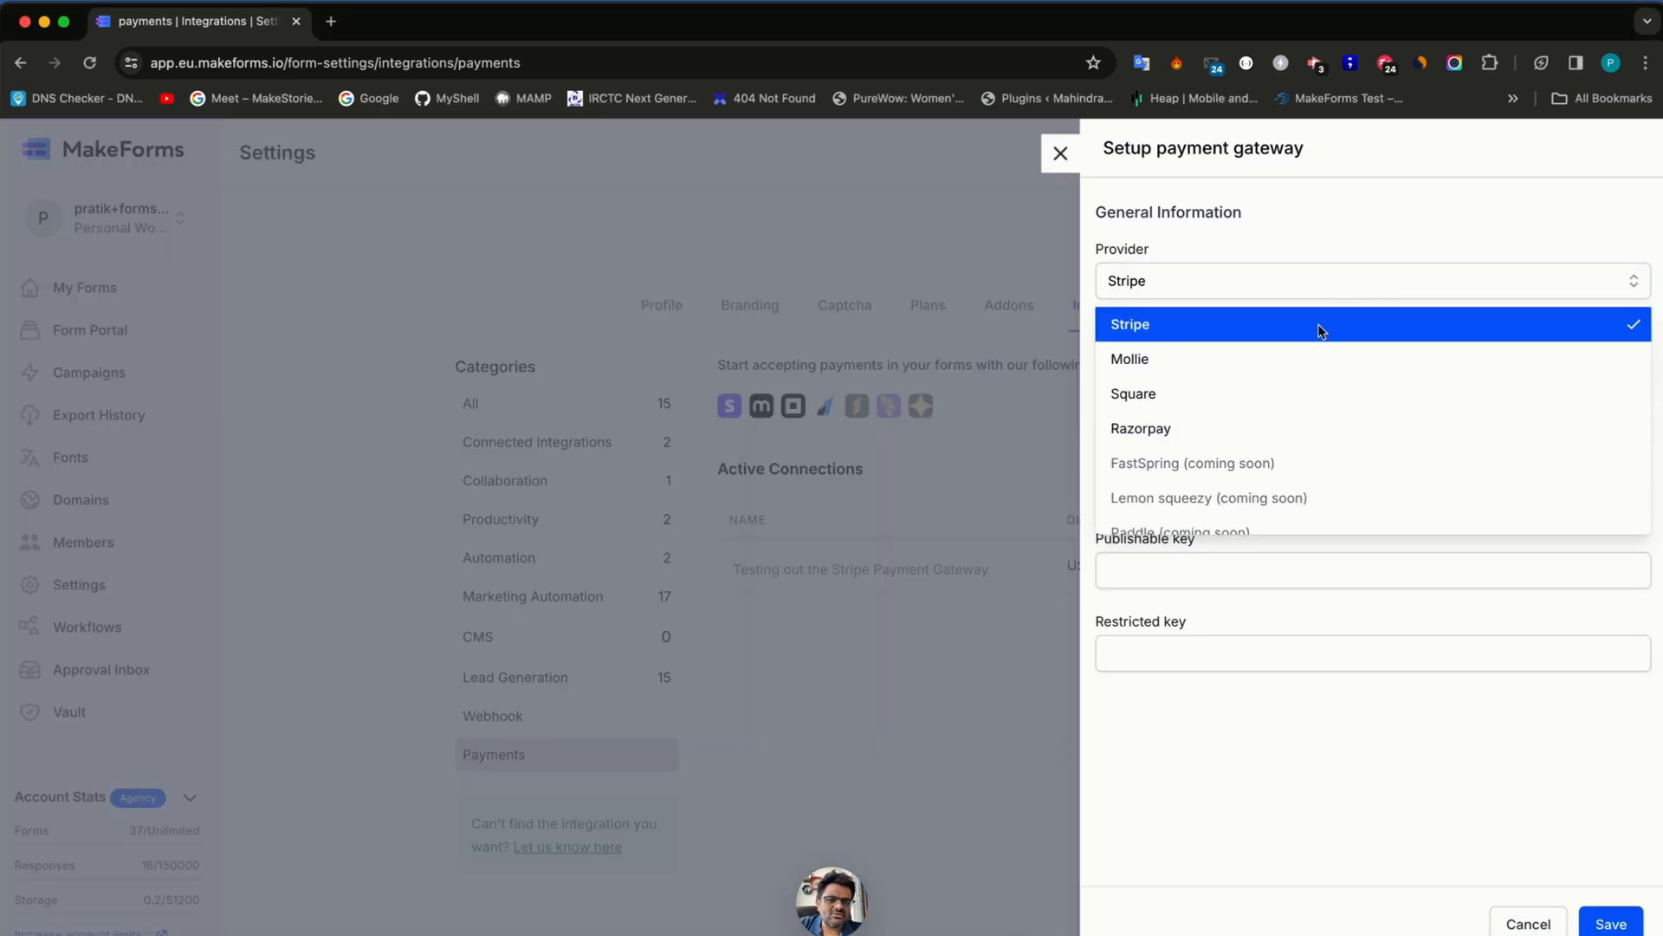
click(1303, 357)
click(1237, 571)
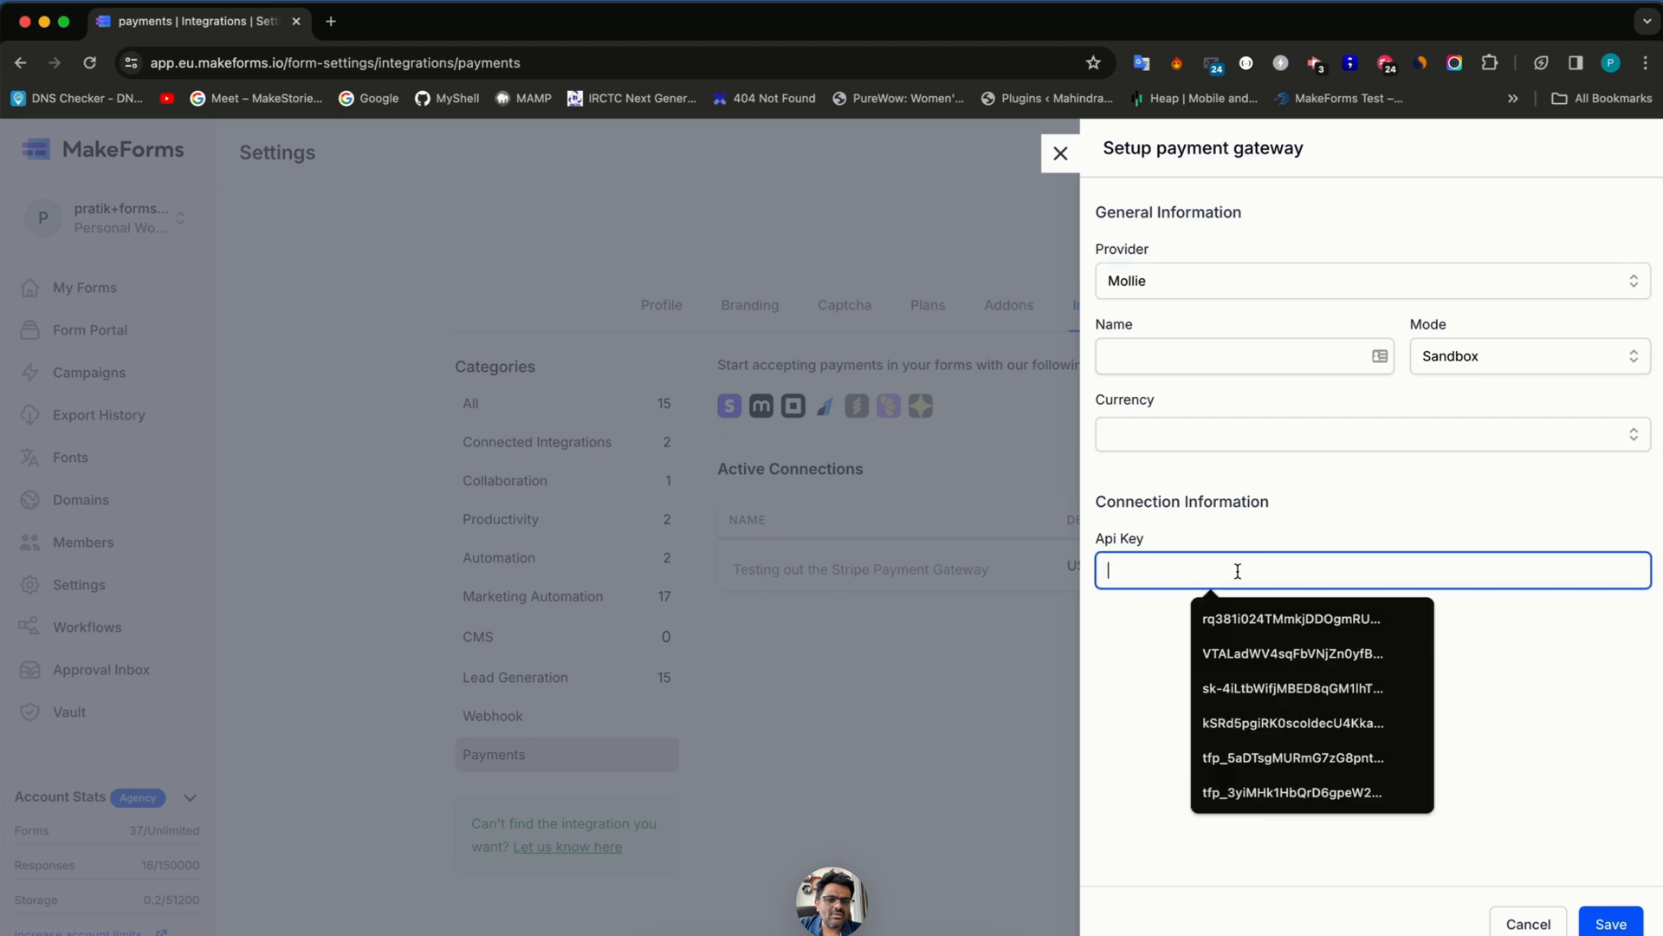
- Preview the Square and Razorpay provider setups, then close the panel without saving
click(1211, 275)
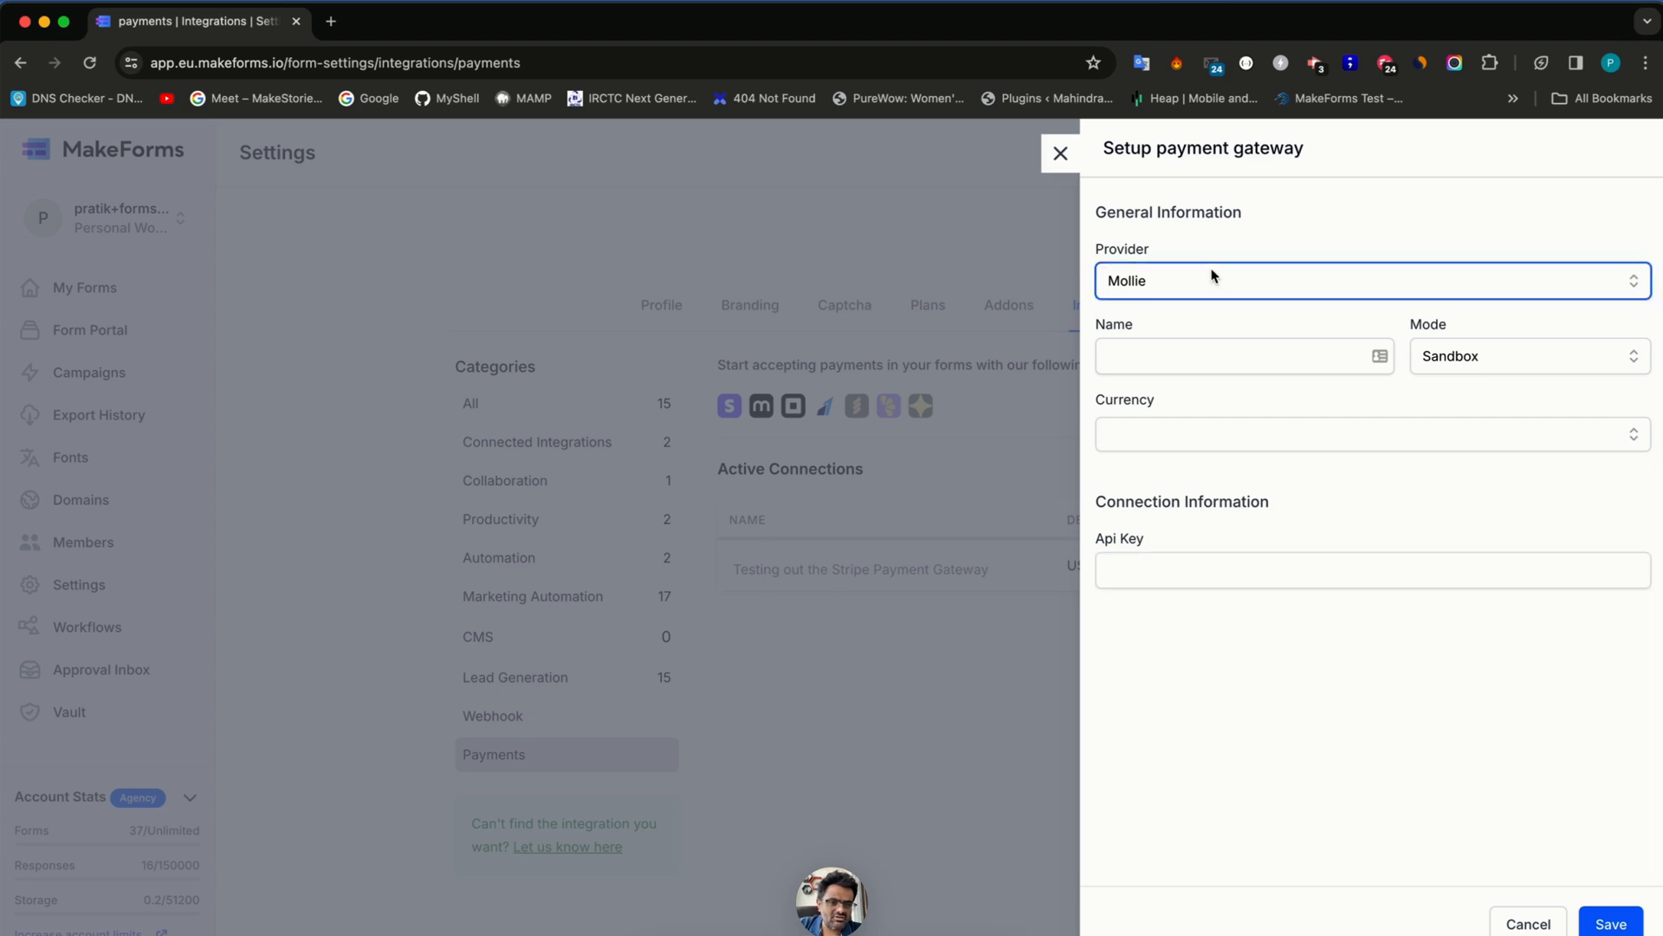
click(1188, 389)
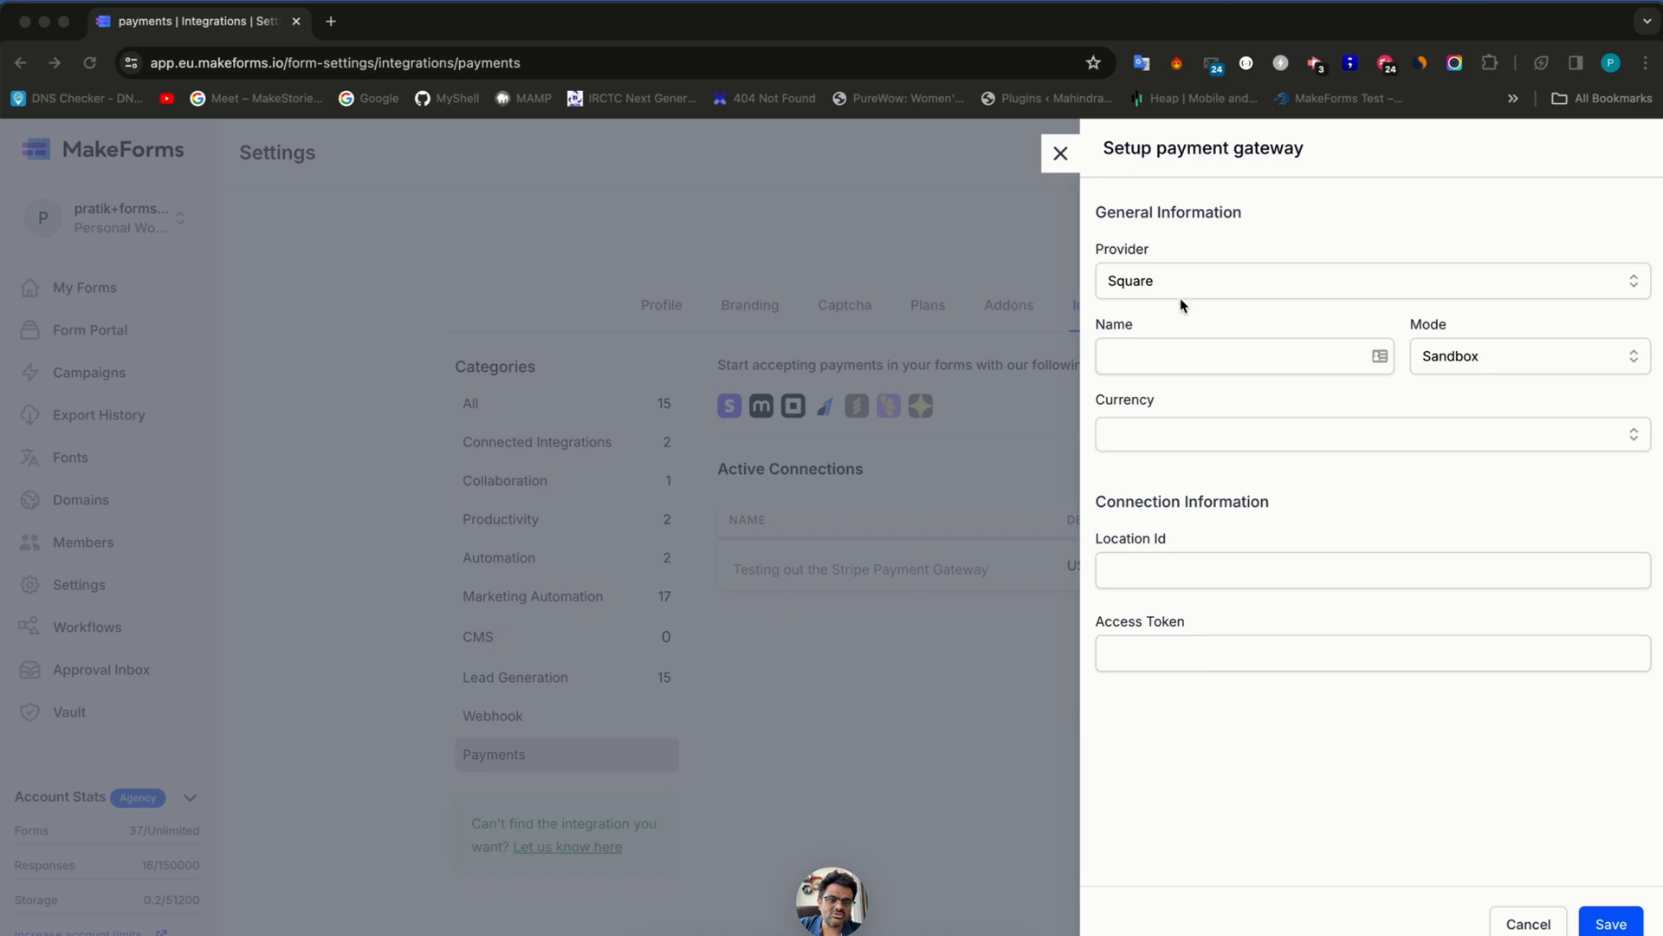
click(1164, 275)
click(1155, 429)
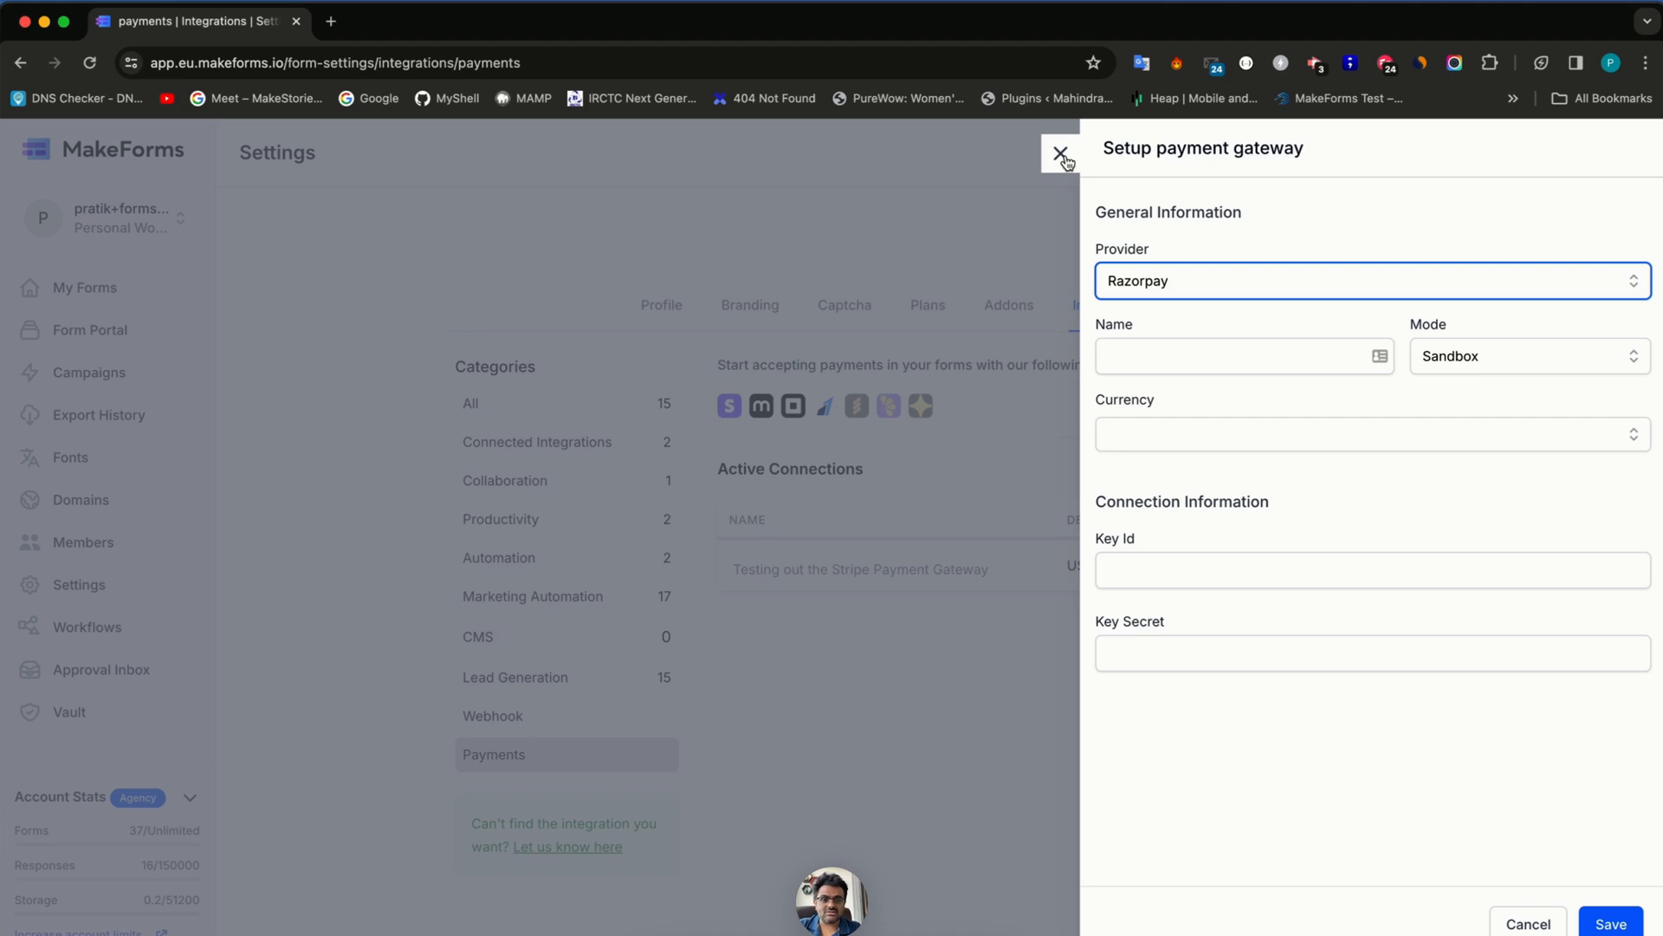
click(1060, 154)
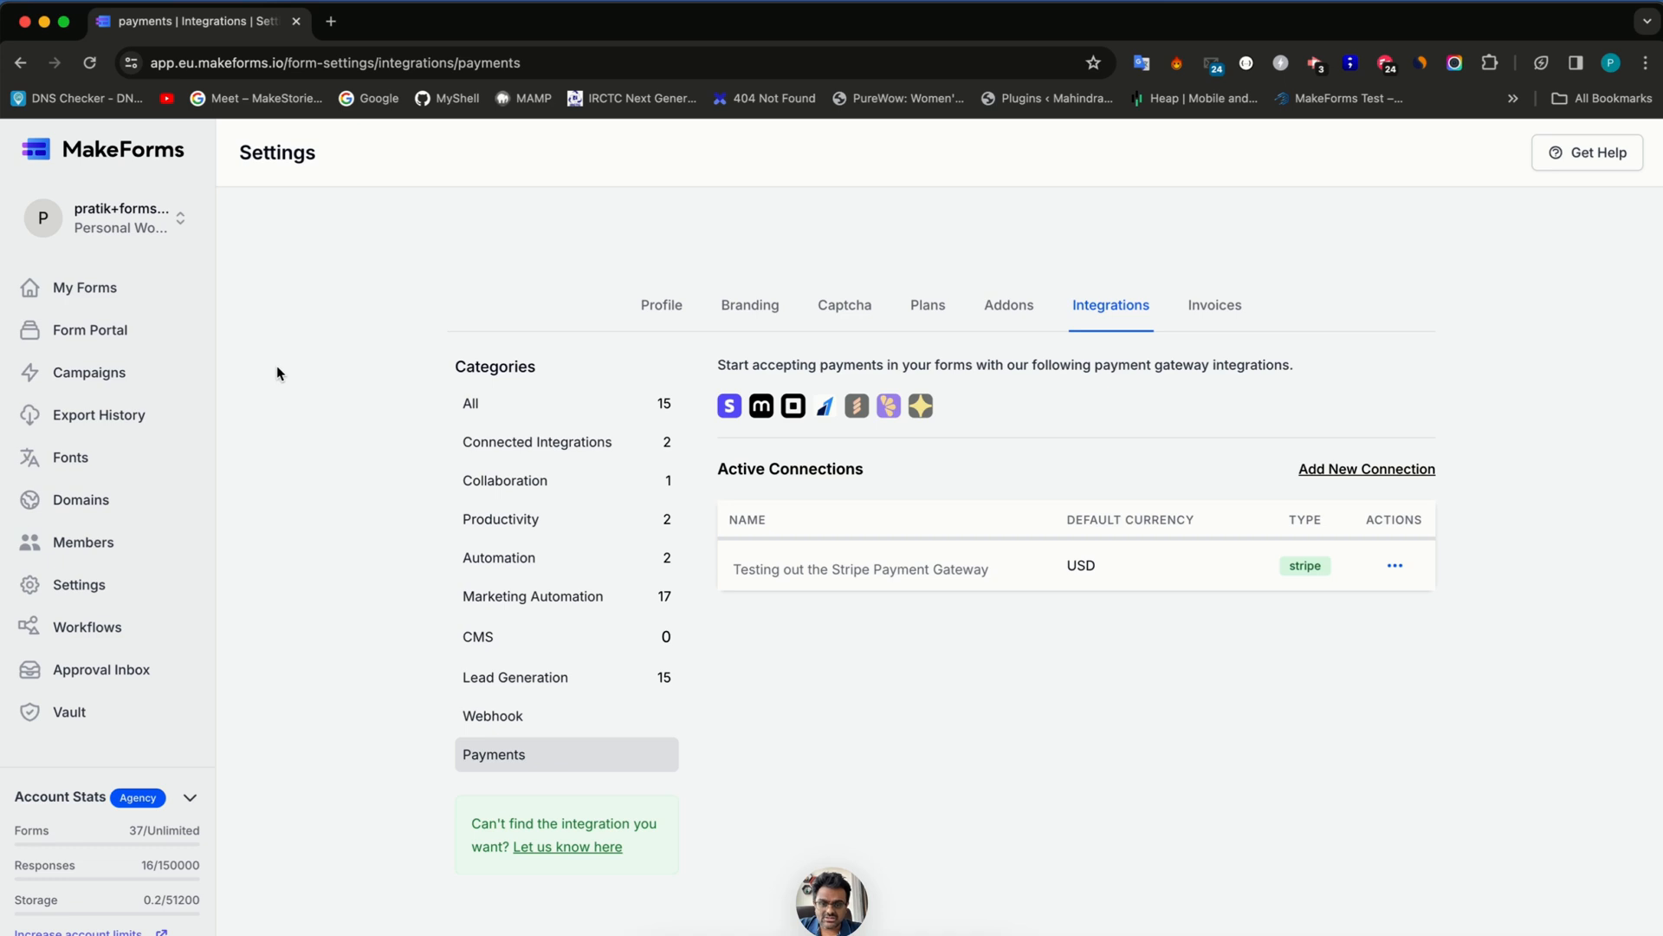
- Create a blank Standard form from scratch named 'Event Ticketing Form'
click(102, 291)
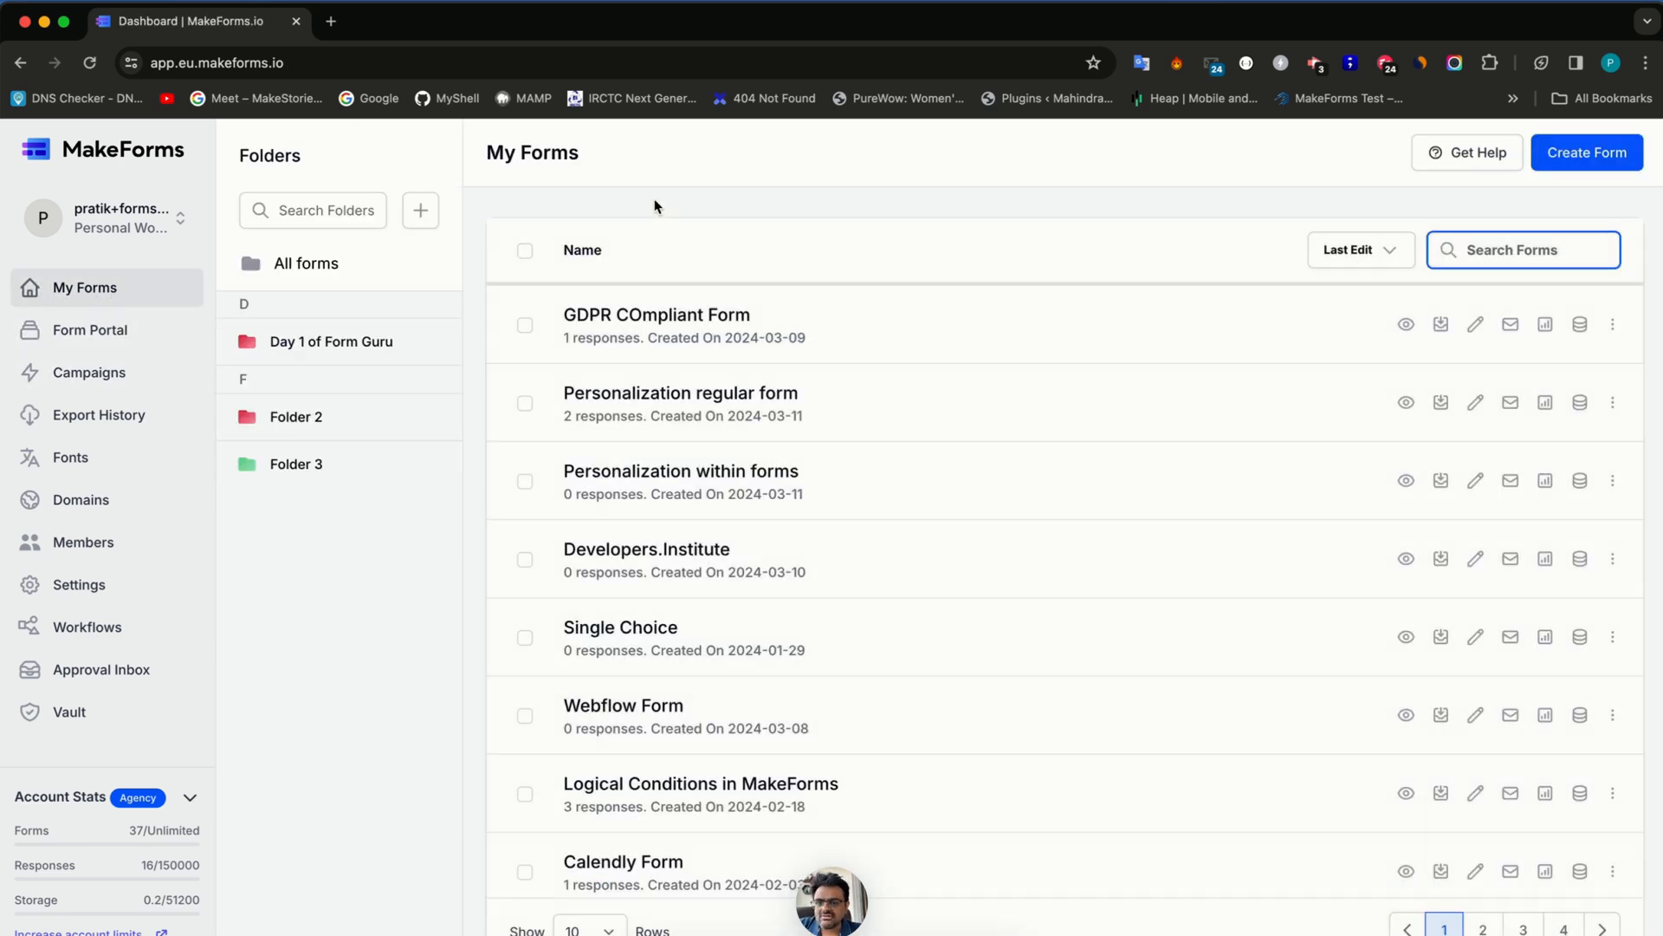
click(1585, 152)
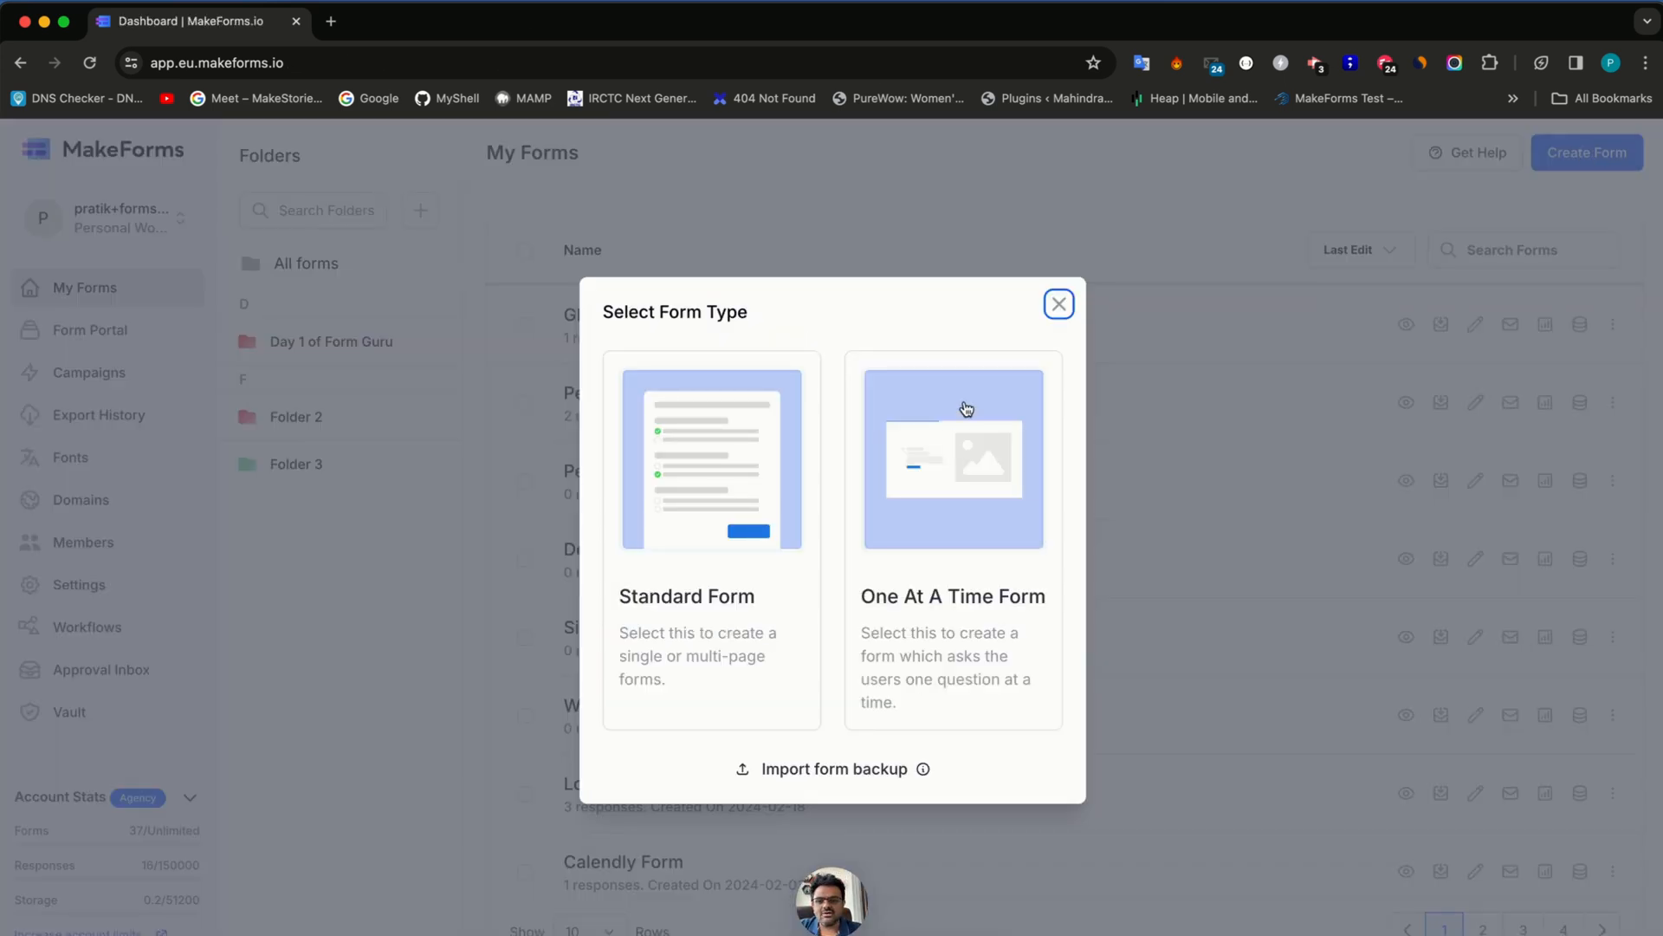
click(771, 480)
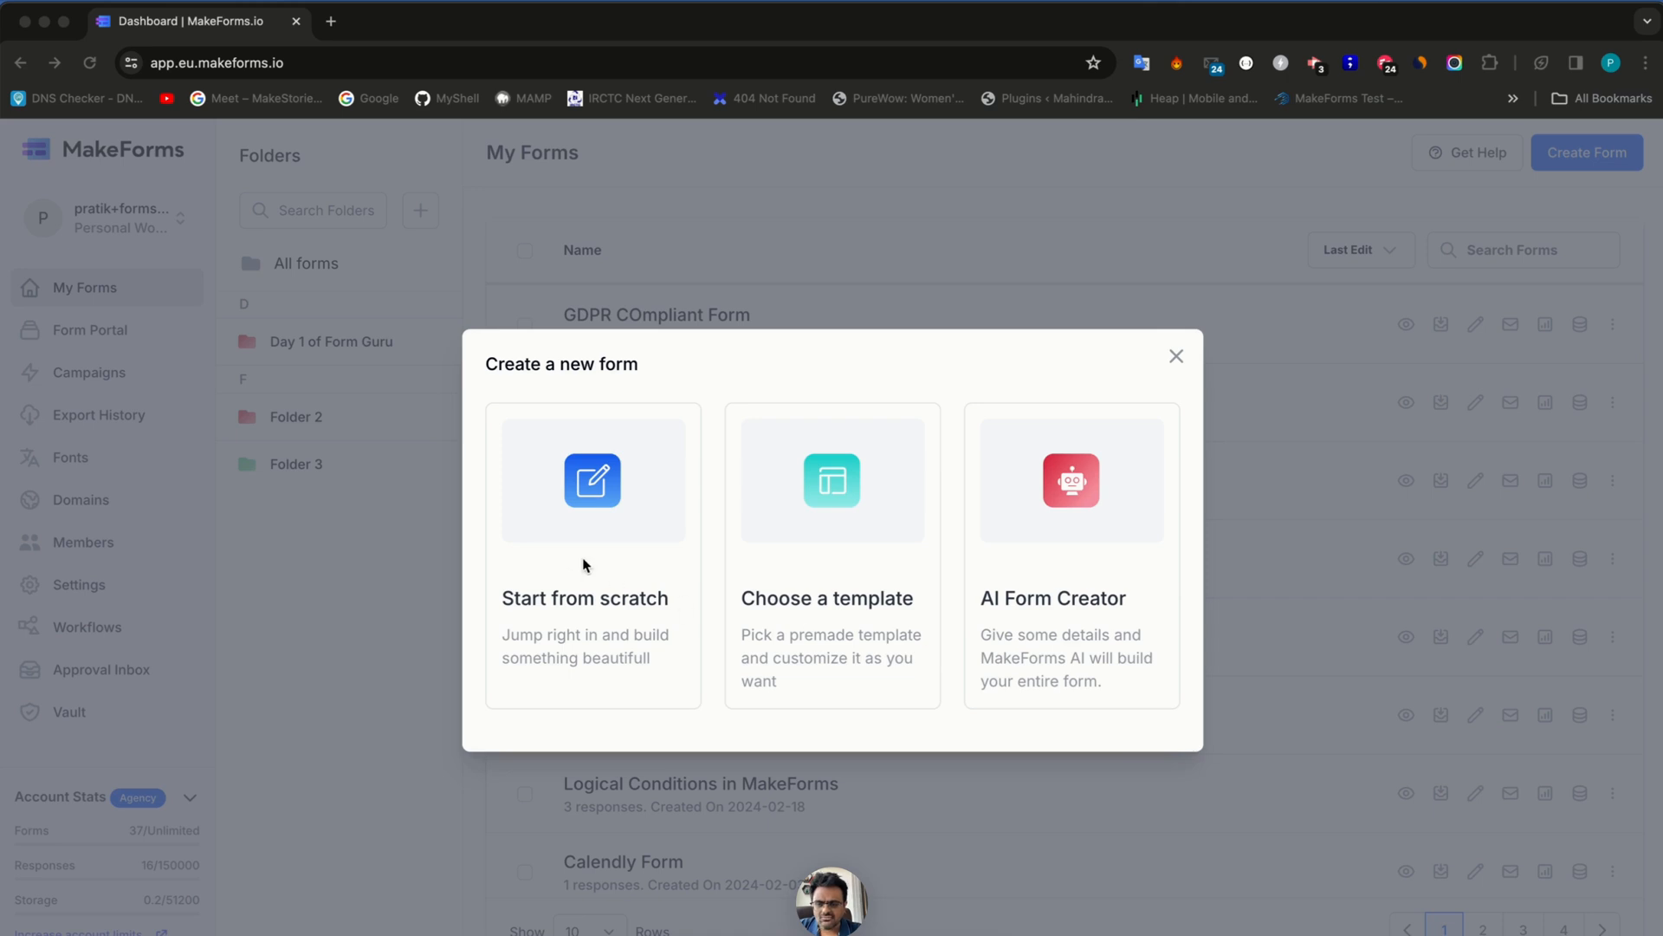
click(602, 524)
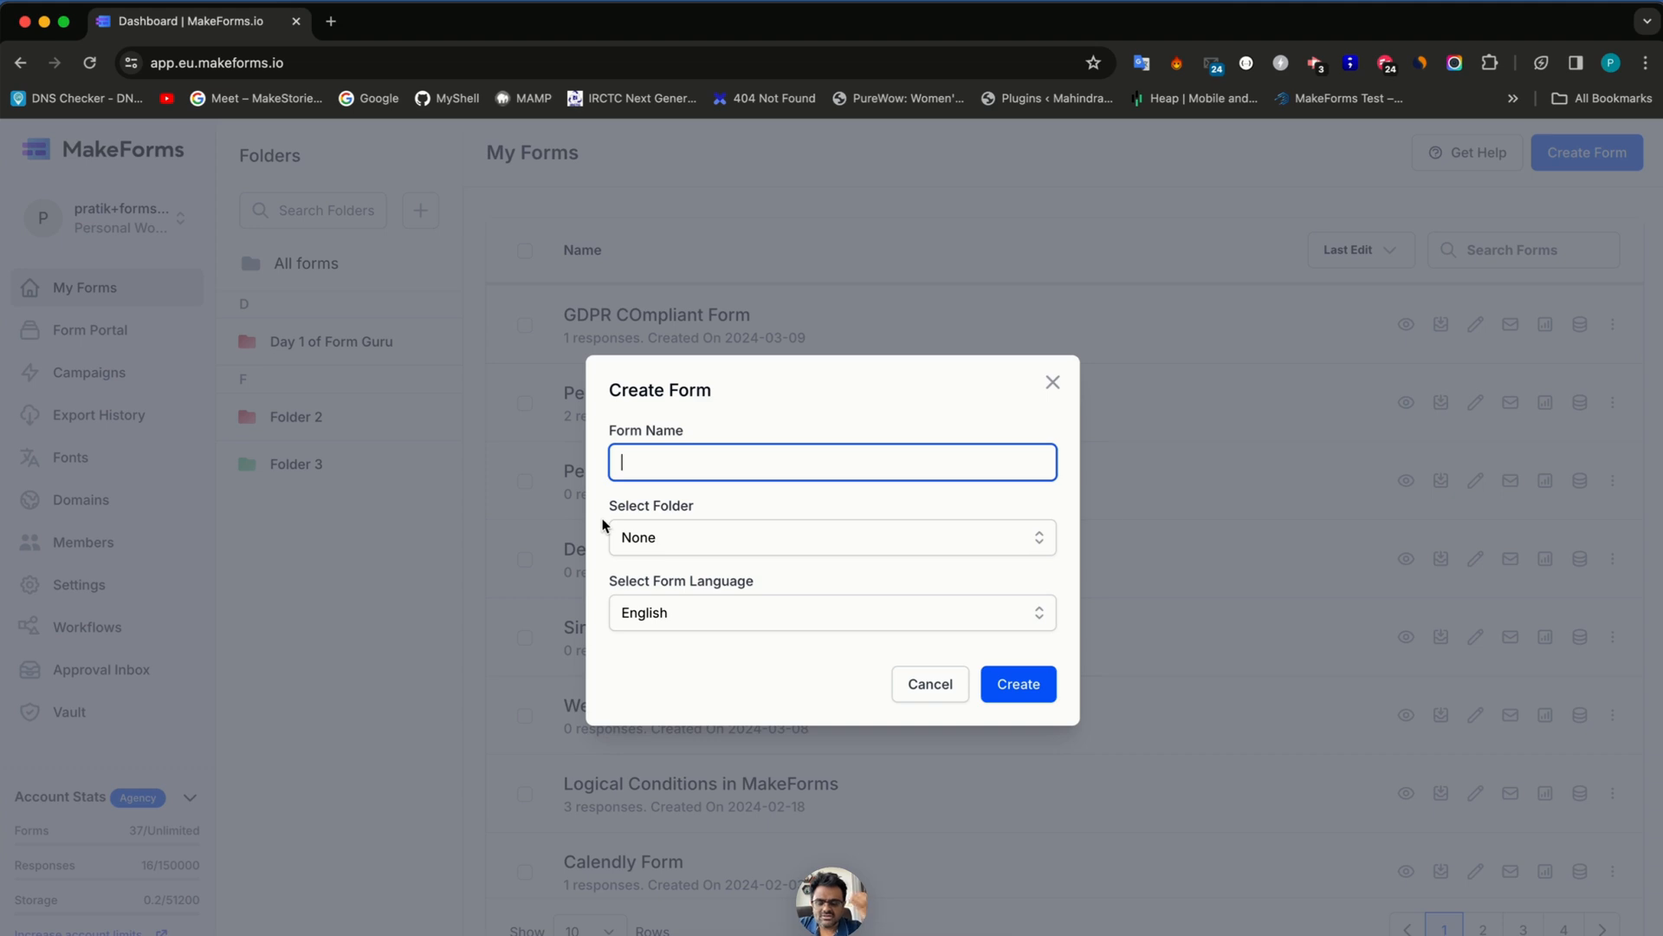
text(Event )
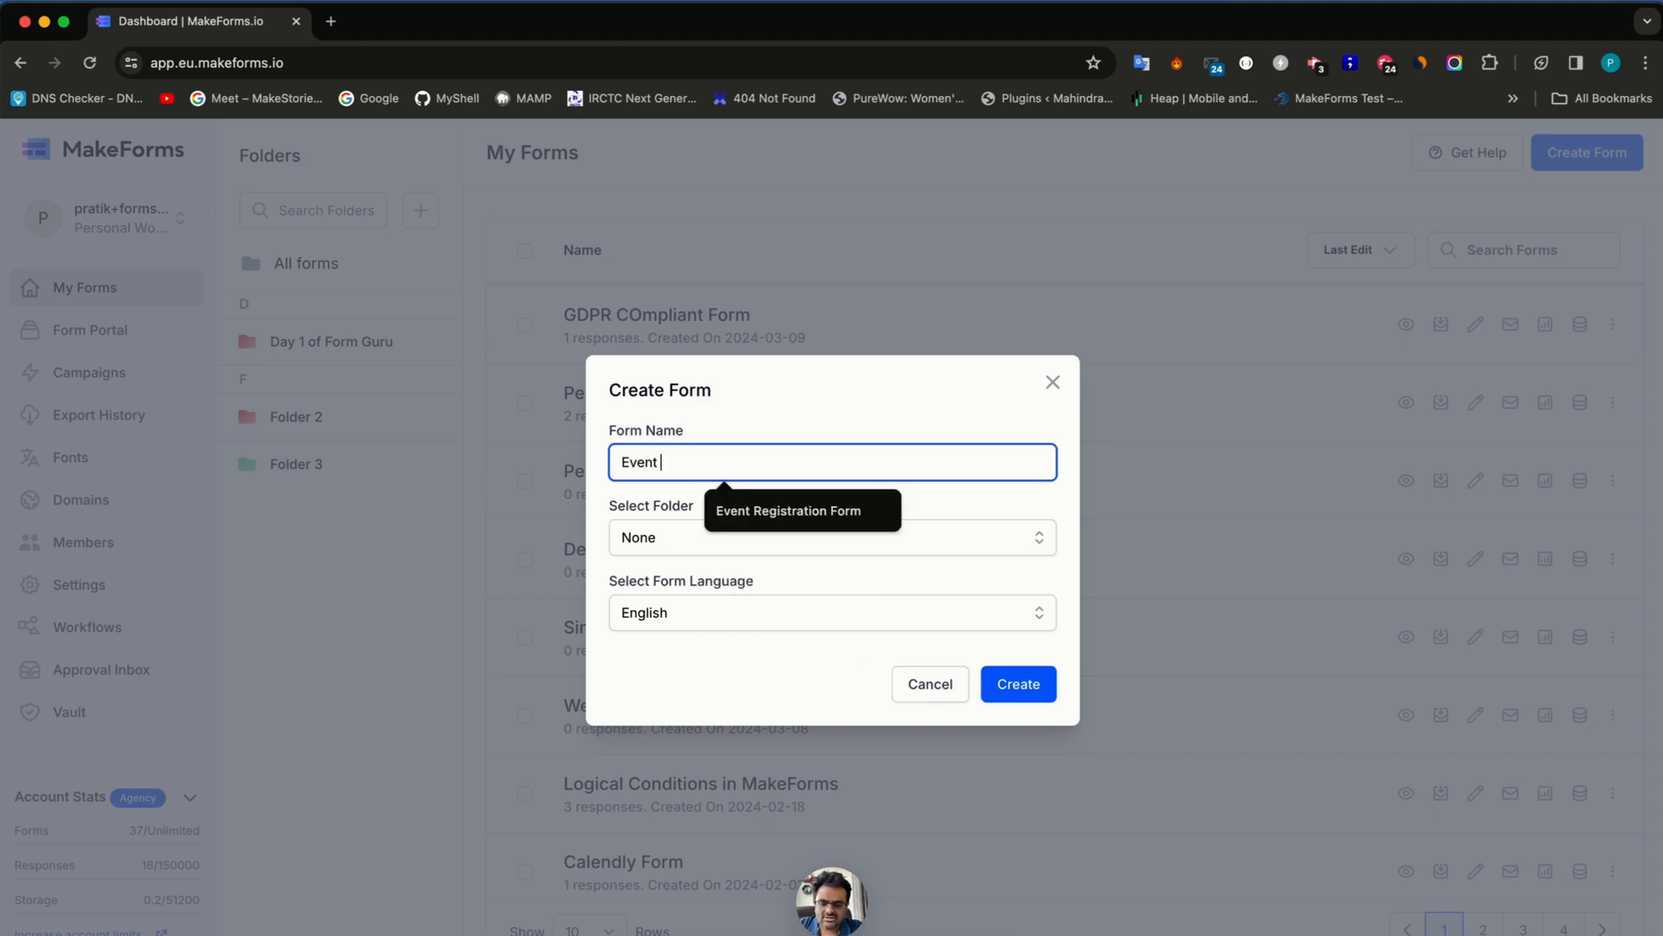
text(Ticketing Form)
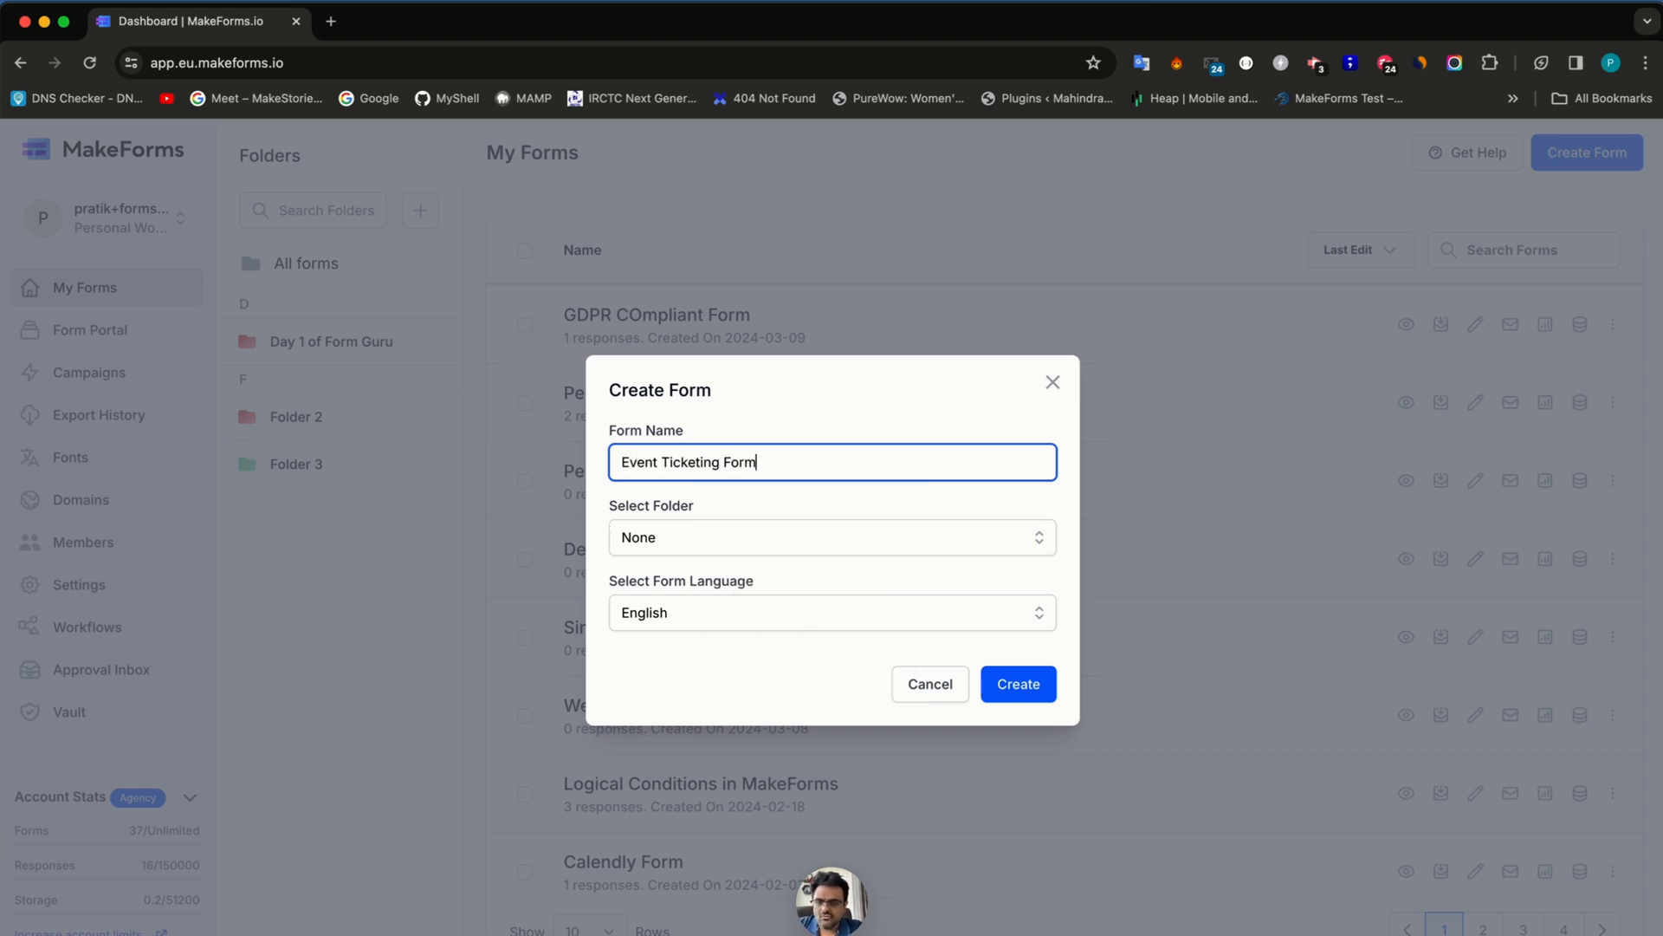
key(Return)
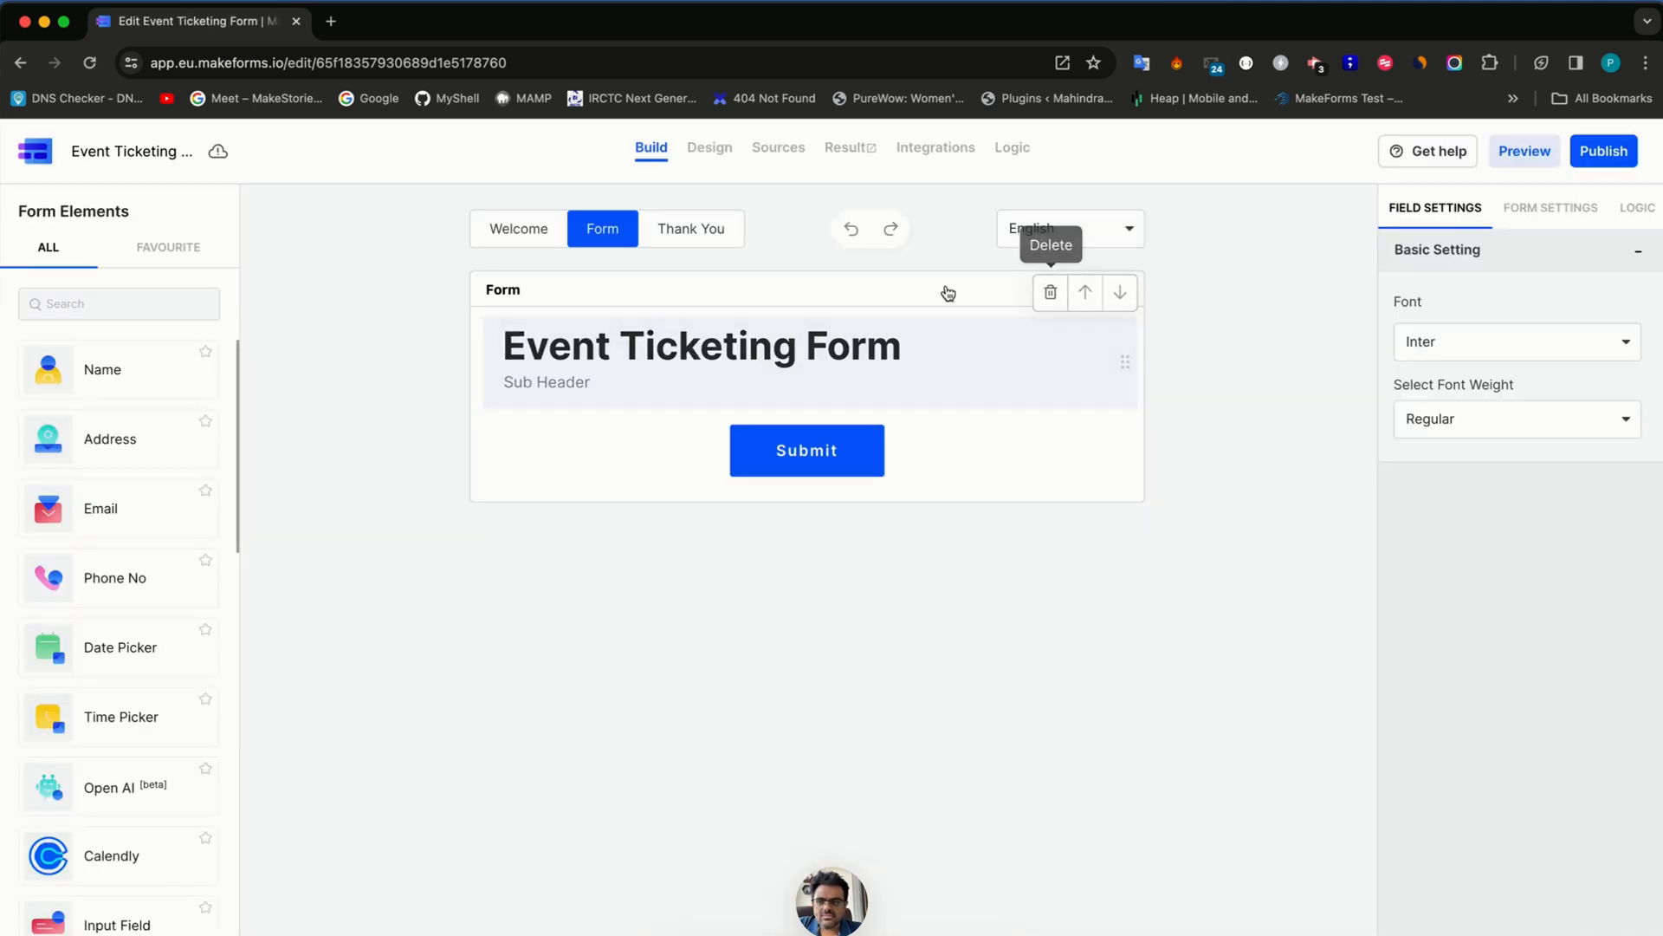
- Add Full Name, Email and Phone Number fields to the form
click(156, 357)
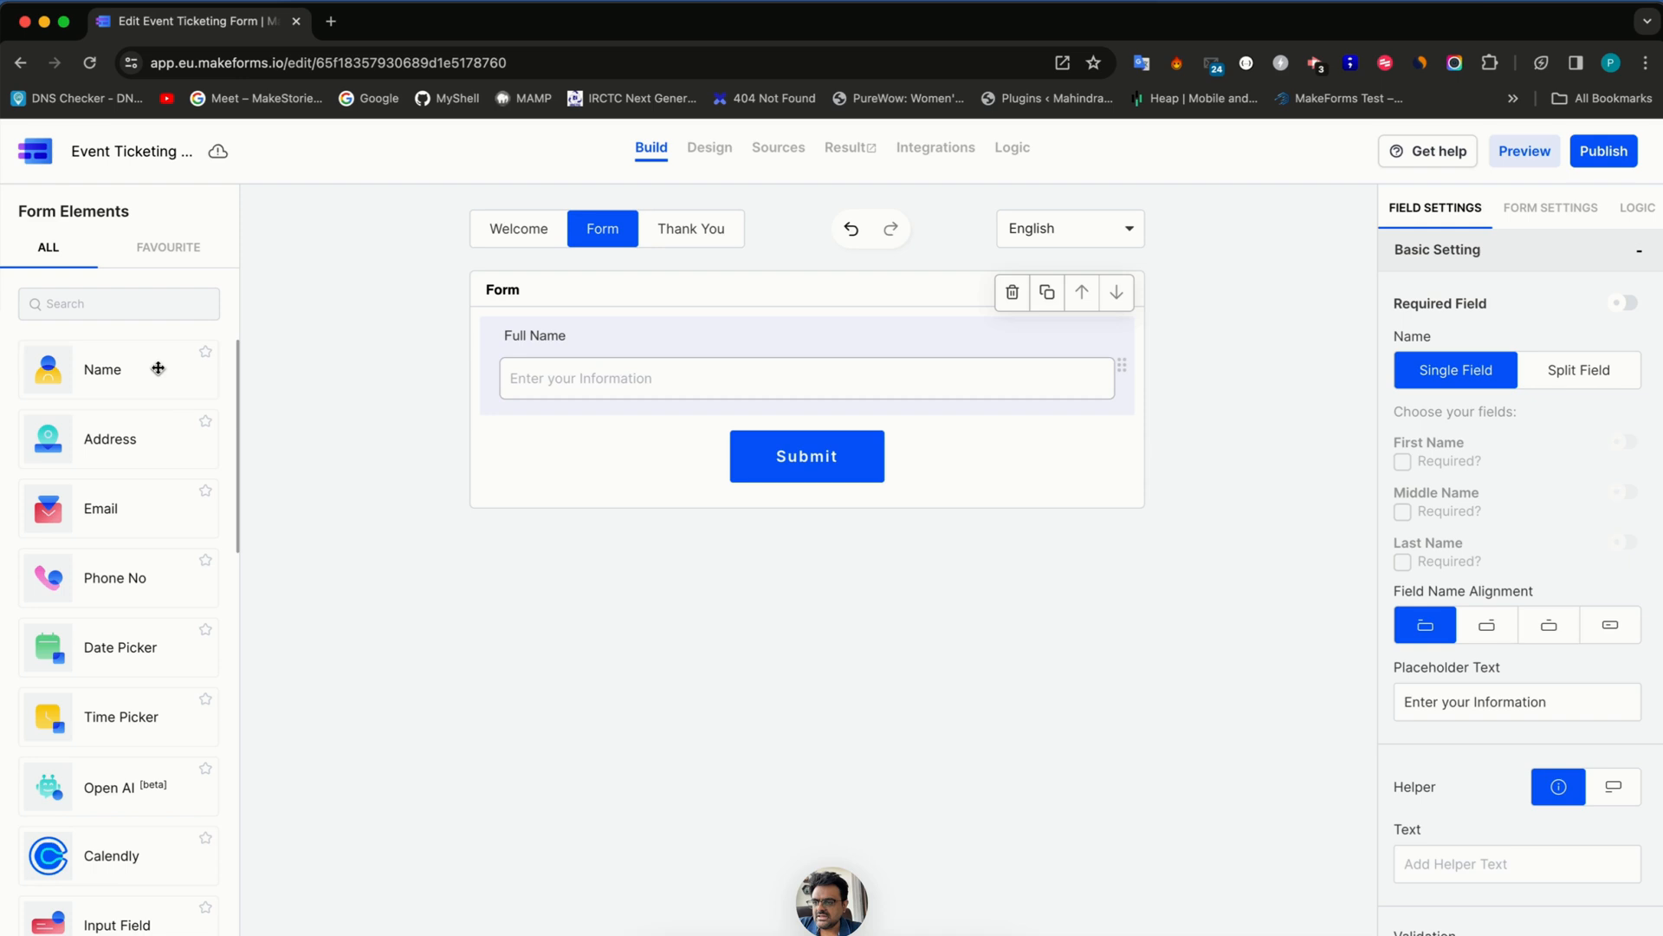
click(160, 508)
click(143, 577)
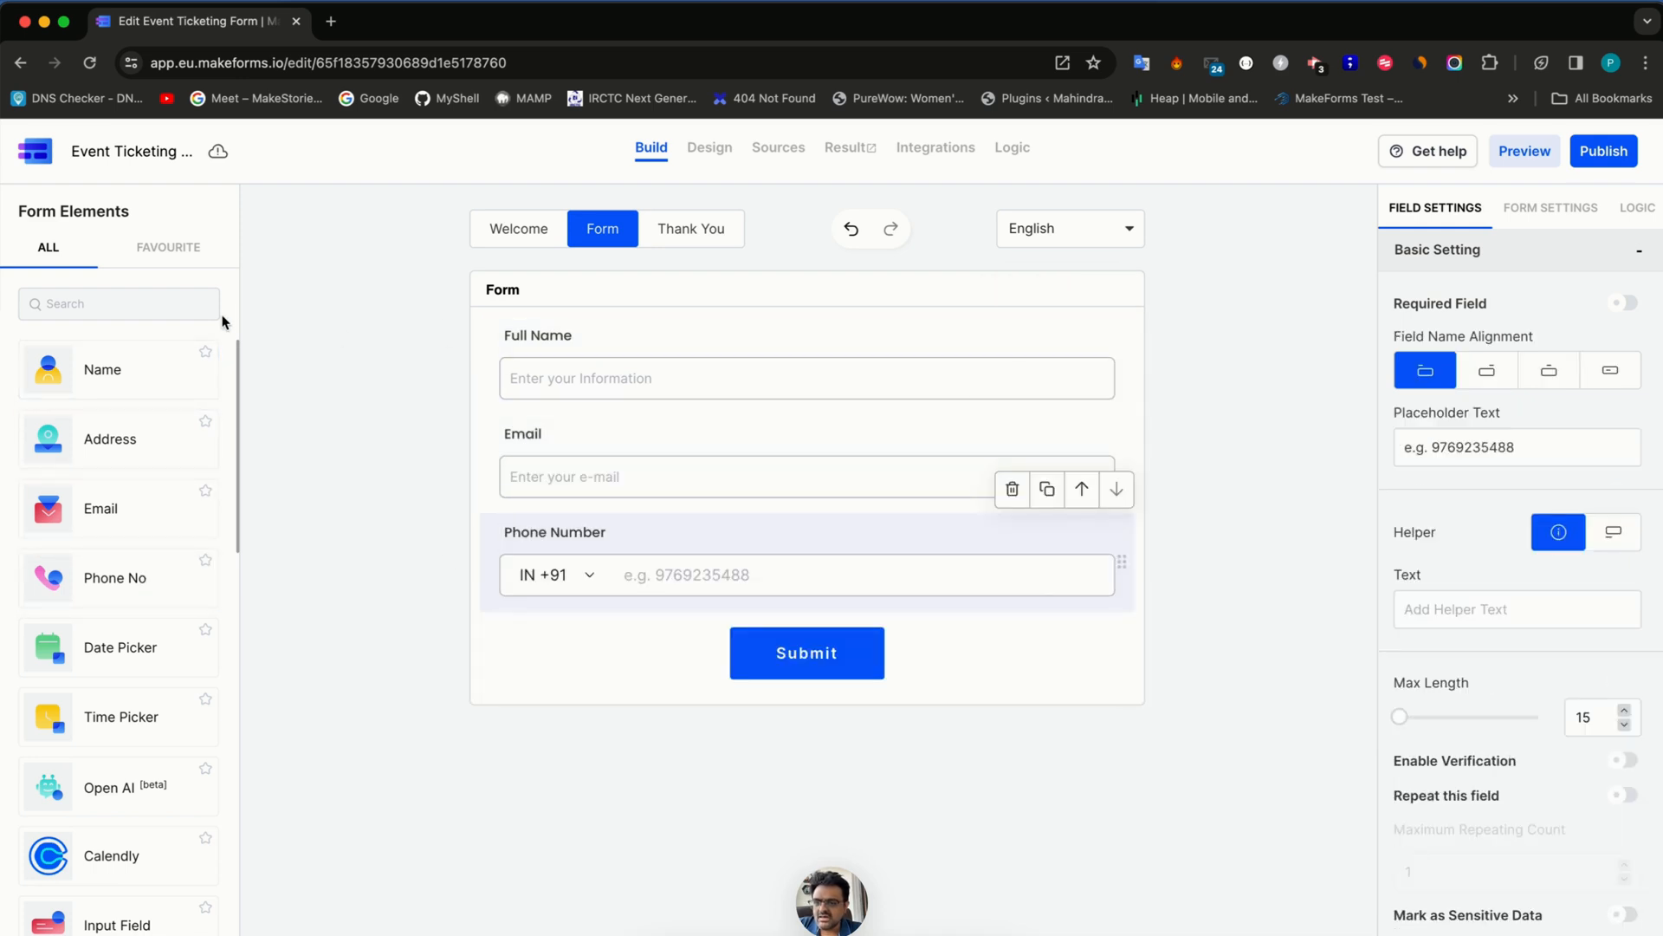
- Add a Number field labelled 'Number of people ottending the event [ $10 per person ]'
click(182, 305)
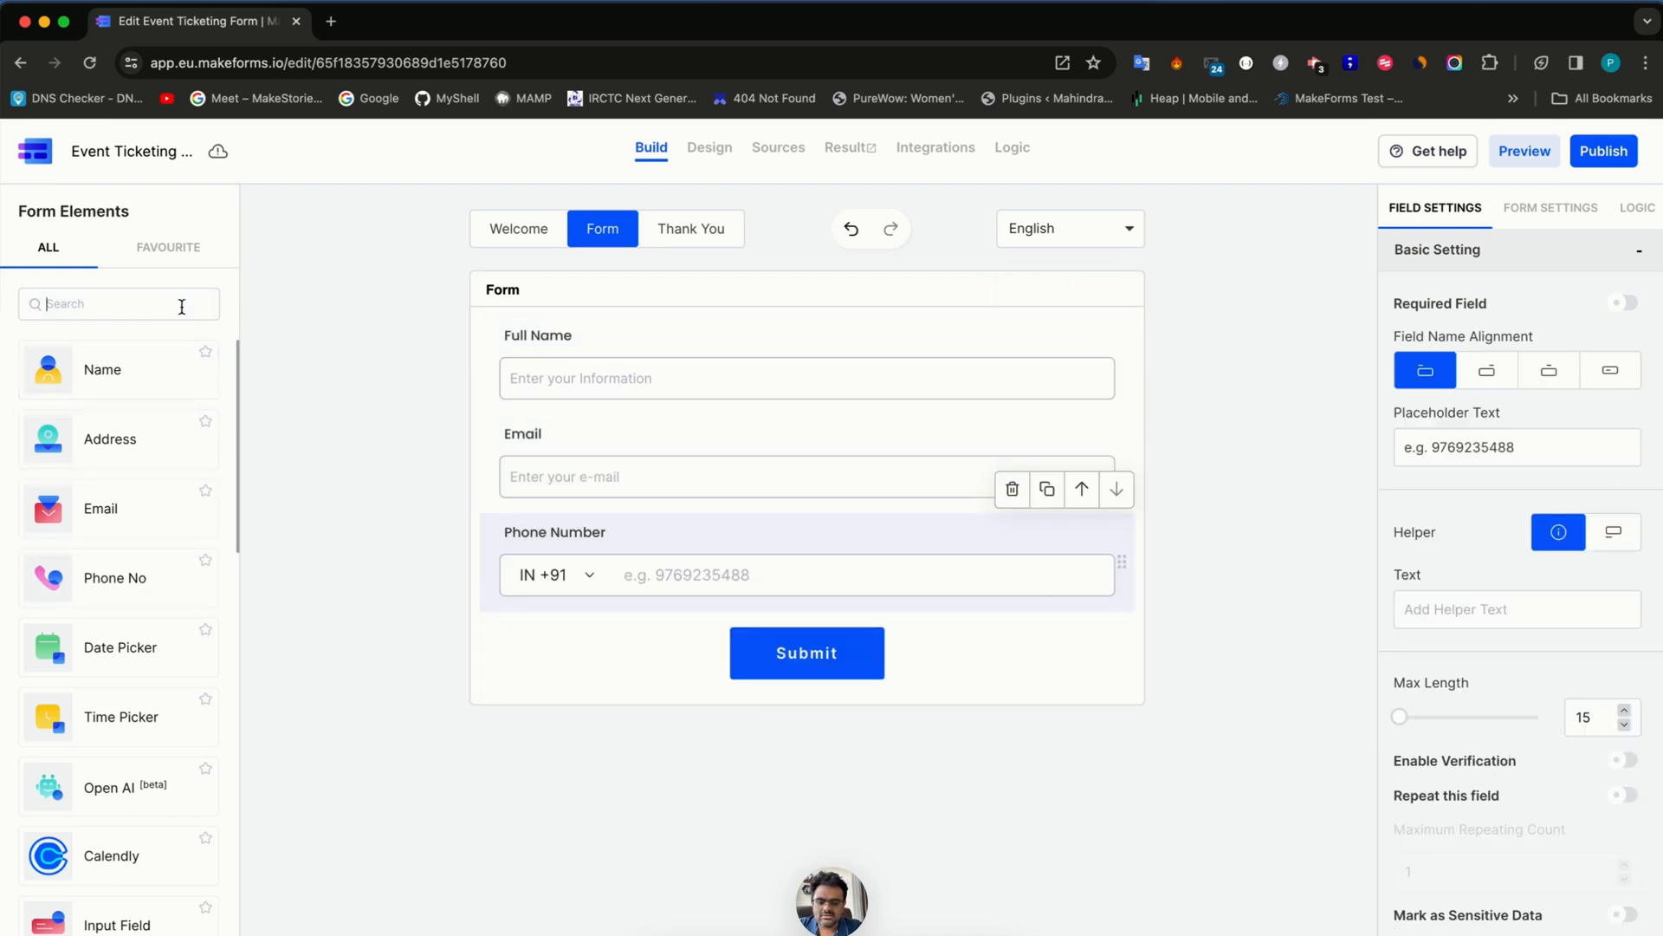
text(number)
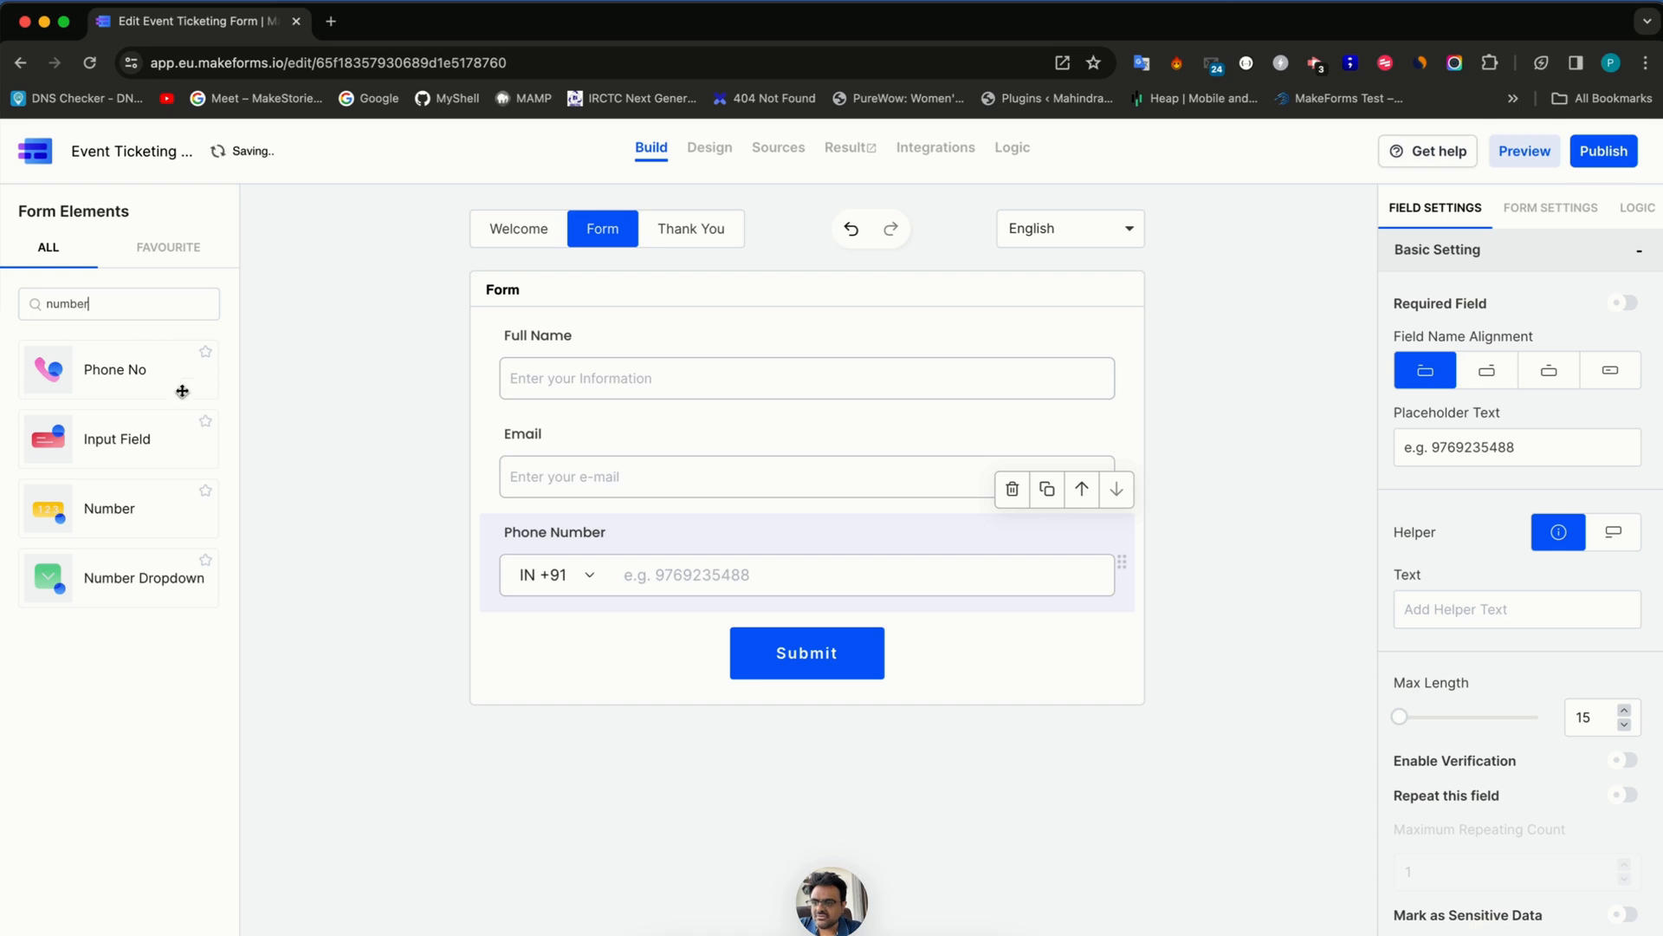
click(149, 508)
triple_click(524, 630)
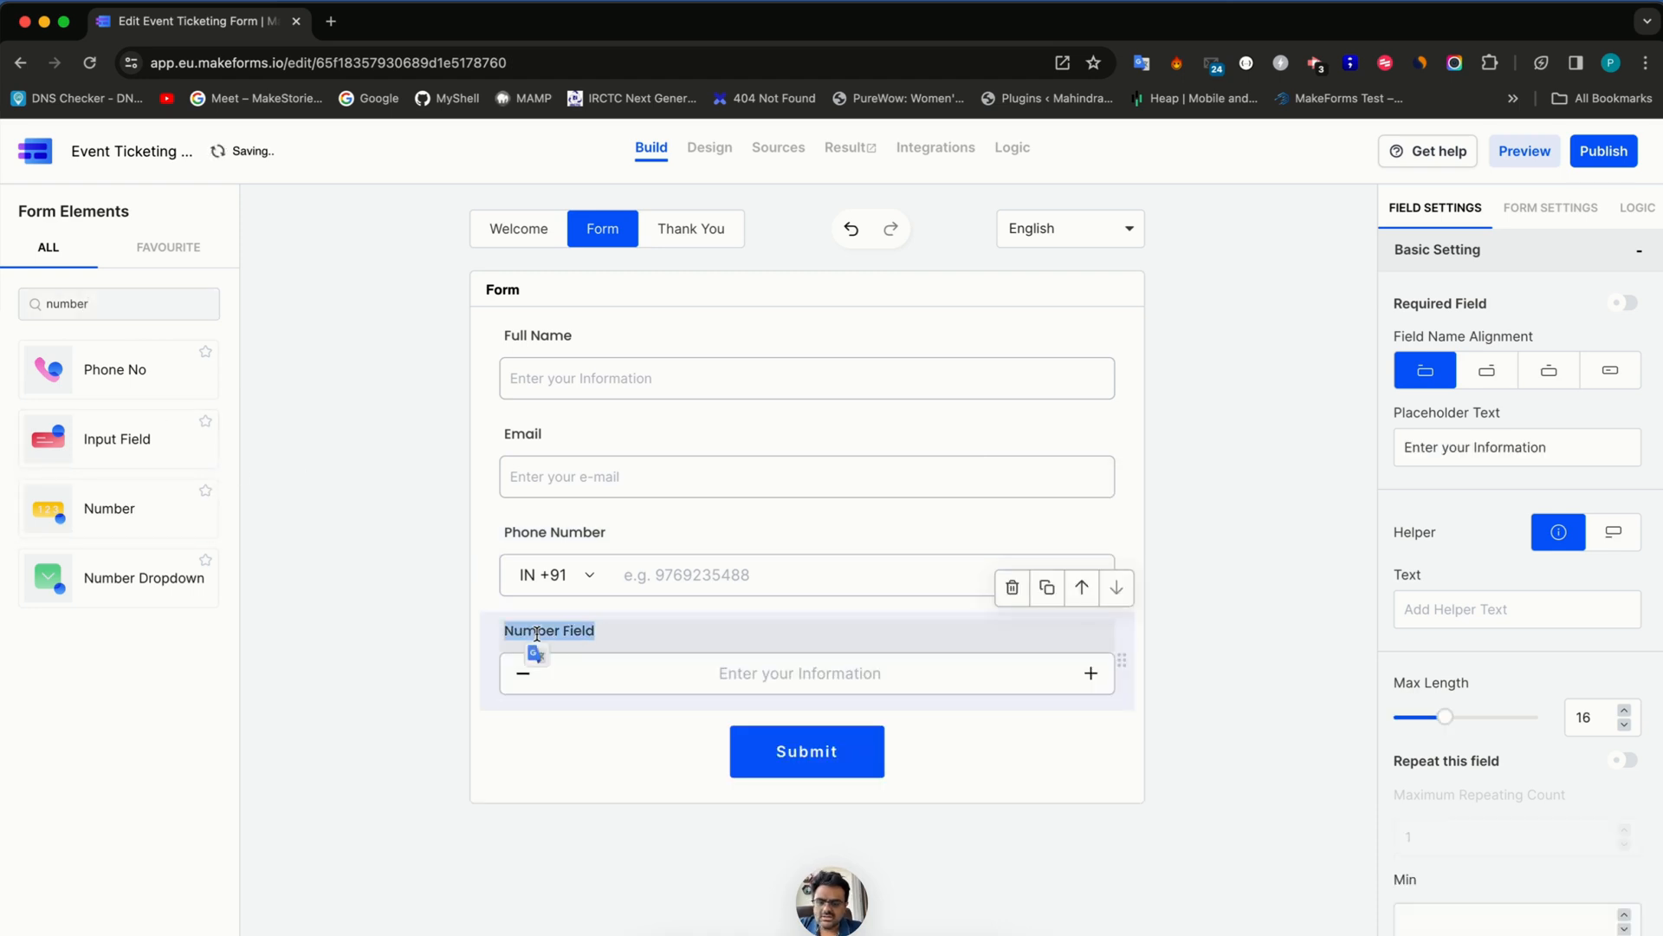
text(Number of people o)
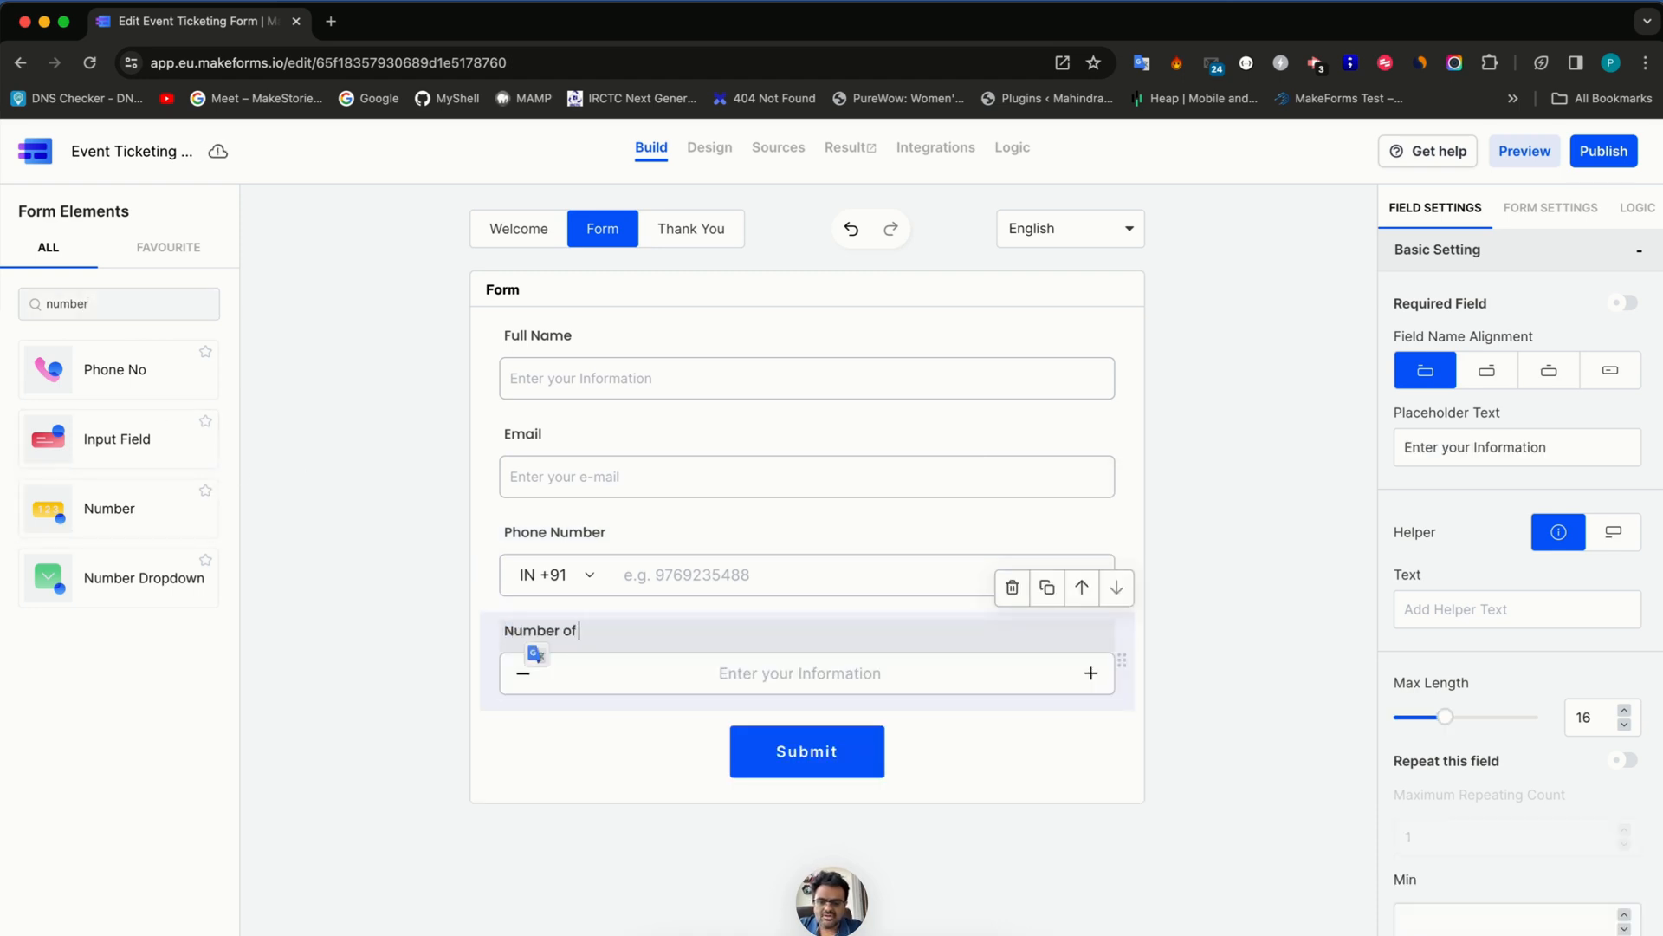
text(tten)
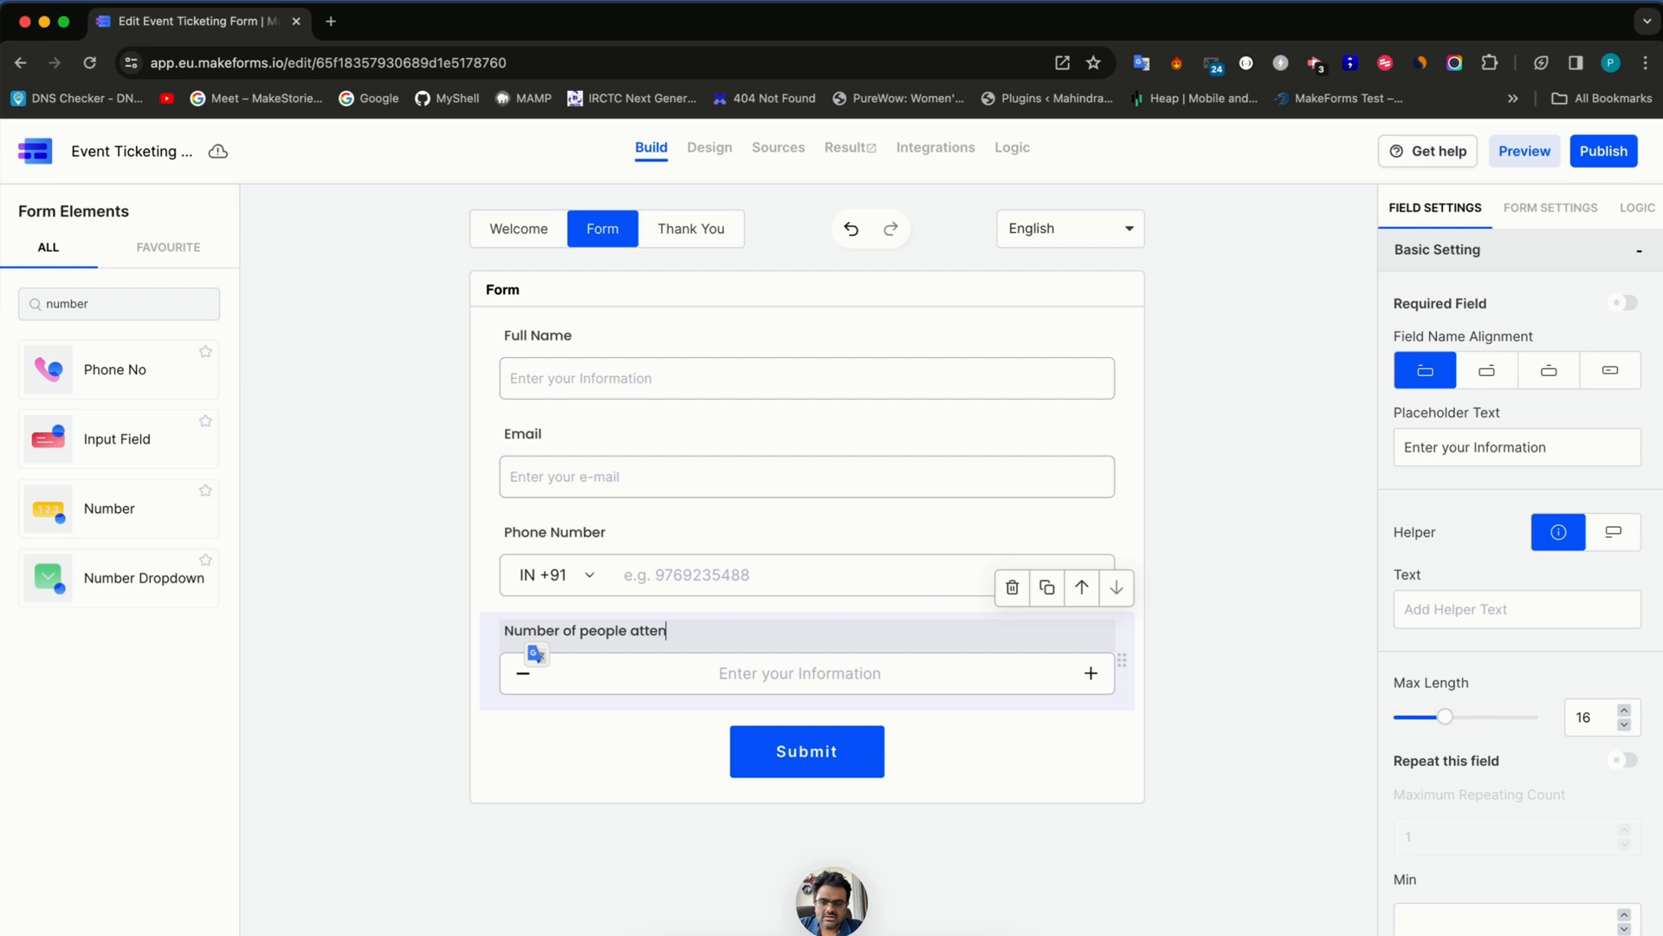
text(ding the event [ $1)
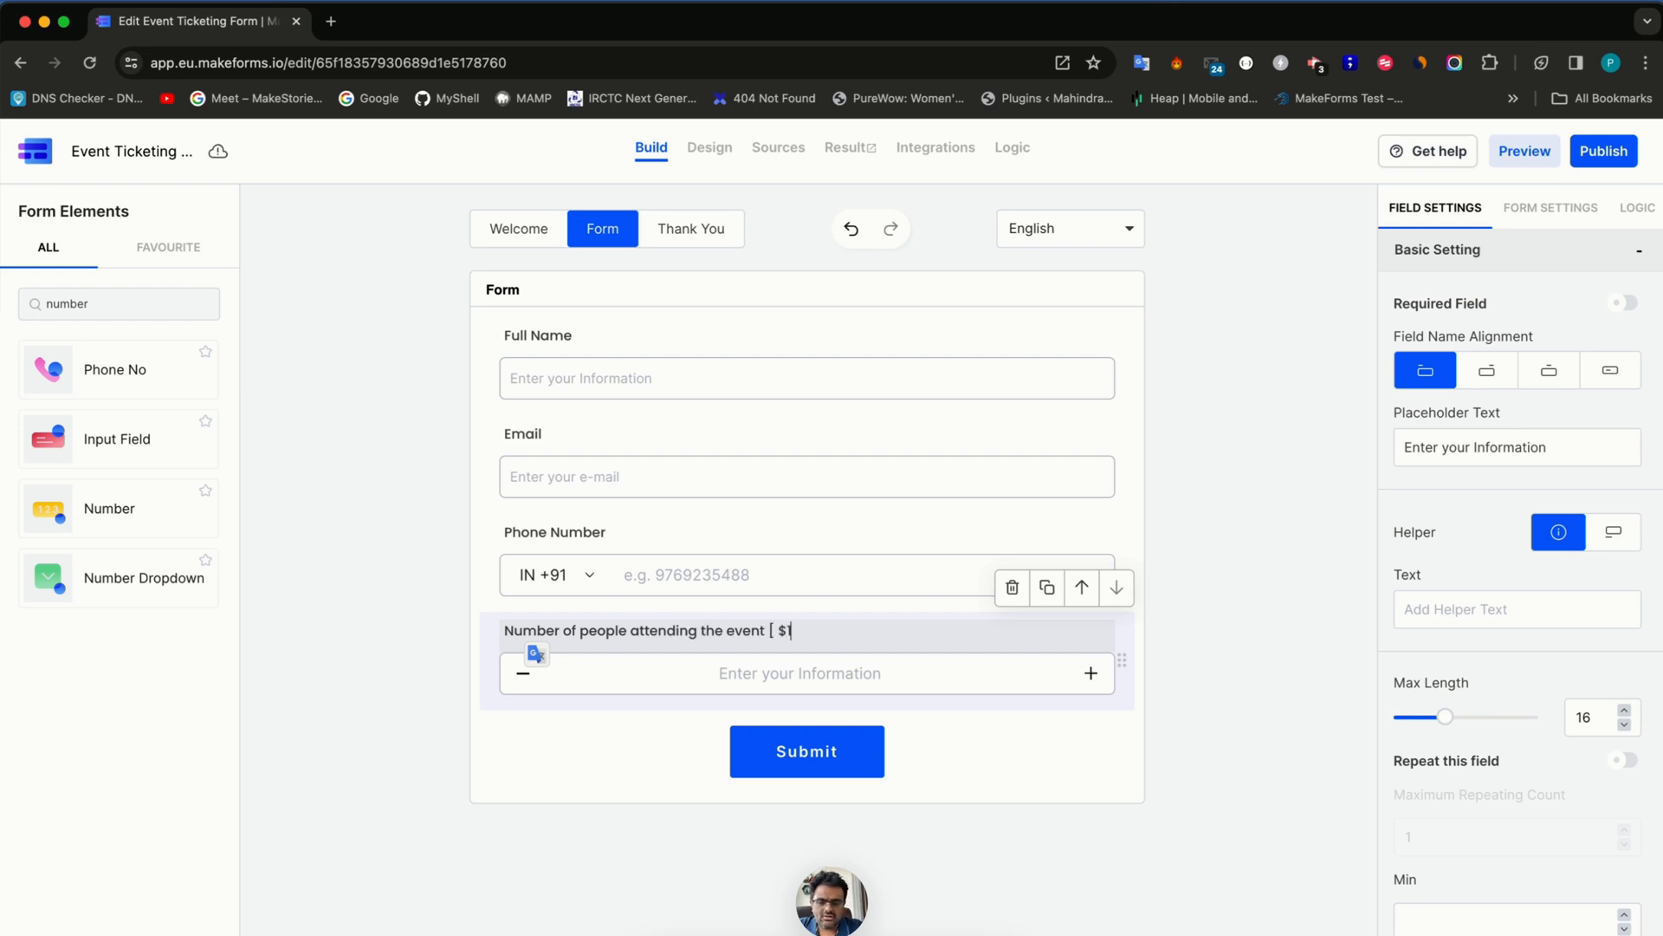
text(0 per person ])
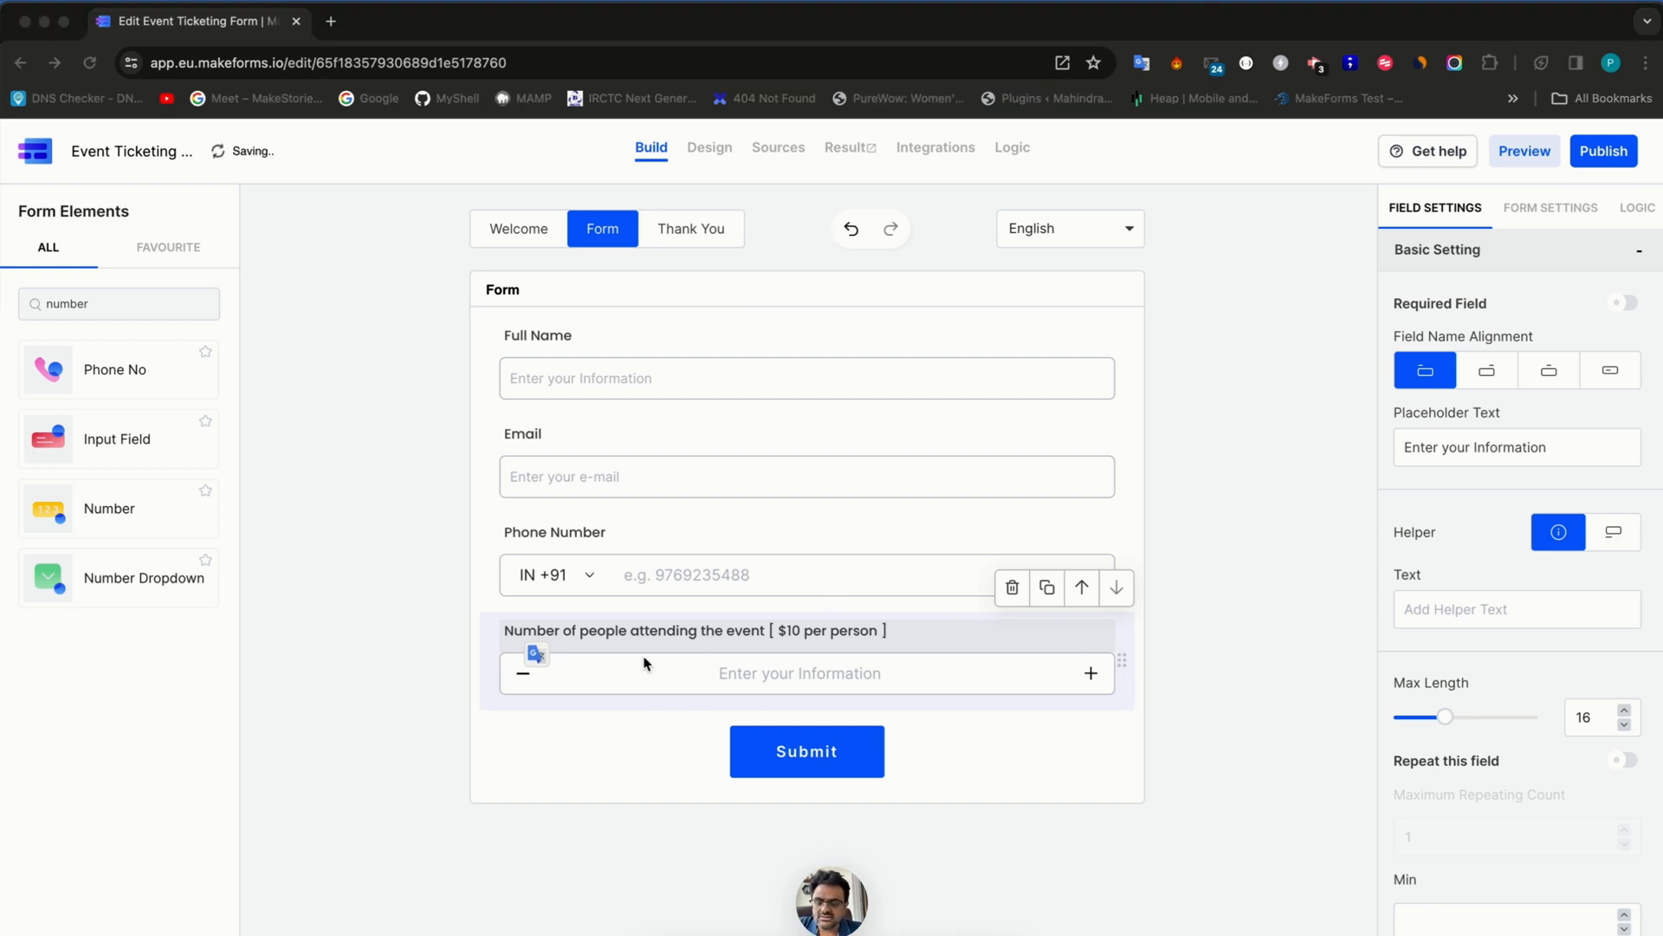
double_click(151, 311)
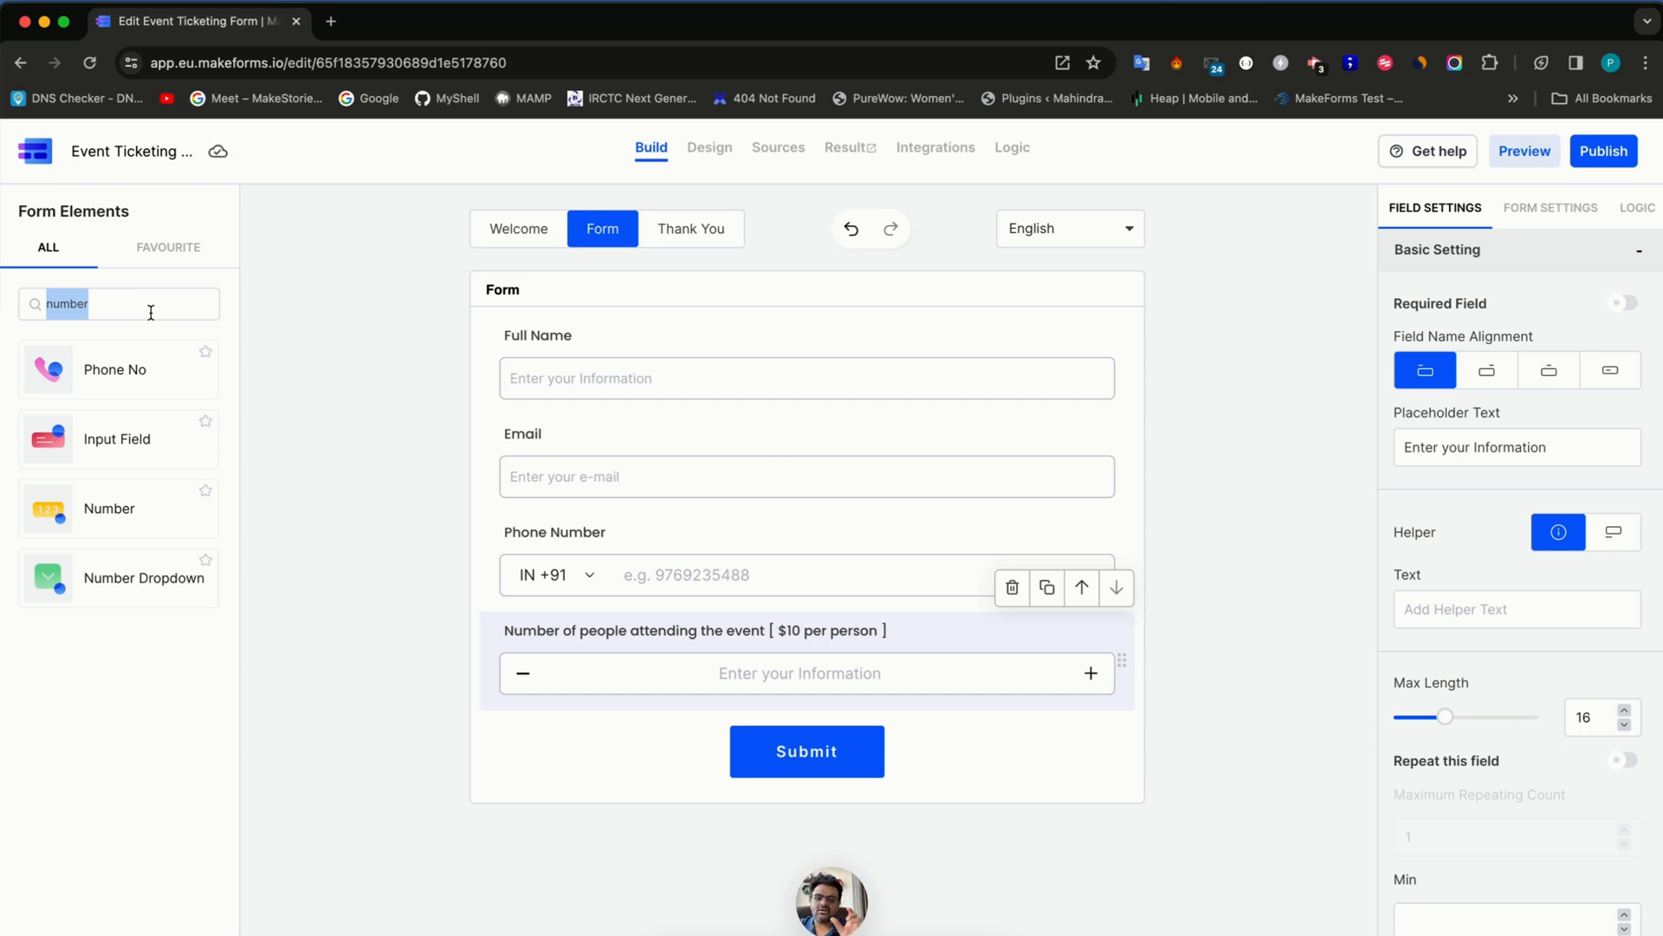
- Add a Calculated Field below the attendees field and name it 'Ticket Cost'
key(BackSpace)
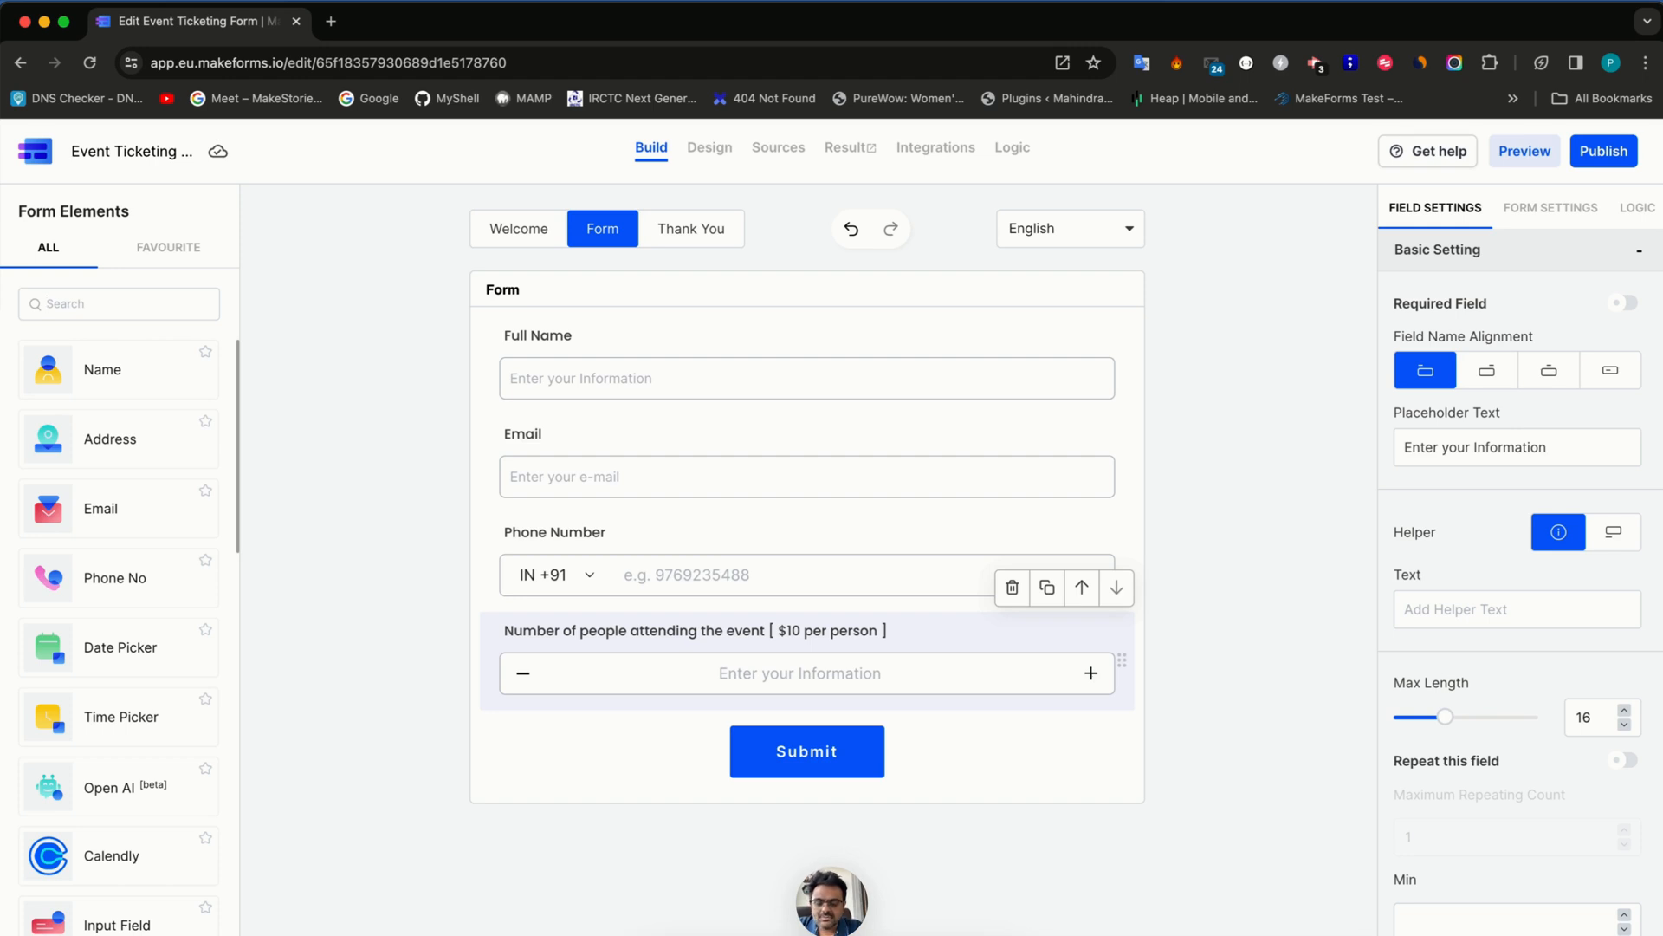
text(calc)
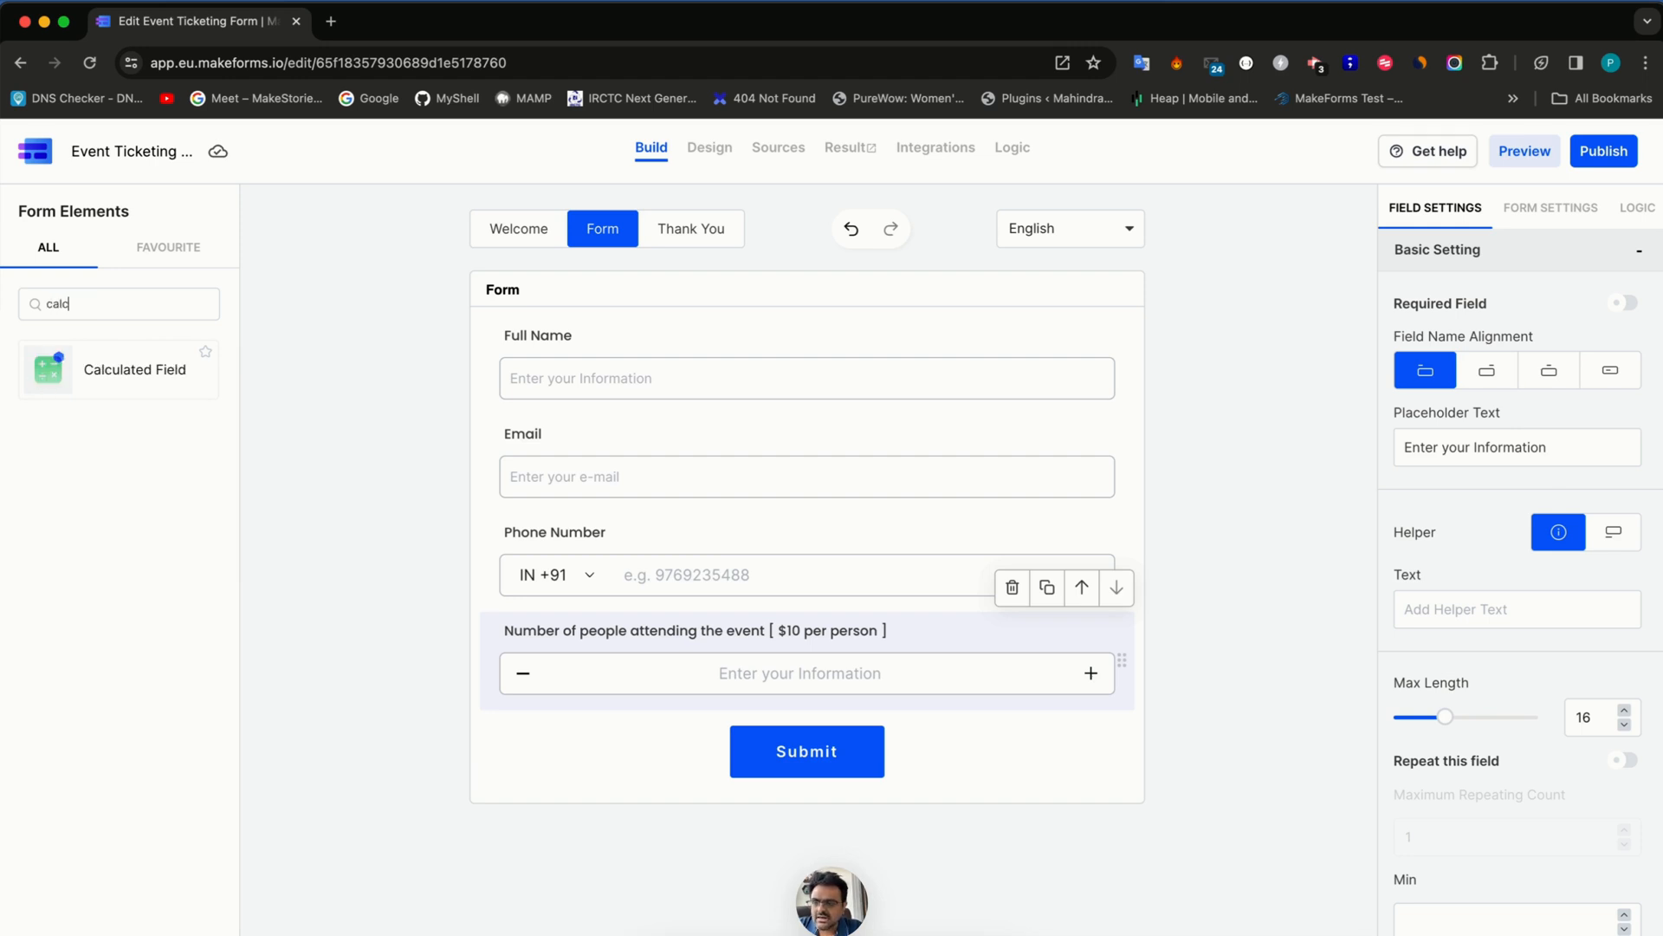
drag(137, 368, 617, 758)
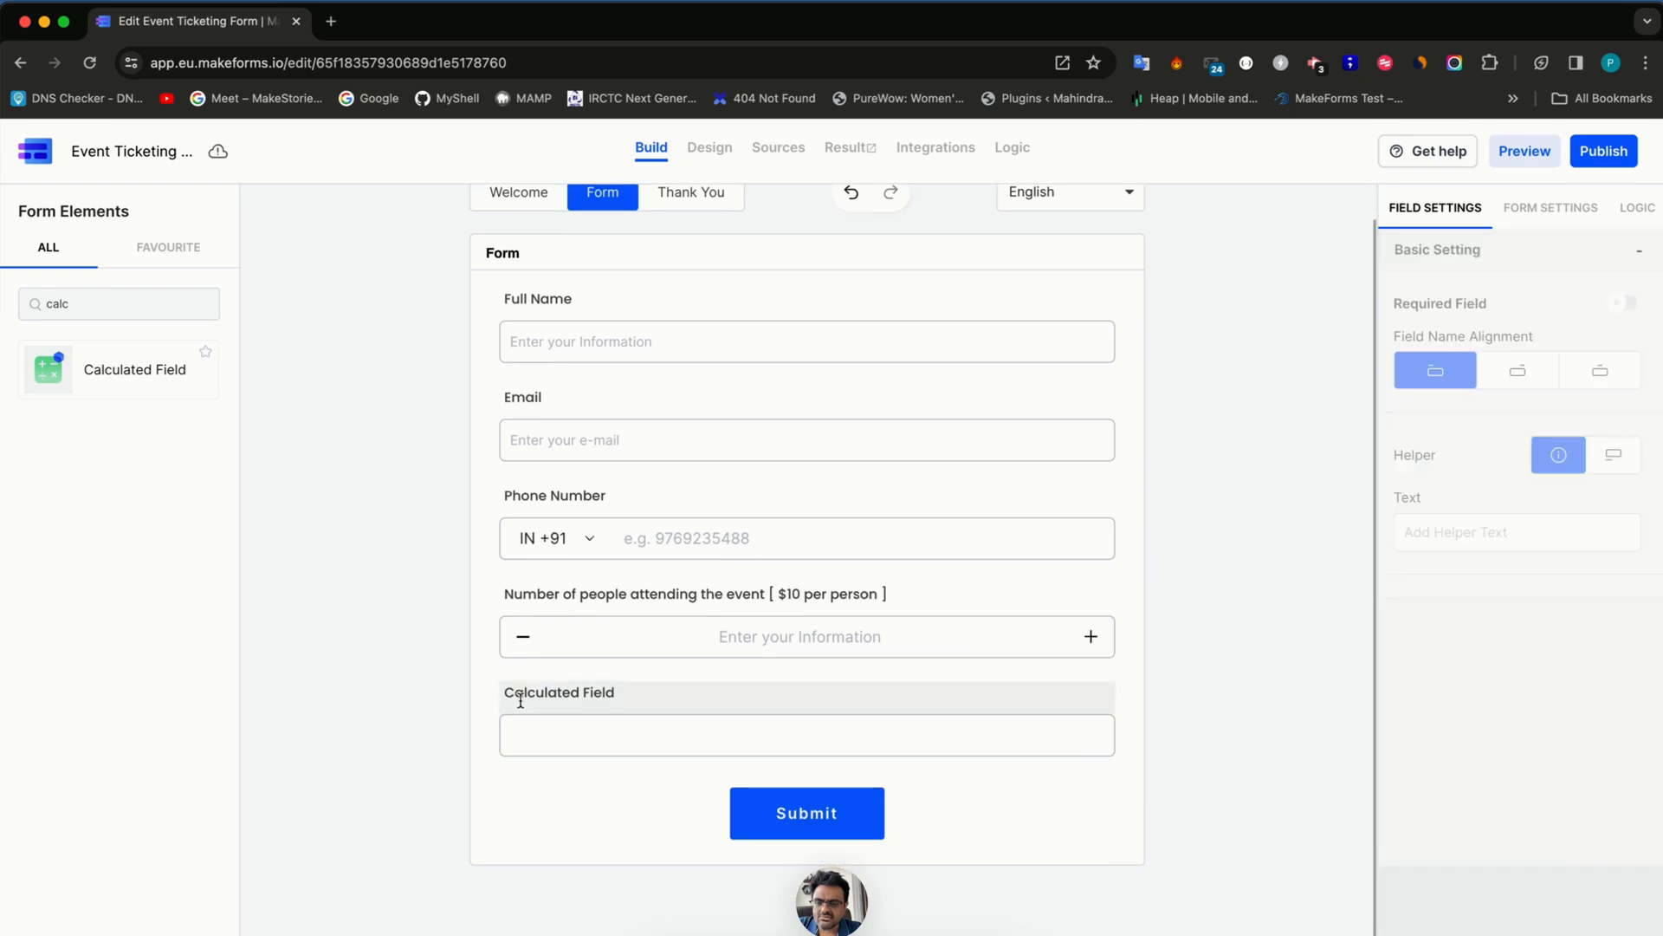
triple_click(522, 696)
text(Ticket Cost)
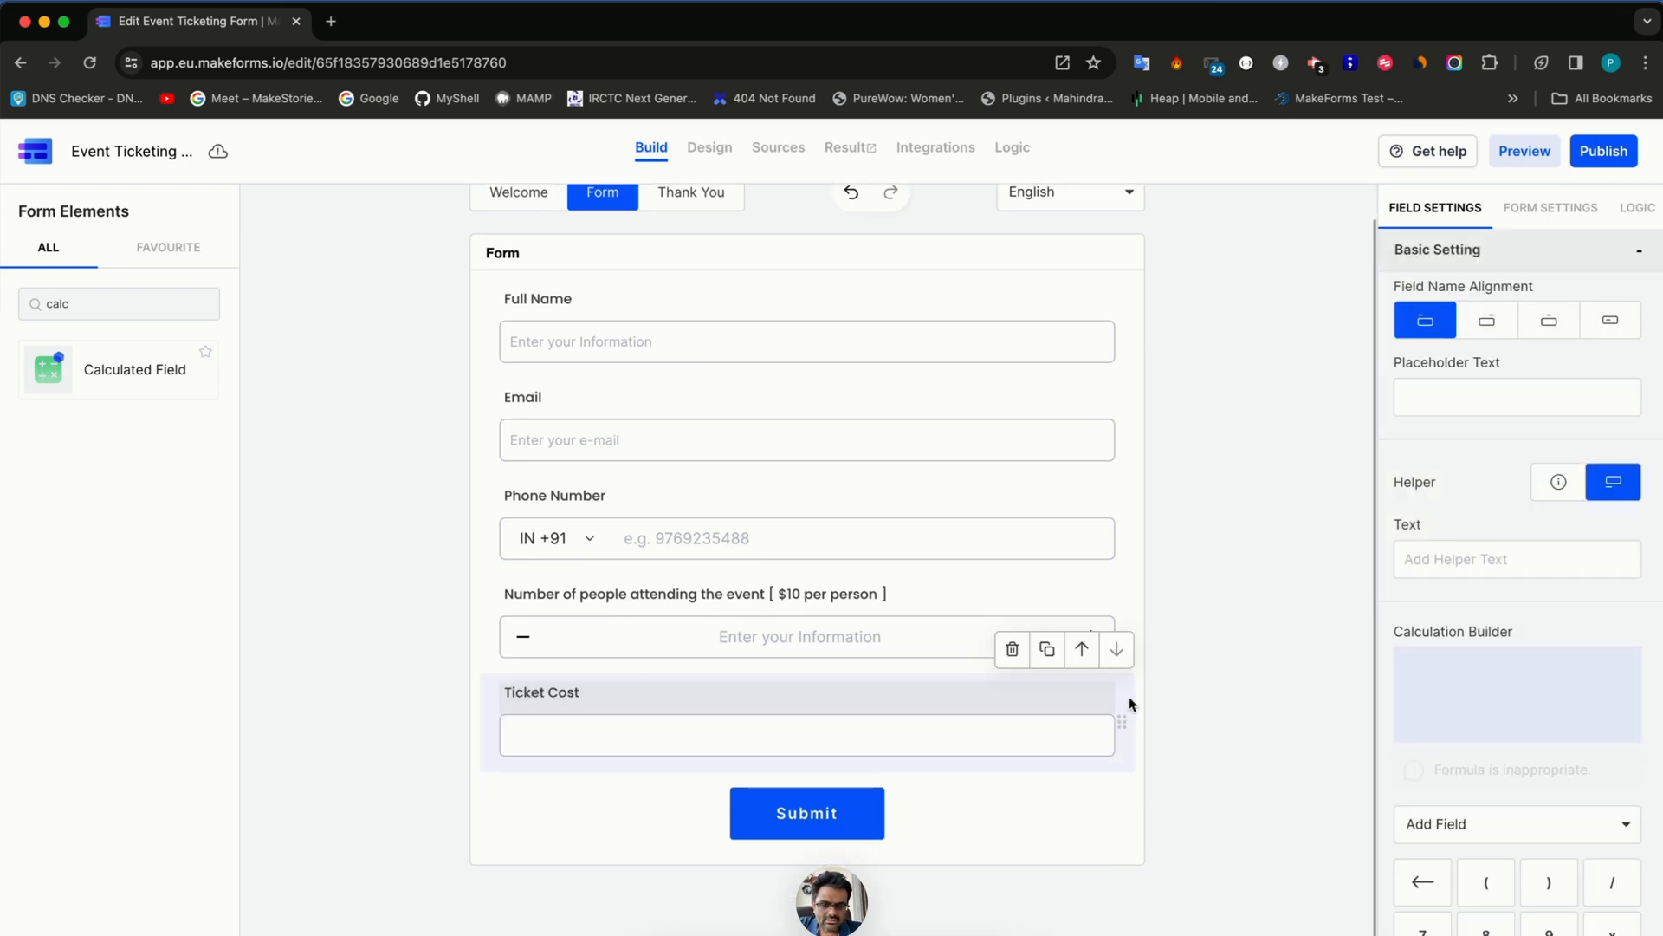
click(1473, 833)
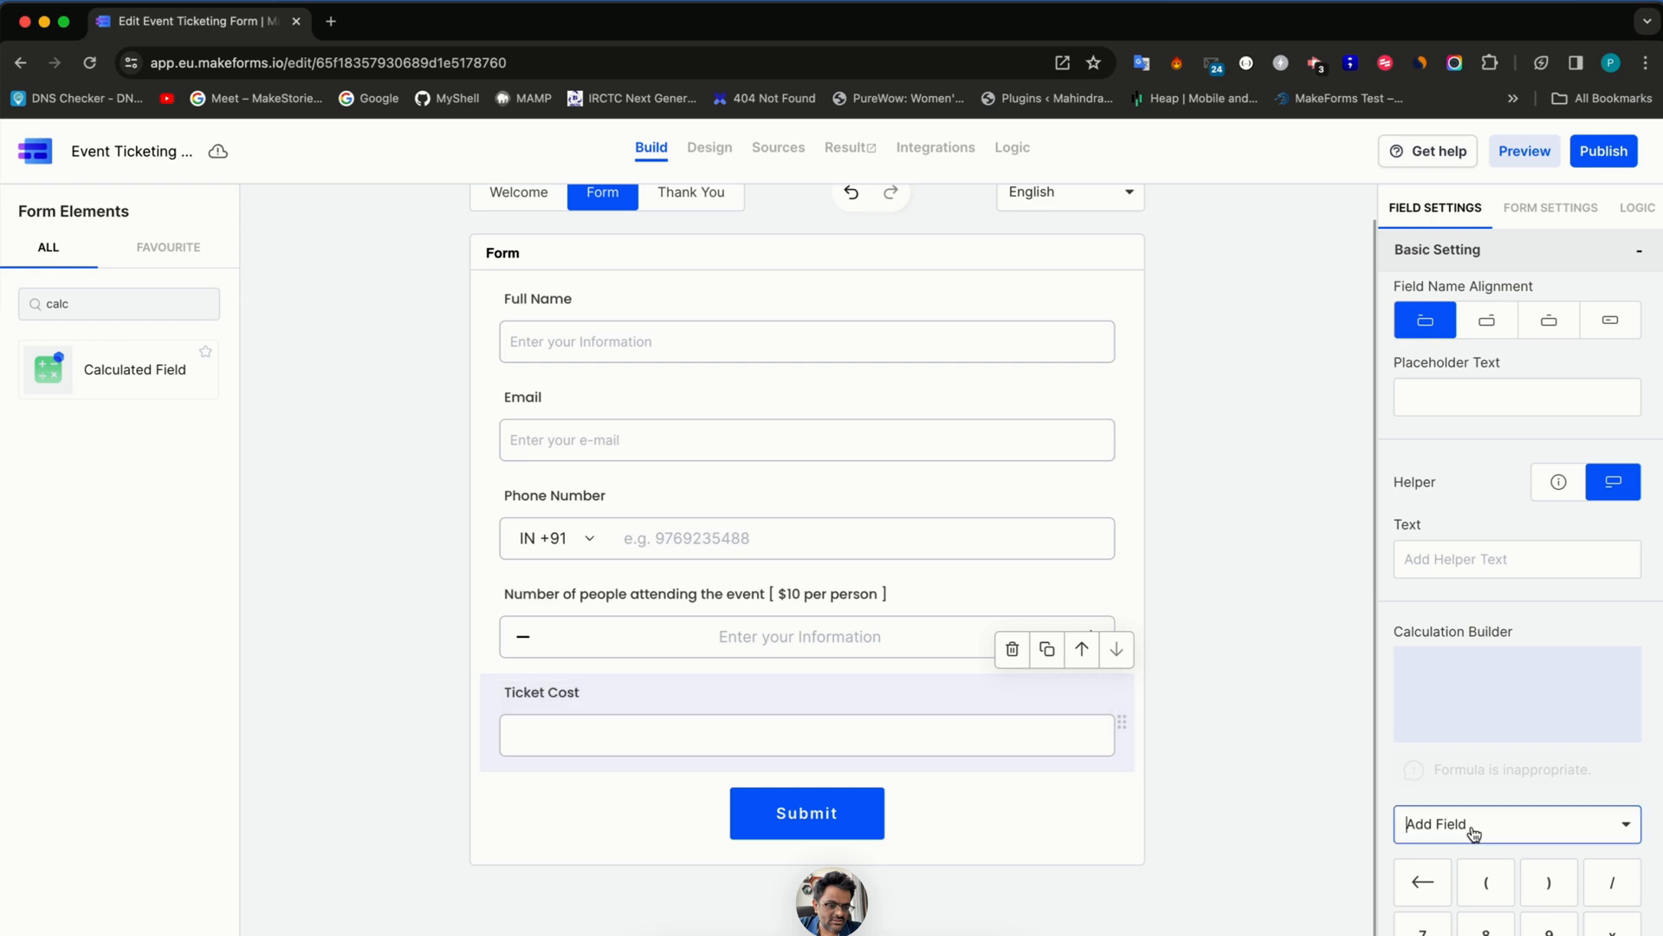
- Set Ticket Cost's formula to attendee count × 10 and make it a hidden field
click(1573, 833)
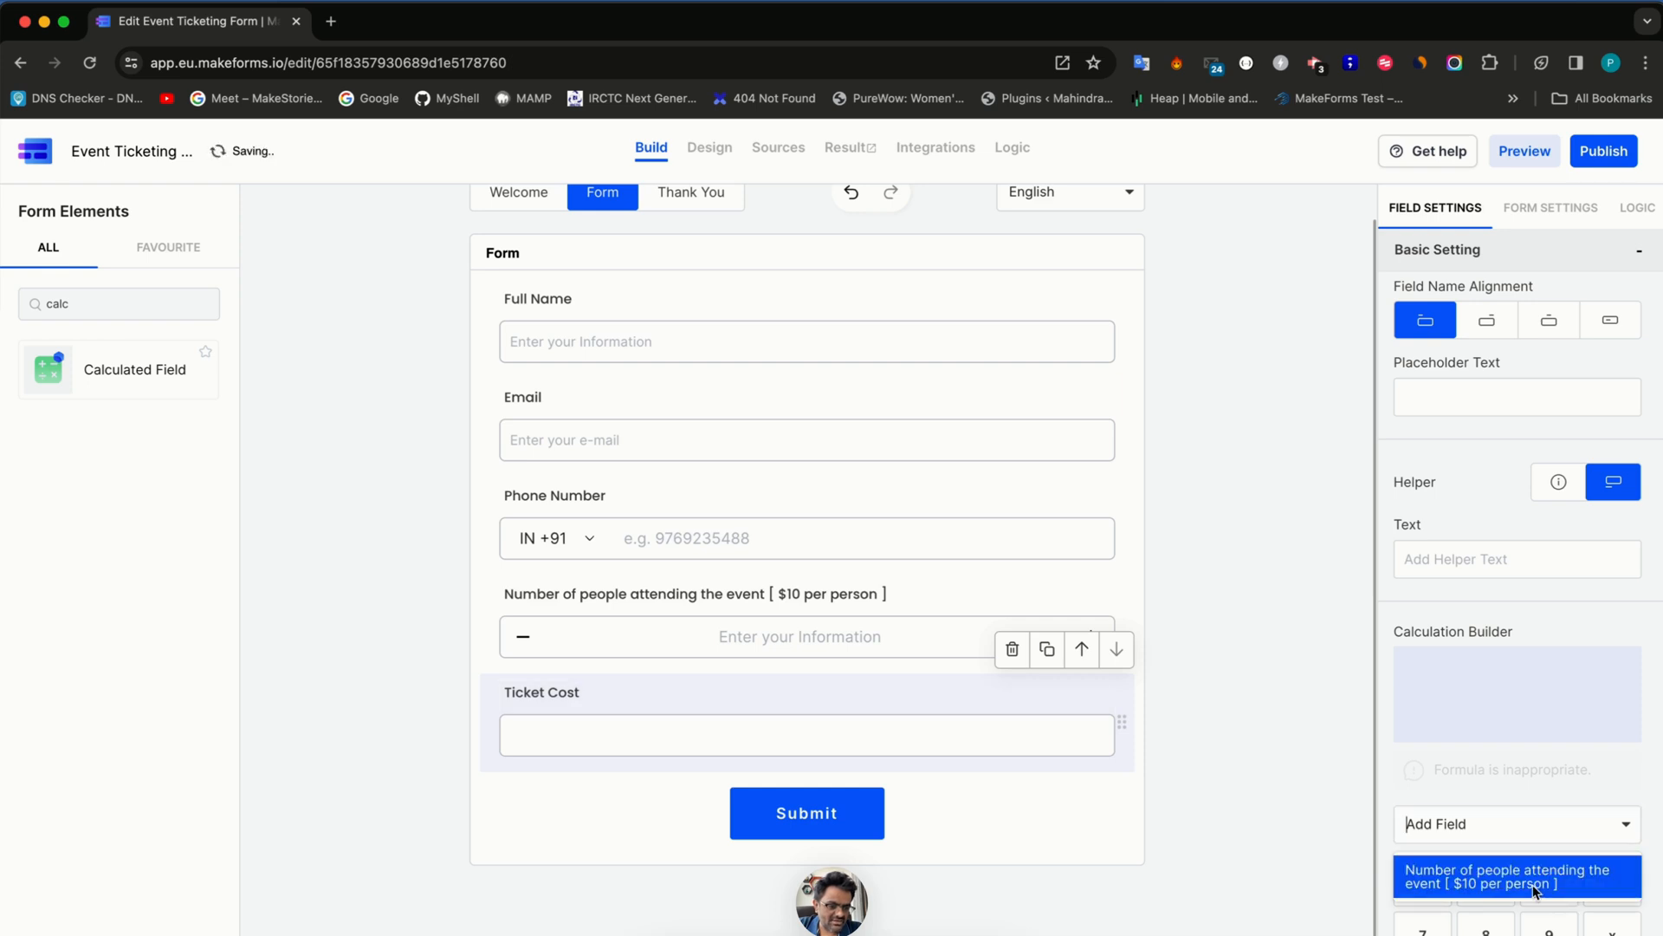
click(1534, 890)
scroll(1542, 867, down, 2)
click(1612, 791)
click(1486, 906)
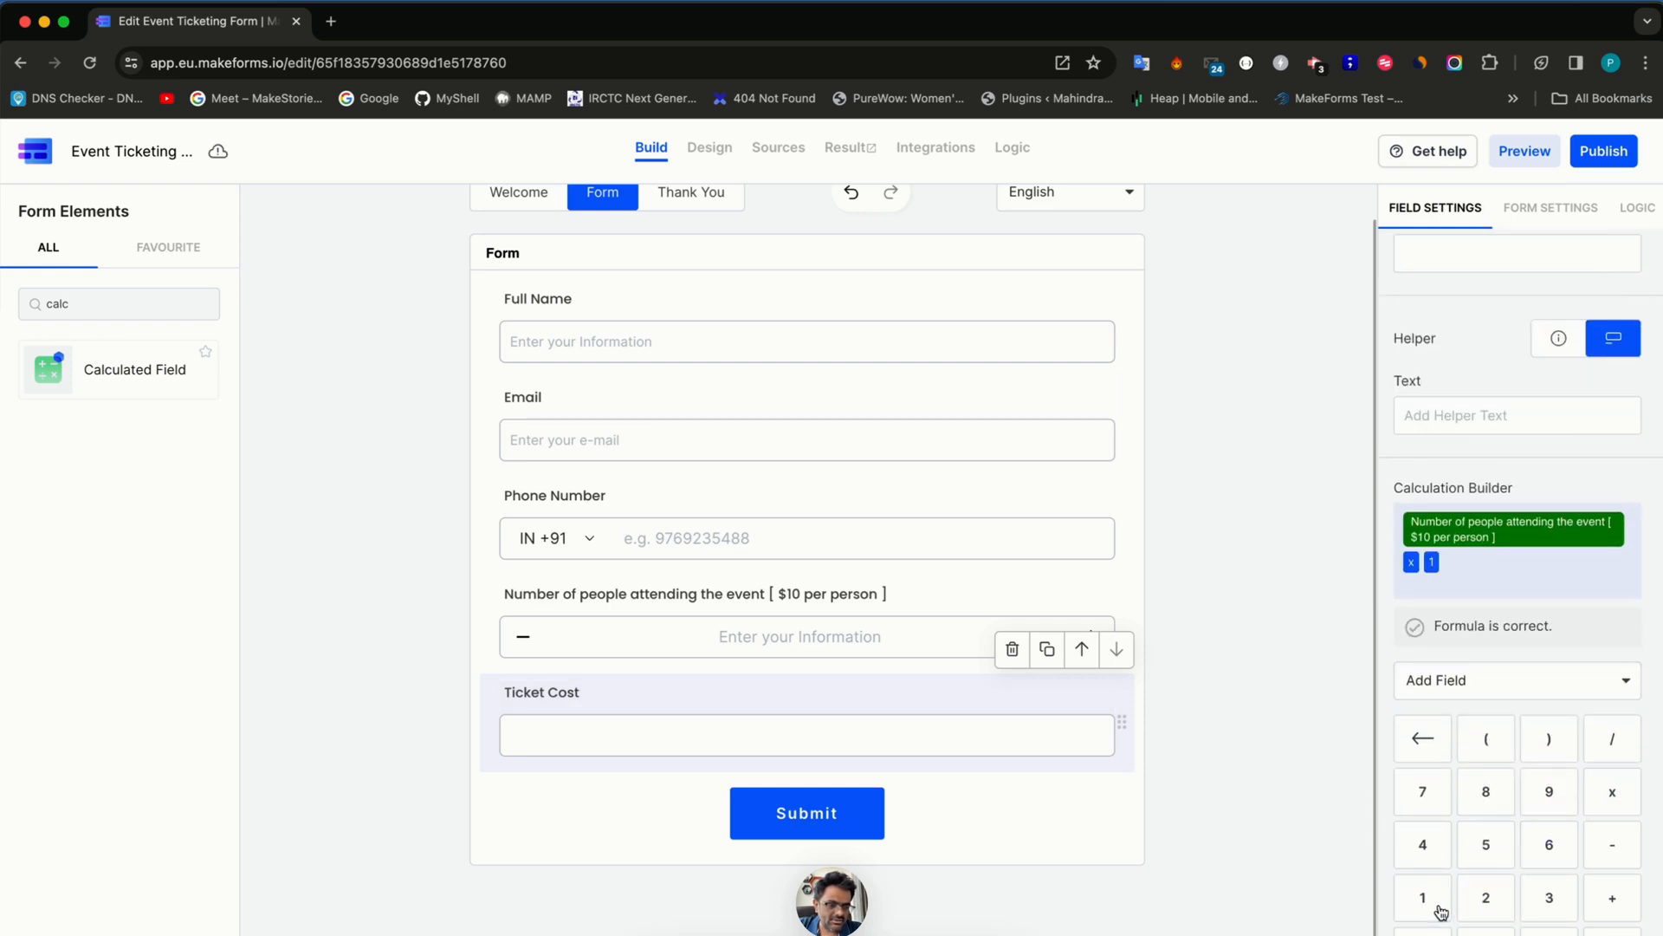
click(1260, 806)
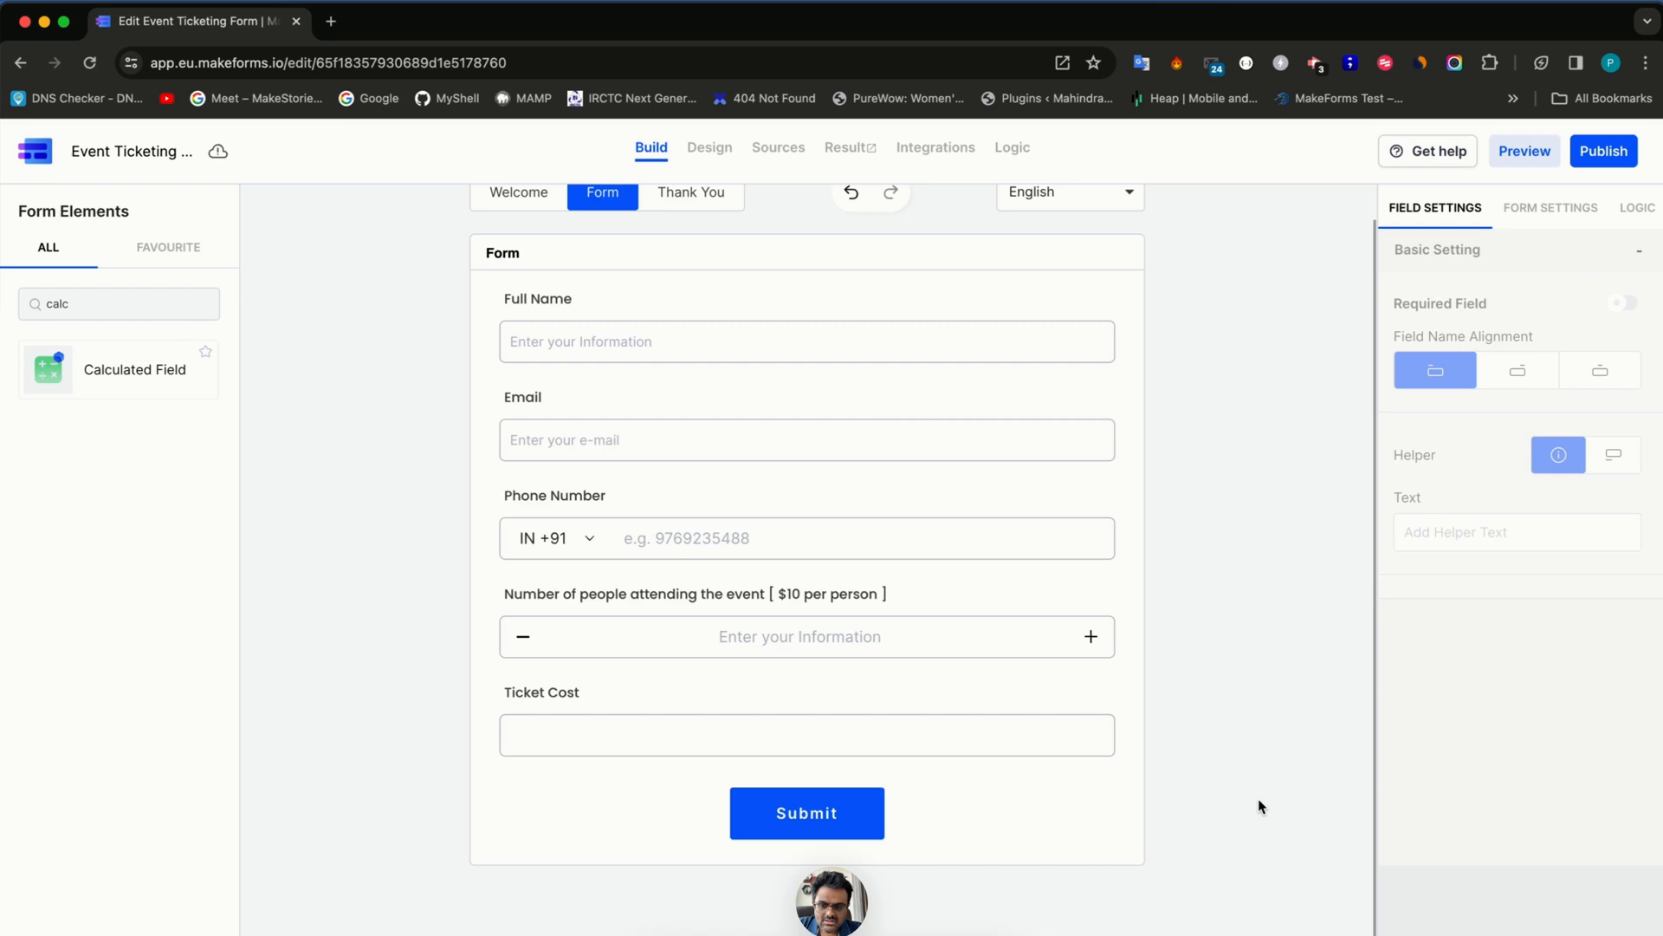
click(876, 694)
scroll(1500, 815, down, 3)
scroll(1504, 814, down, 2)
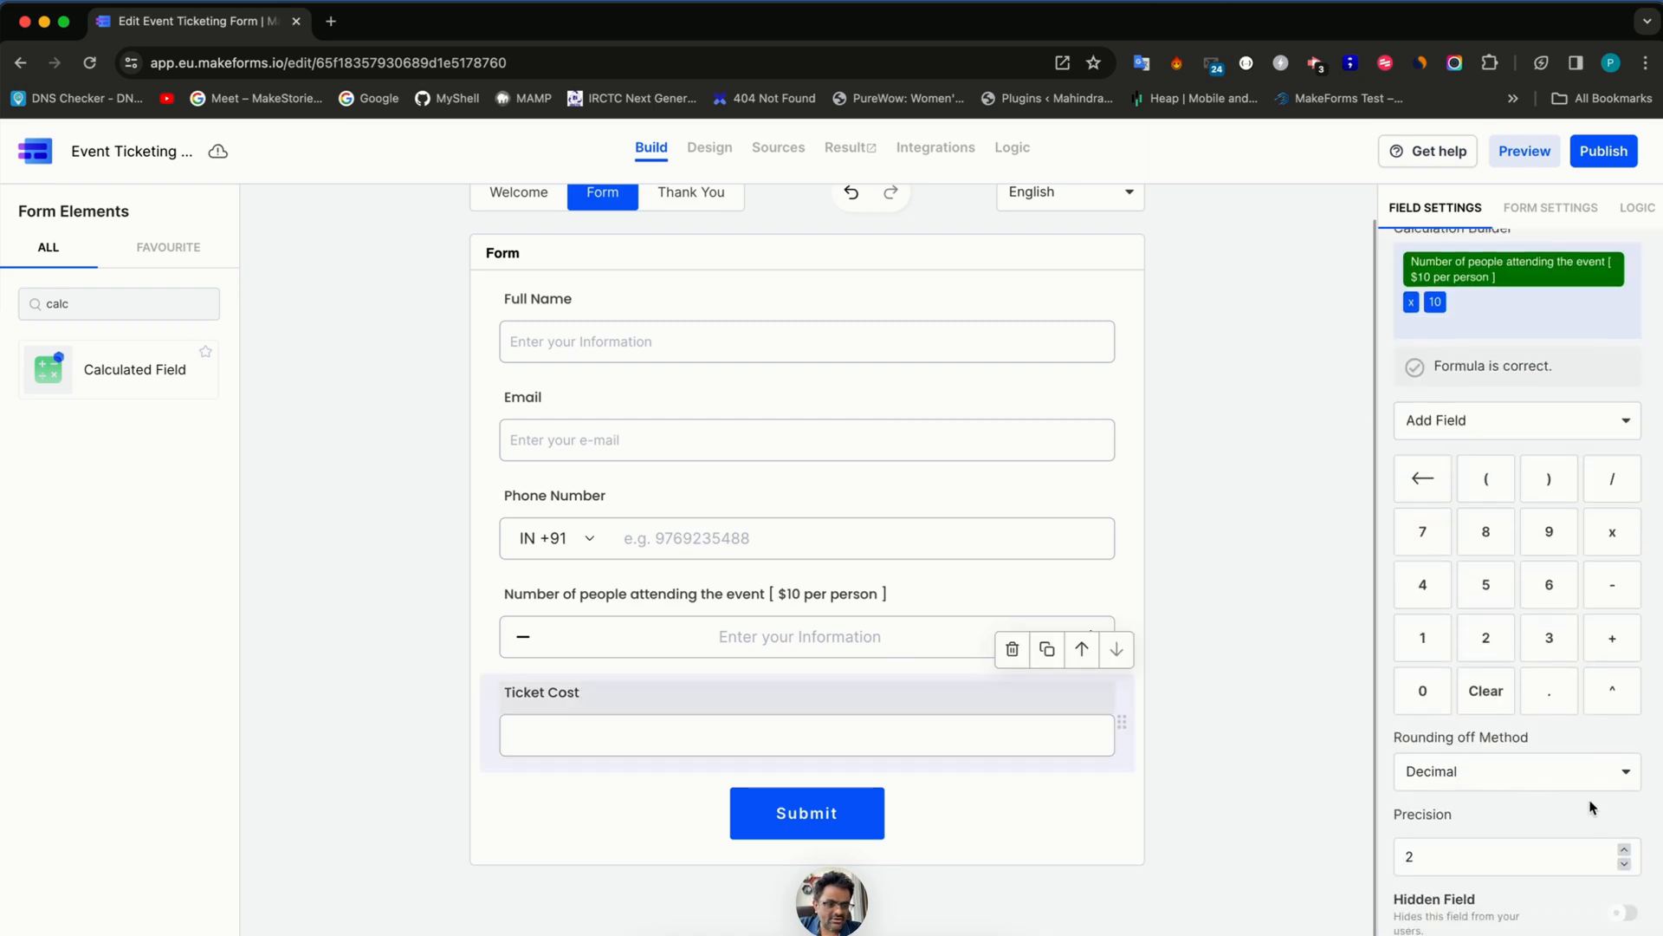
click(1629, 919)
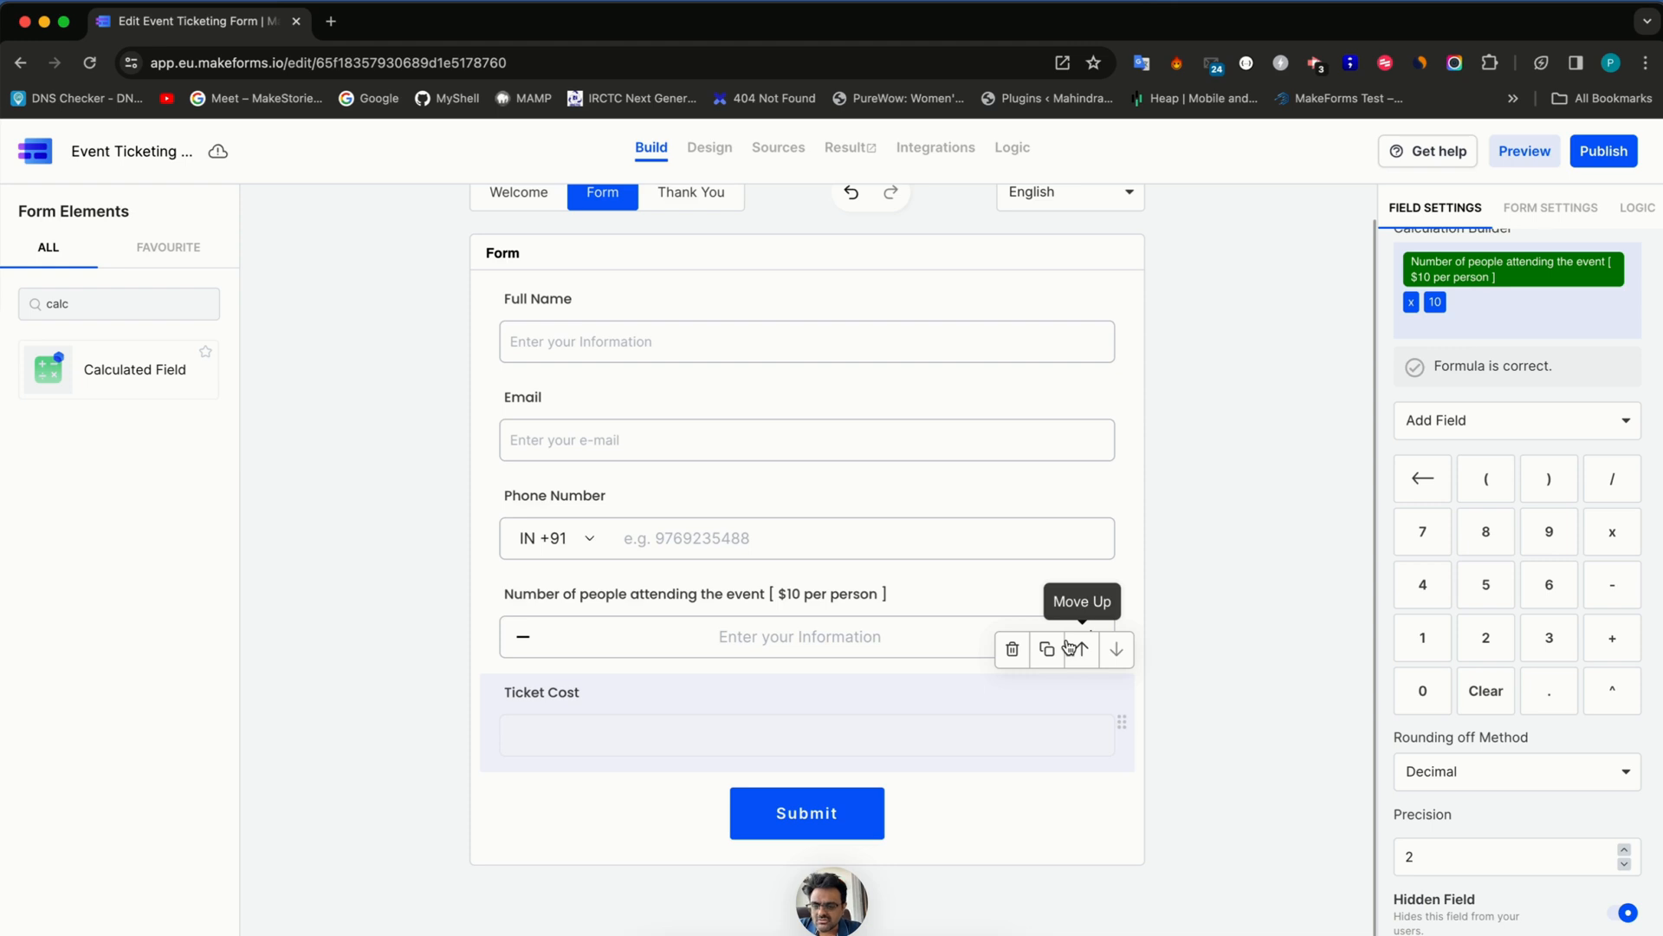
- Add a paragraph below Ticket Cost starting with the text 'Total for'
double_click(144, 298)
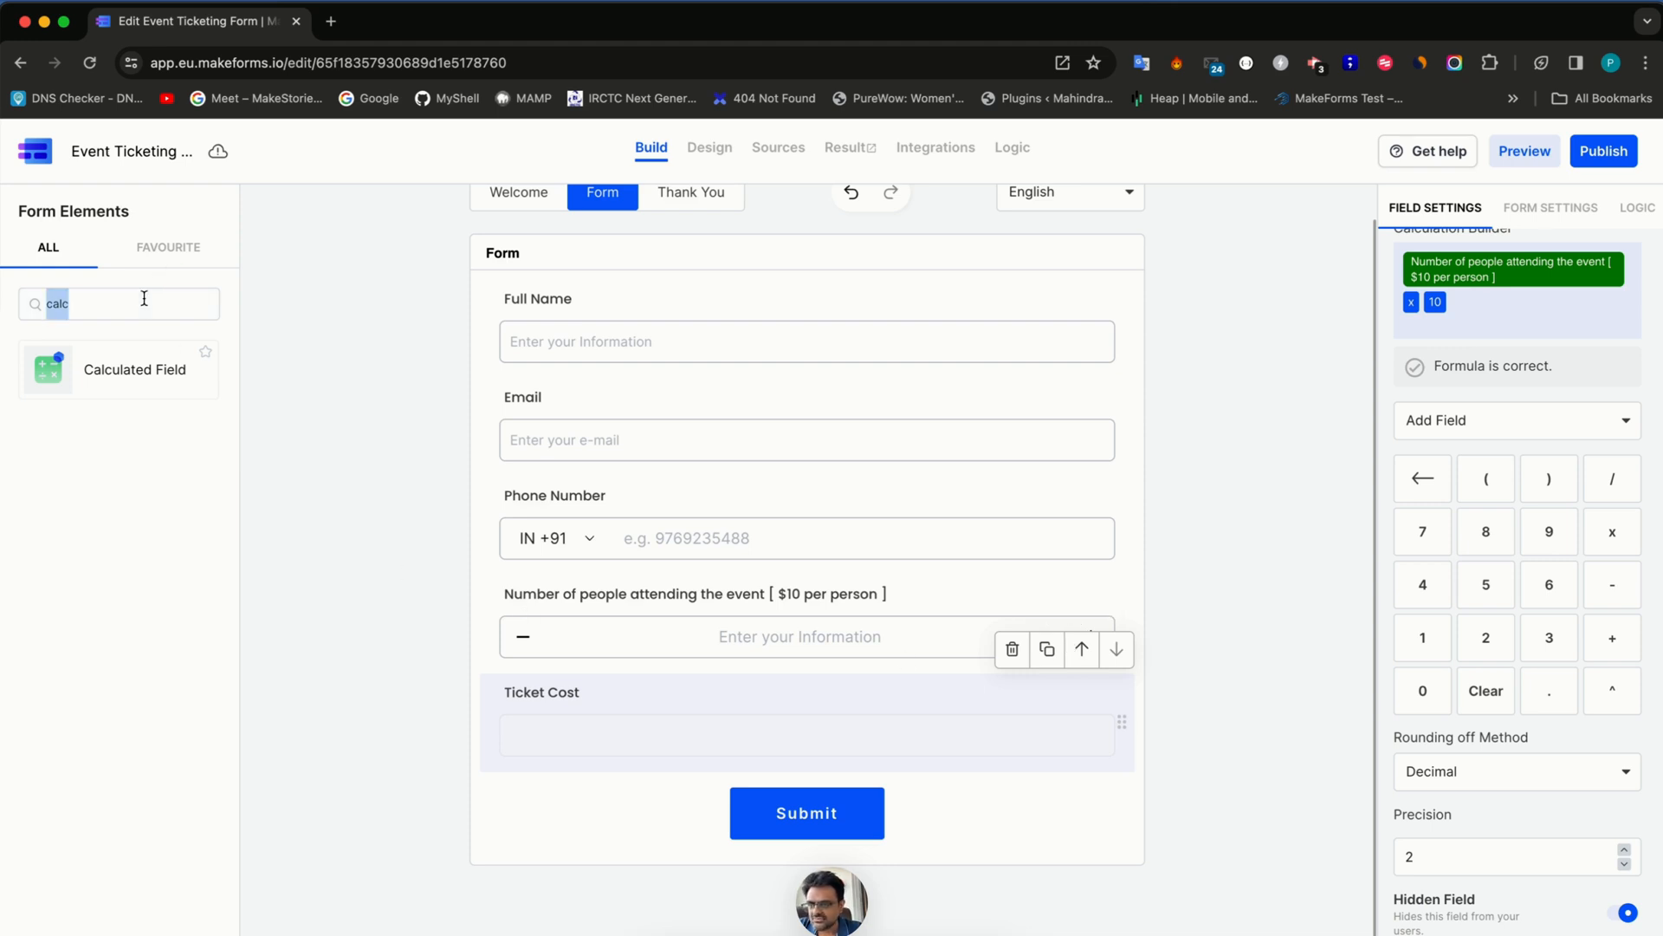
key(BackSpace)
text(para)
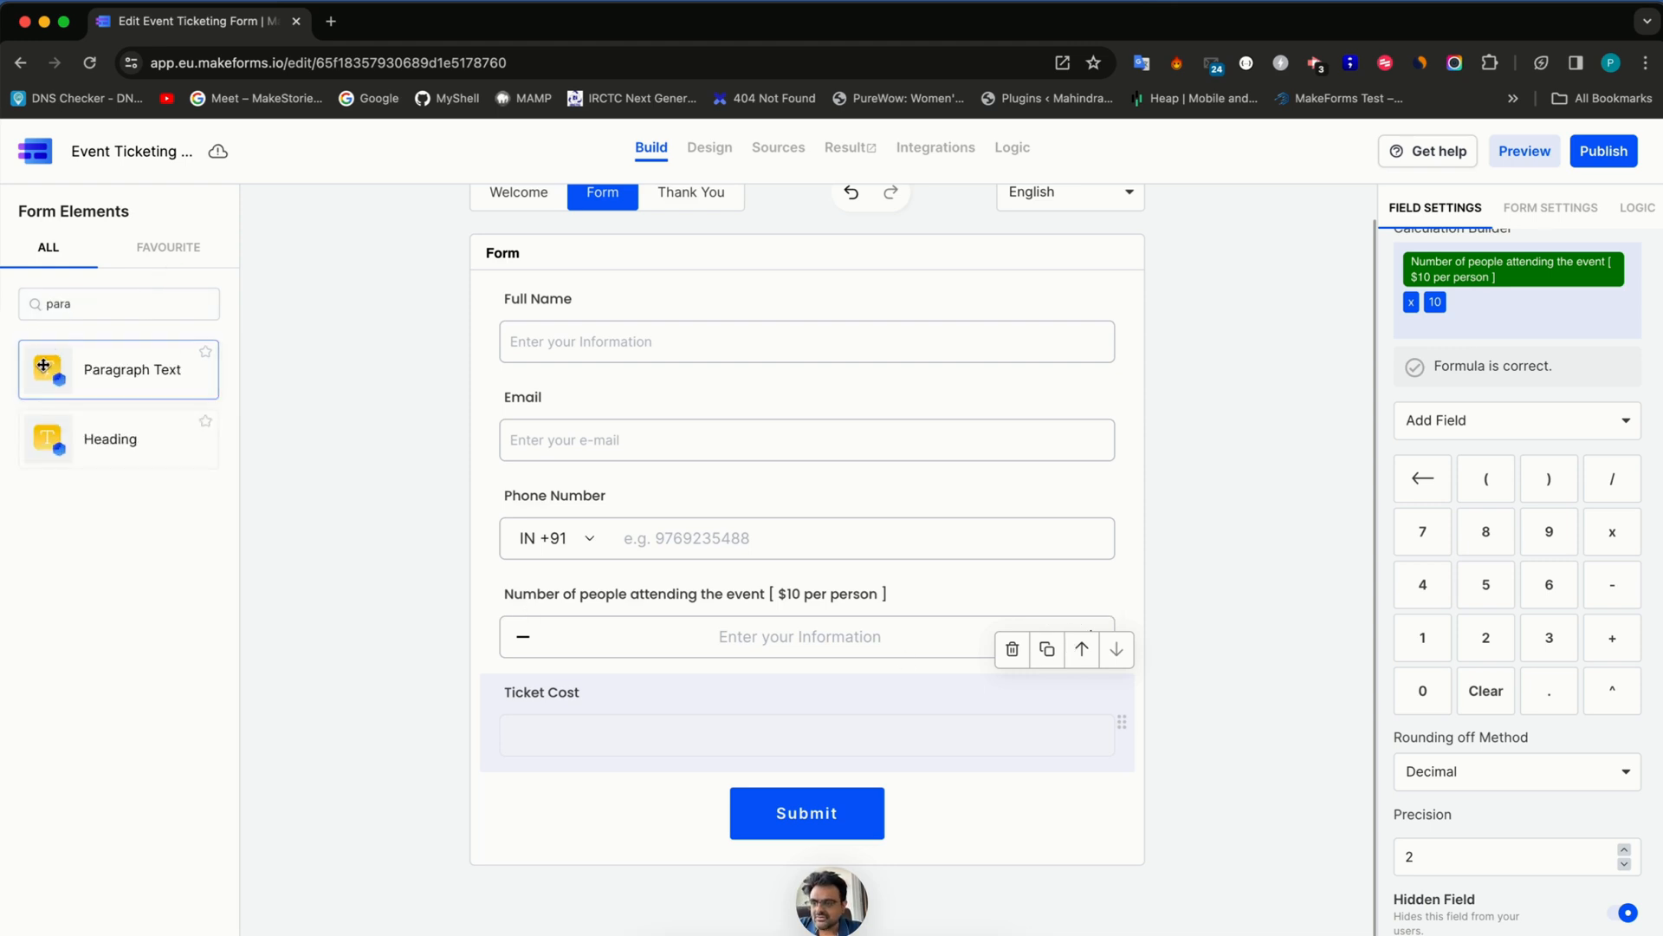
click(43, 365)
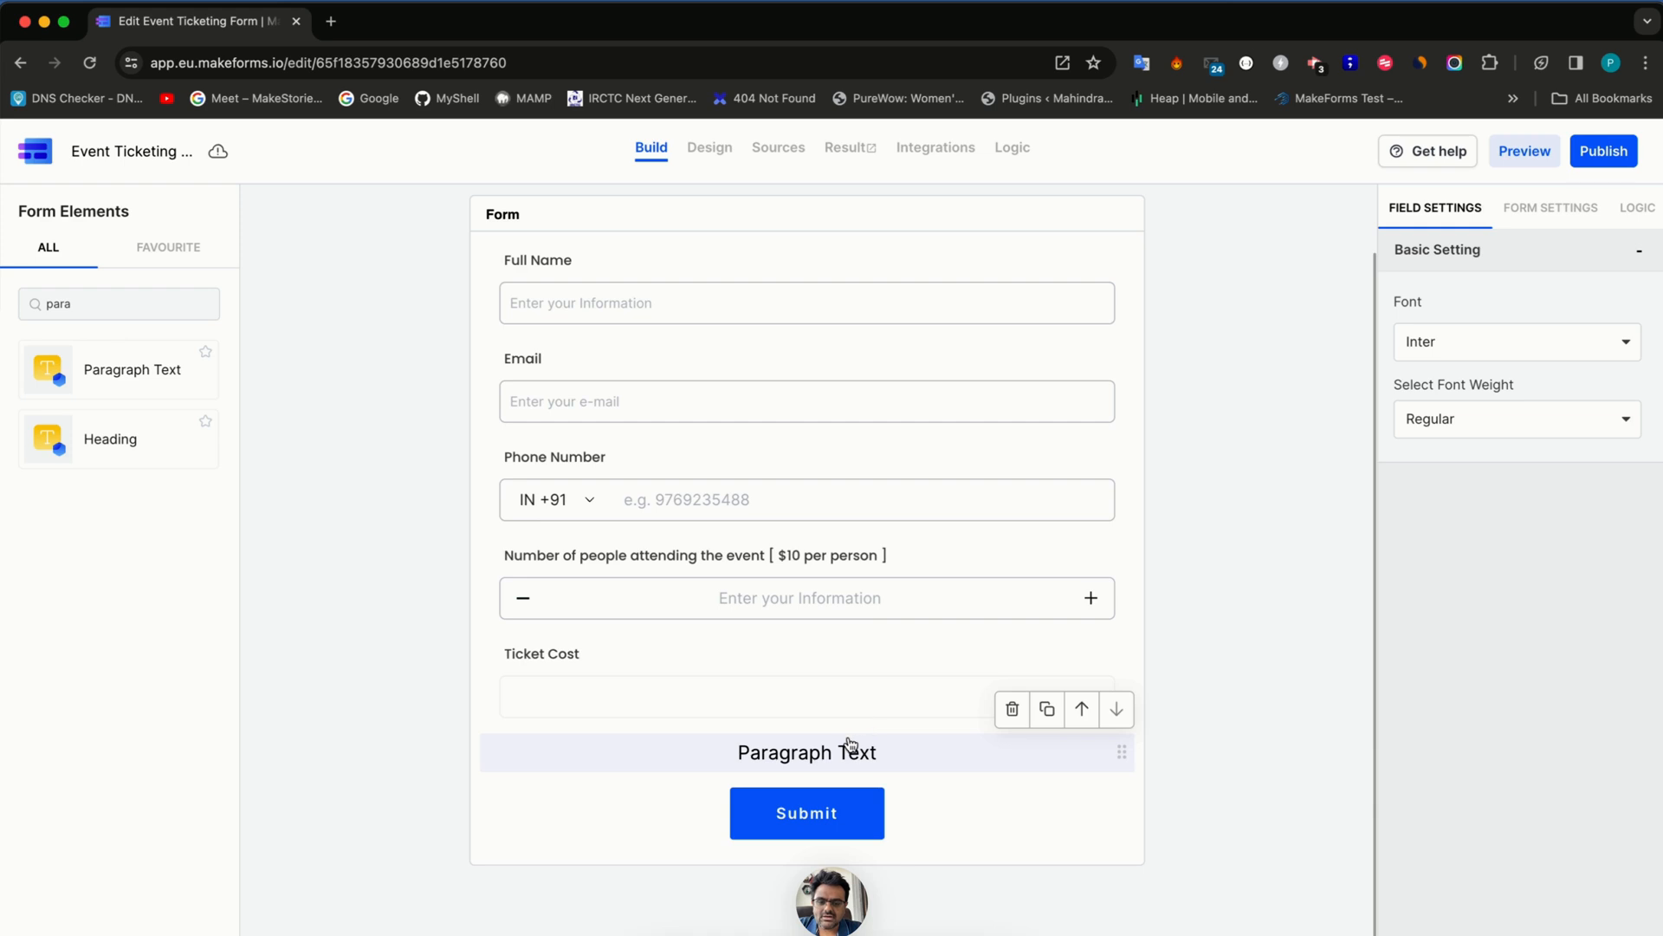
click(850, 745)
triple_click(848, 752)
text(Total for)
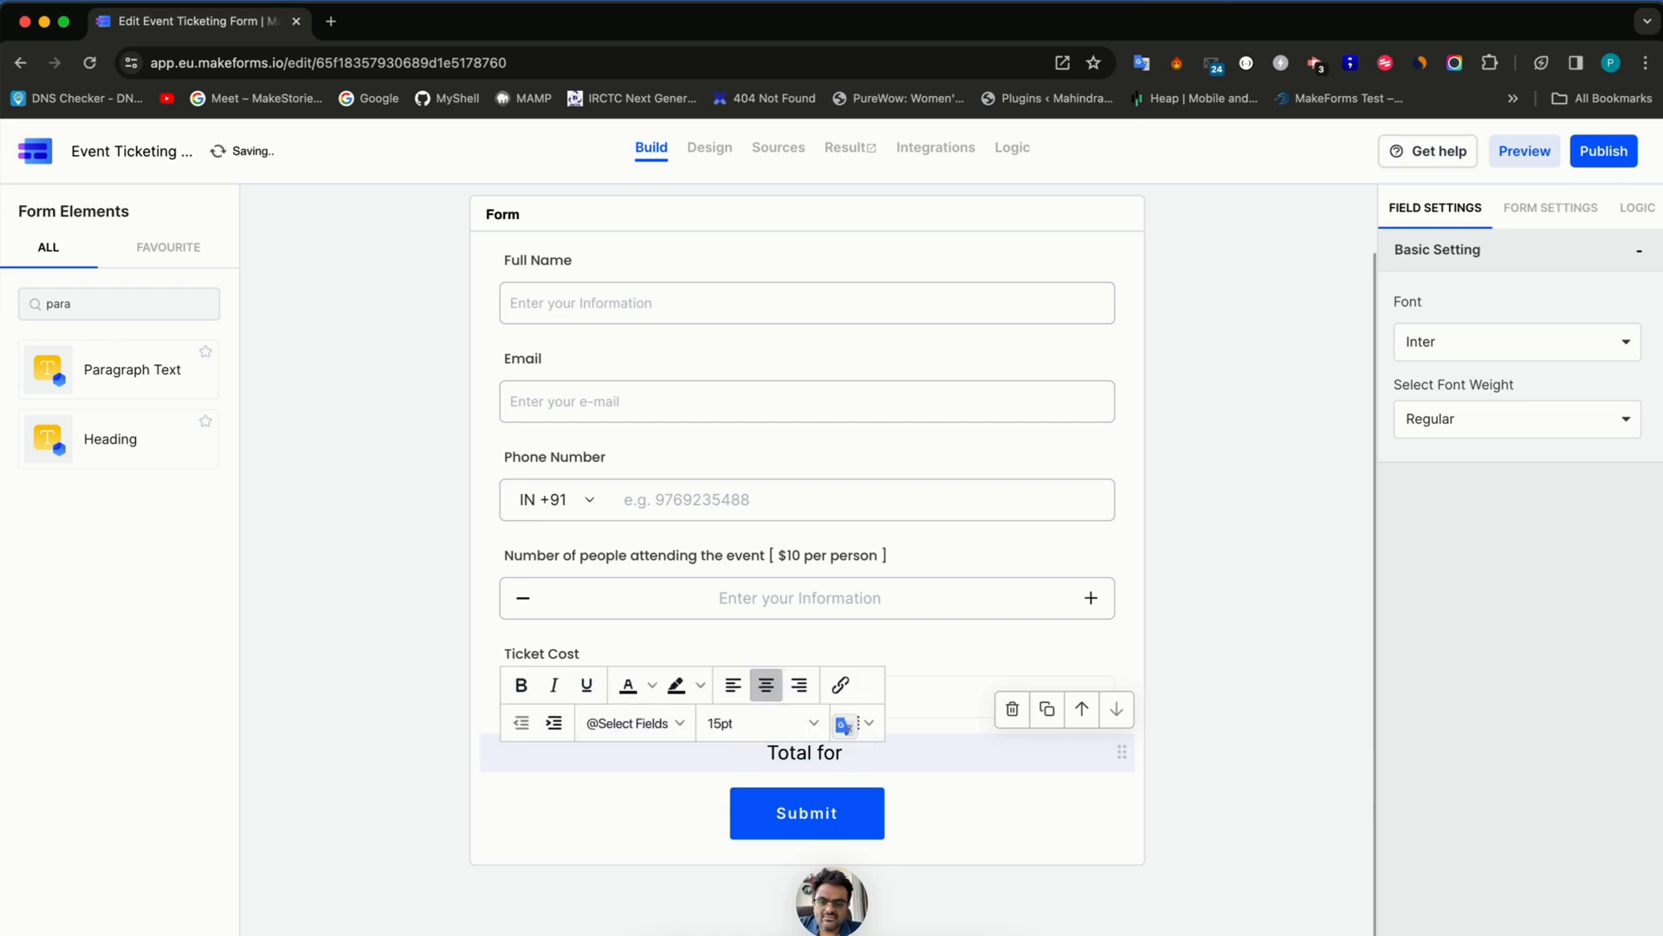
click(663, 728)
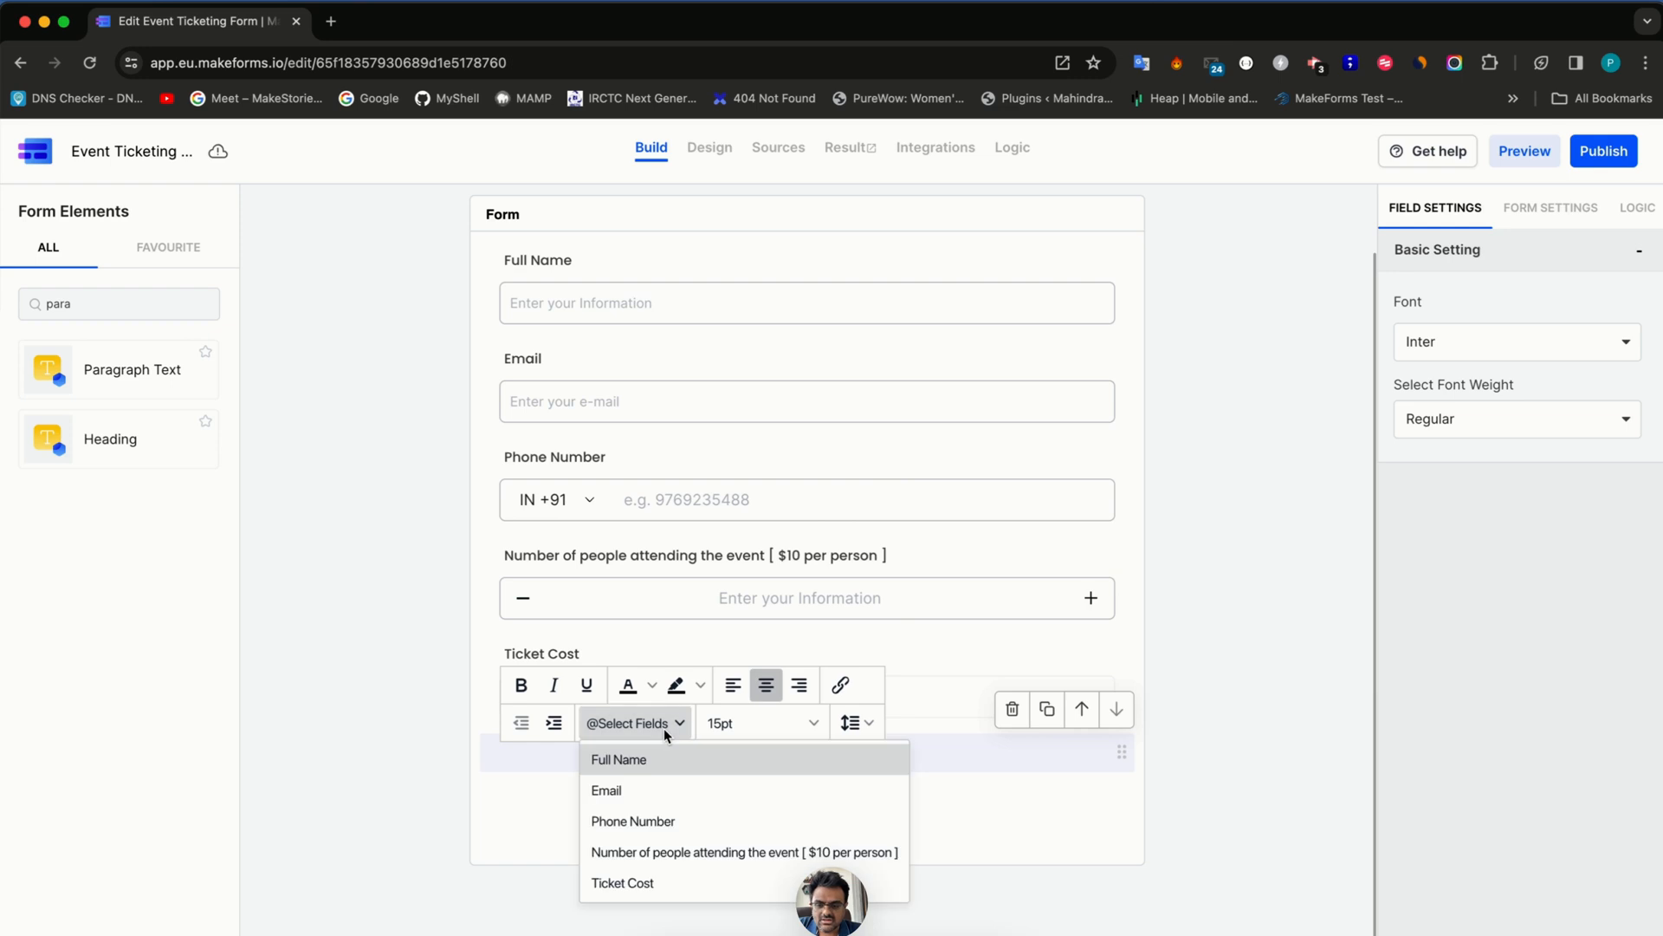
click(654, 851)
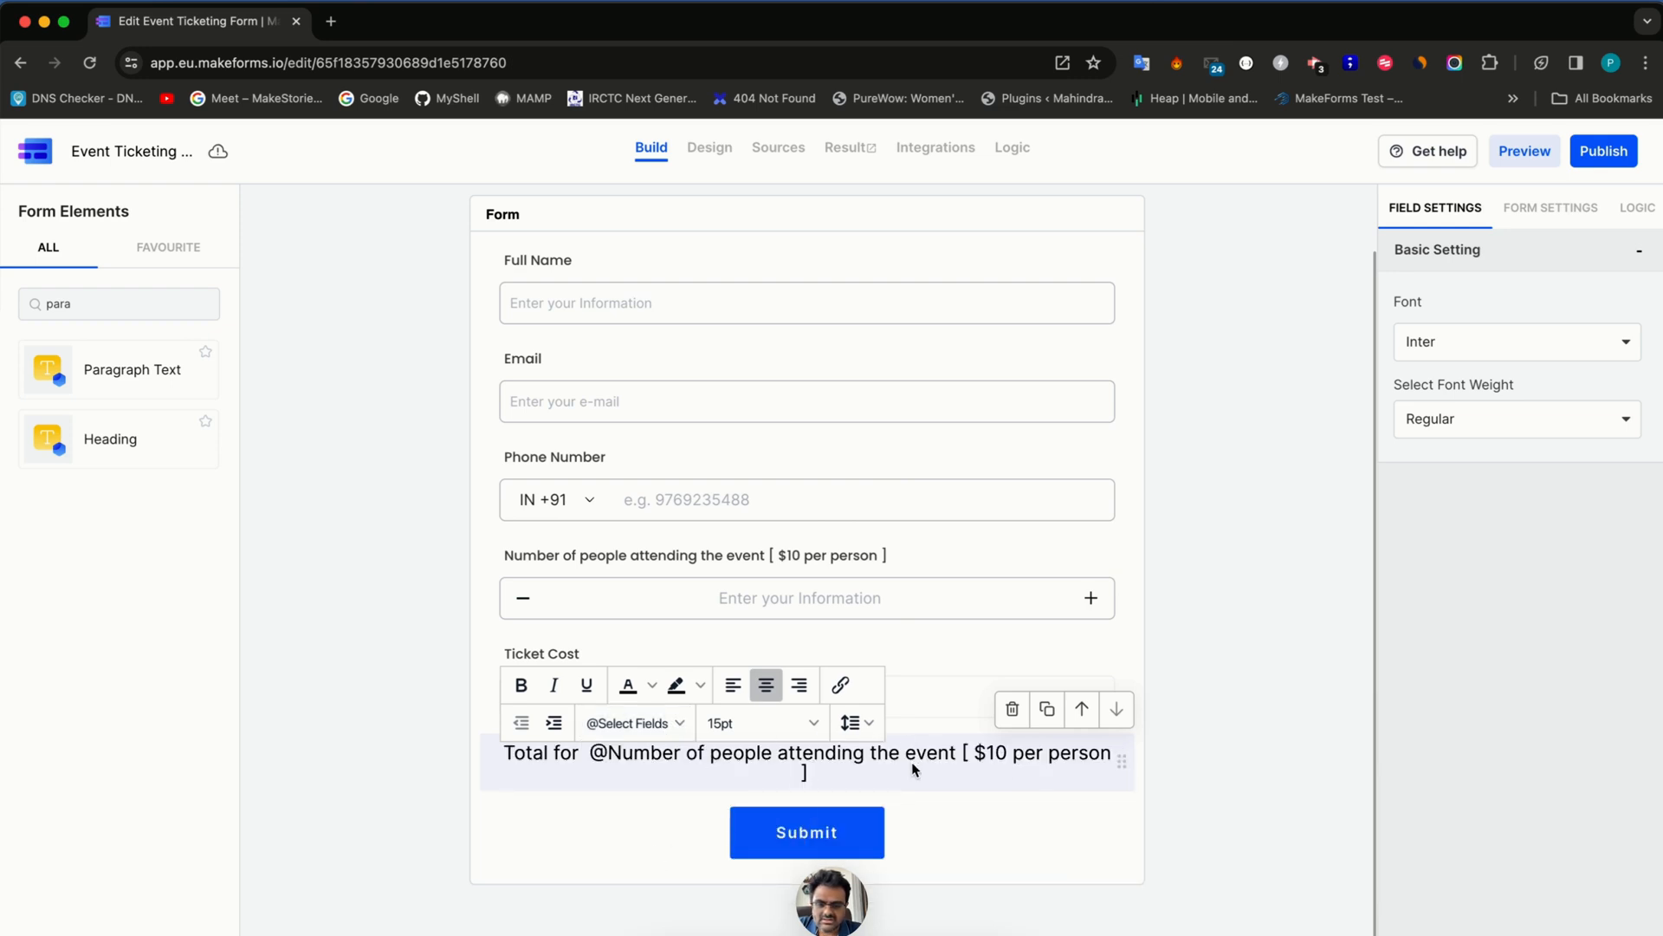
text(people )
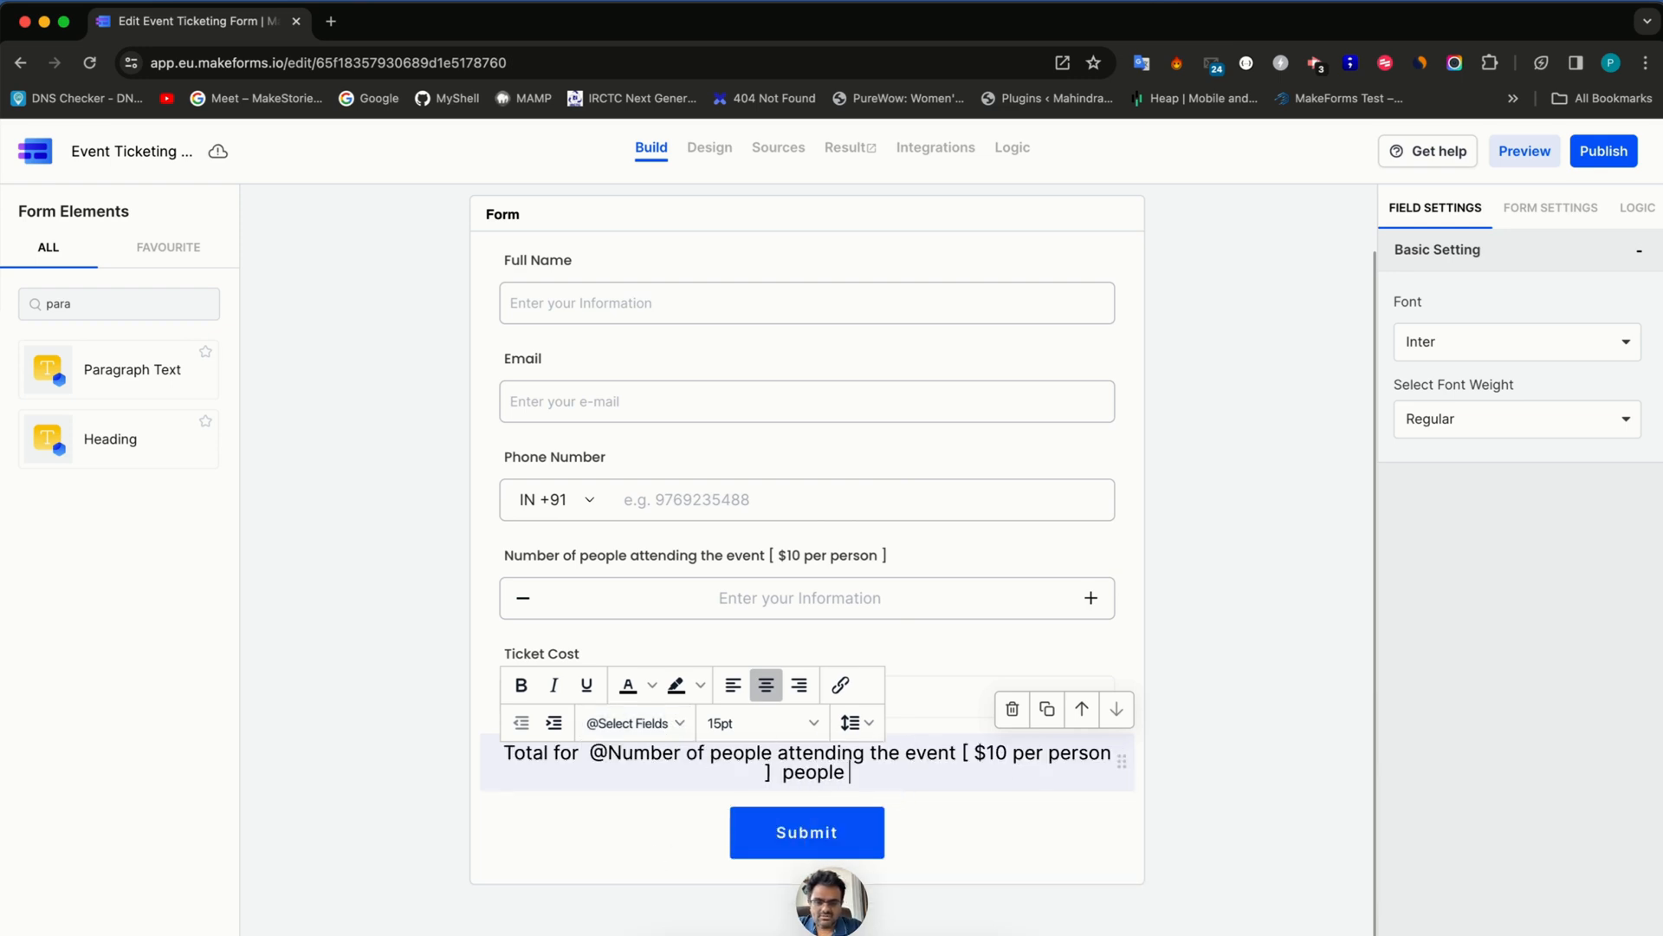
text(= $)
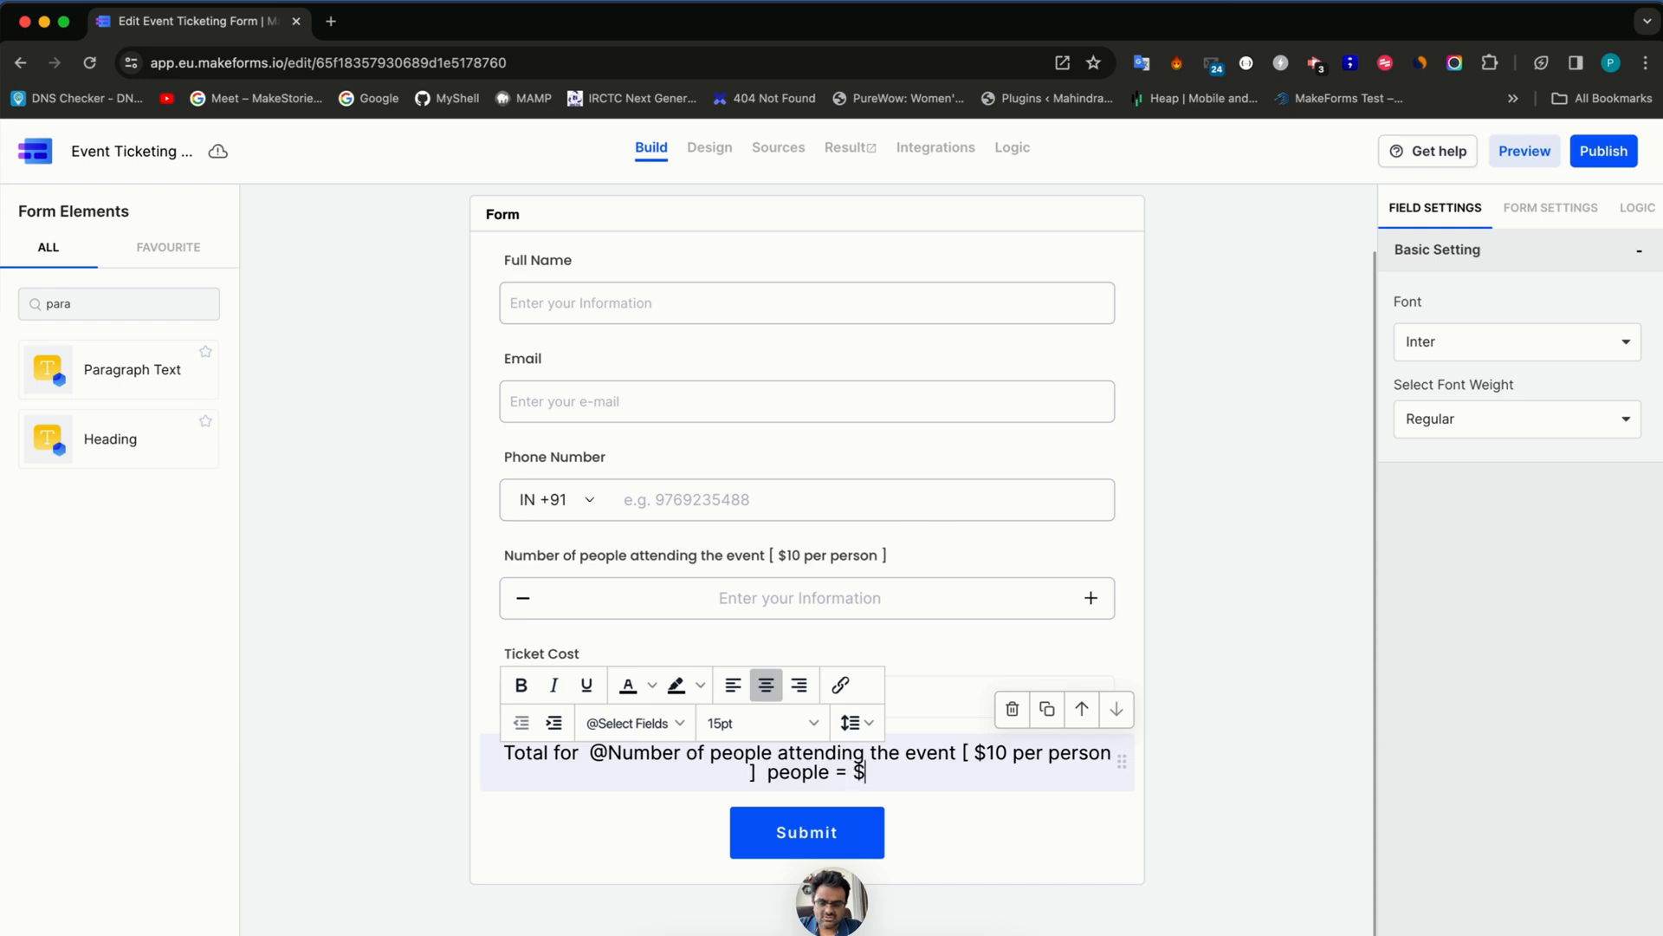
click(677, 723)
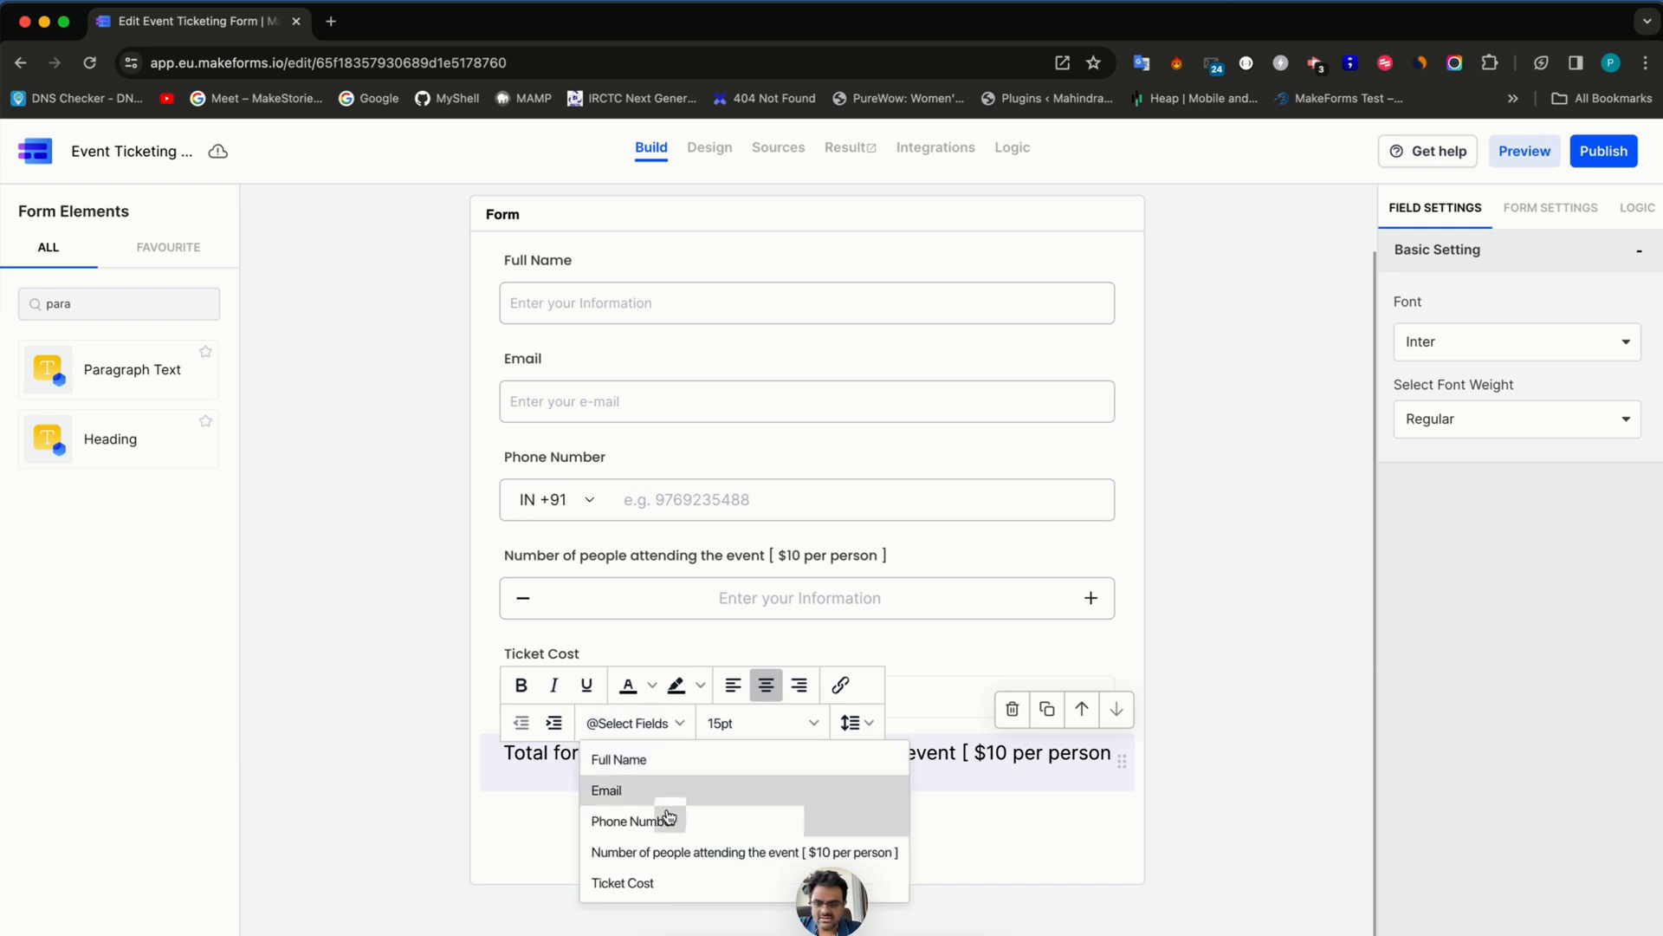
click(615, 883)
key(ctrl+a)
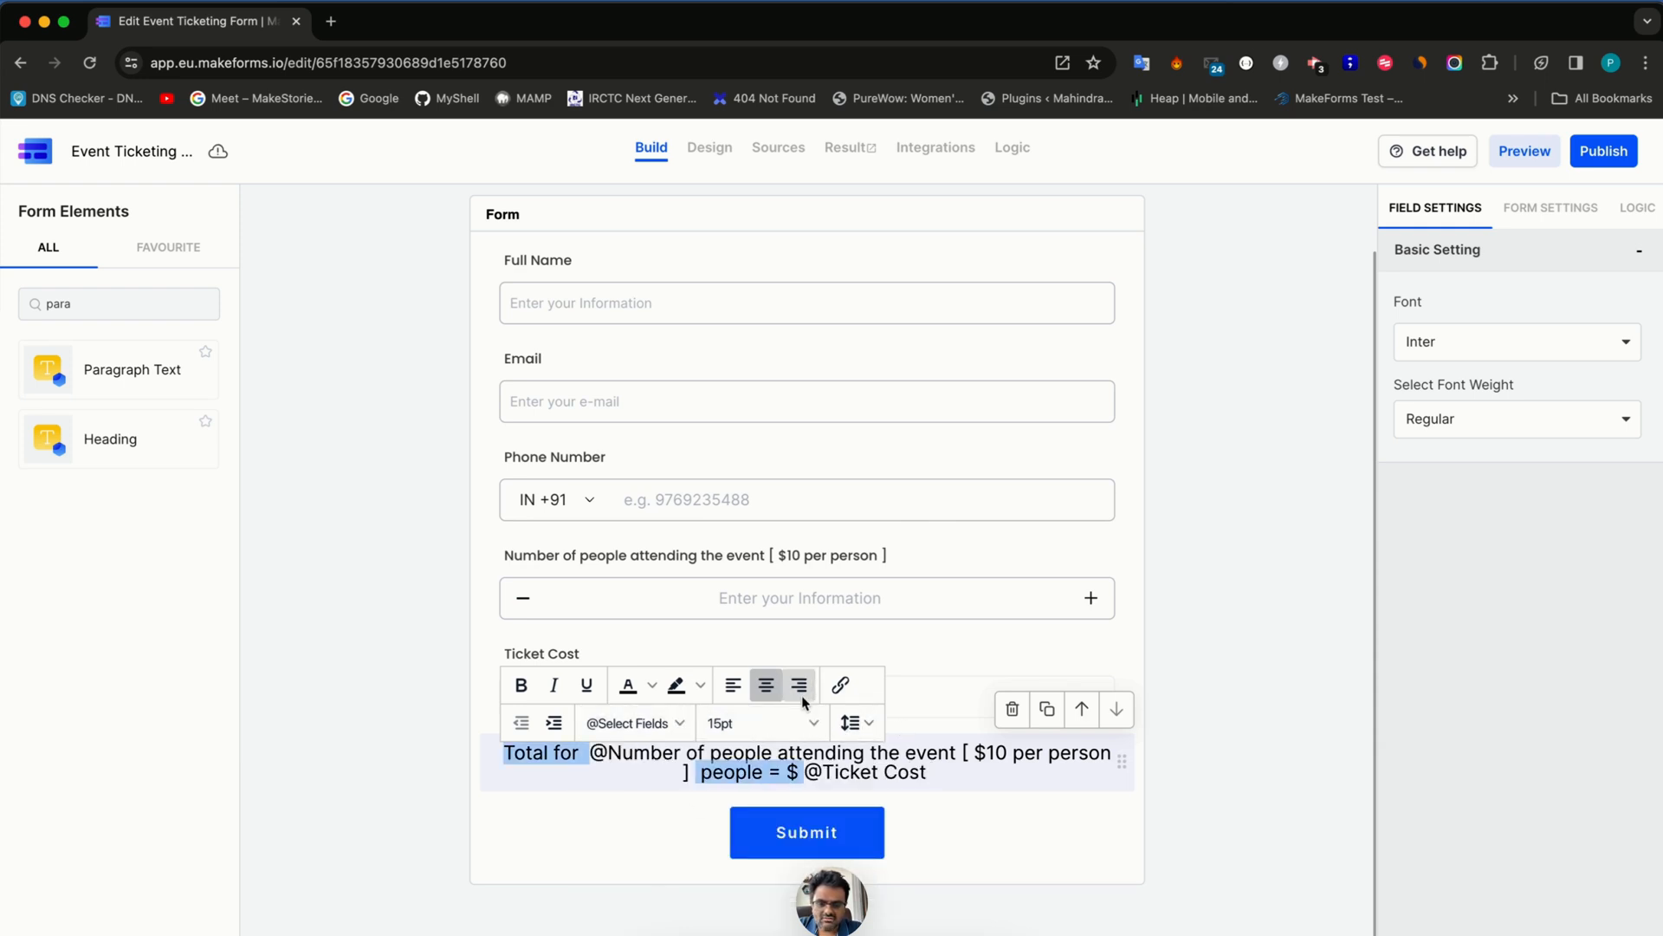
click(799, 685)
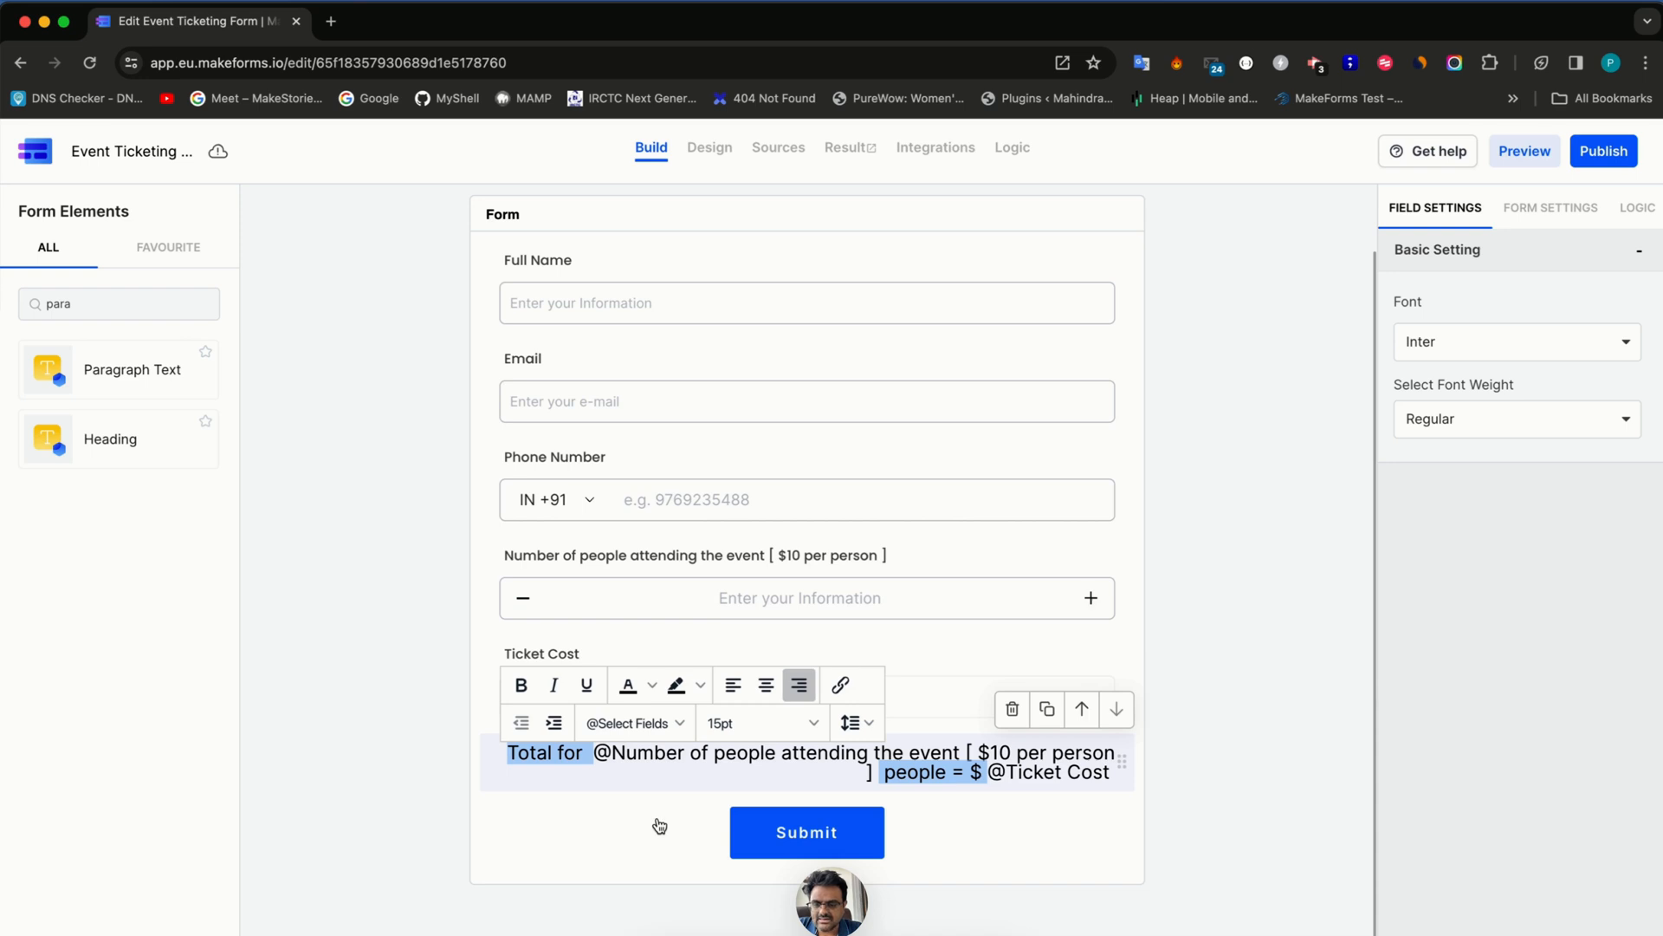
click(449, 757)
- In the Design preview, enter 10 attendees and confirm the total shows $100.00
click(706, 154)
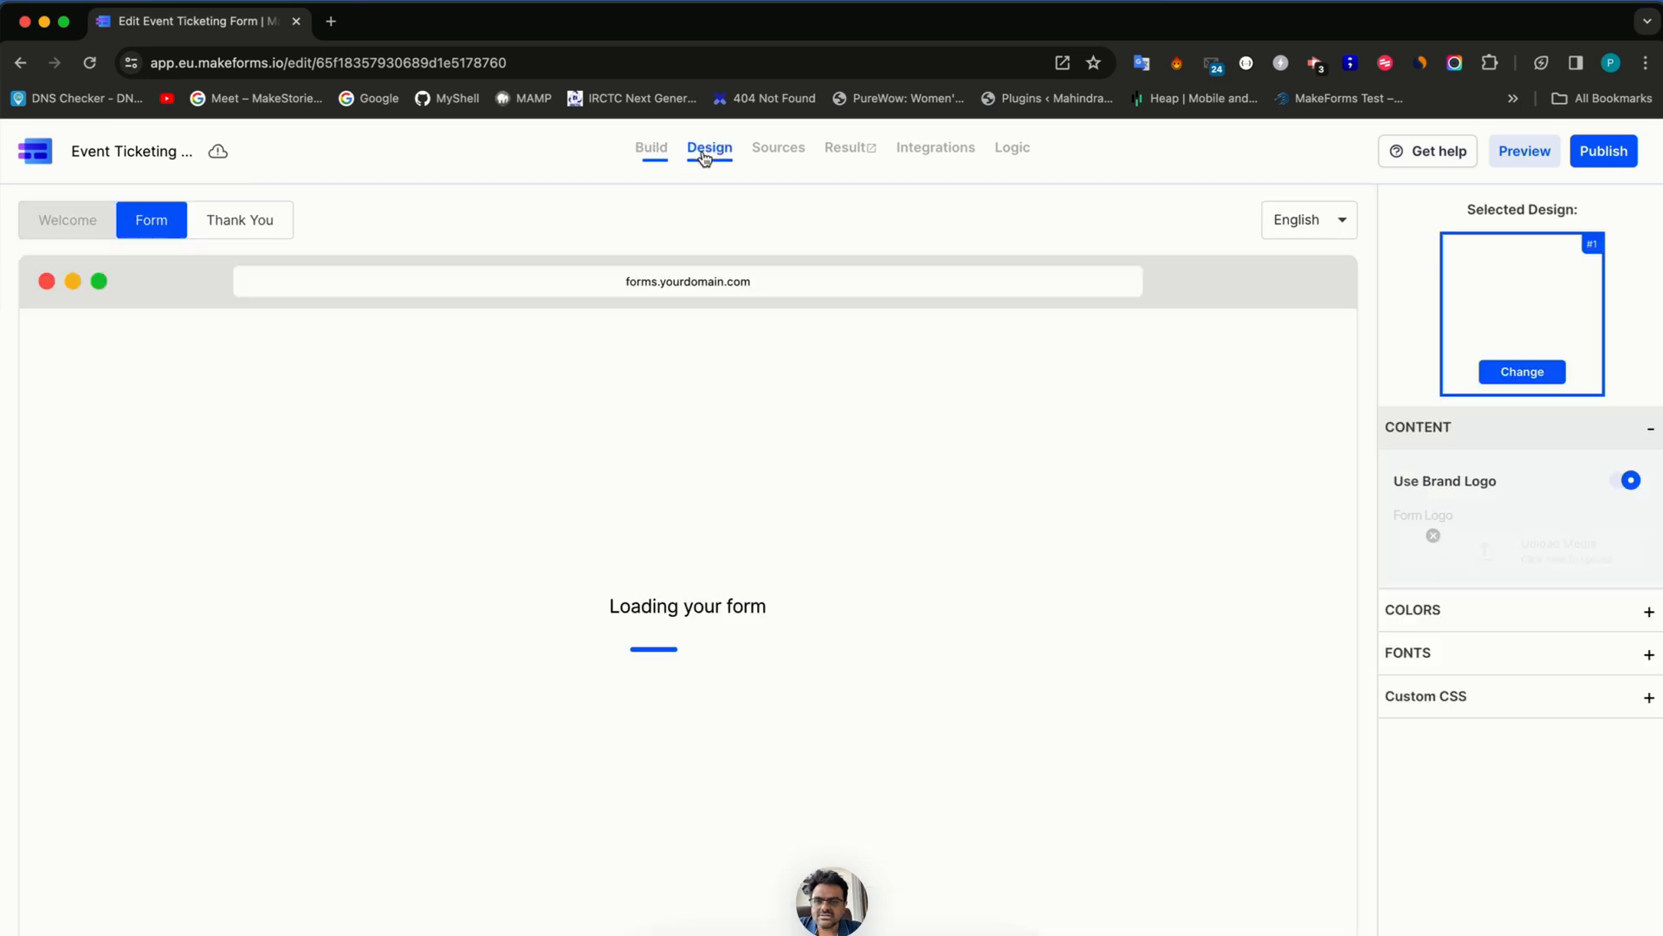
scroll(631, 532, down, 5)
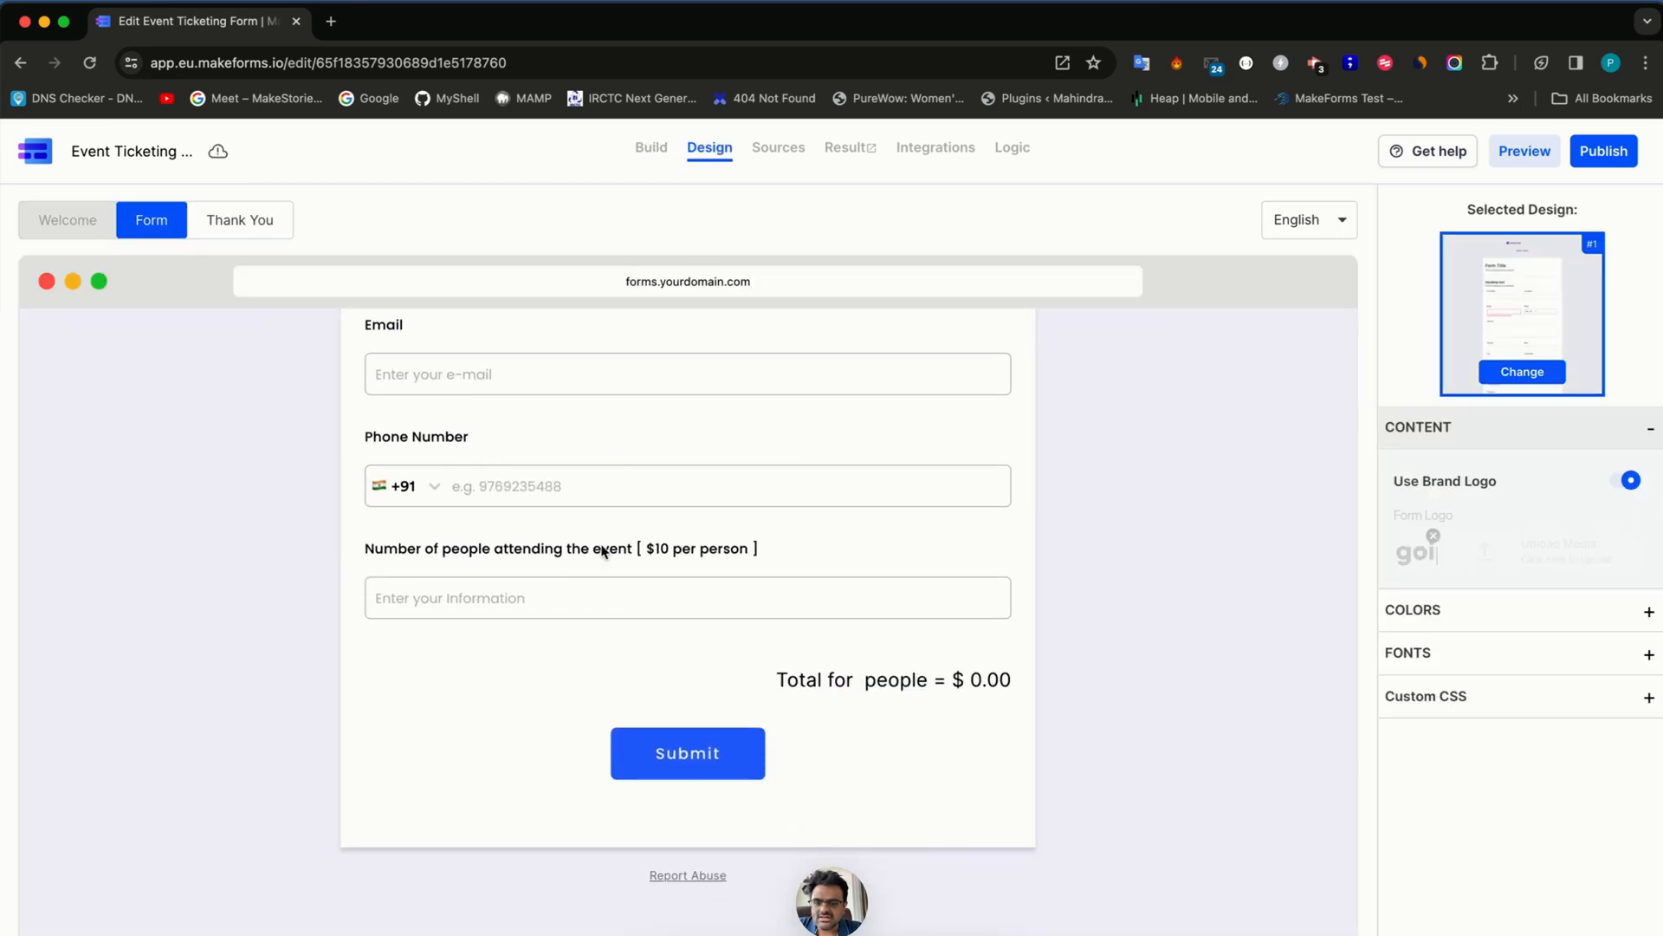
click(518, 589)
text(10)
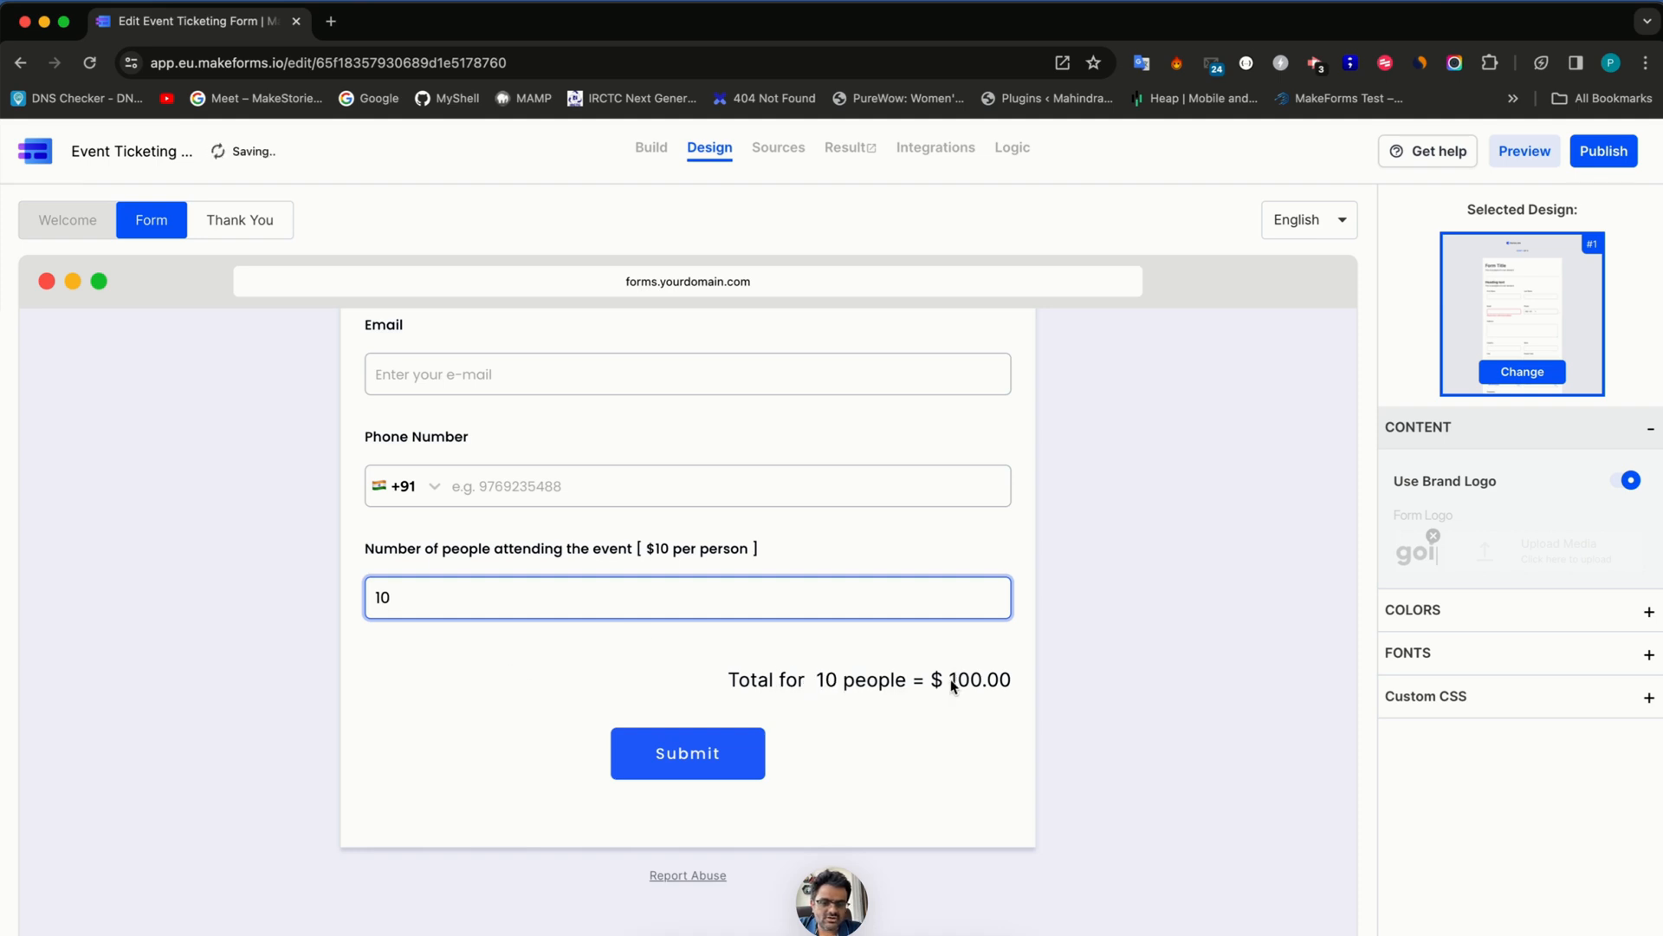
click(658, 147)
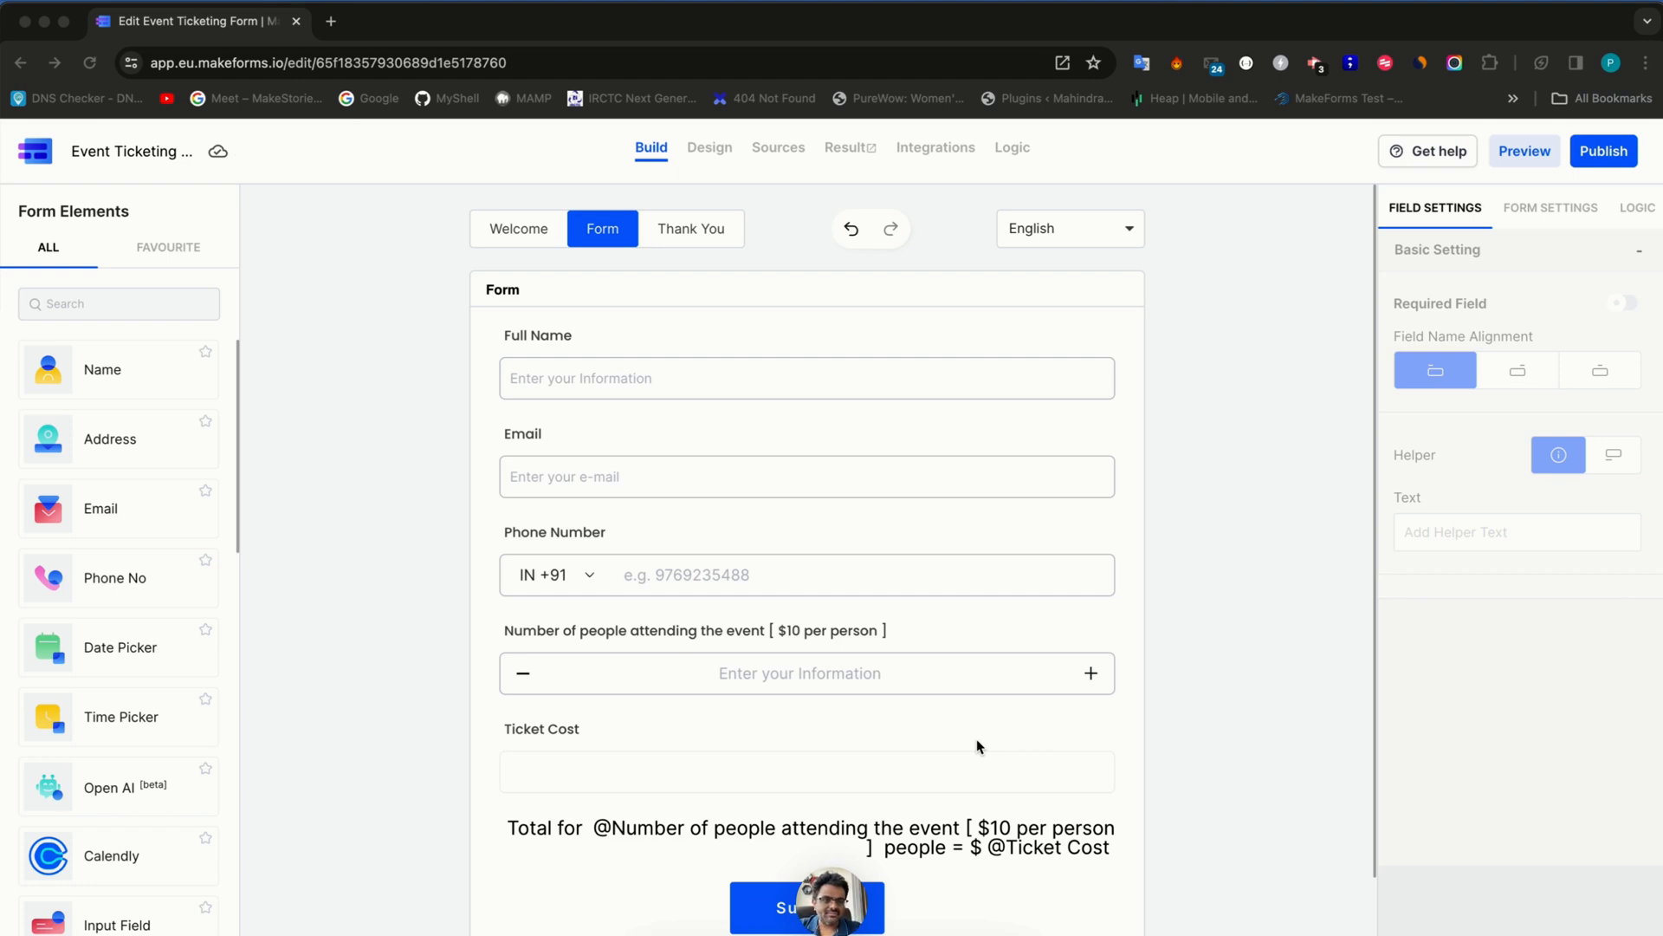
- Switch on Enable Payments in Form Settings and bring up Payment Configuration
click(1541, 217)
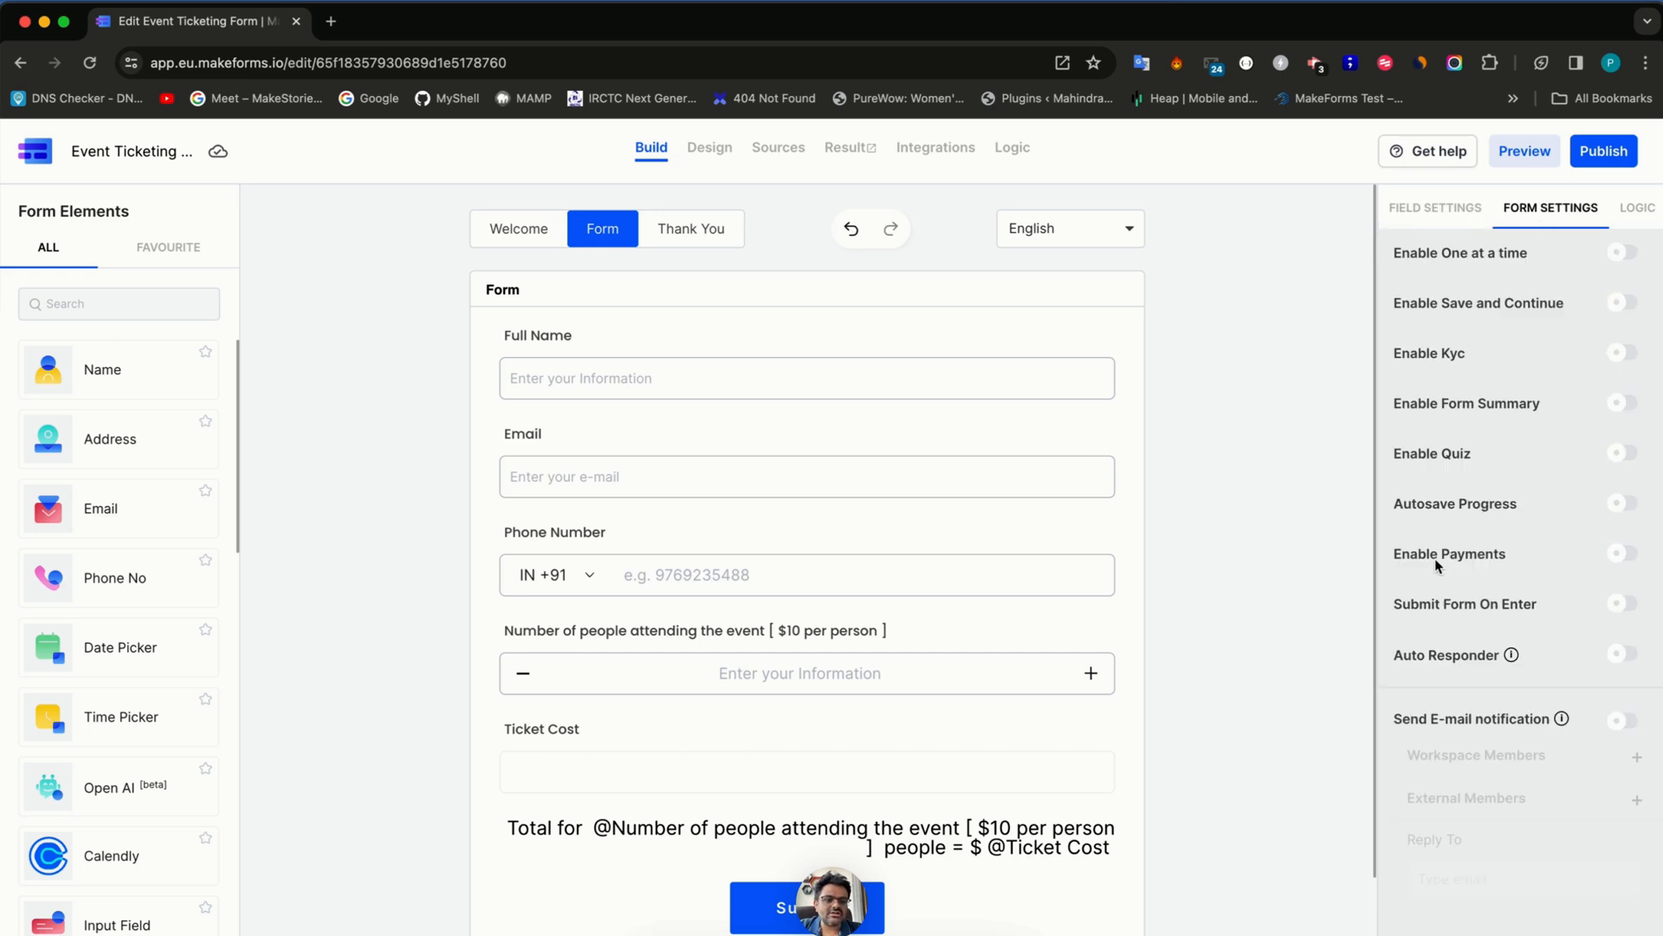
click(1616, 557)
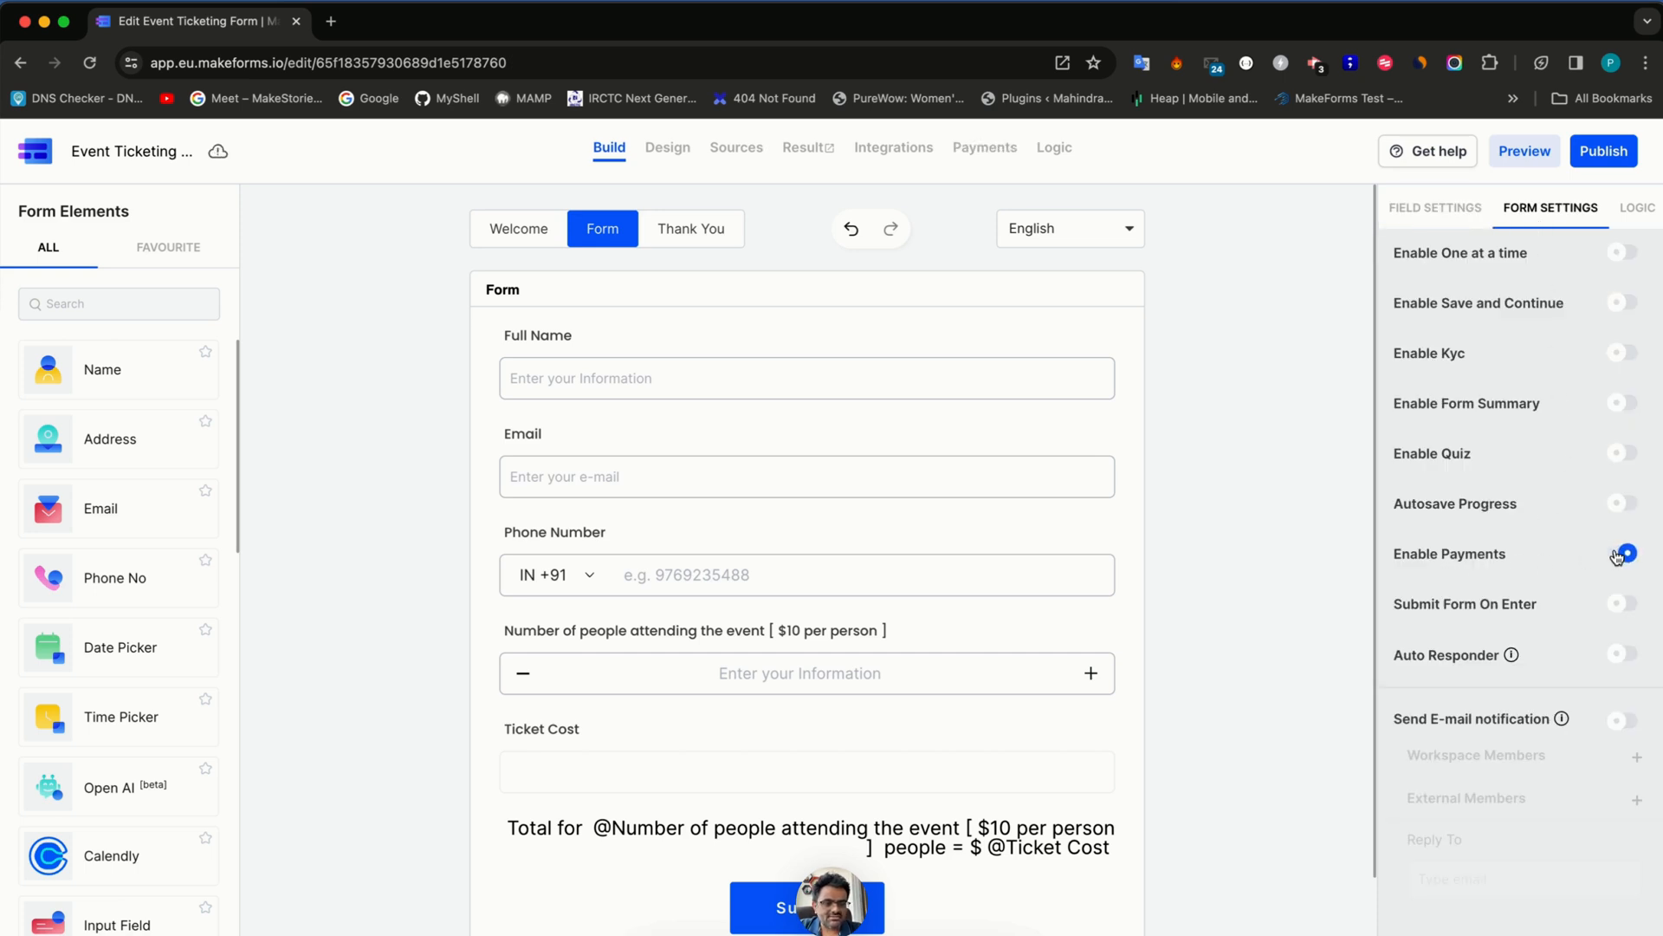
click(974, 158)
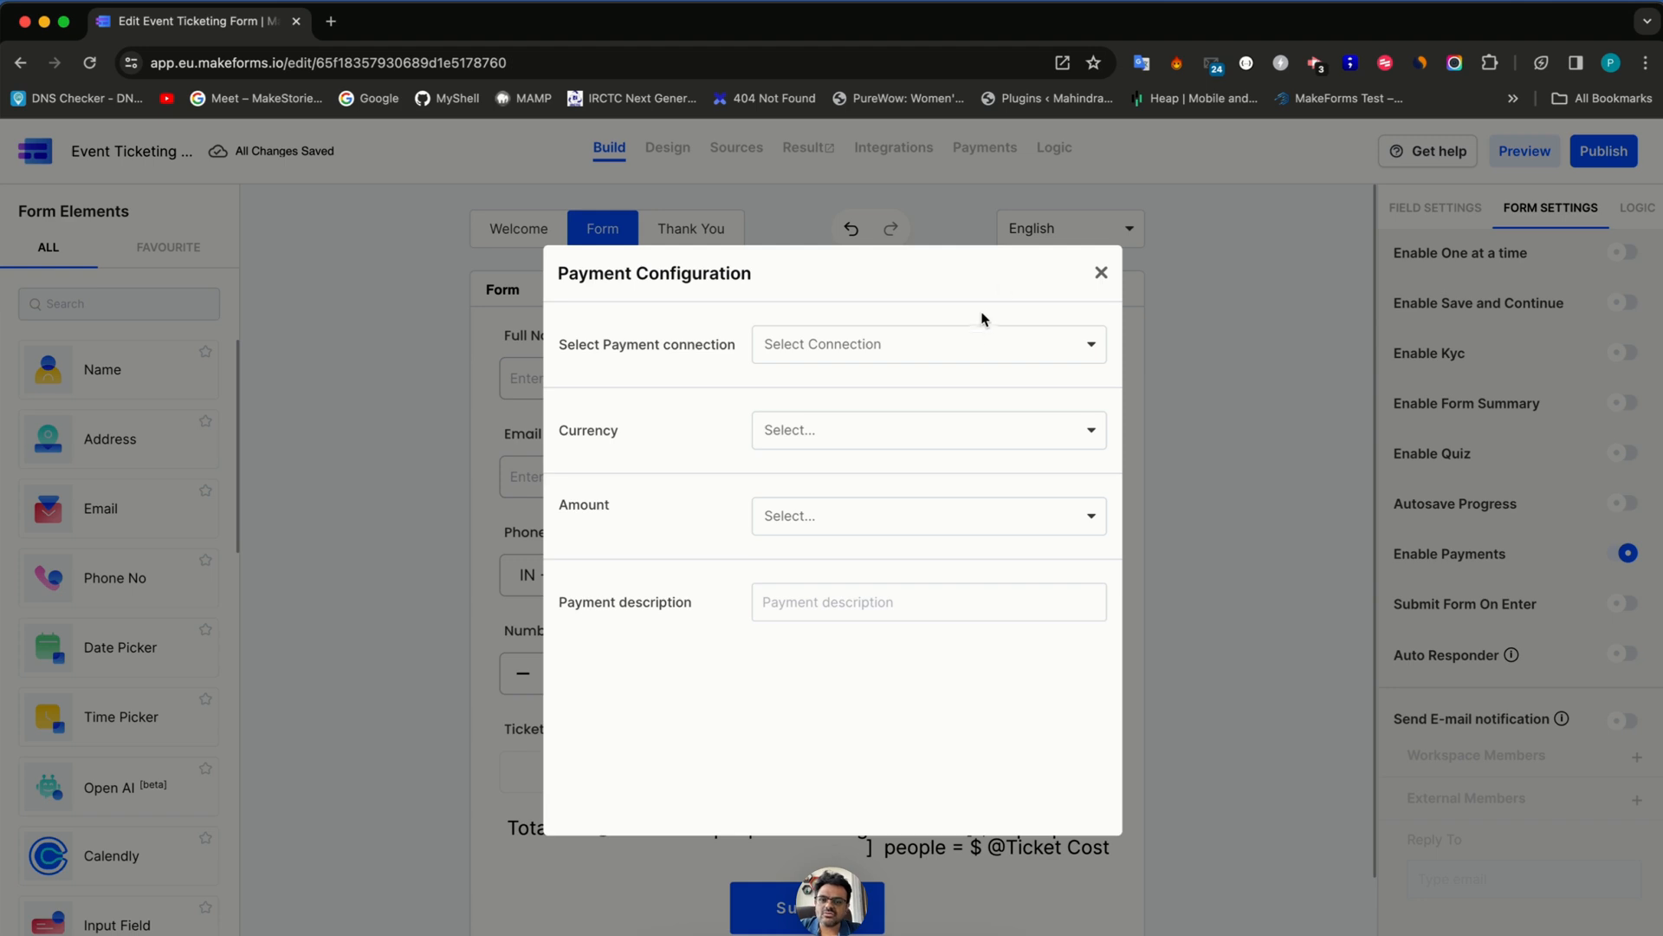
- Use the 'Testing out the Stripe Payment Gateway' connection and charge in USD (US Dollar)
click(951, 355)
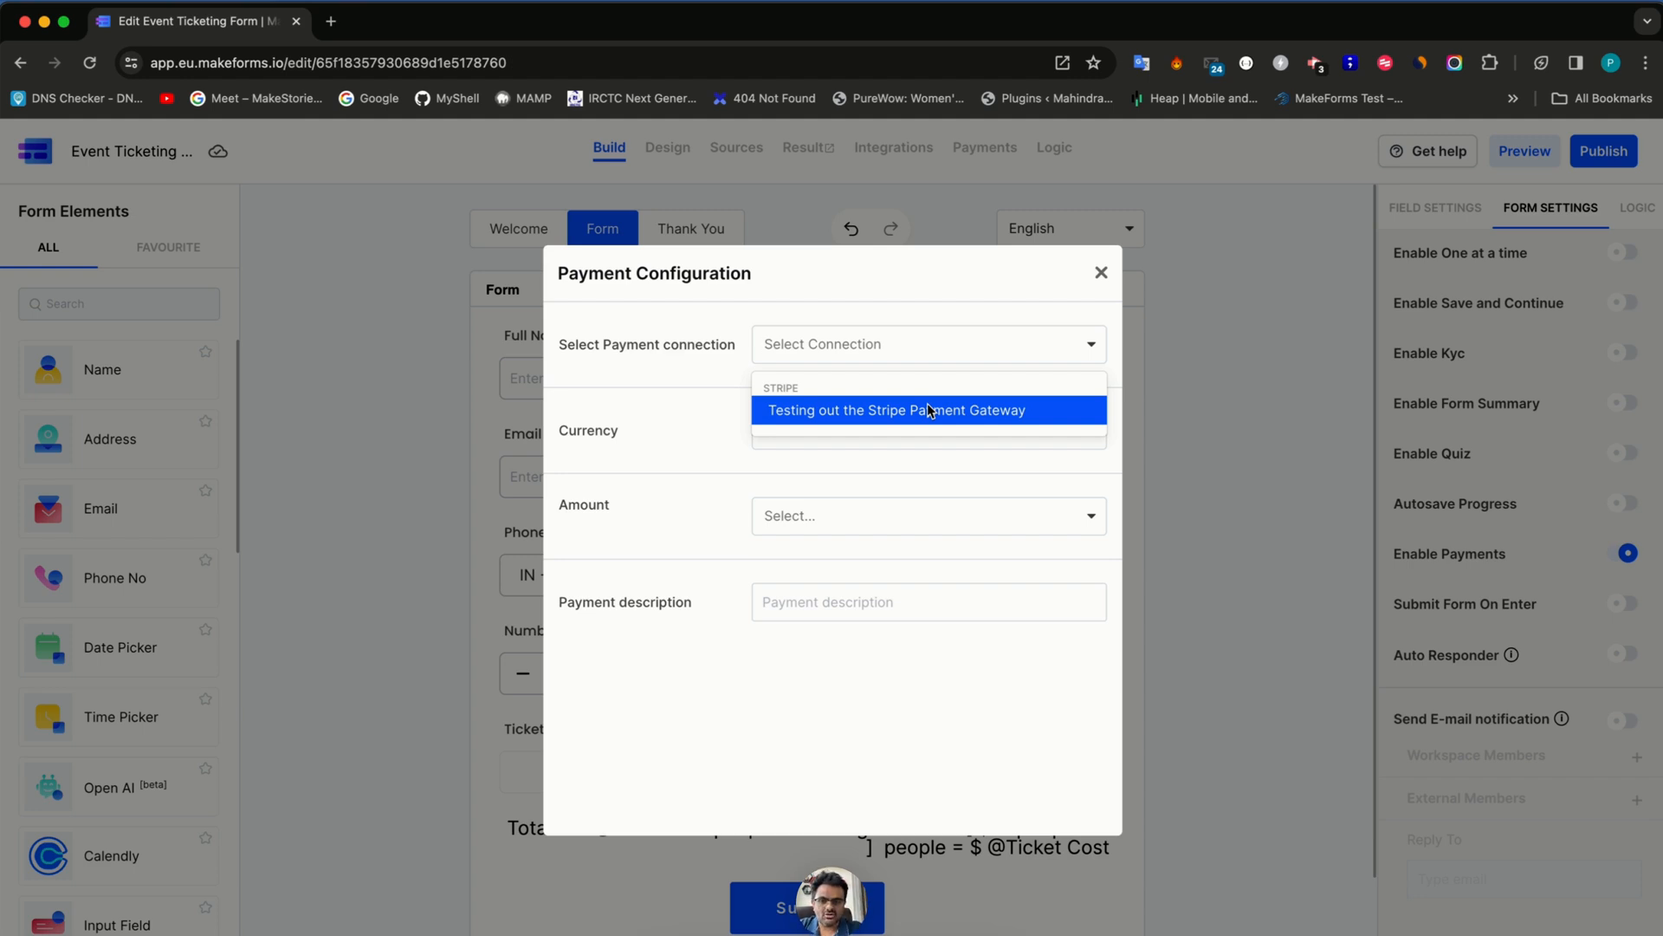
click(930, 409)
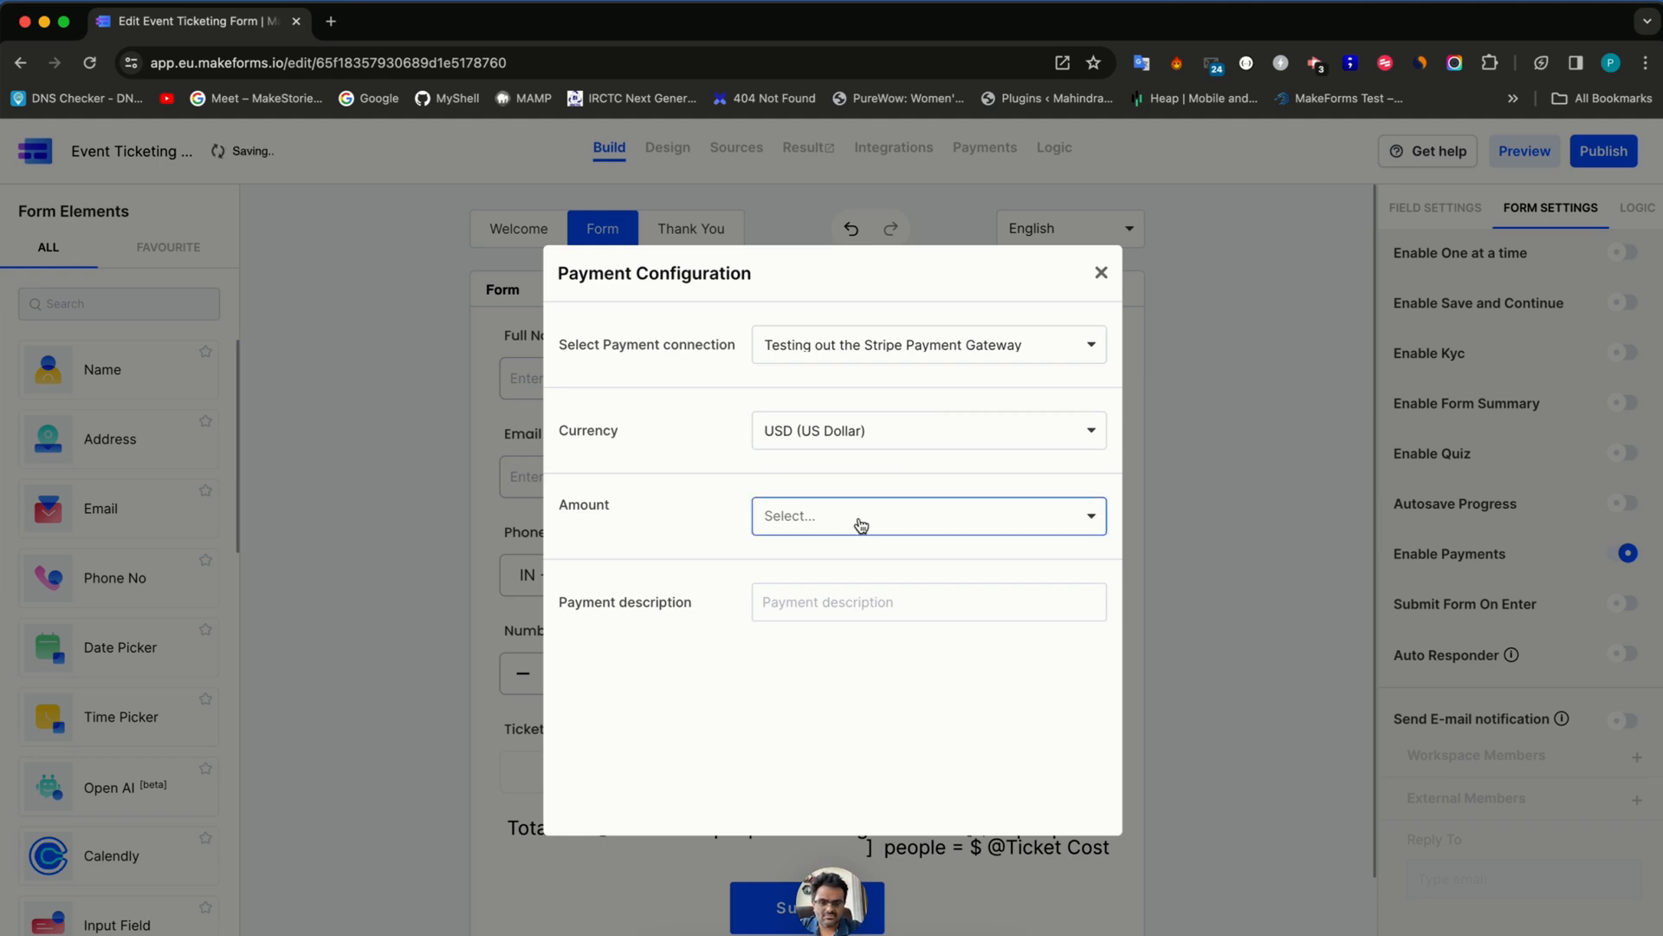
click(855, 443)
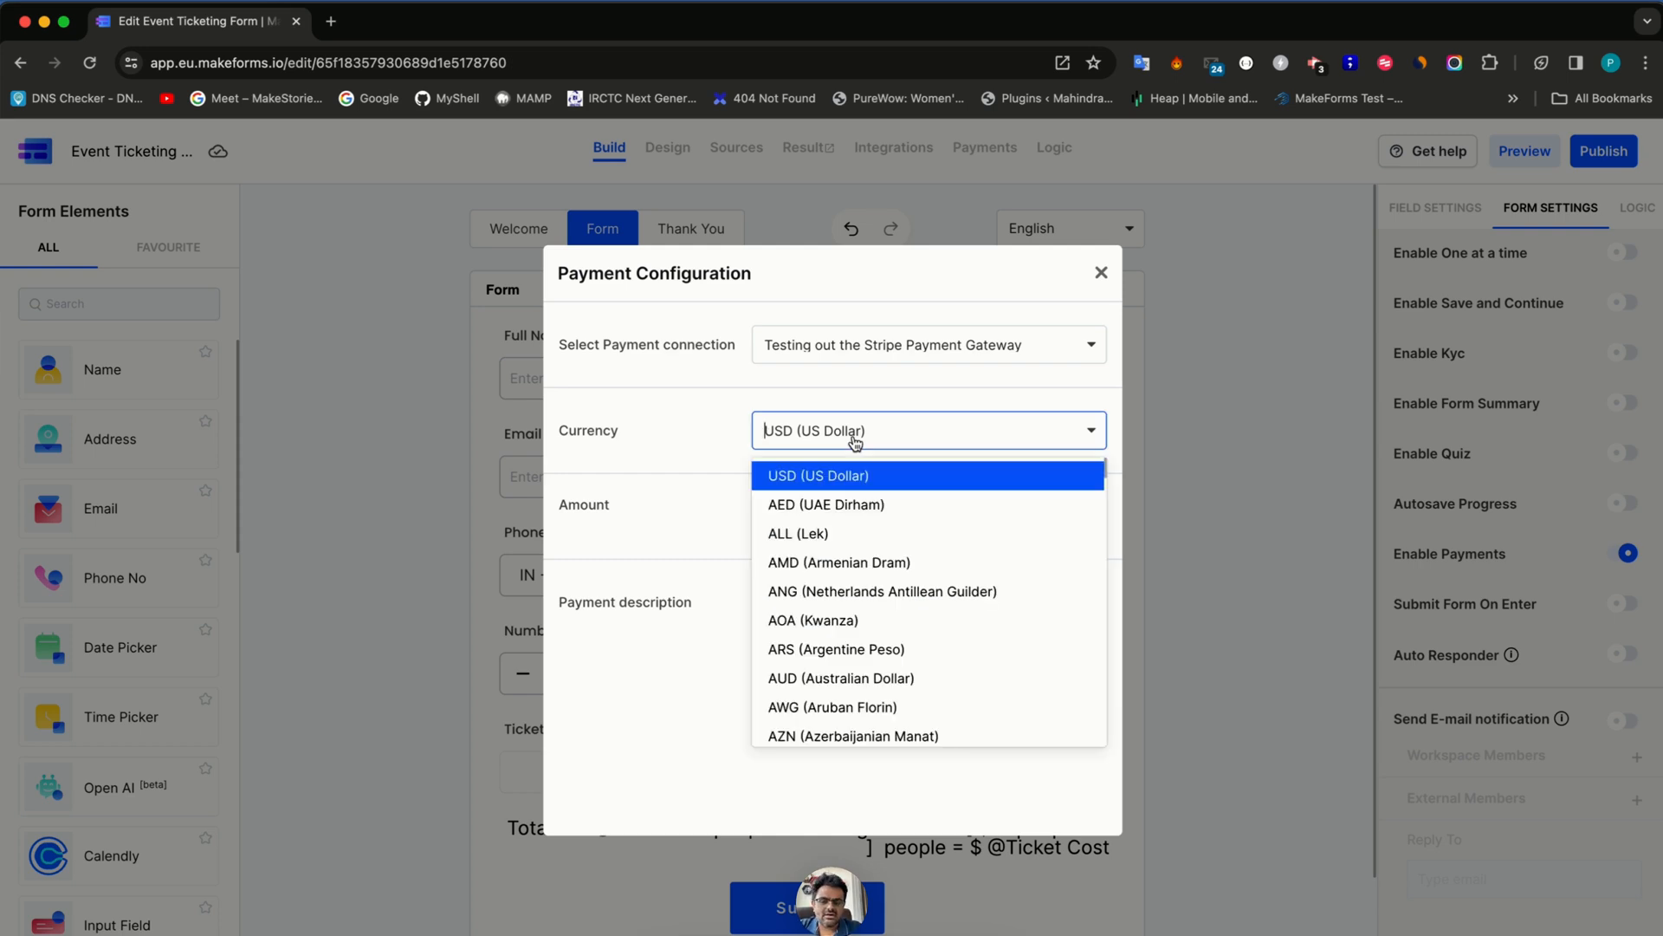
text(indian)
key(Return)
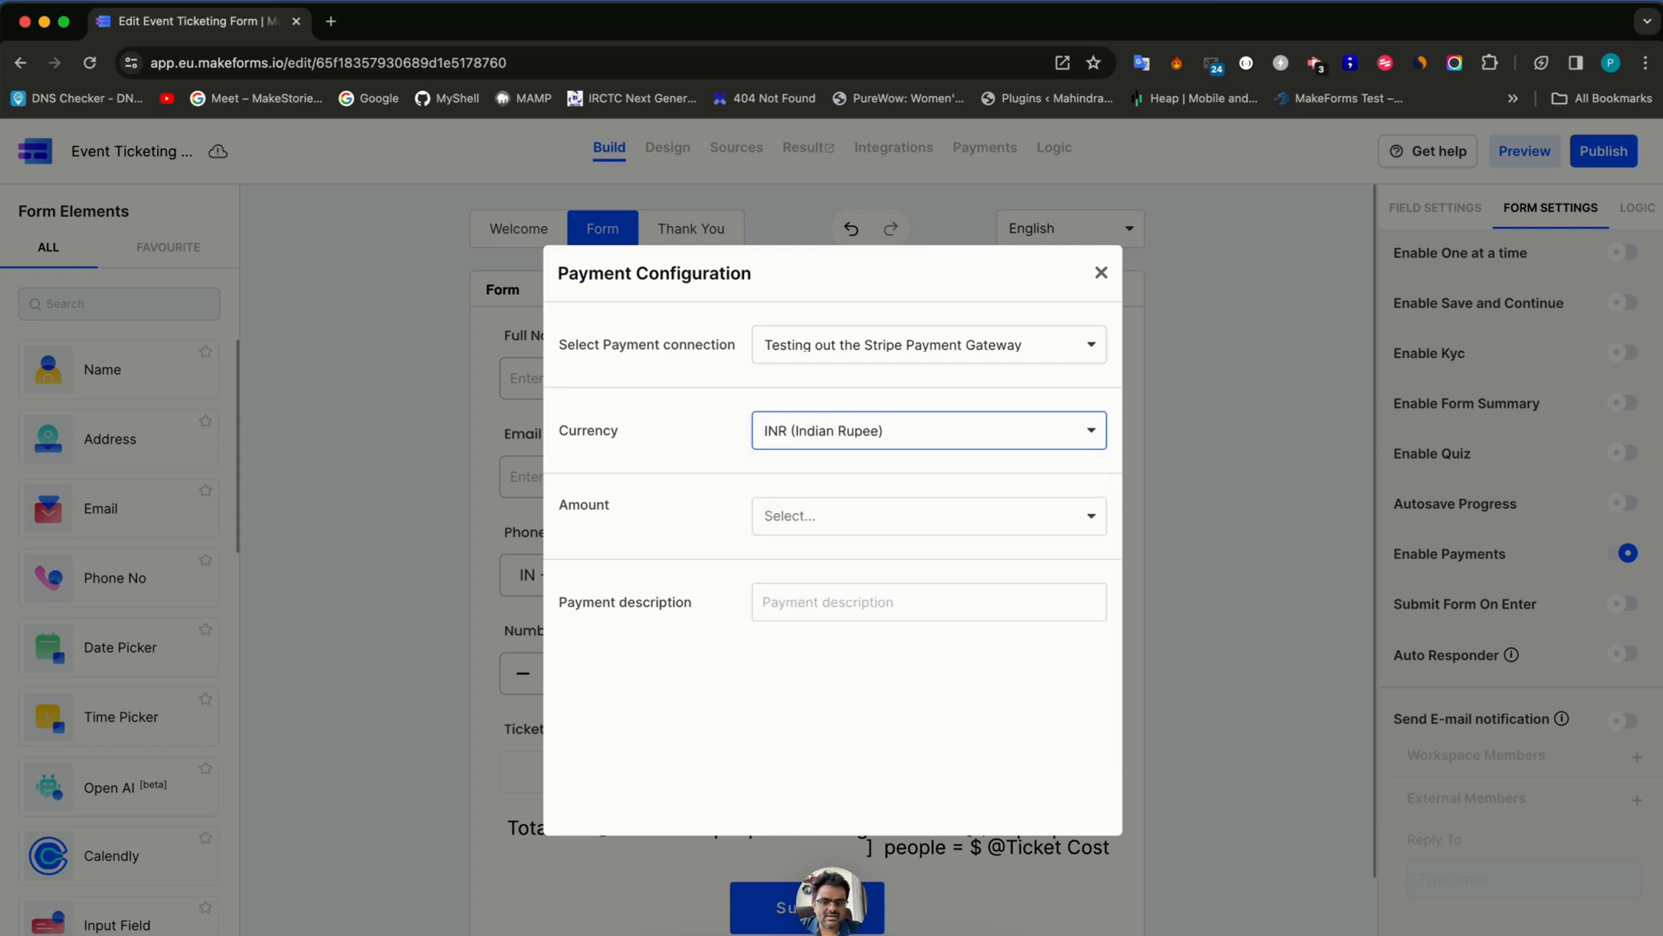
click(877, 437)
text(usd)
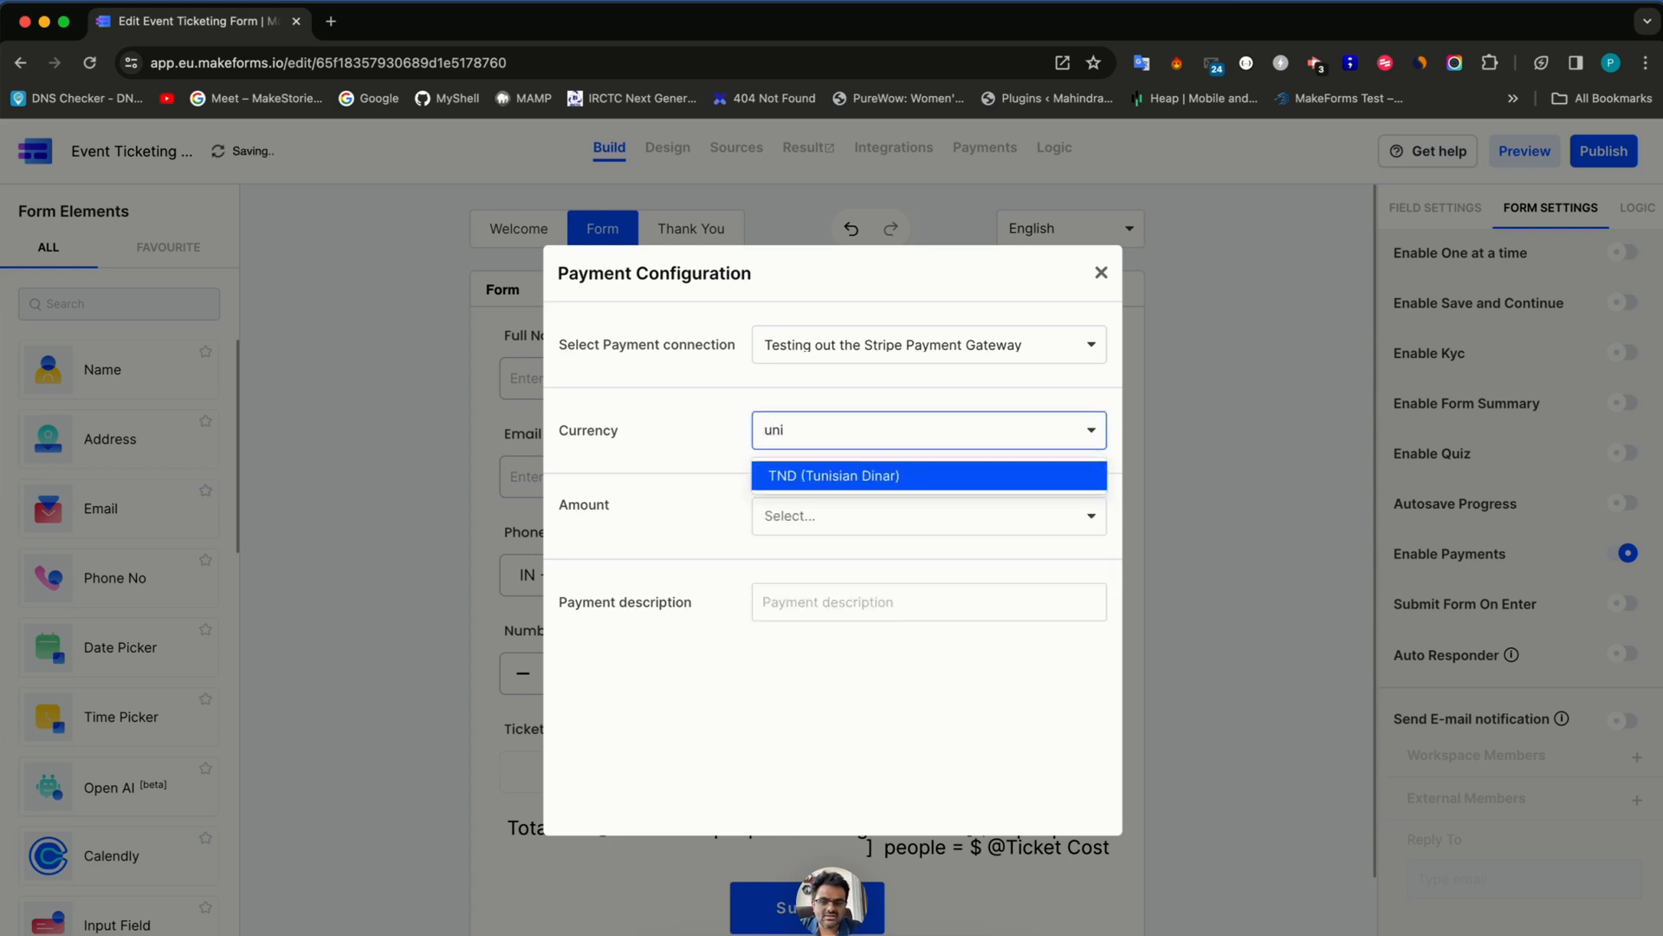
key(BackSpace)
key(BackSpace)
text(sd)
key(Return)
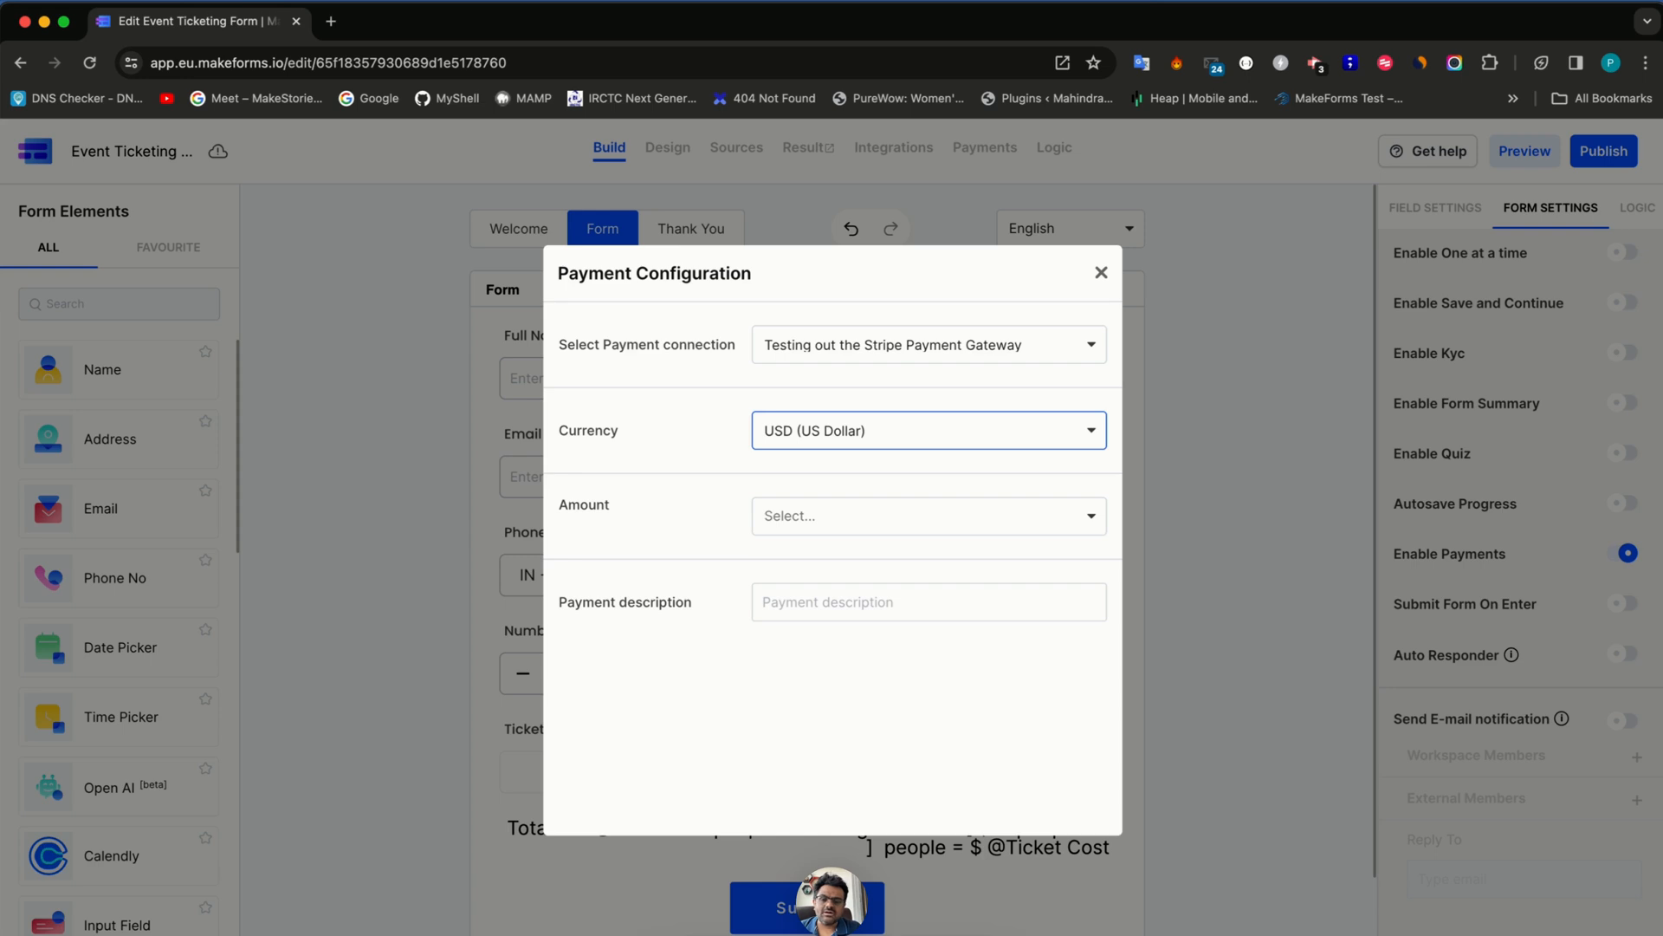
click(863, 522)
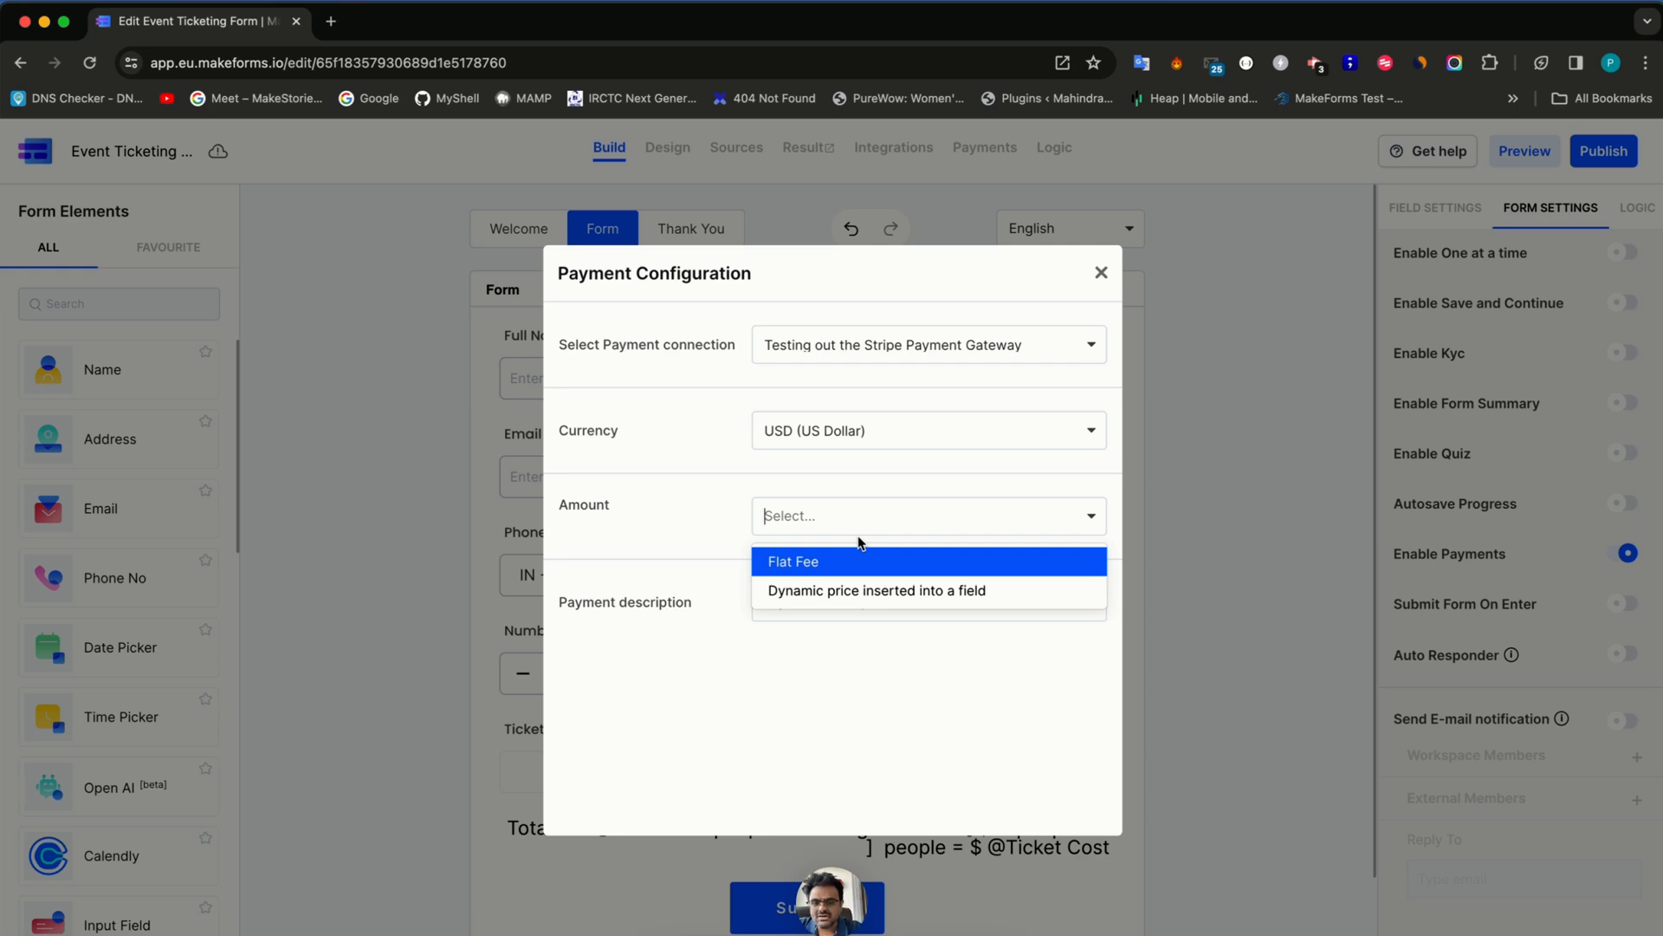
- Charge a dynamic price taken from the Ticket Cost field, with the description 'Event Ticket'
click(867, 593)
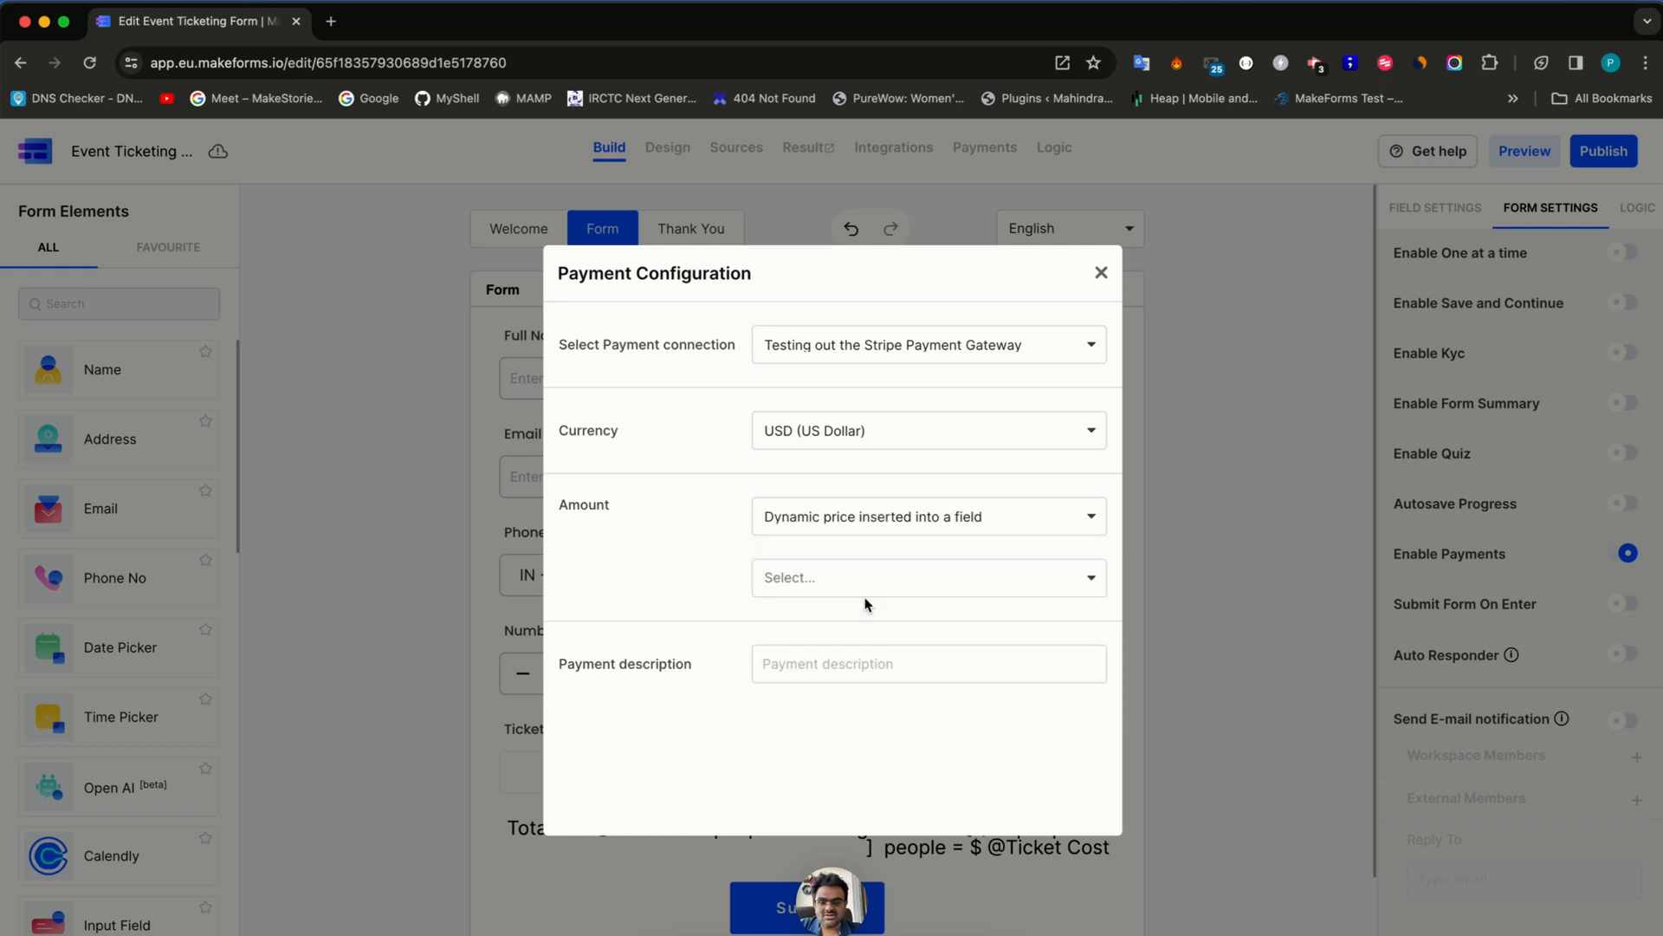
click(856, 585)
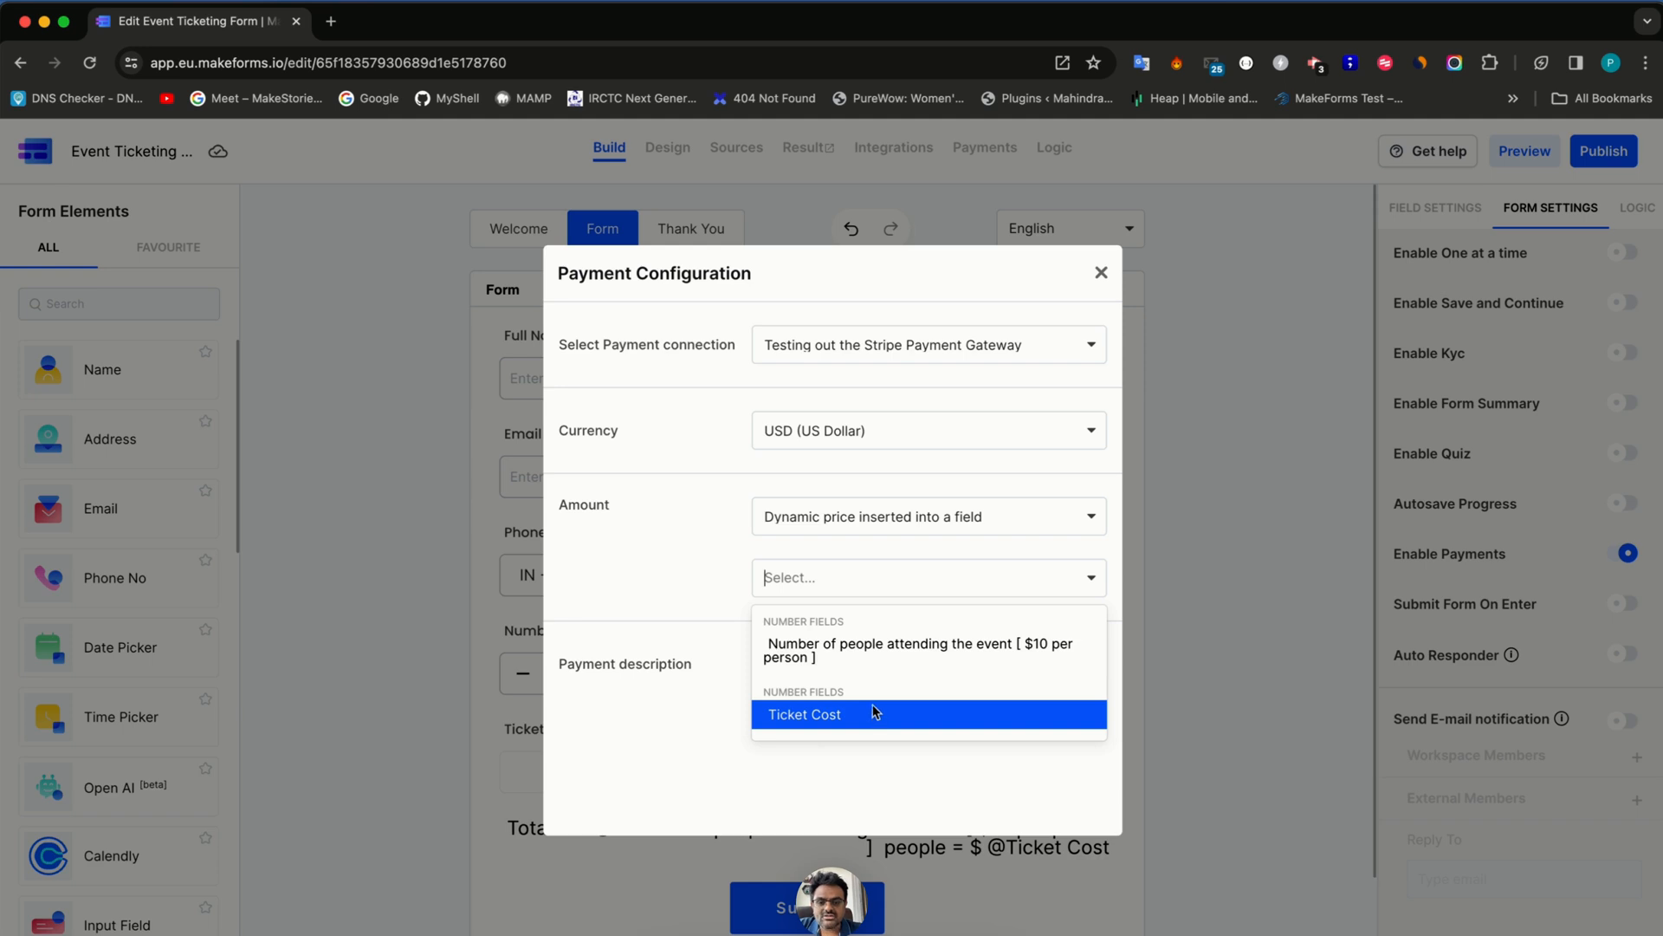
click(724, 595)
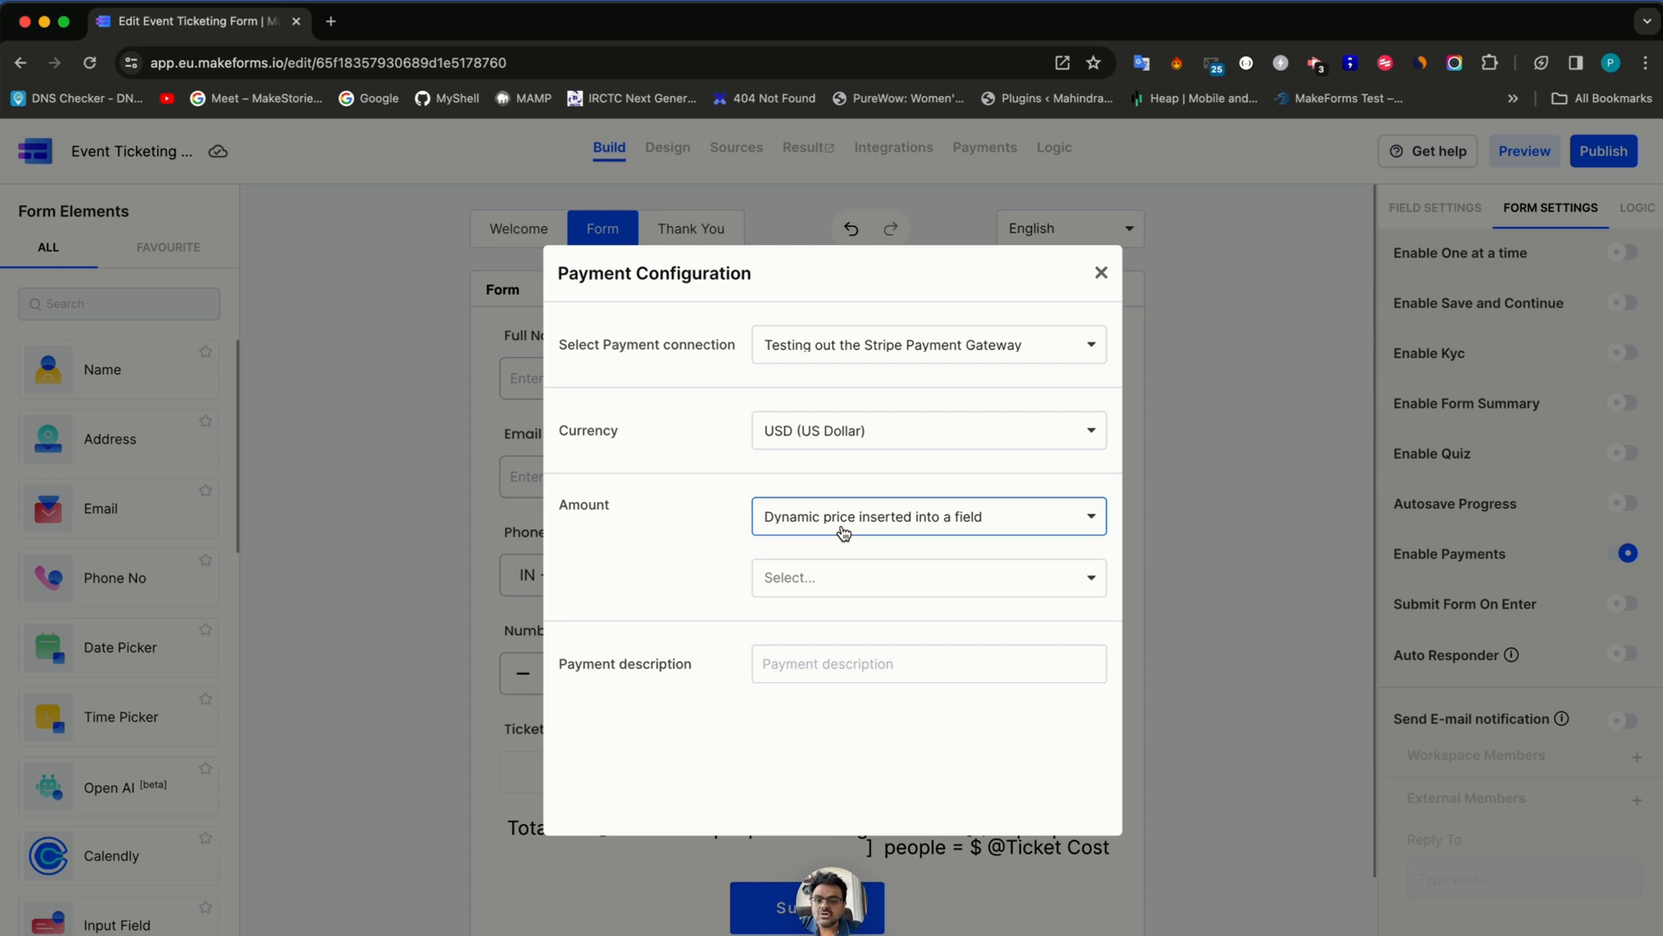
click(844, 576)
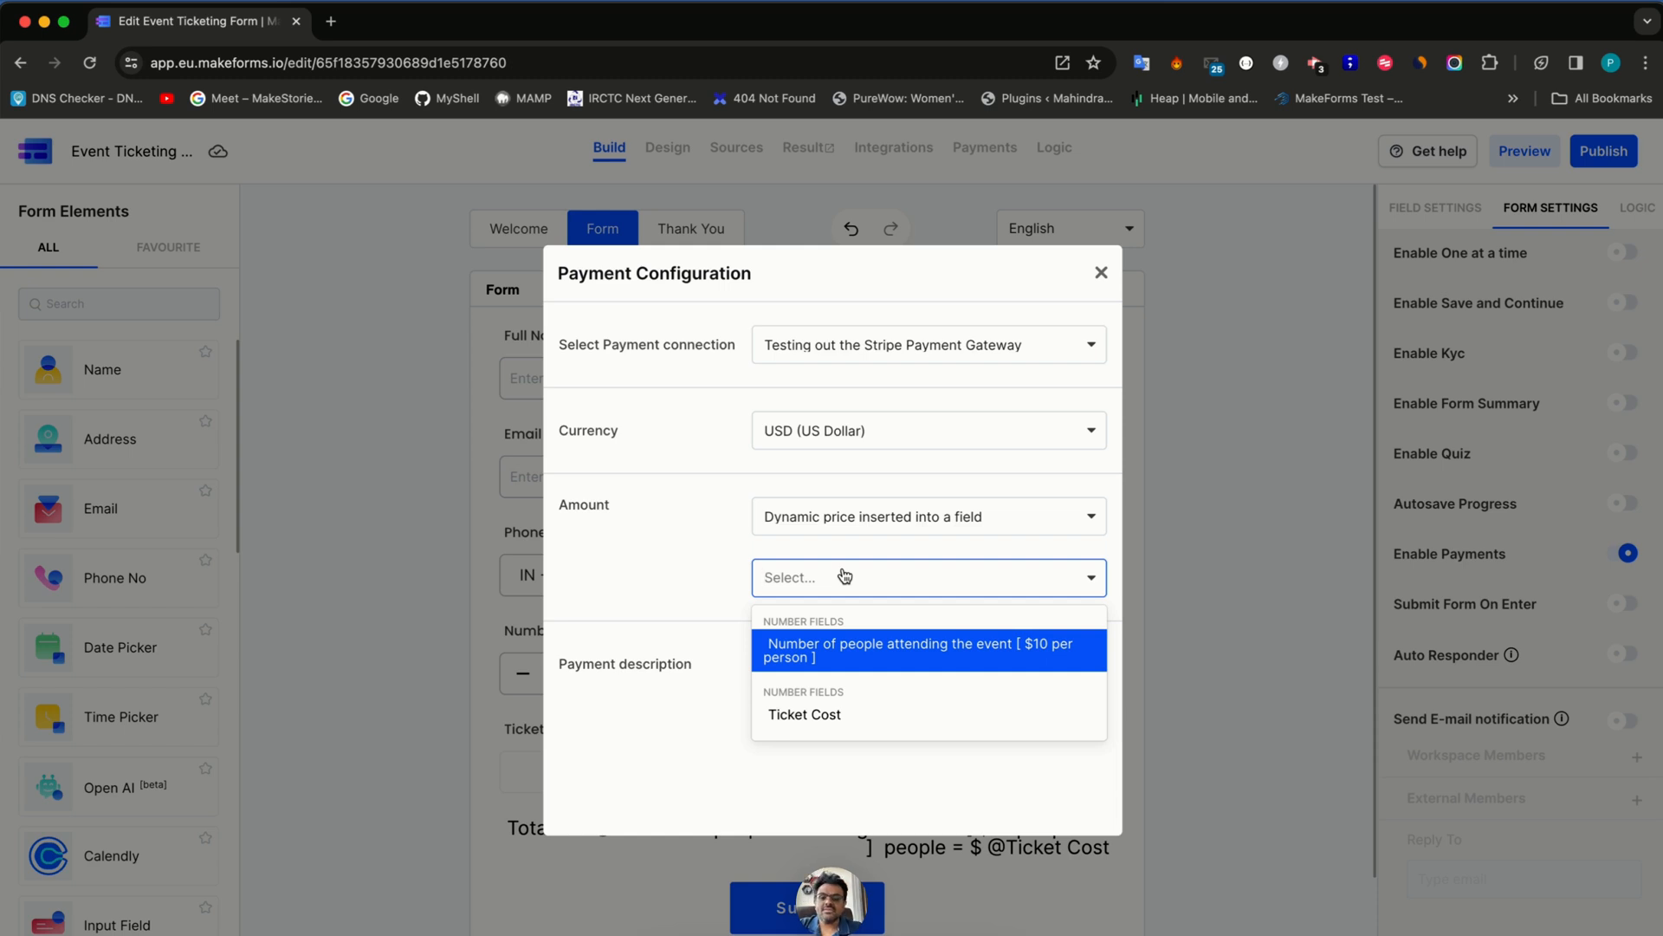
click(832, 713)
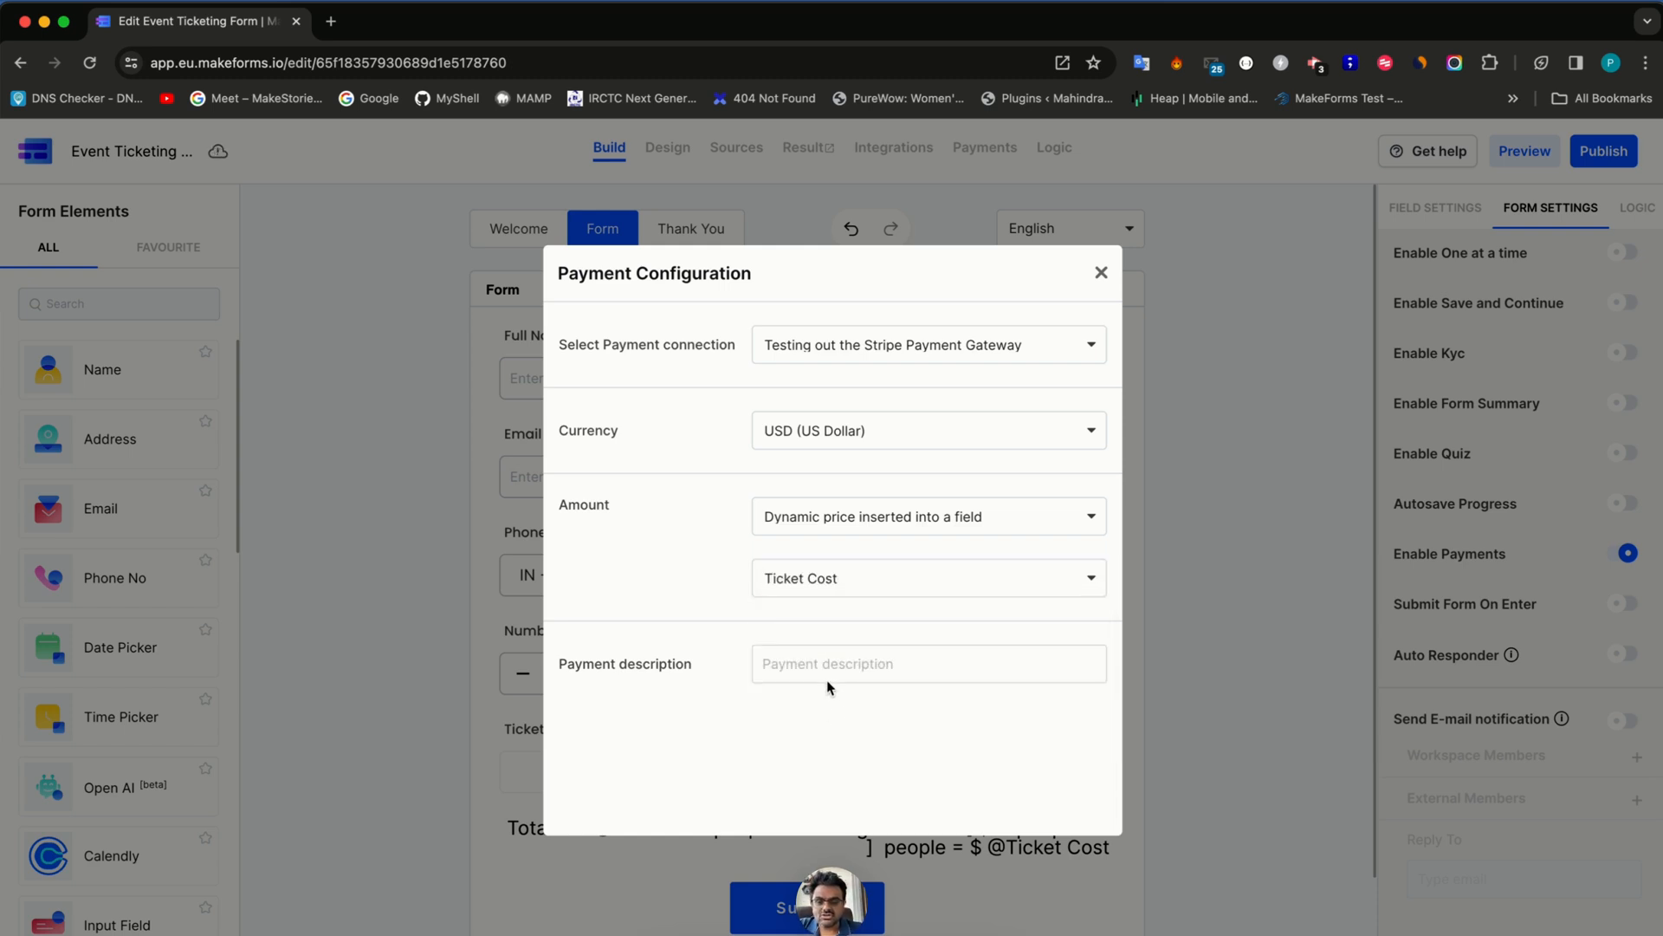
click(830, 663)
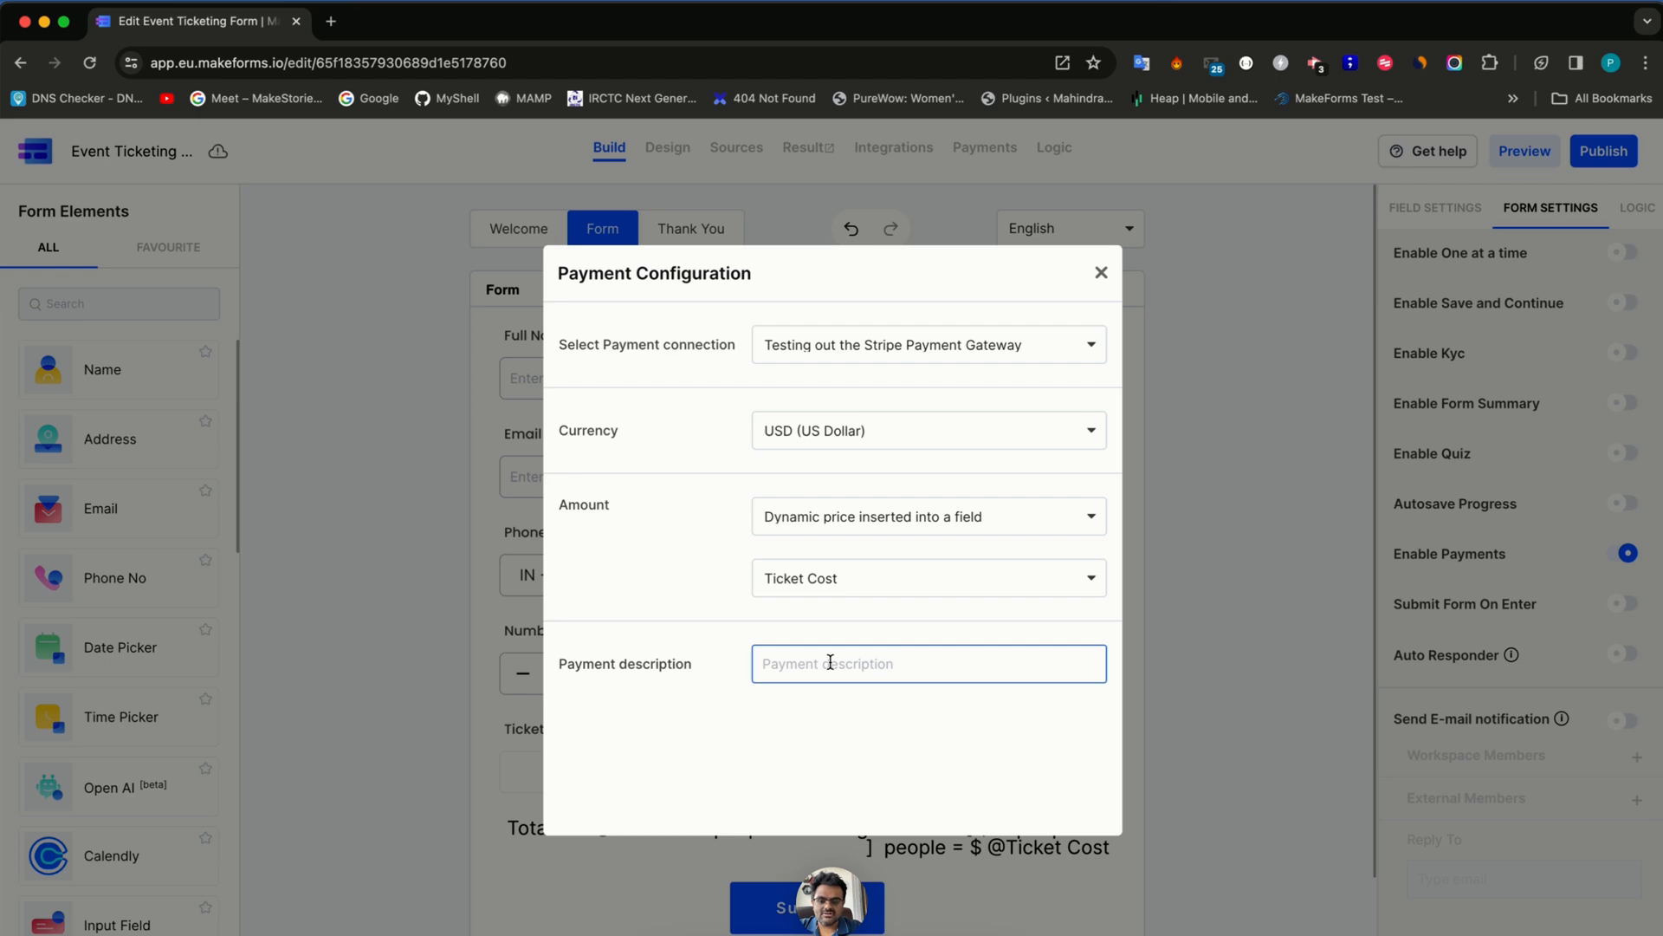
text(Eve)
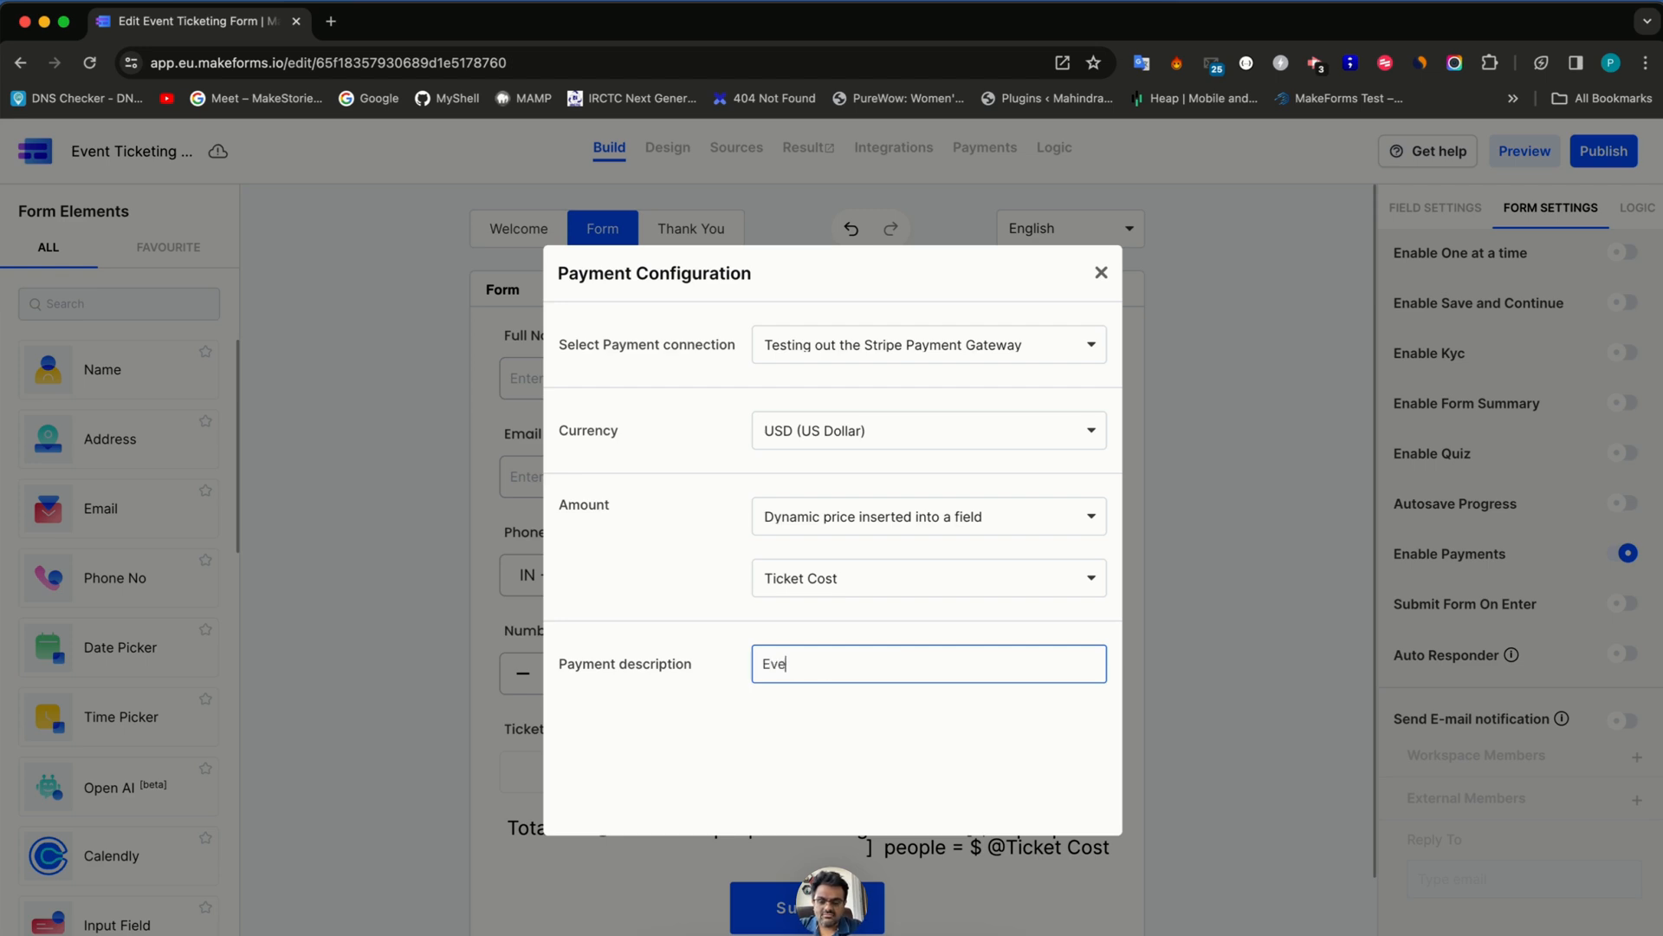
text(nt Ticket)
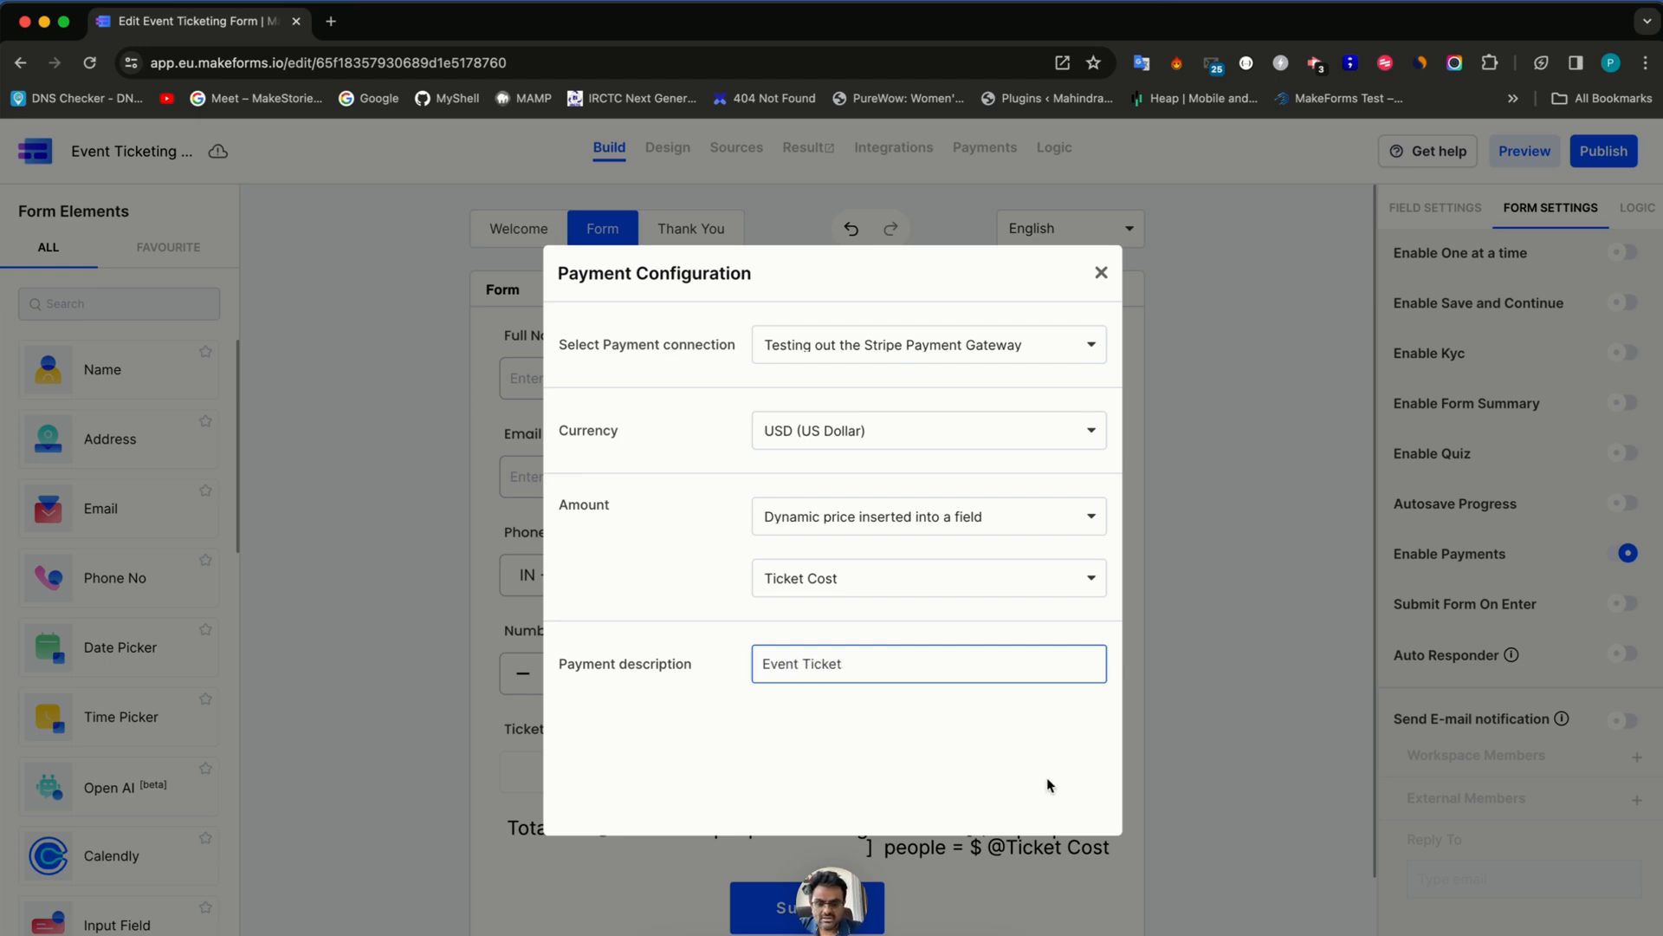
- Close the payment configuration and go to the form's Thank You page
click(1102, 275)
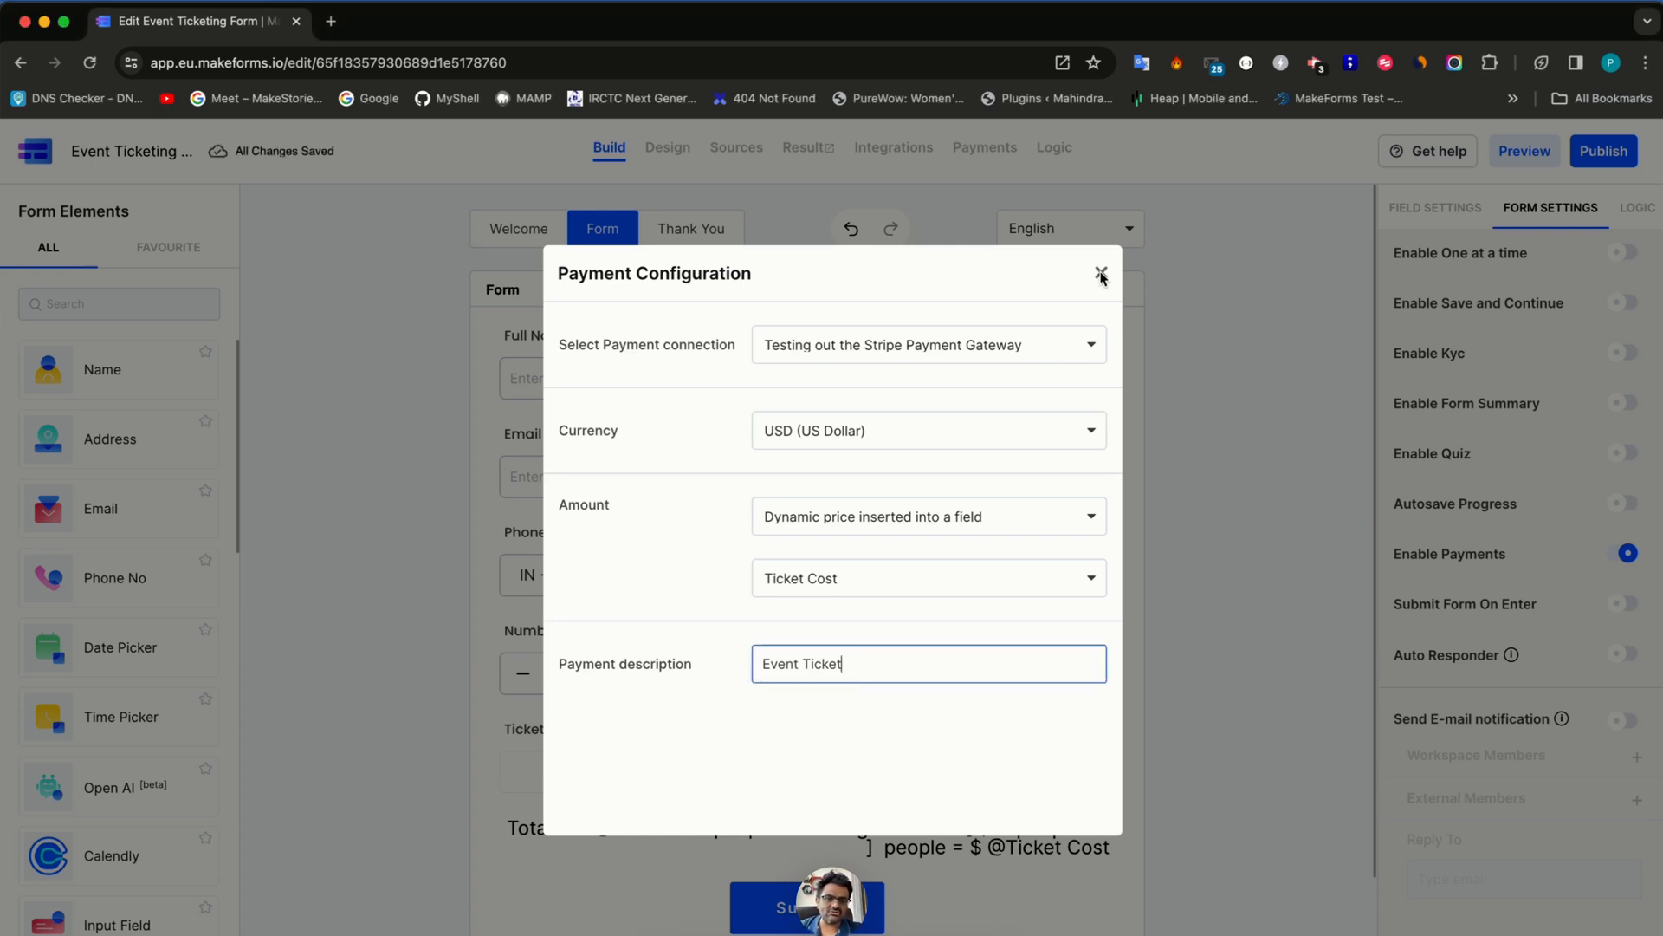
click(1102, 275)
click(702, 250)
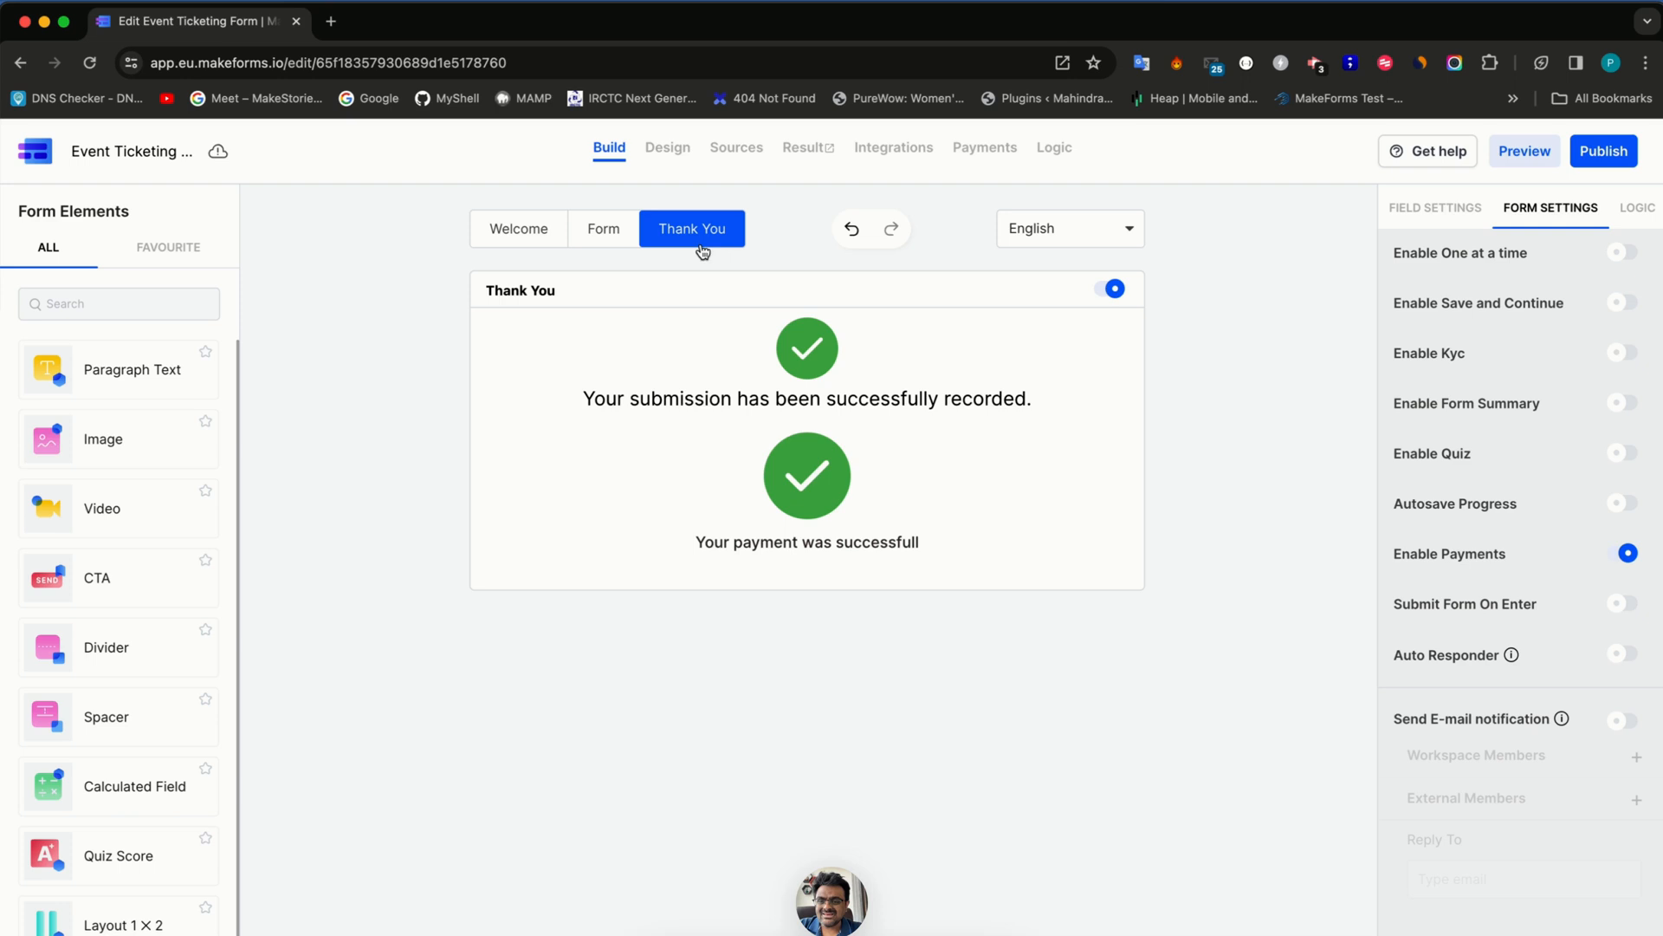
- Remove the default submission confirmation message and the extra check image
click(624, 388)
click(1010, 358)
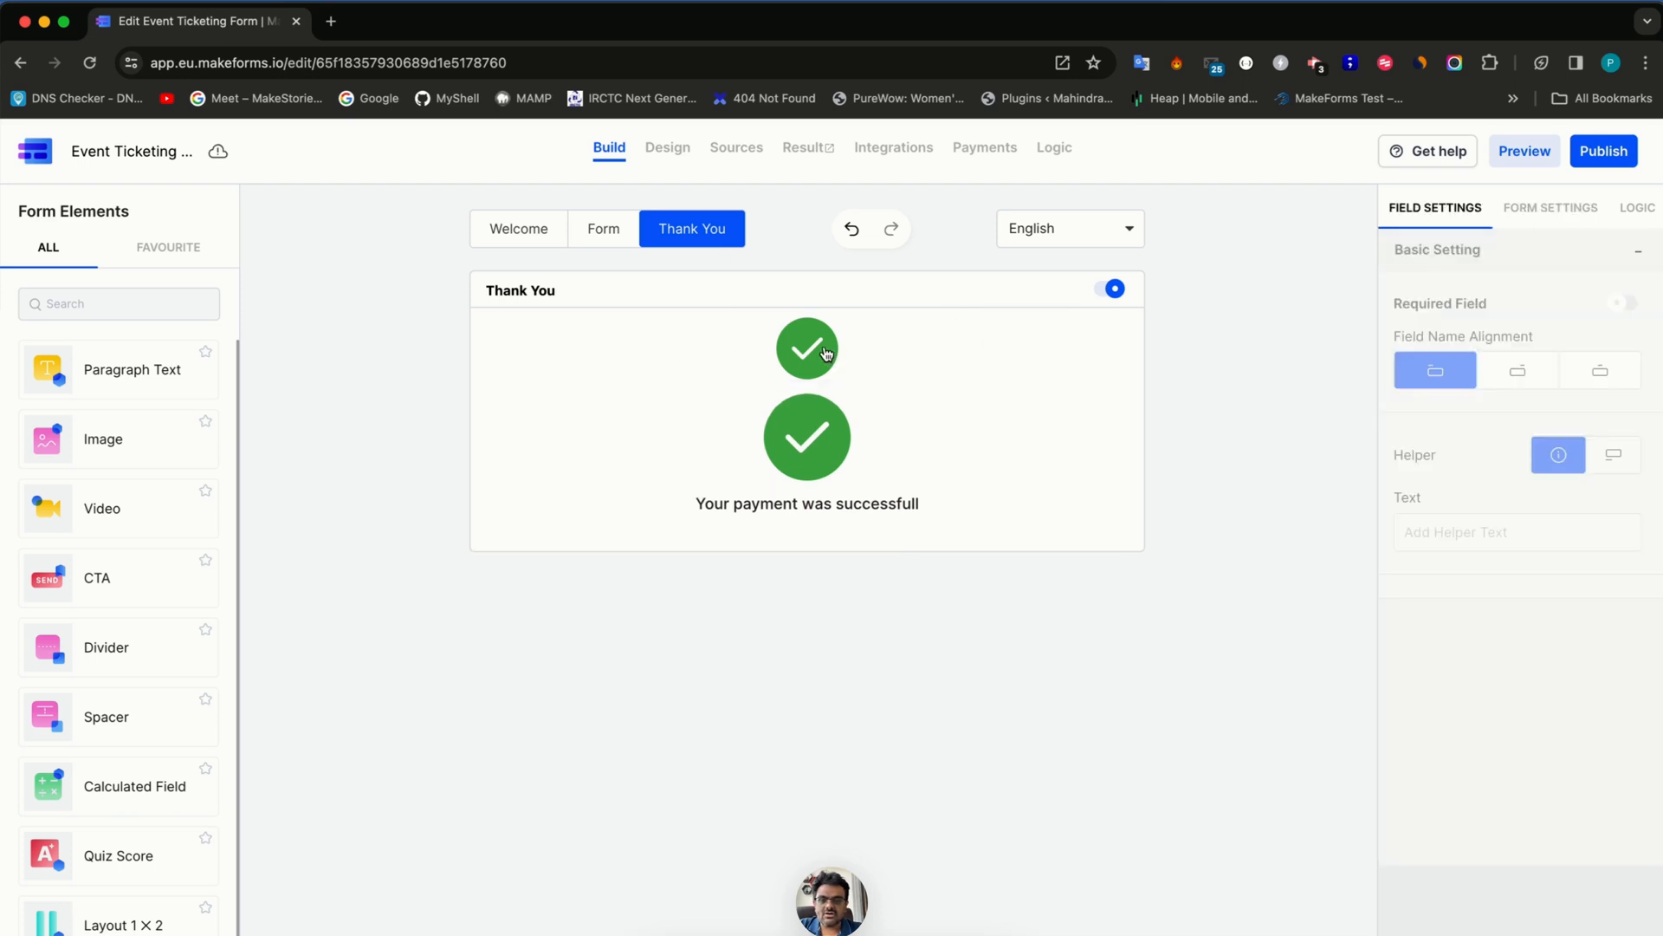
click(1024, 340)
click(1010, 295)
click(868, 421)
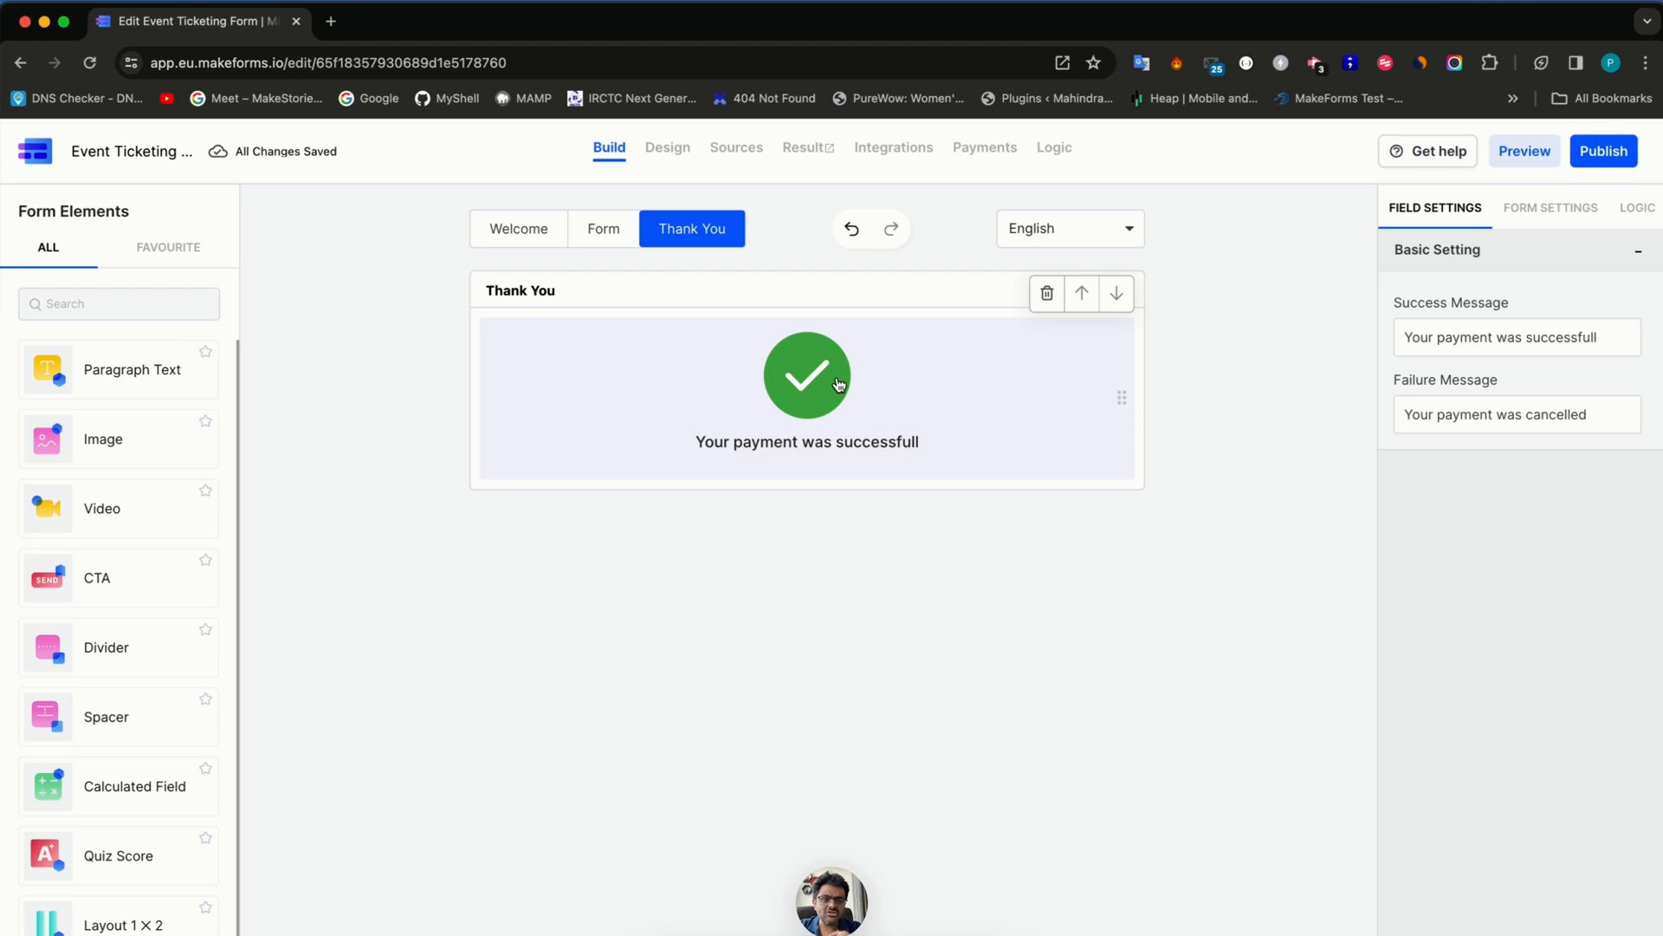
- Set the success message to 'Your tickets for the event are confirmed' and add a payment-failed, contact-us failure message
triple_click(1452, 340)
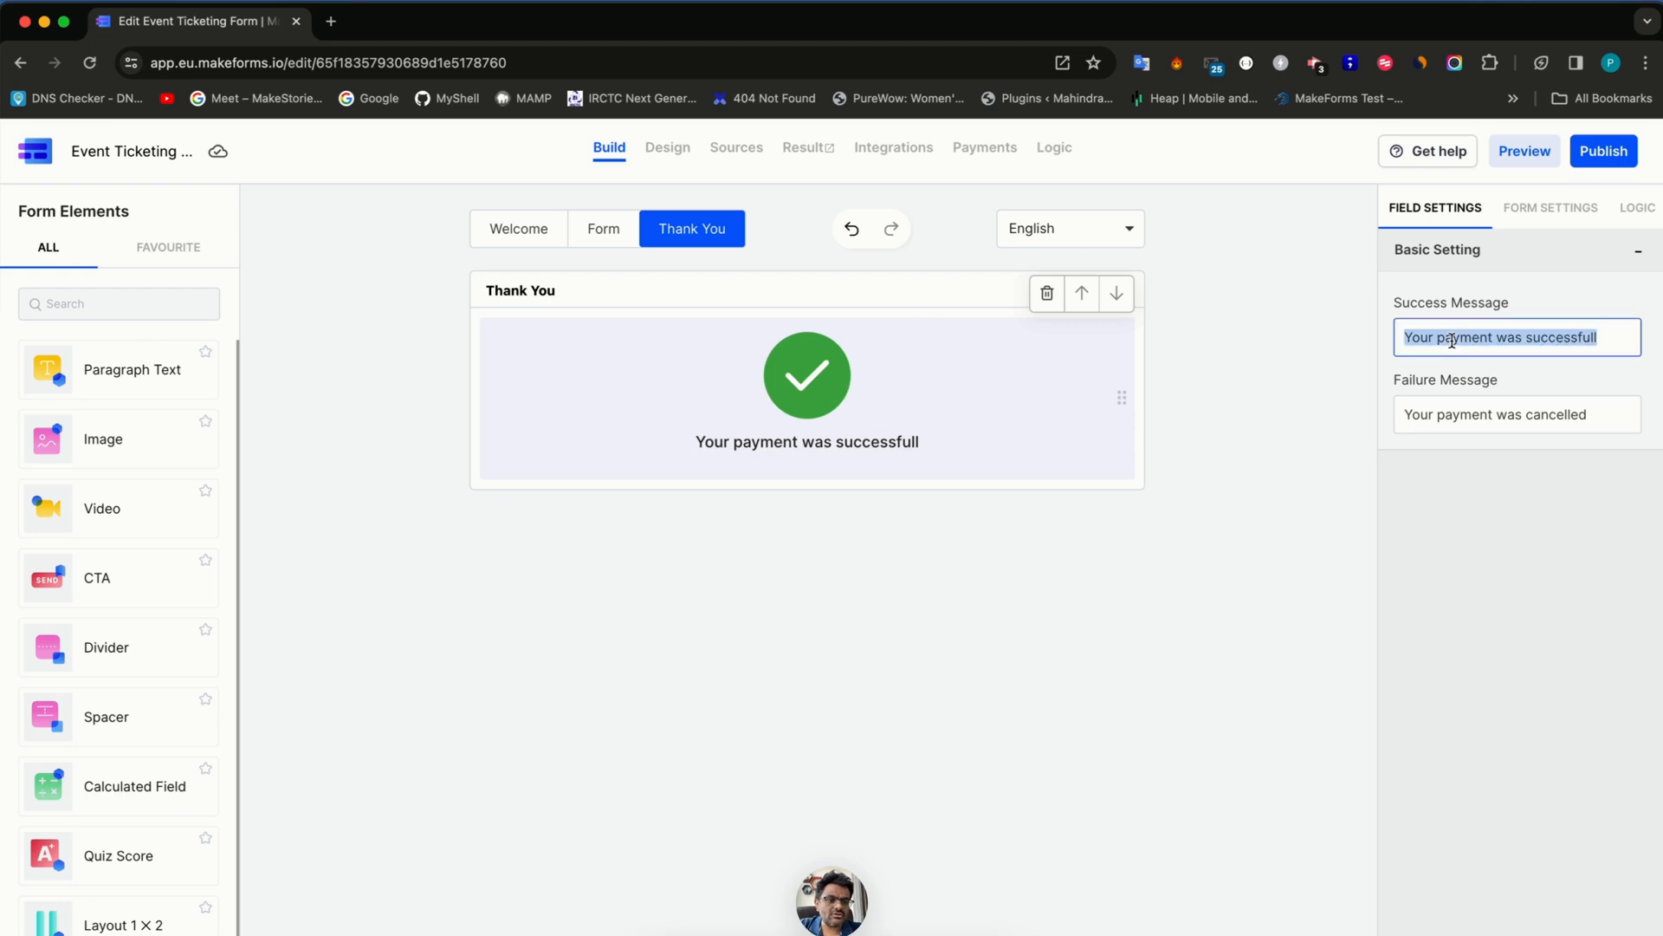
key(BackSpace)
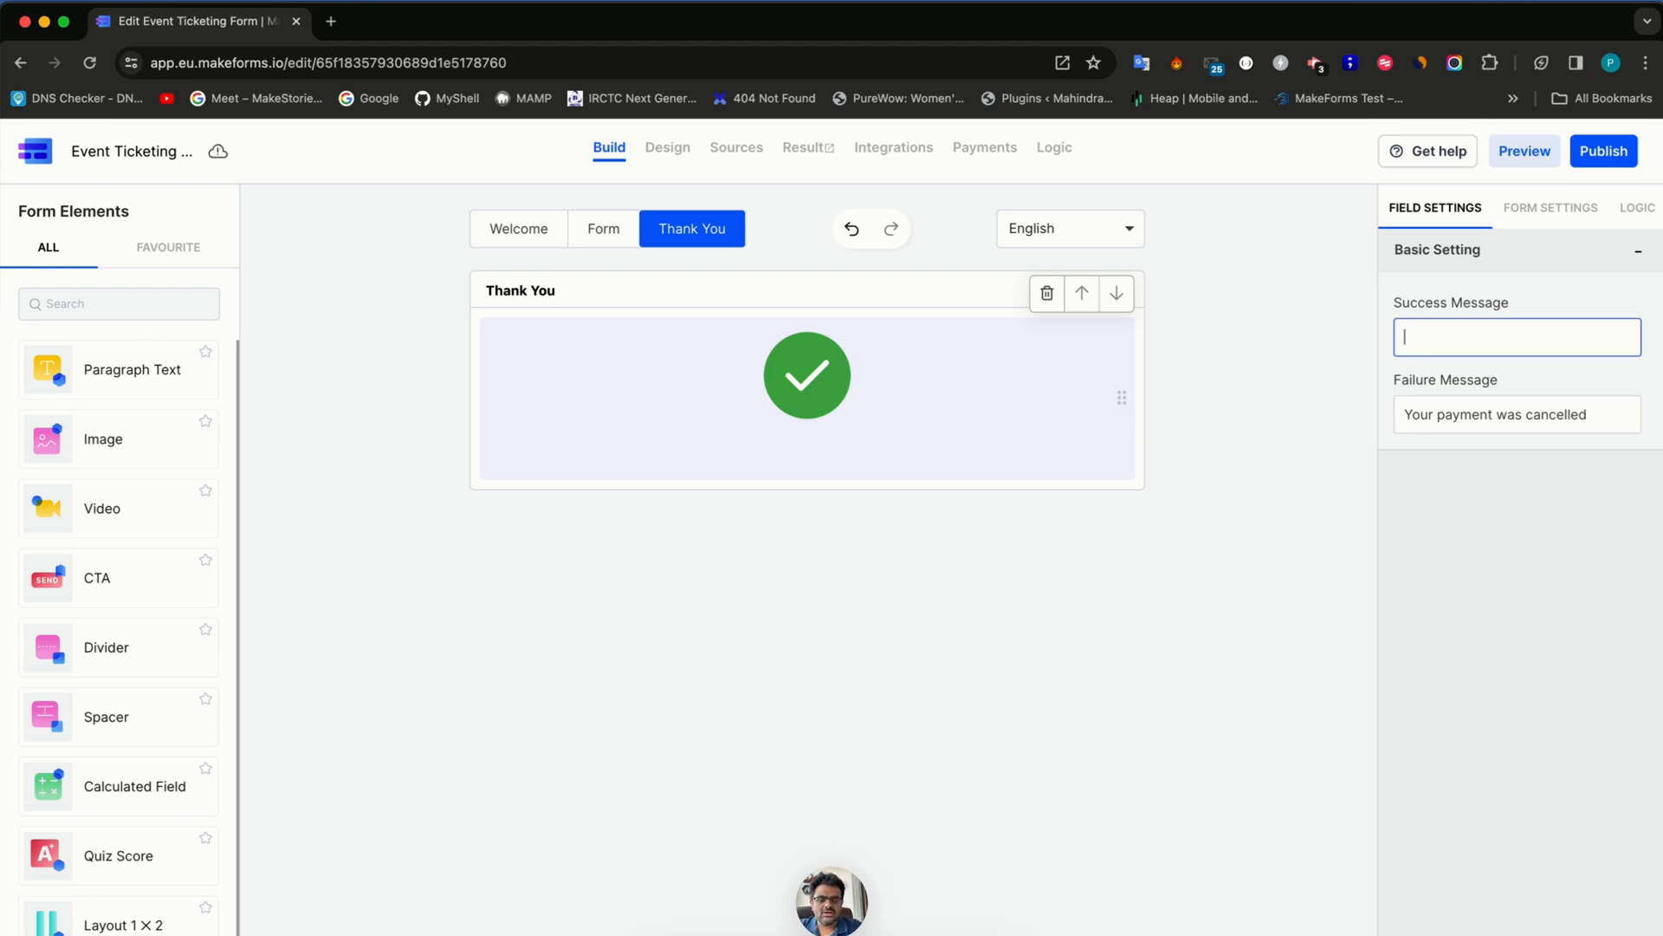
text(Your ti)
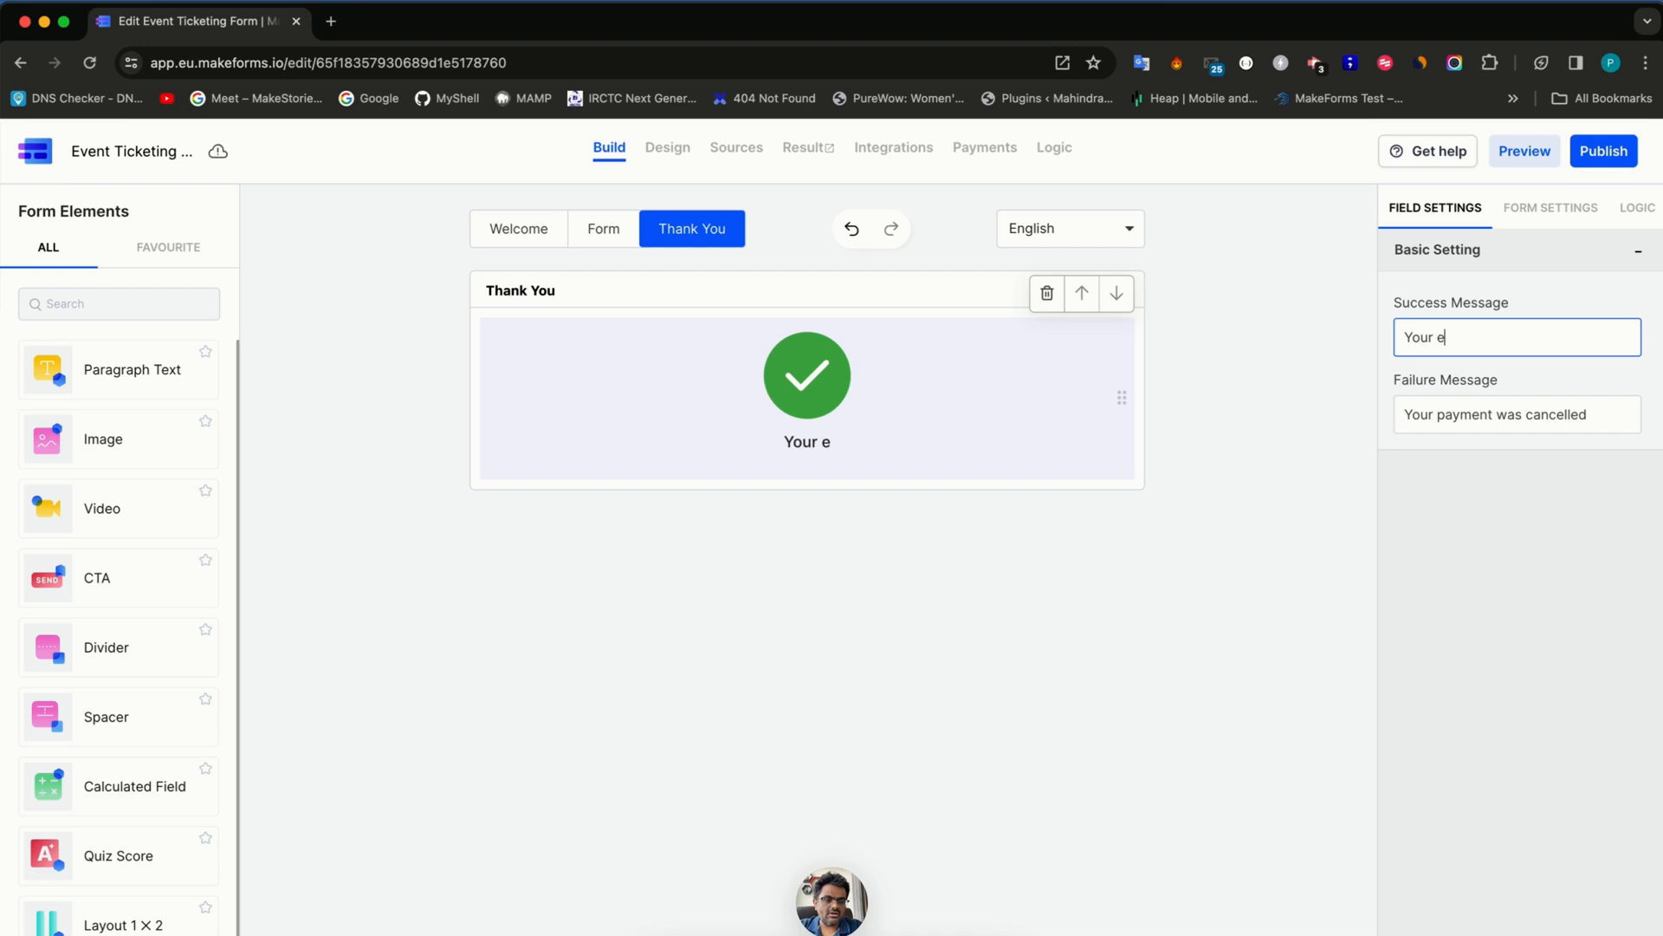
text(ckets for th)
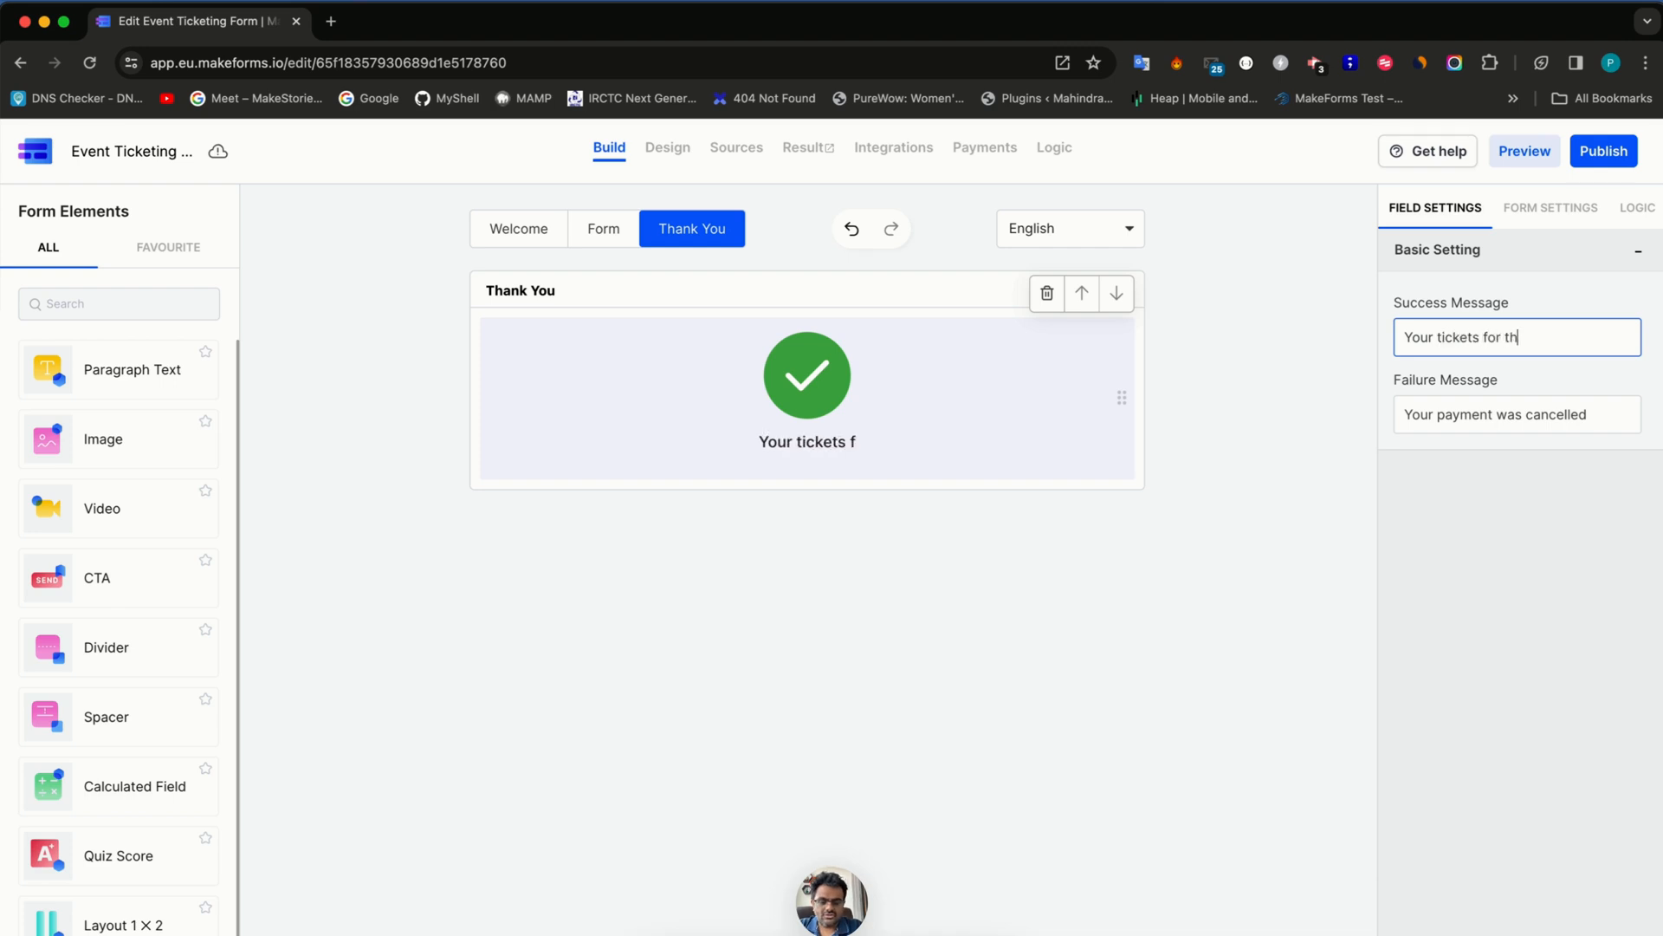
text(e event are co)
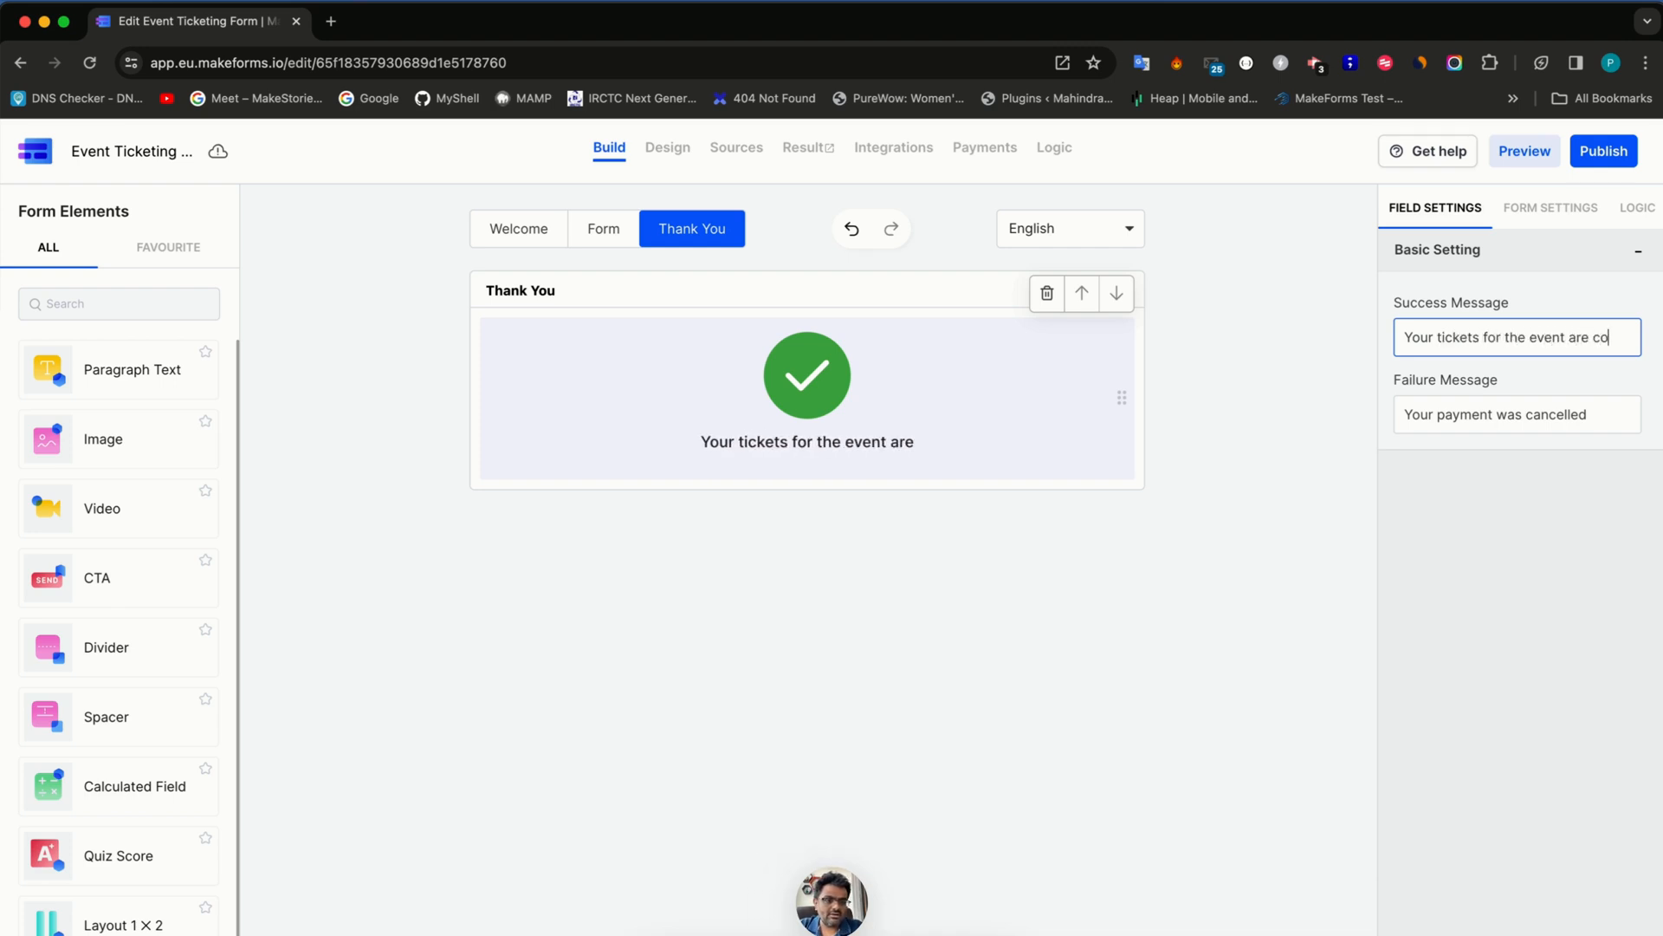
text(nfirmed)
key(super+a)
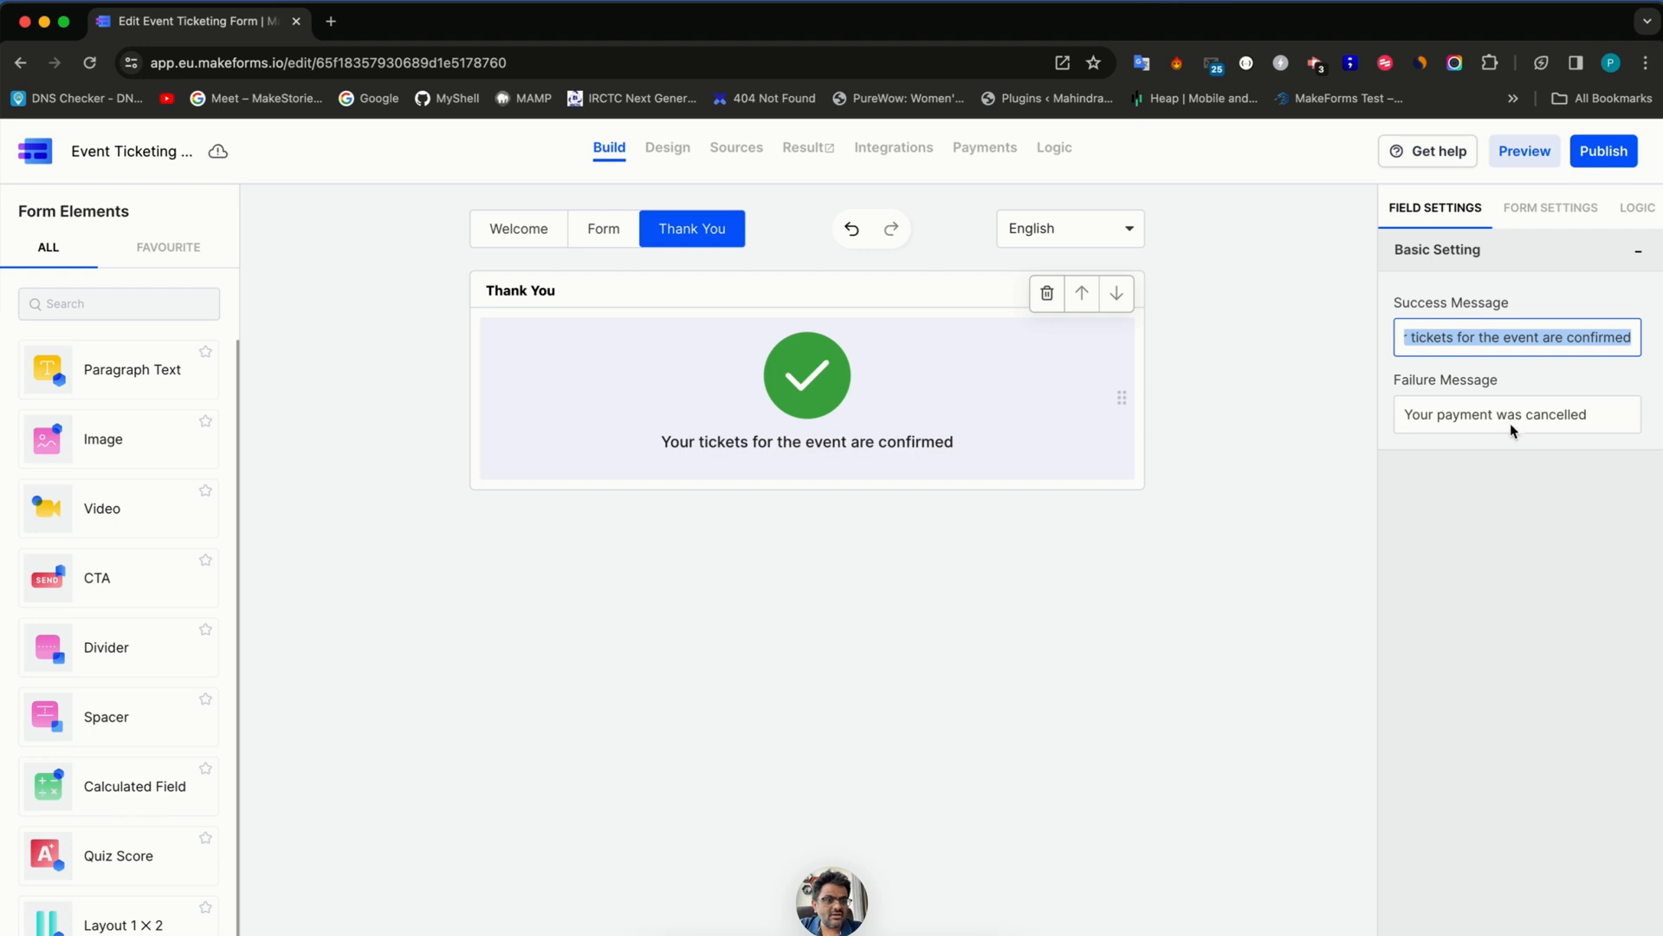
triple_click(1511, 417)
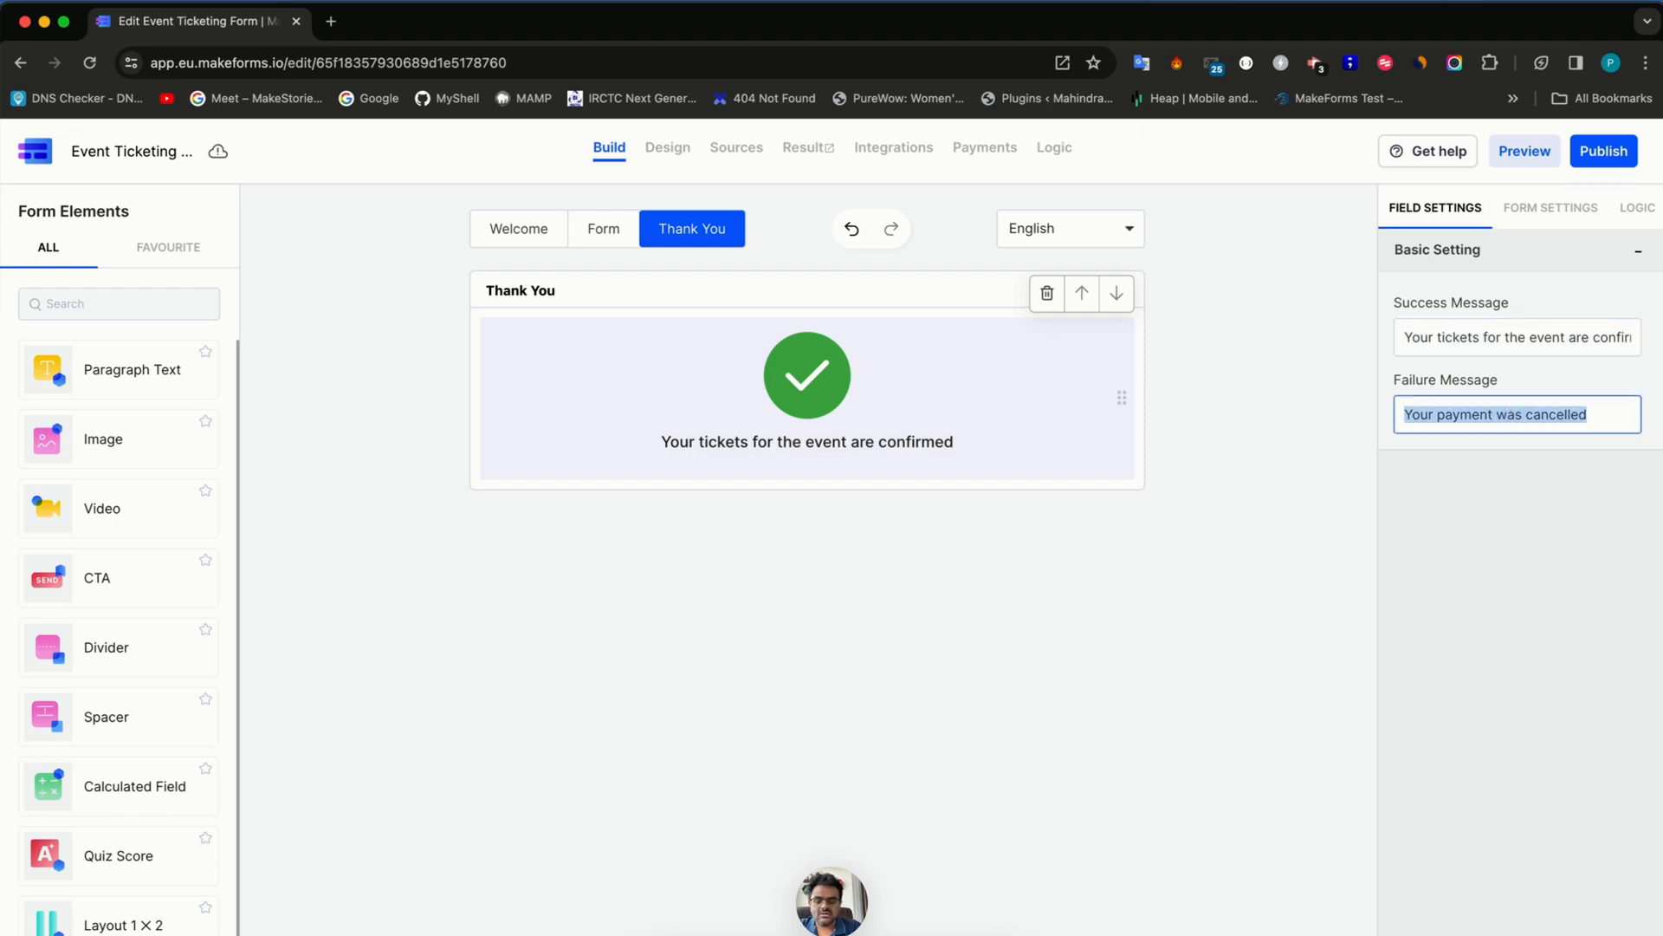
text(Unfortun)
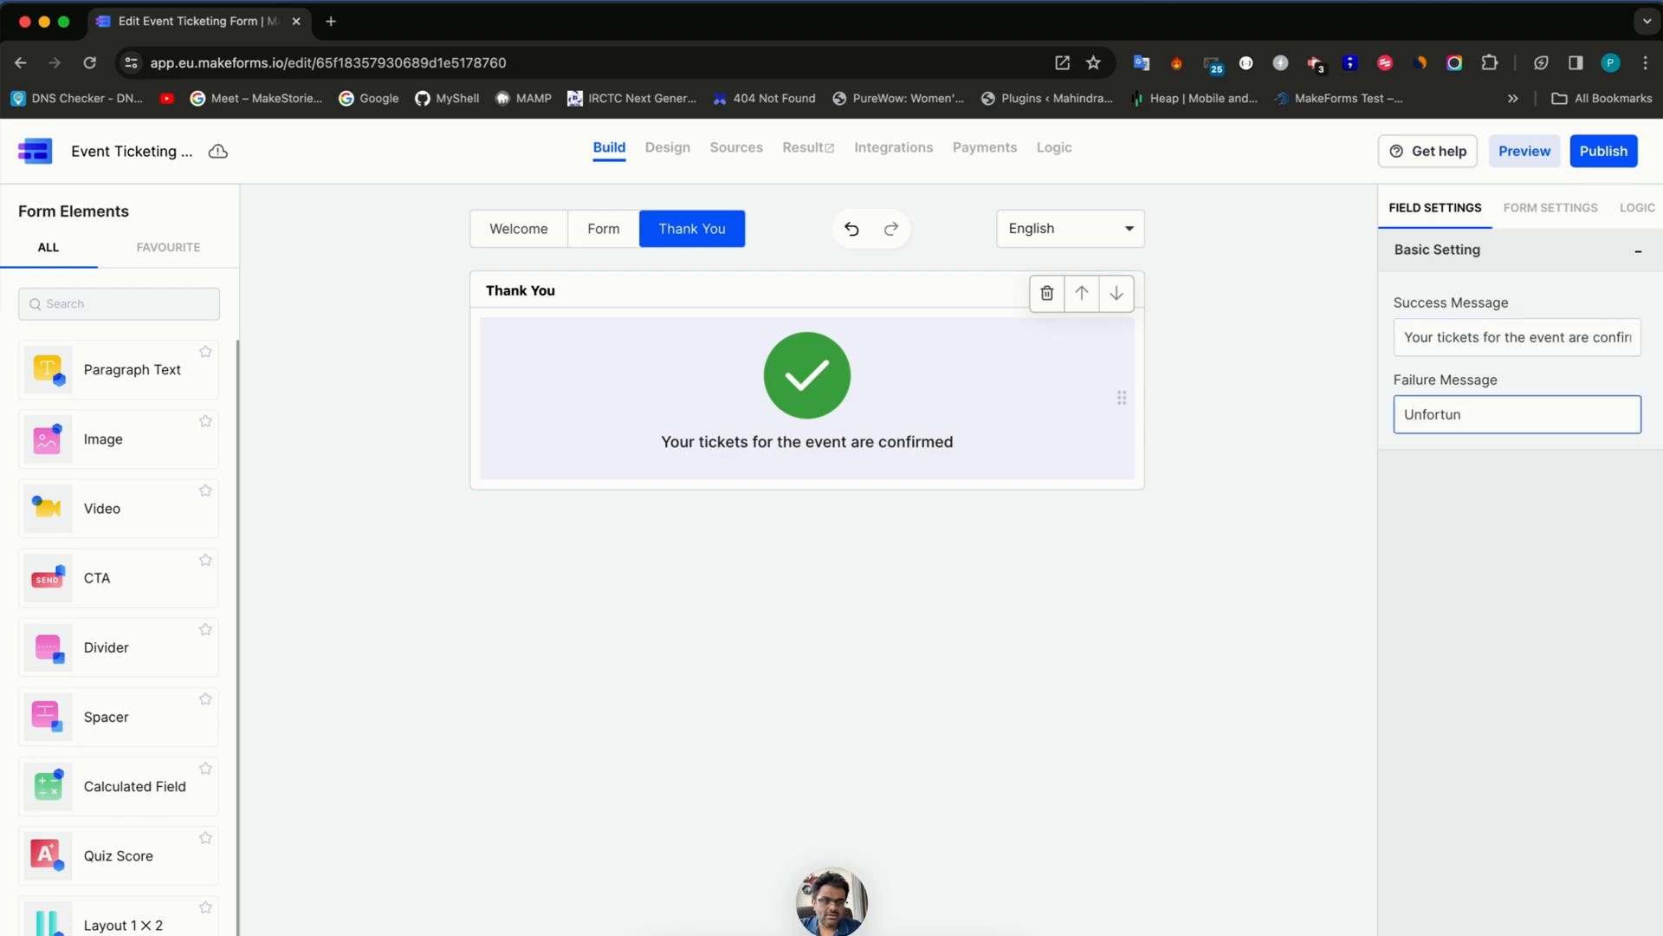
text(ately, your pa)
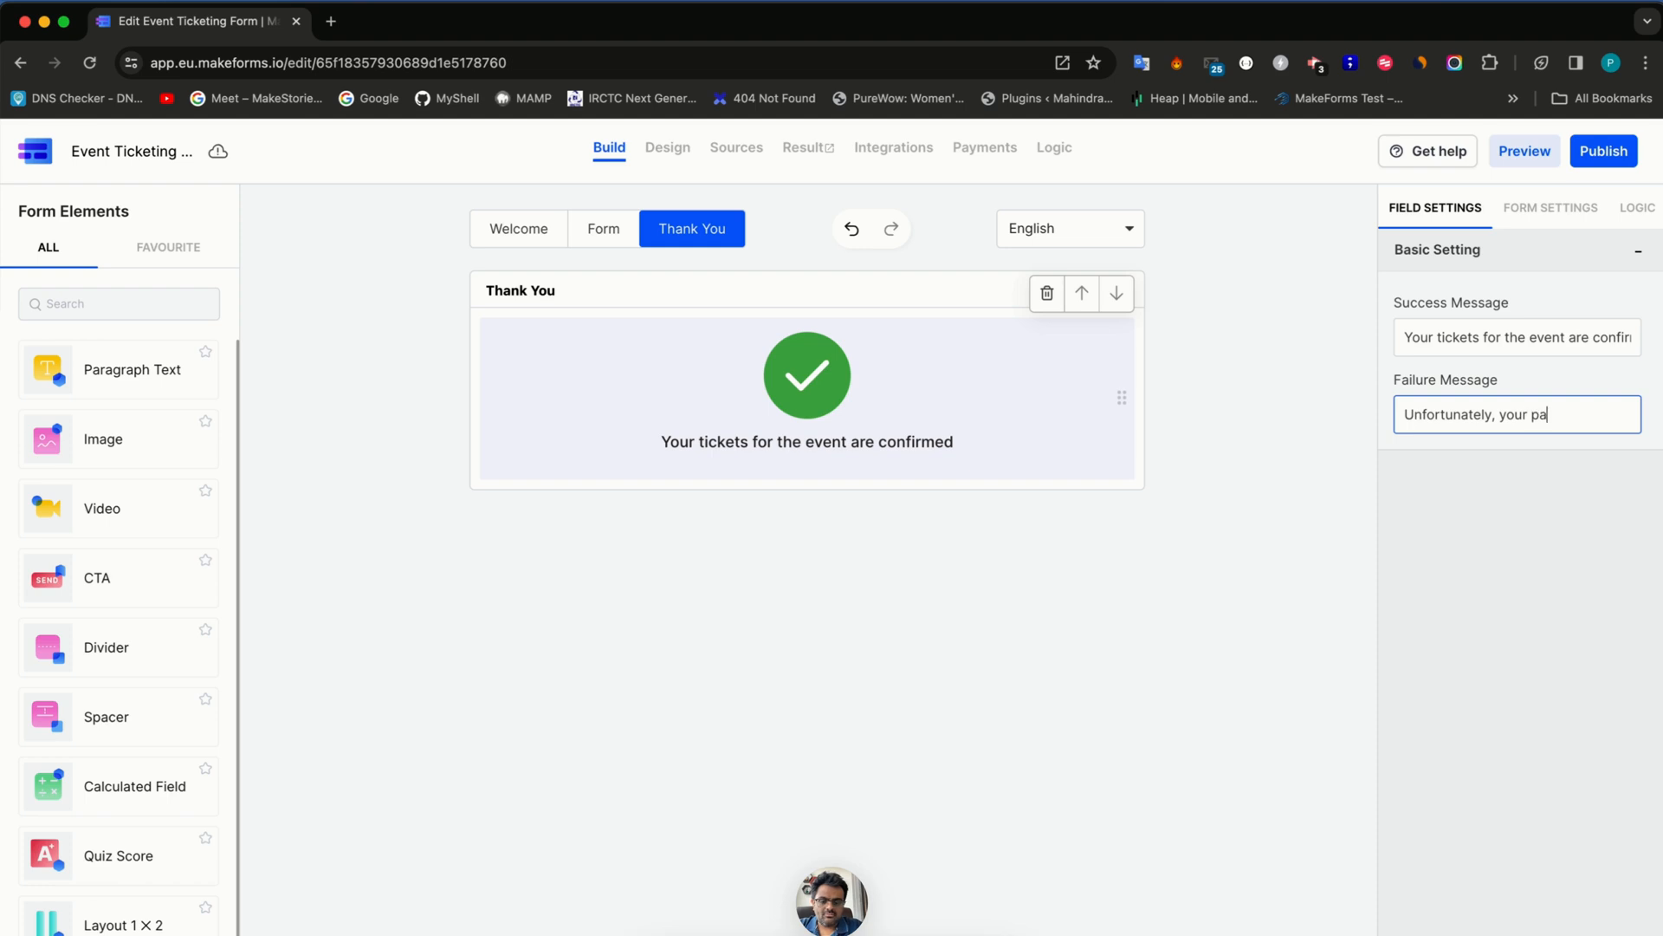
text(yemnt di)
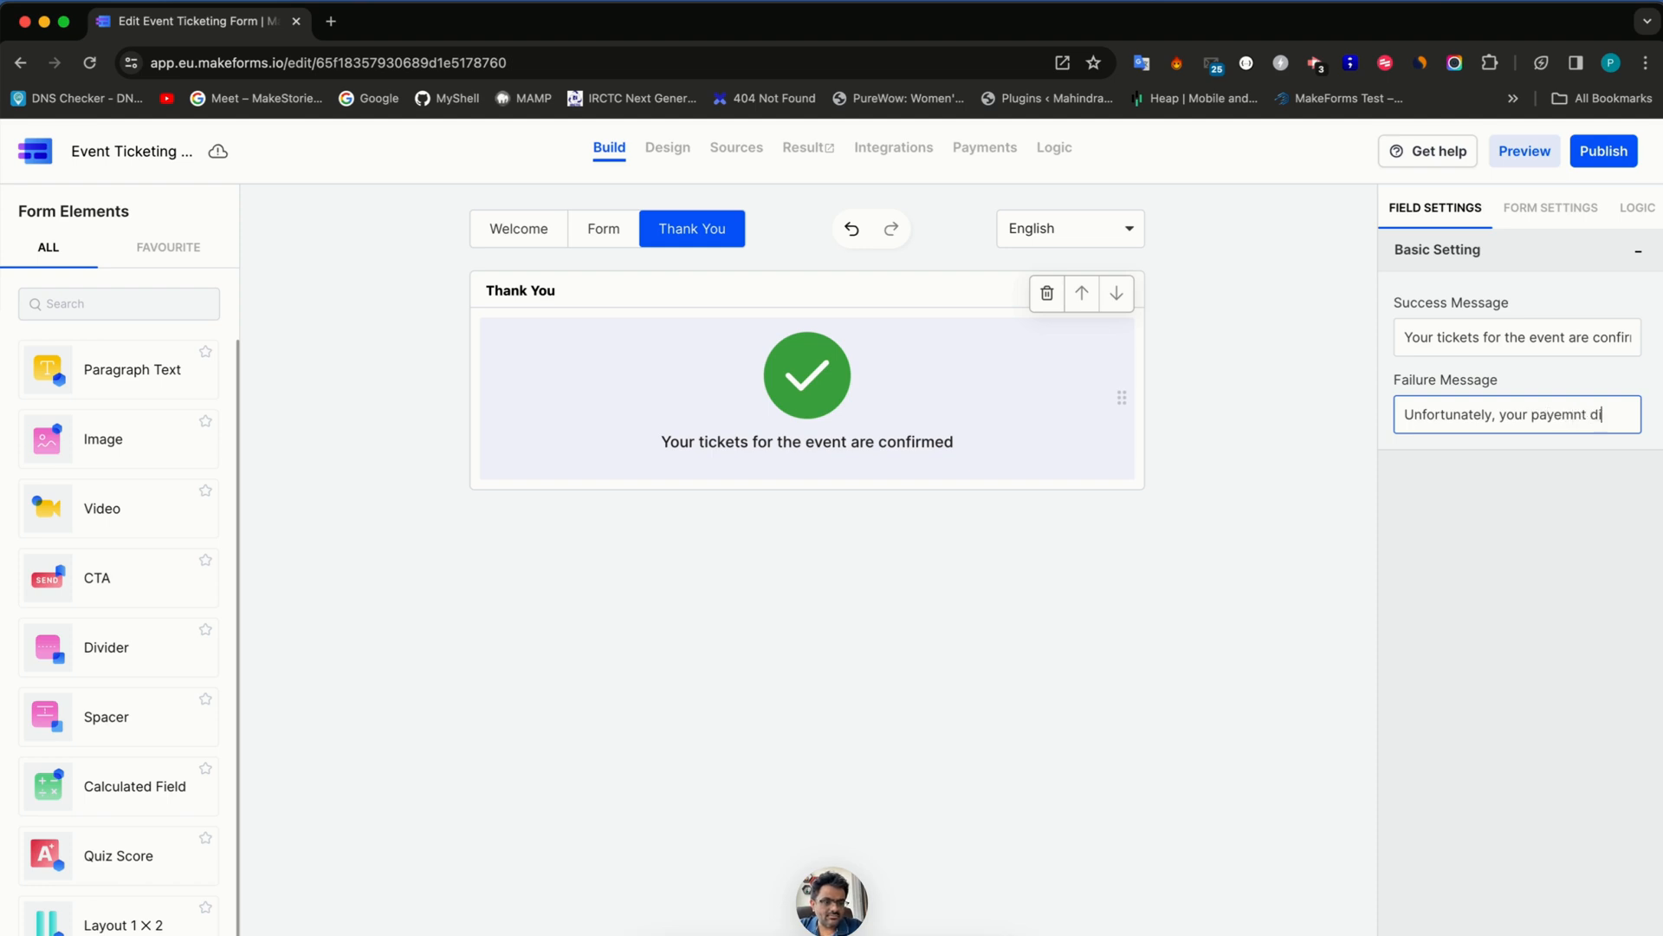
text(dn't go throug)
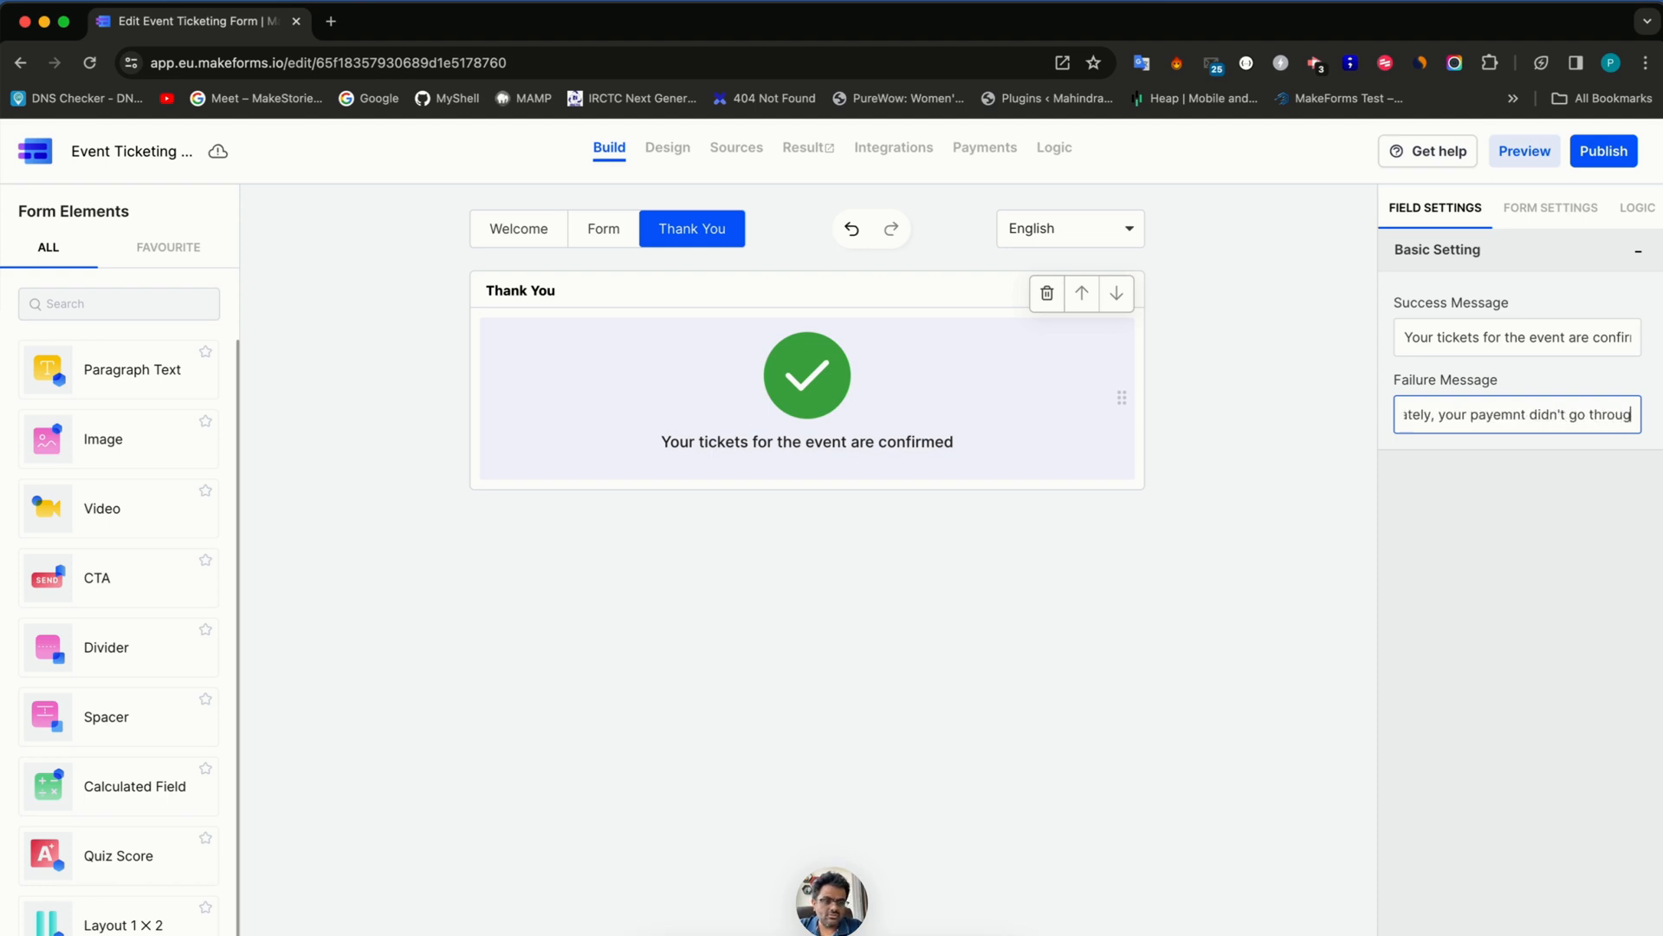
text(h. Plea)
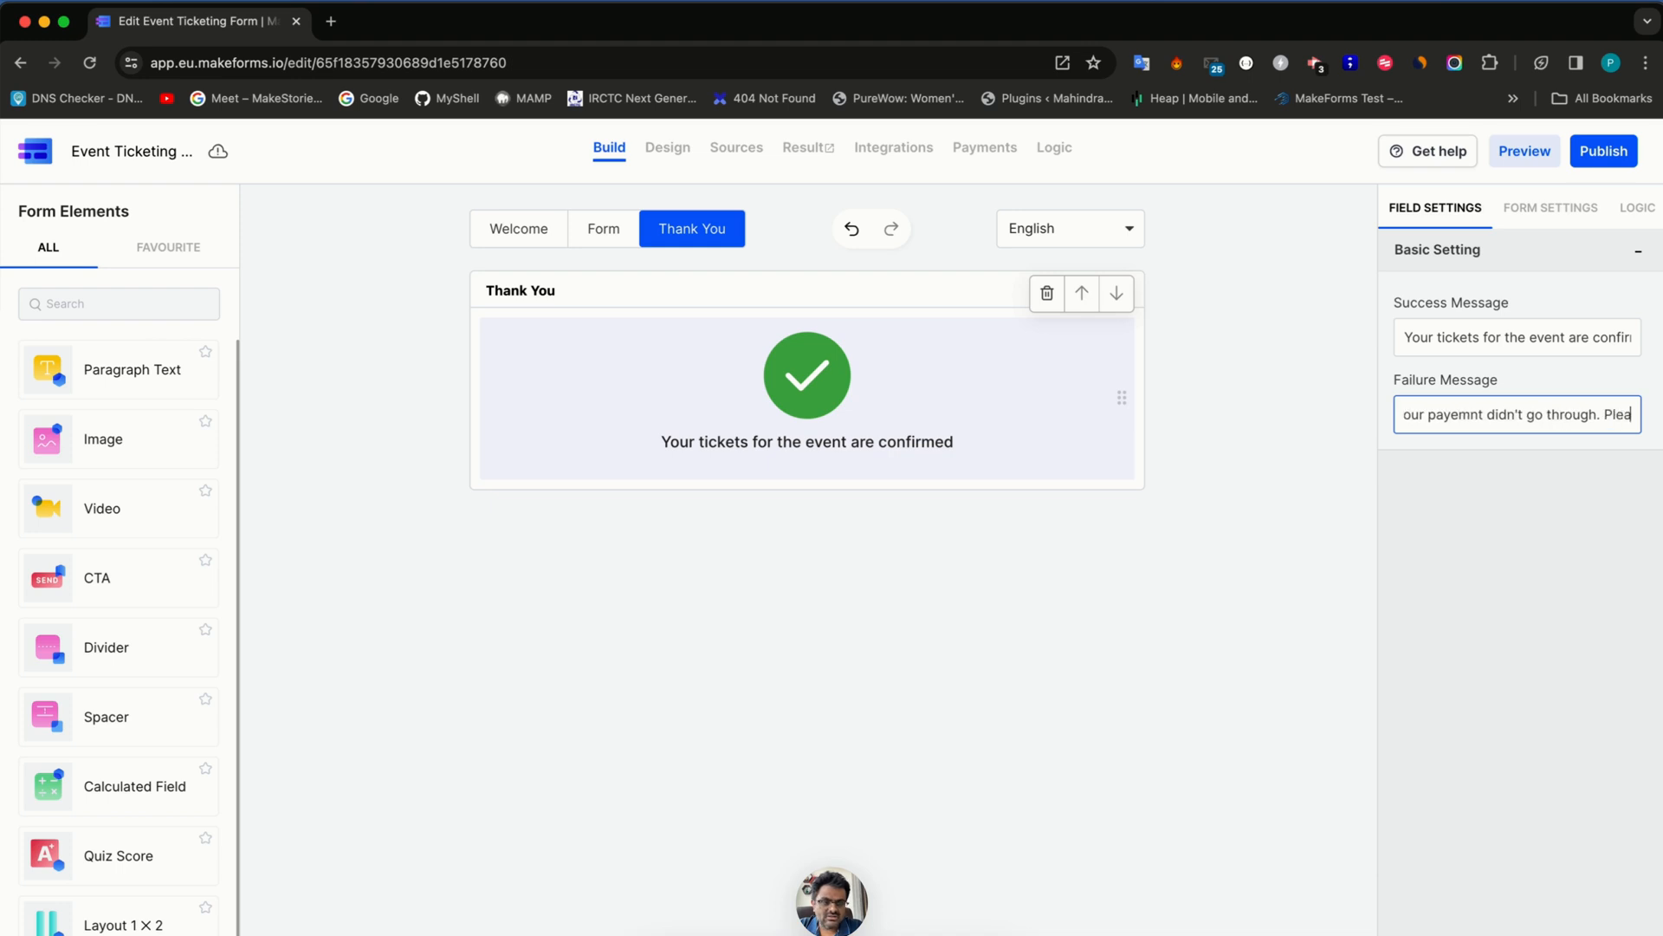
text(se contact us.)
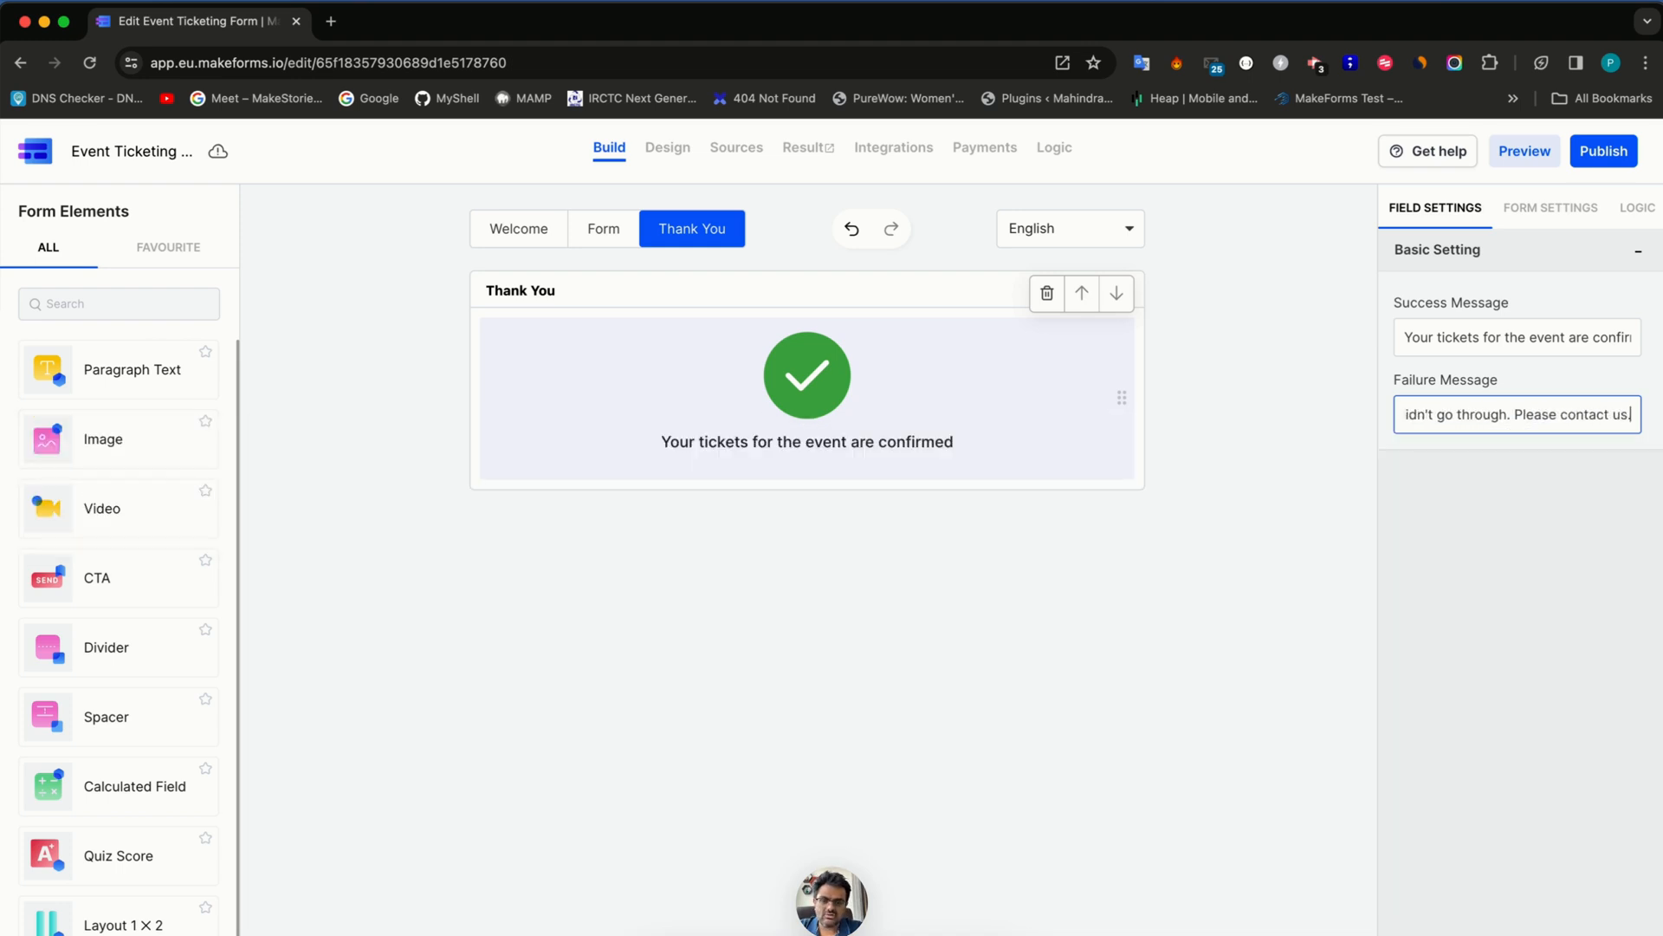
click(1191, 397)
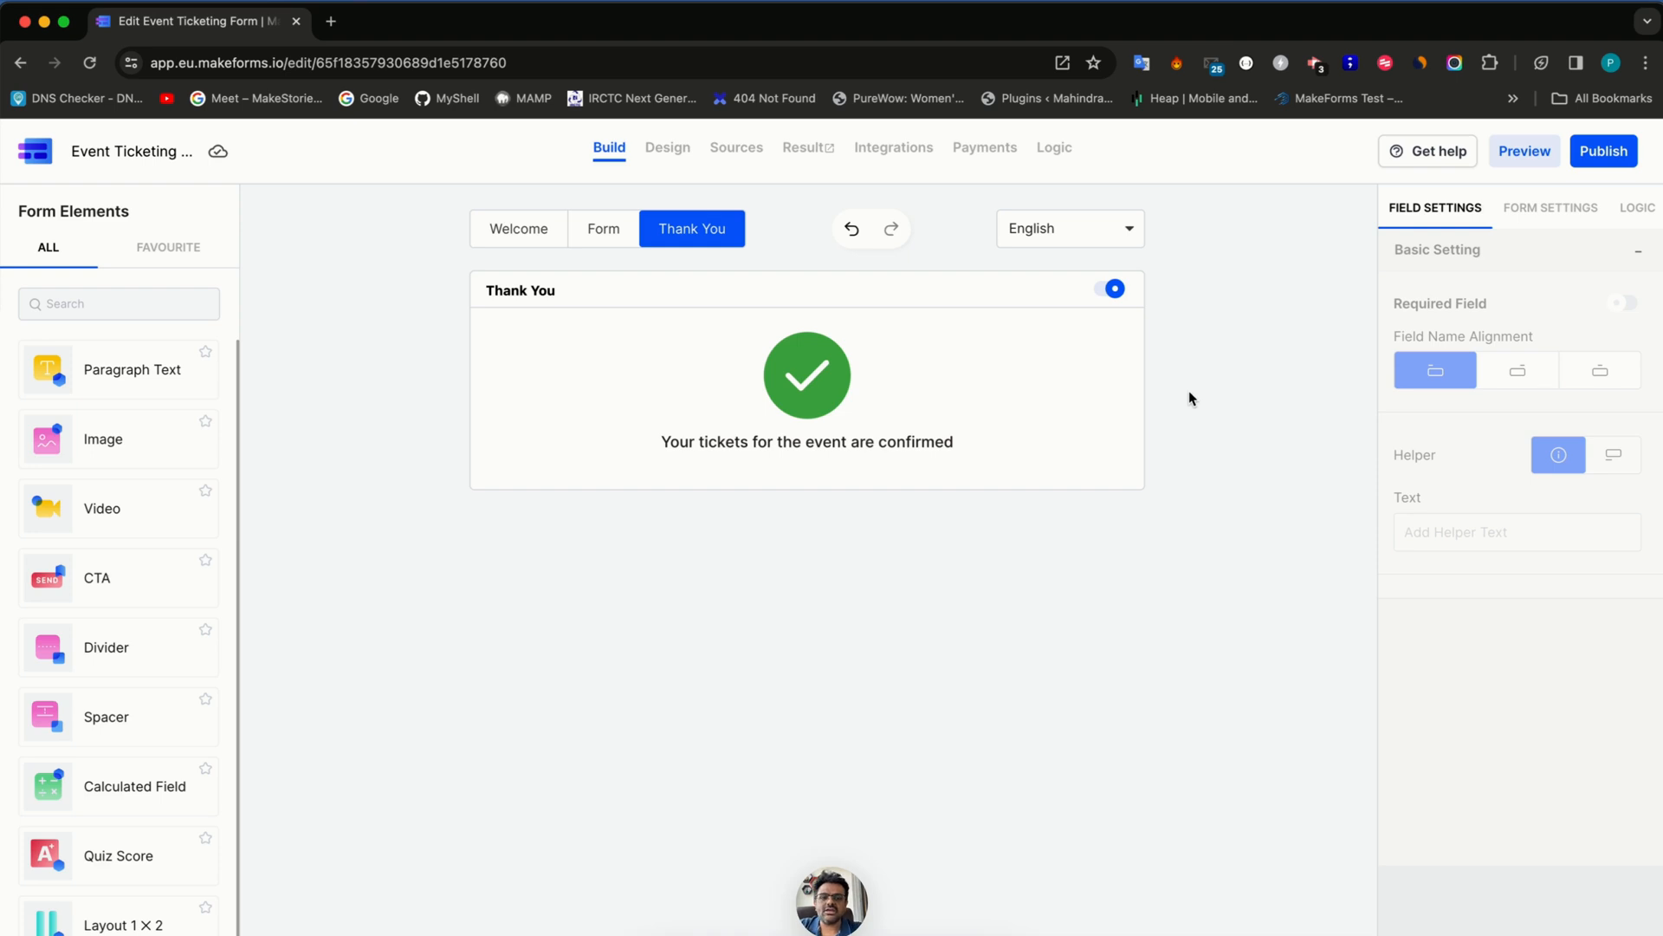
- Publish the form on the default domain and open its live link
click(1605, 161)
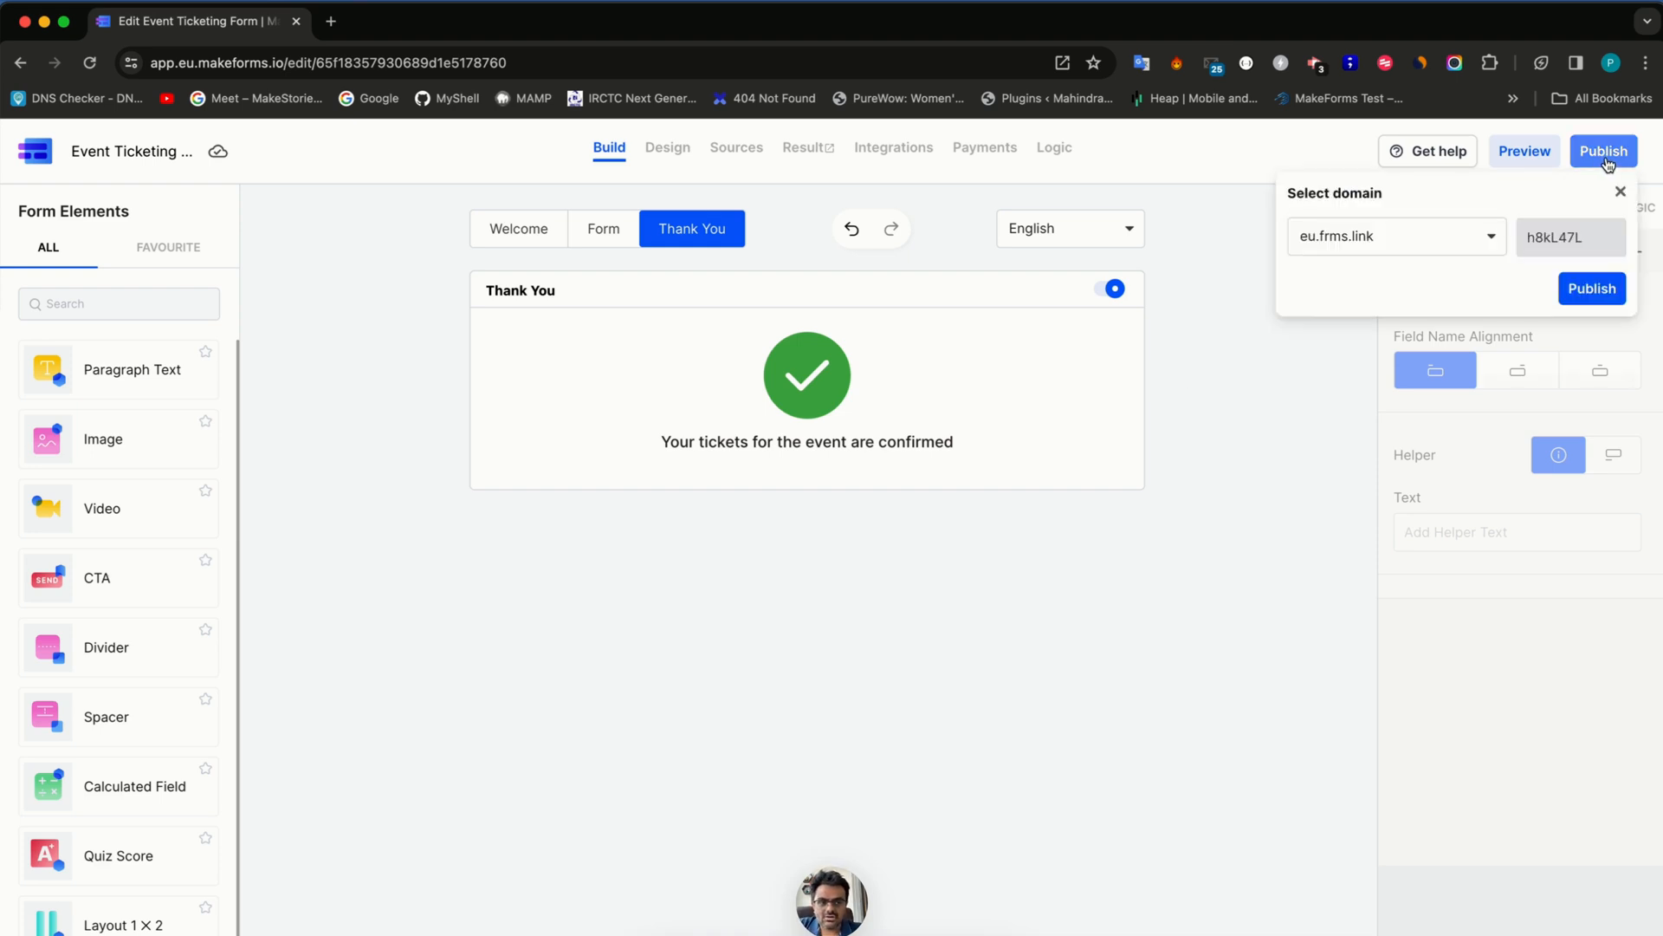
click(1616, 290)
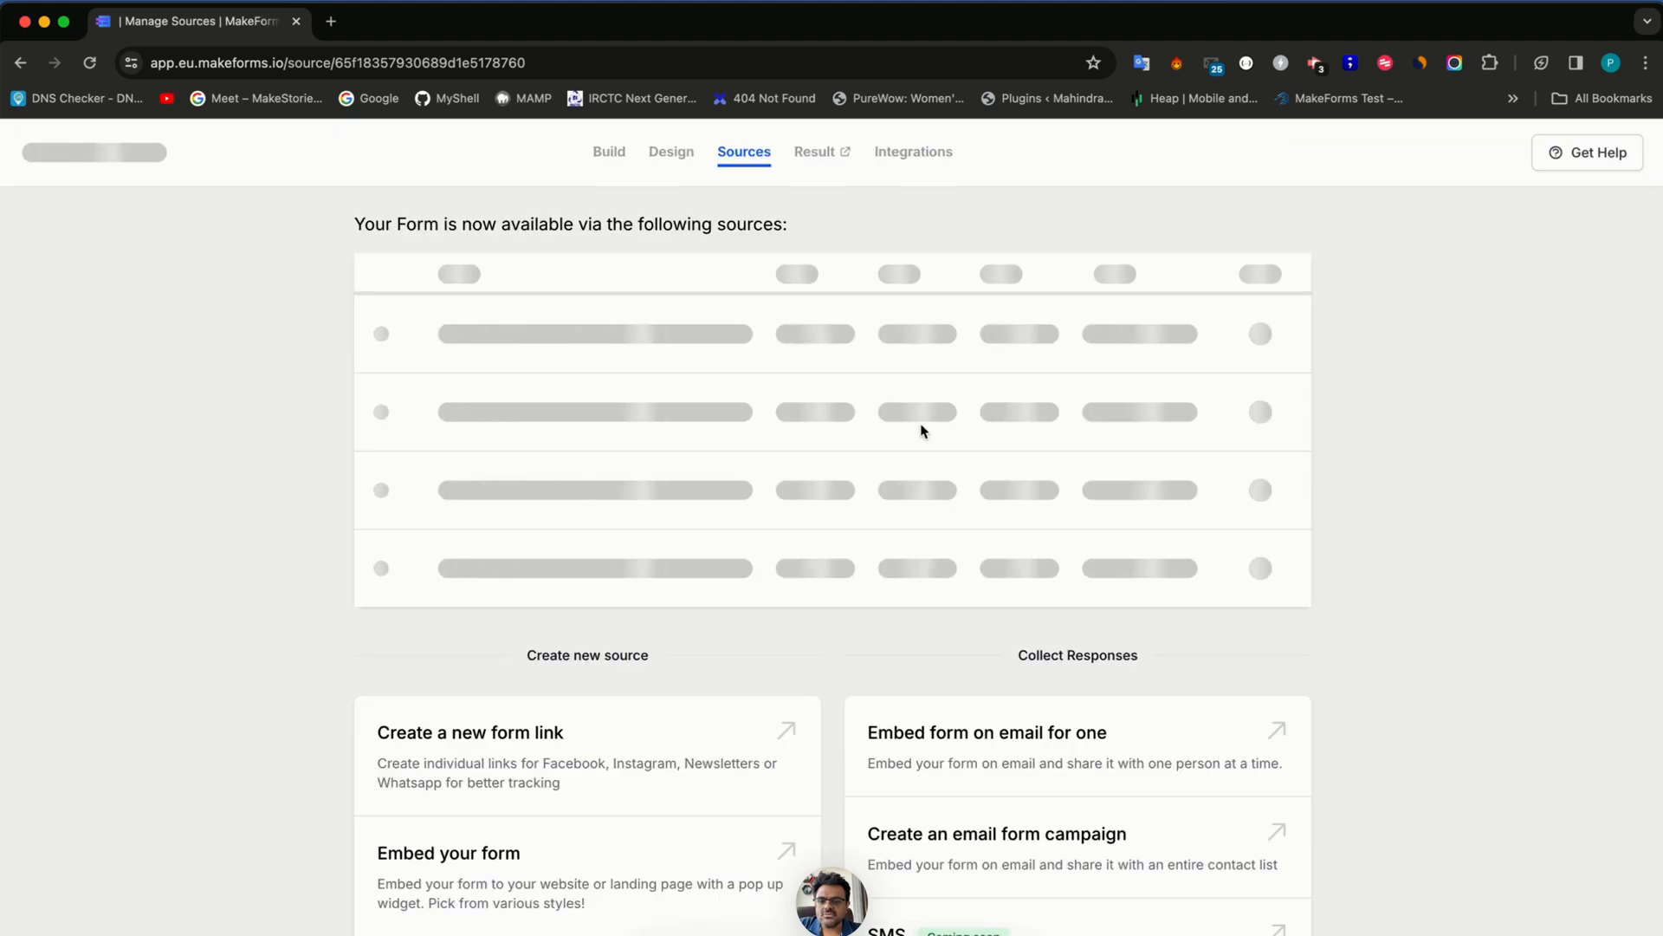
click(660, 345)
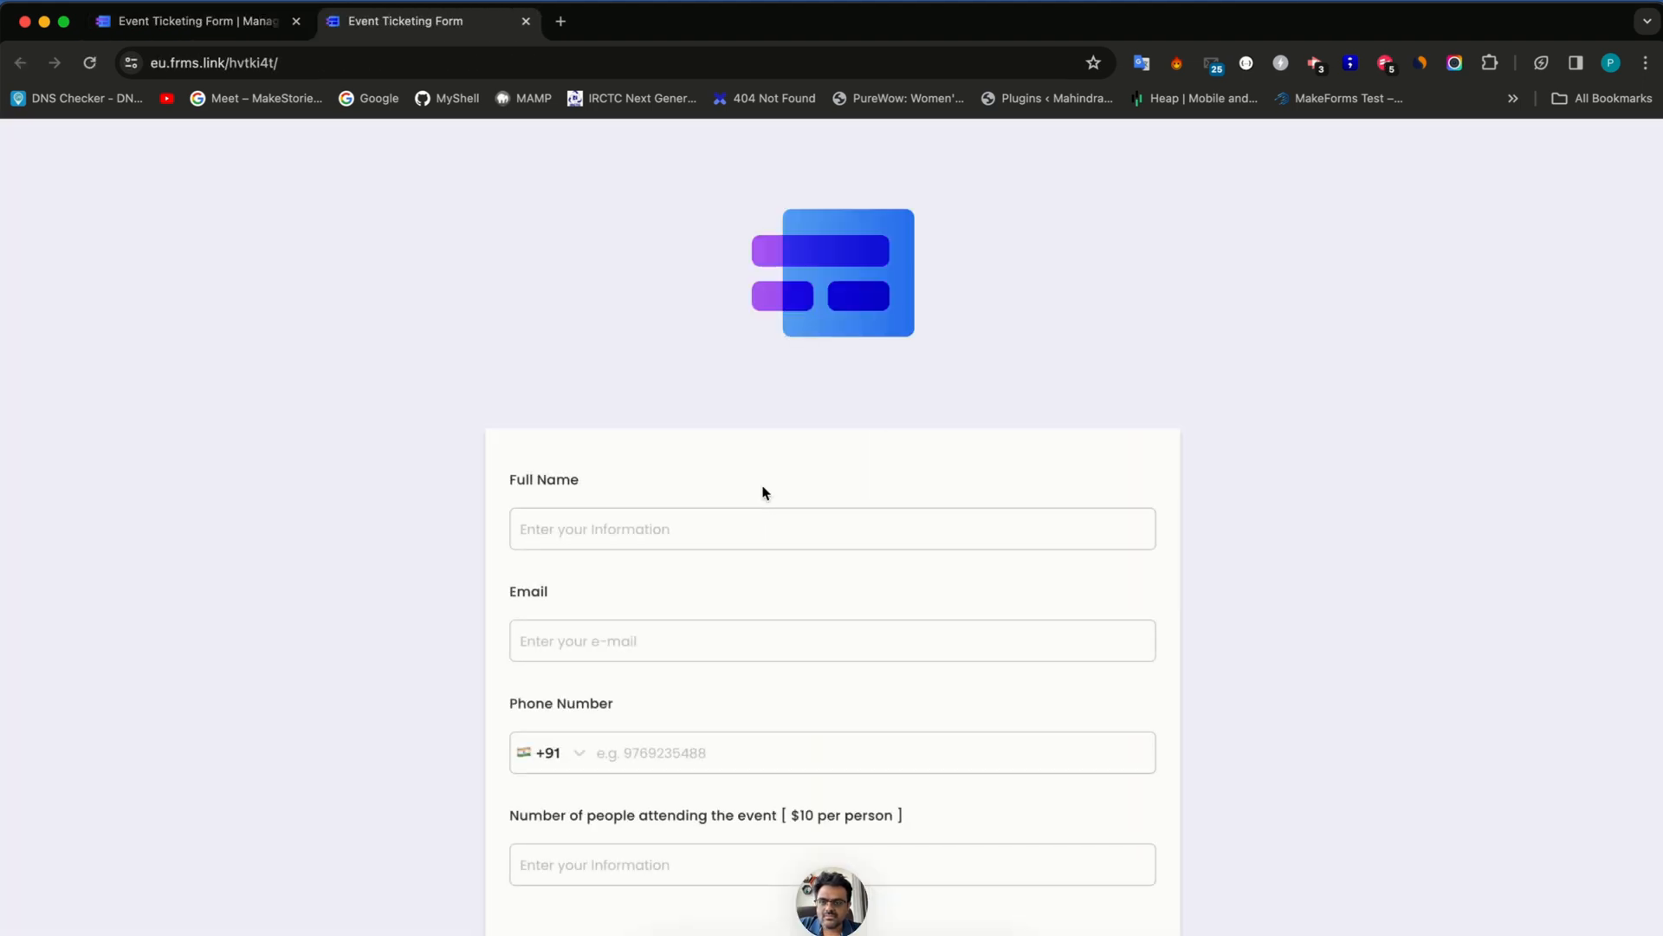
- Submit a test registration with a name, email, phone number and 20 attendees
click(731, 531)
text(Pratik)
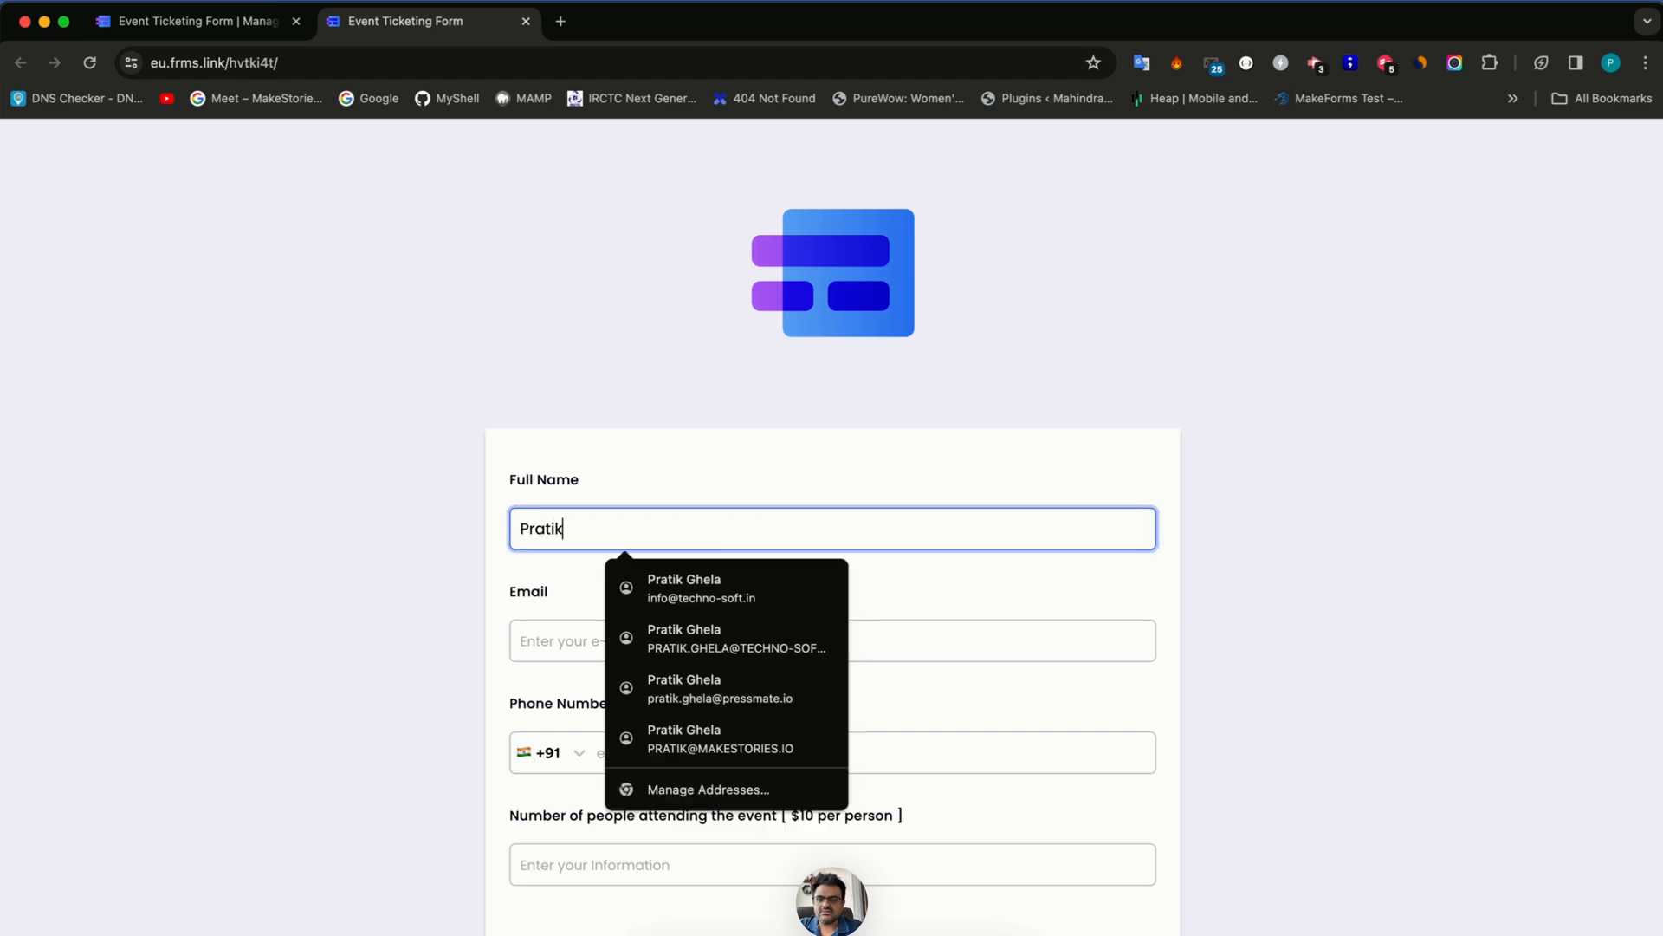
key(Tab)
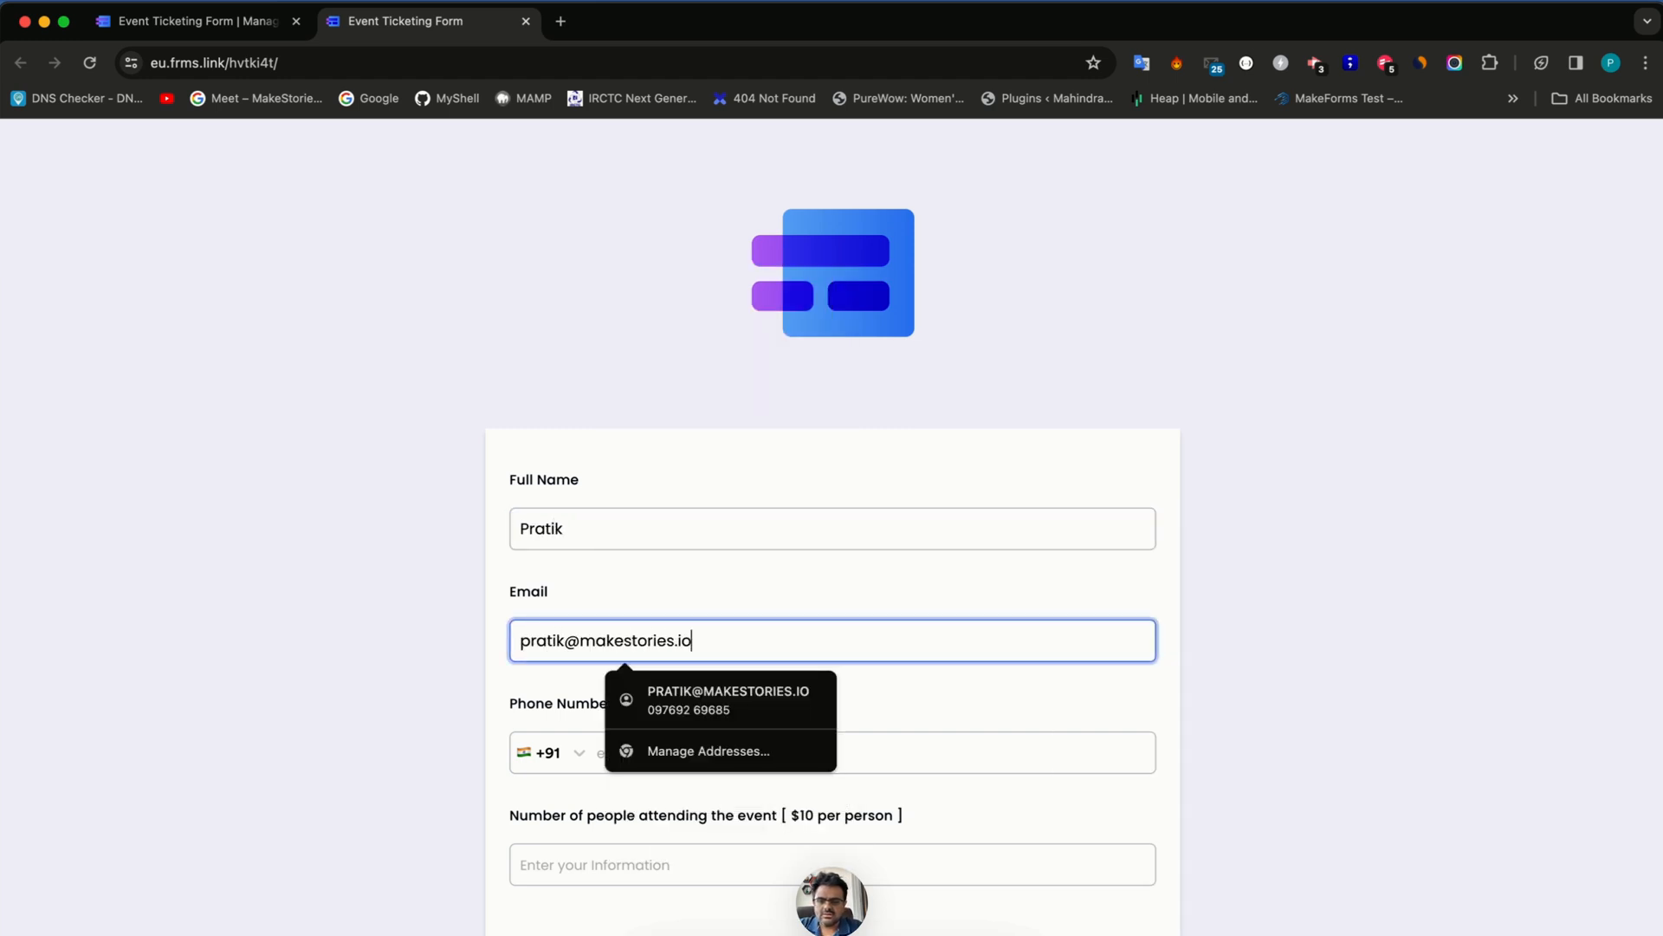
key(Tab)
text(88)
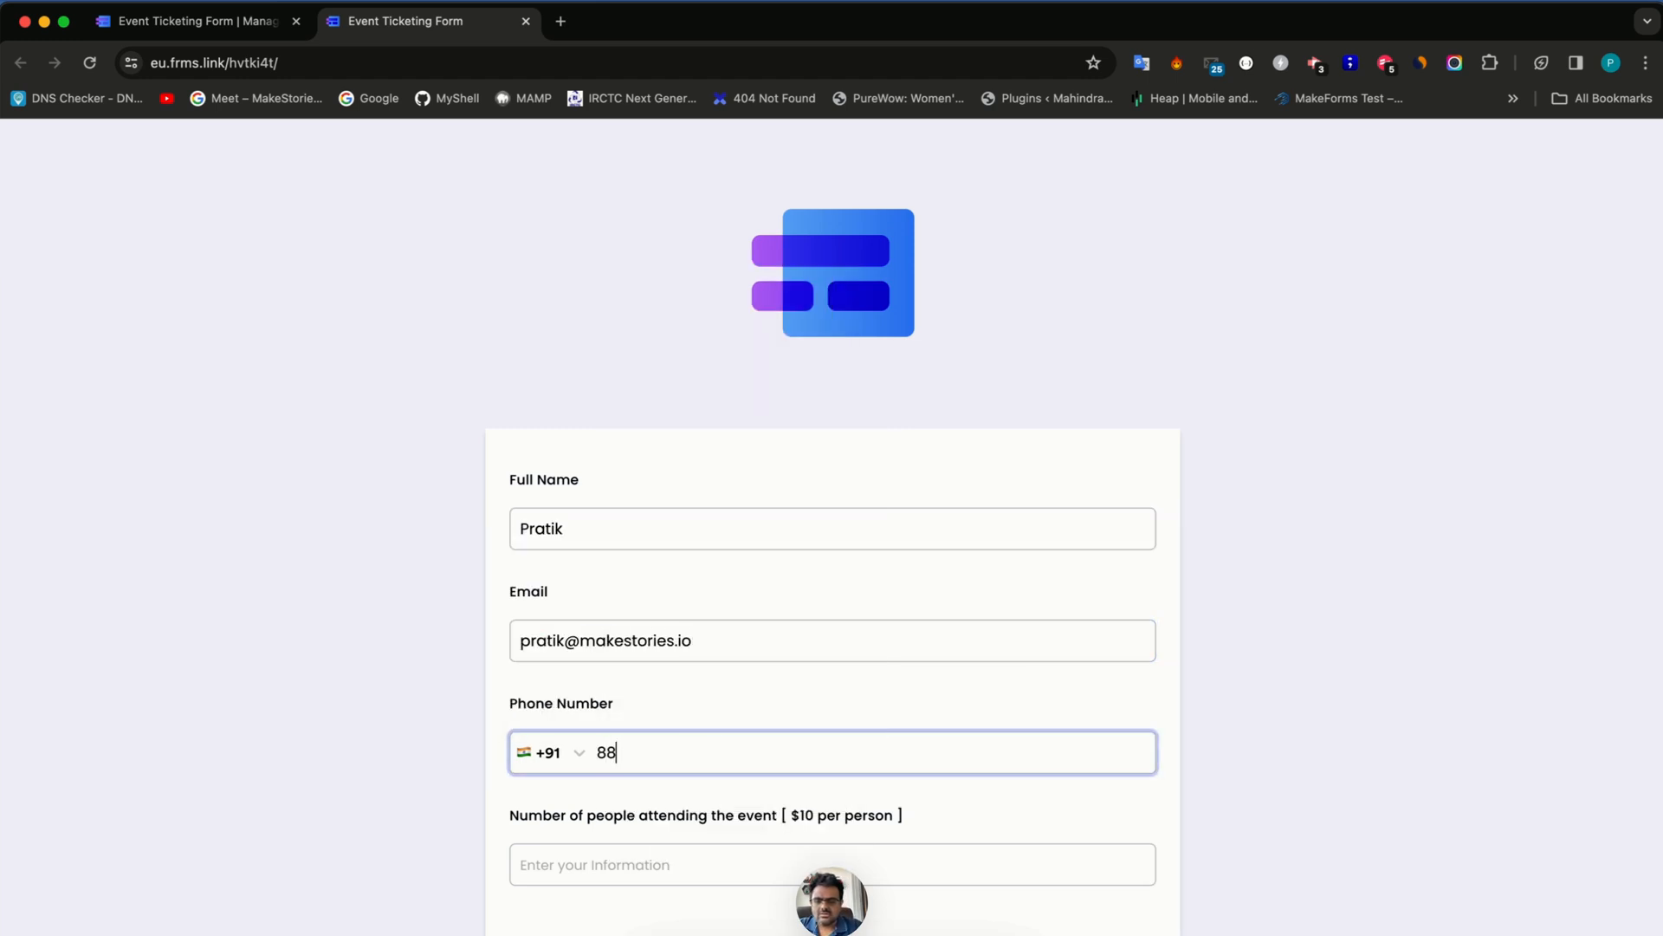
text(8888888)
key(Tab)
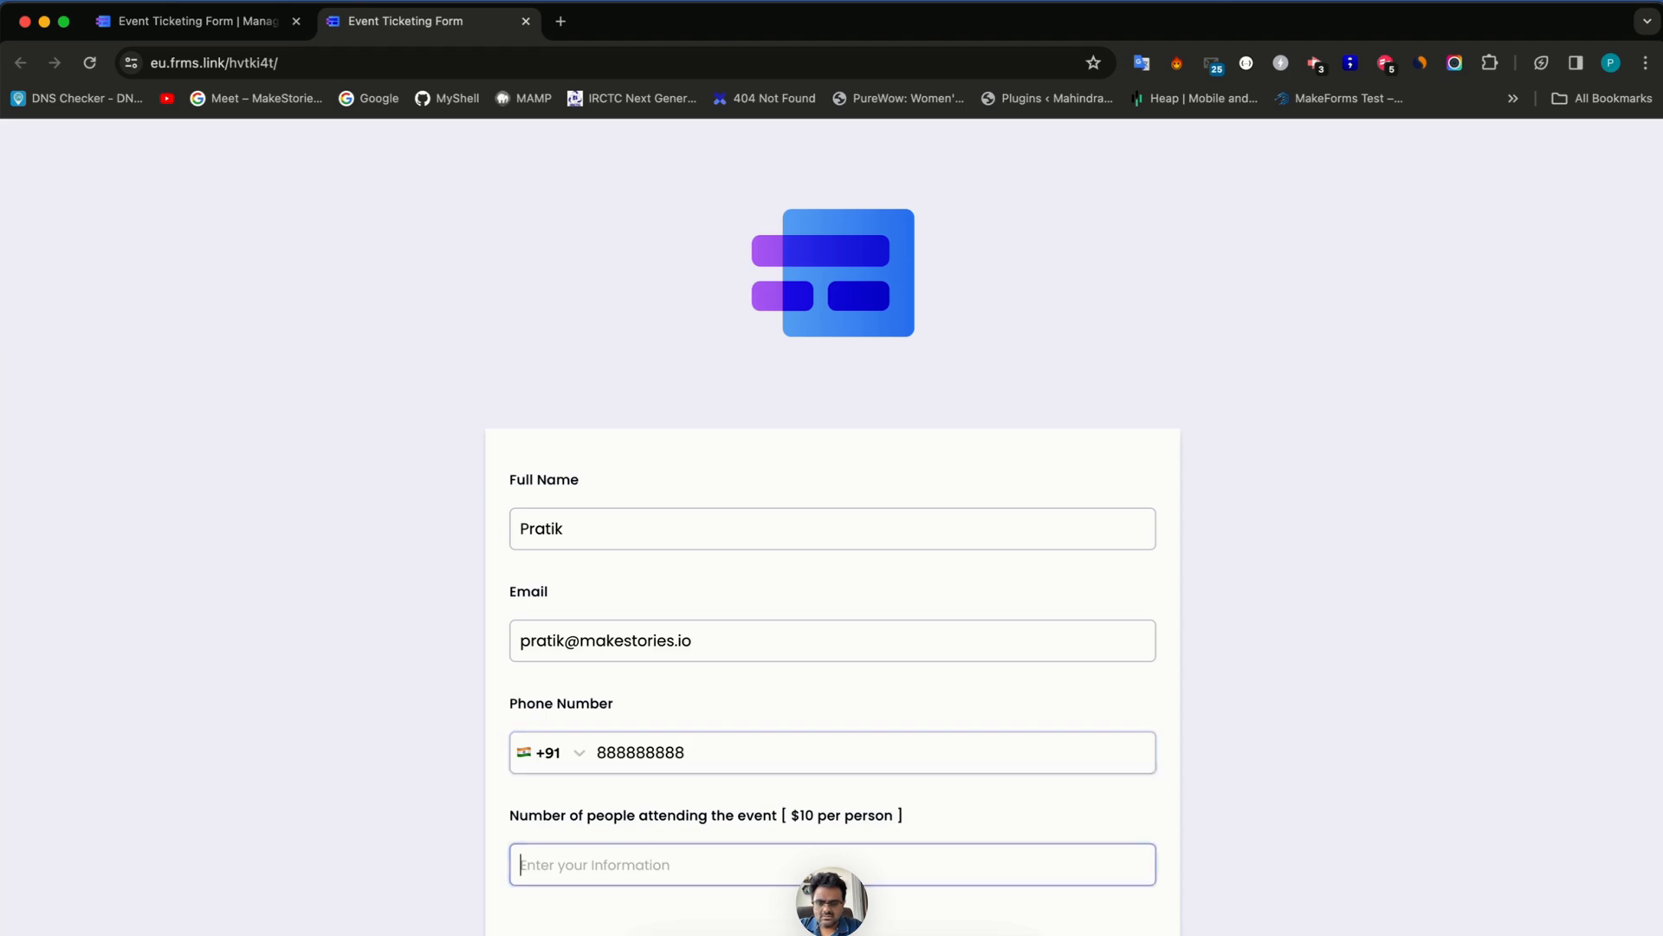
text(20)
scroll(813, 456, down, 3)
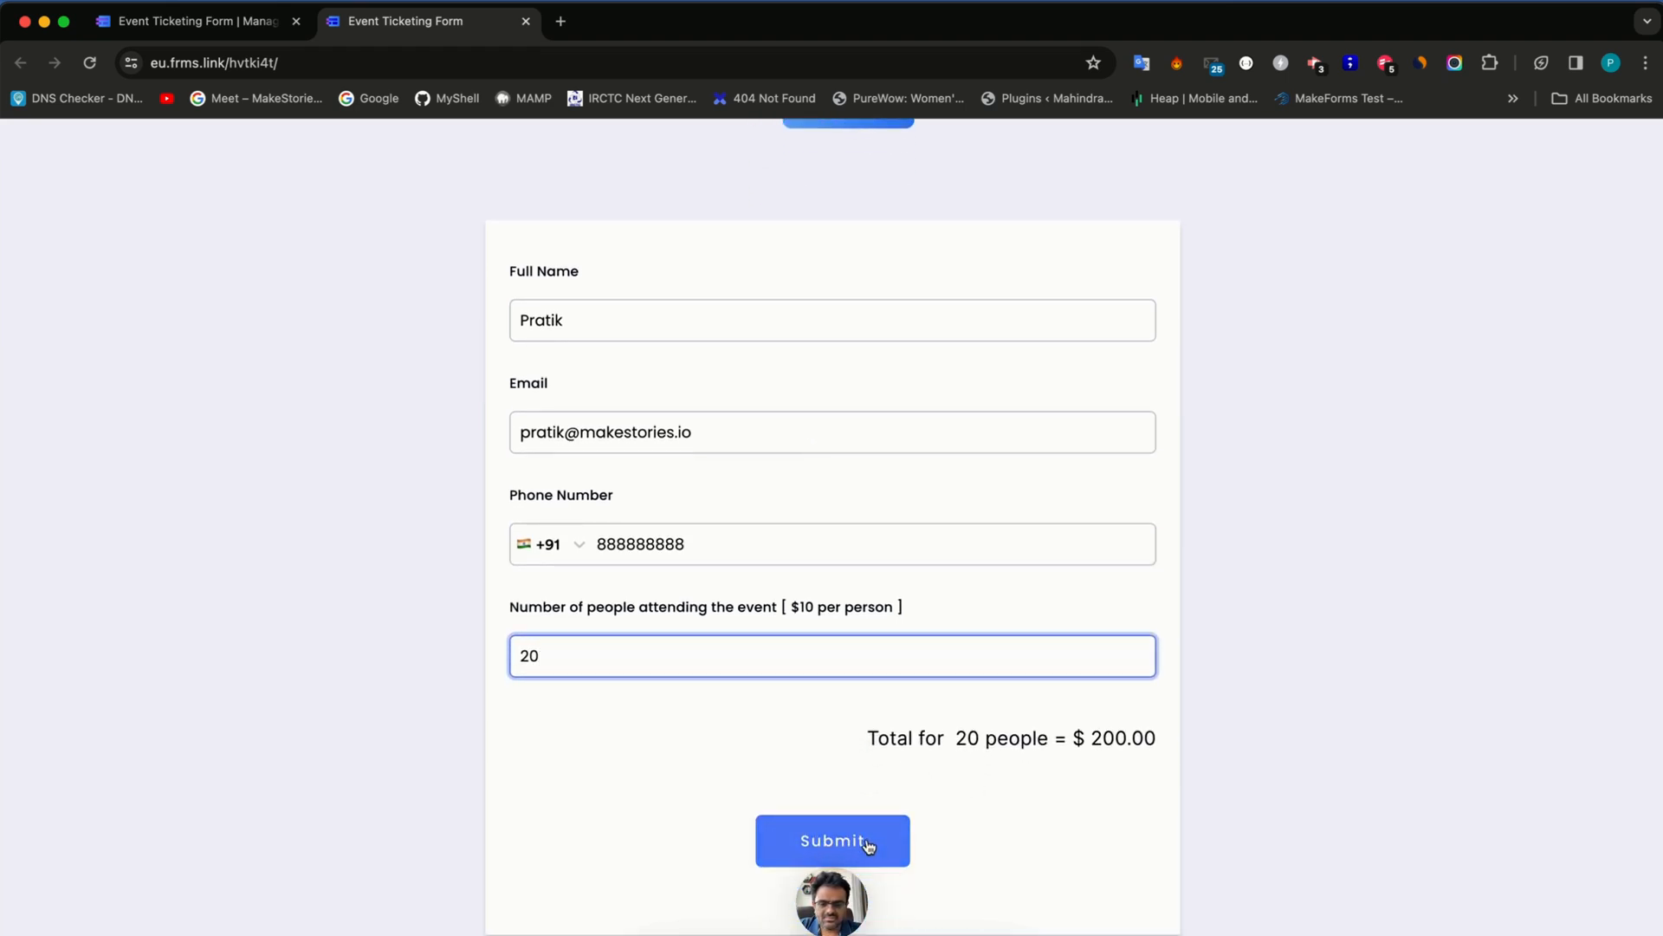
click(867, 841)
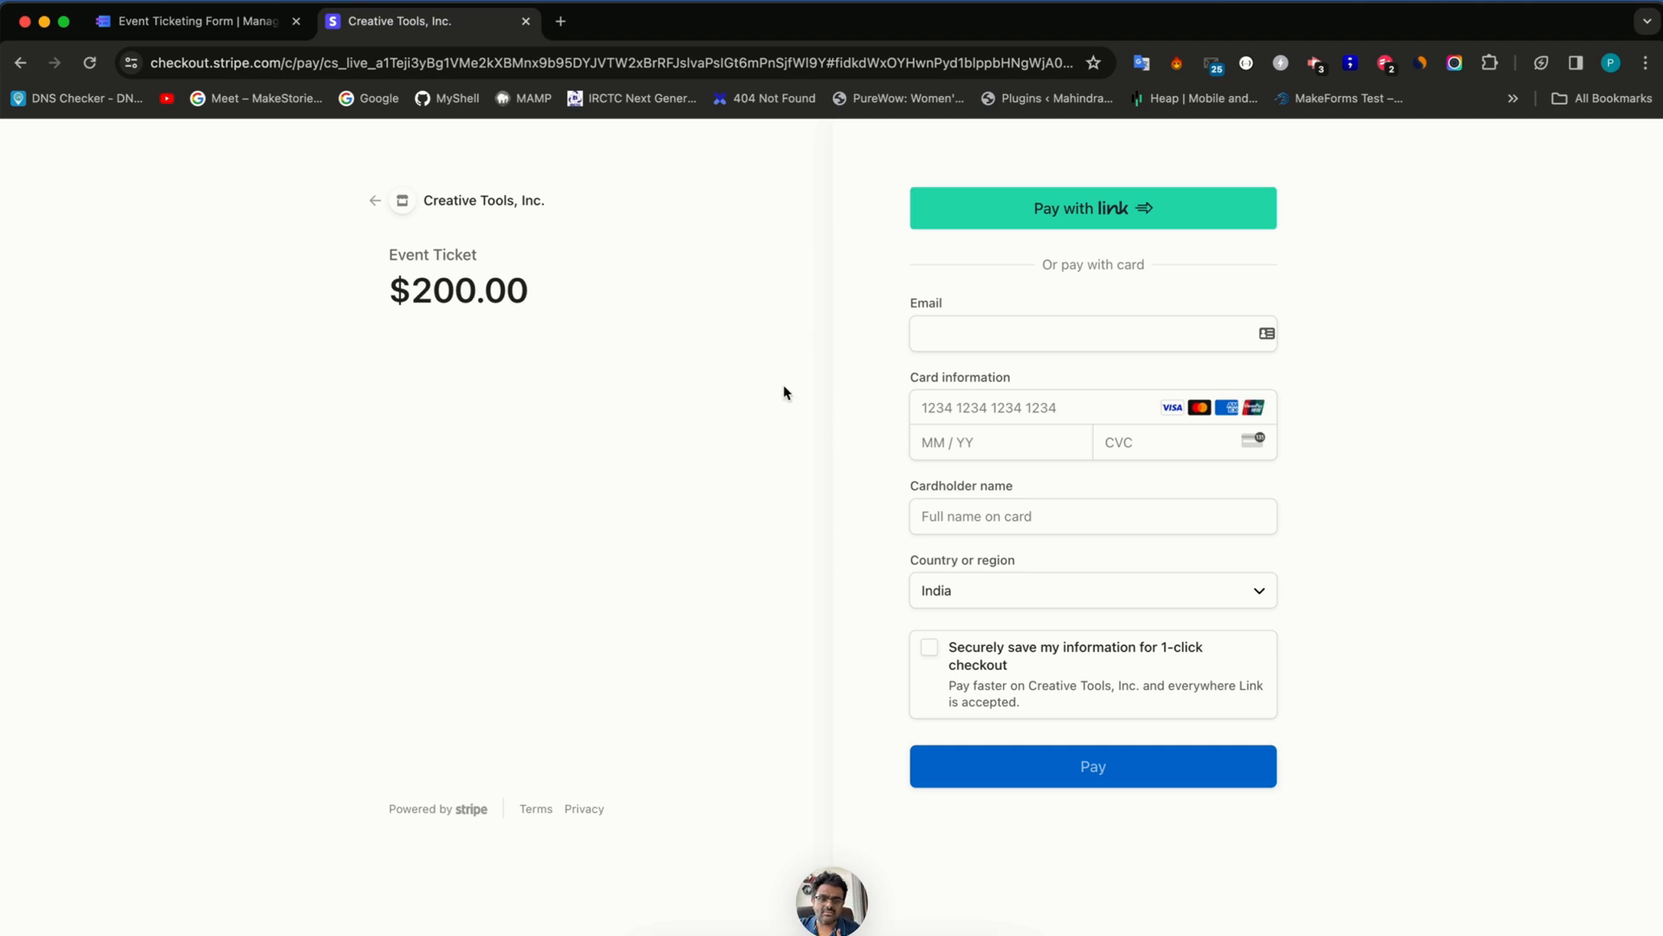
- Cancel the $200 Stripe checkout, check the payment-failed message, and close that tab
click(374, 203)
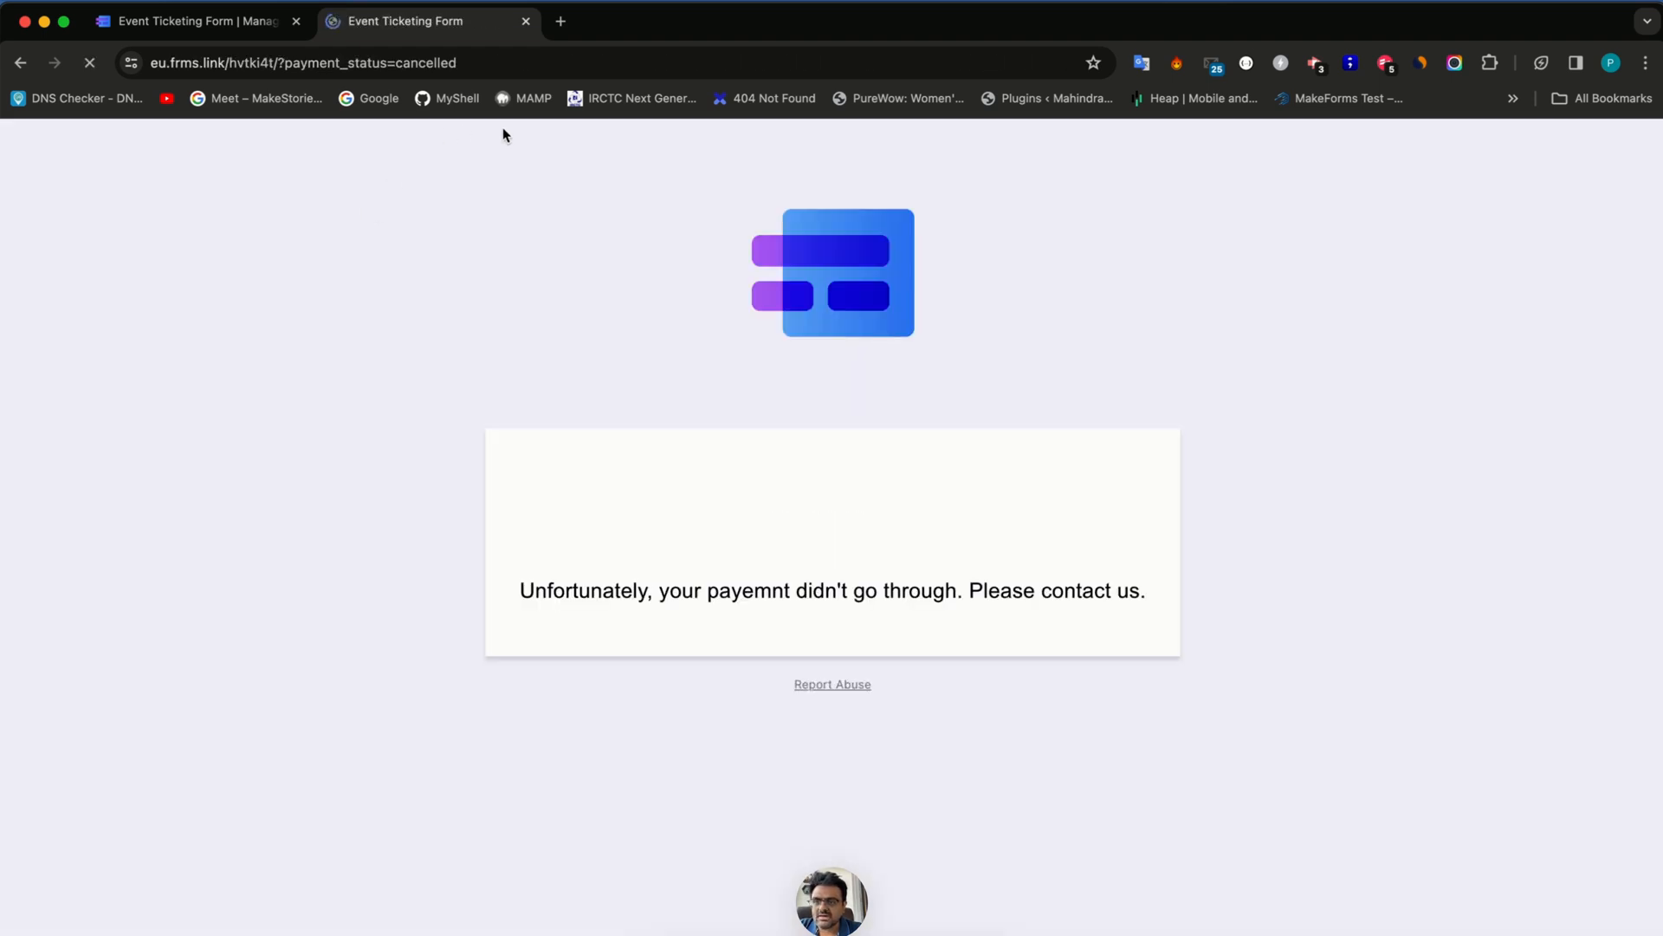
triple_click(609, 598)
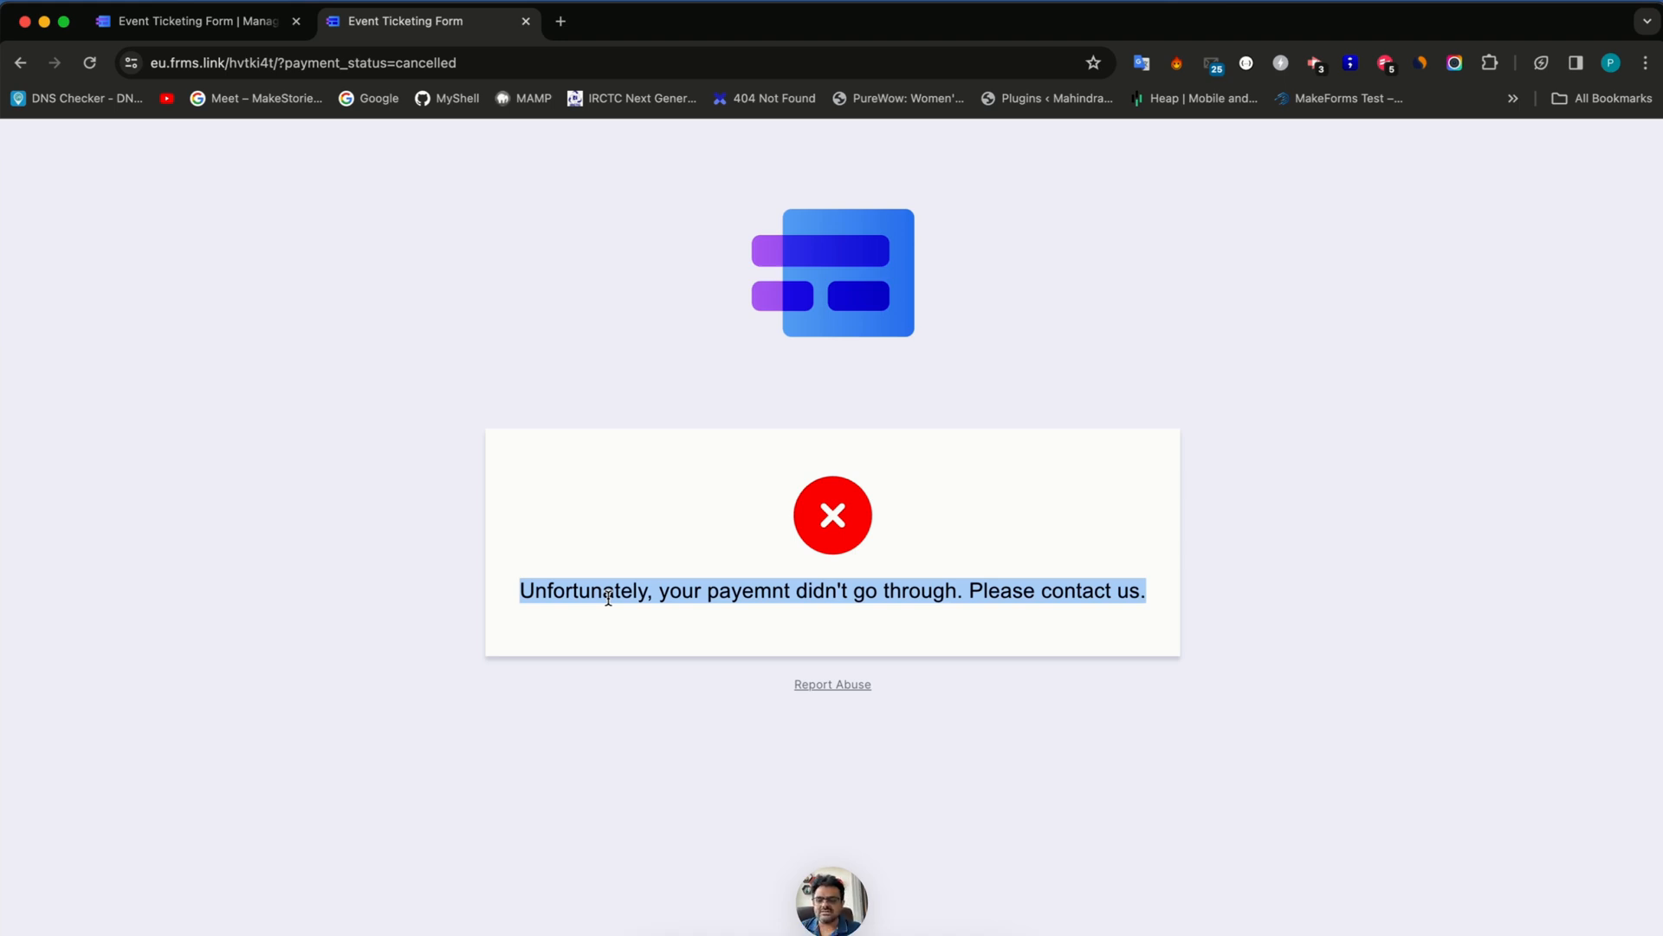
key(super+w)
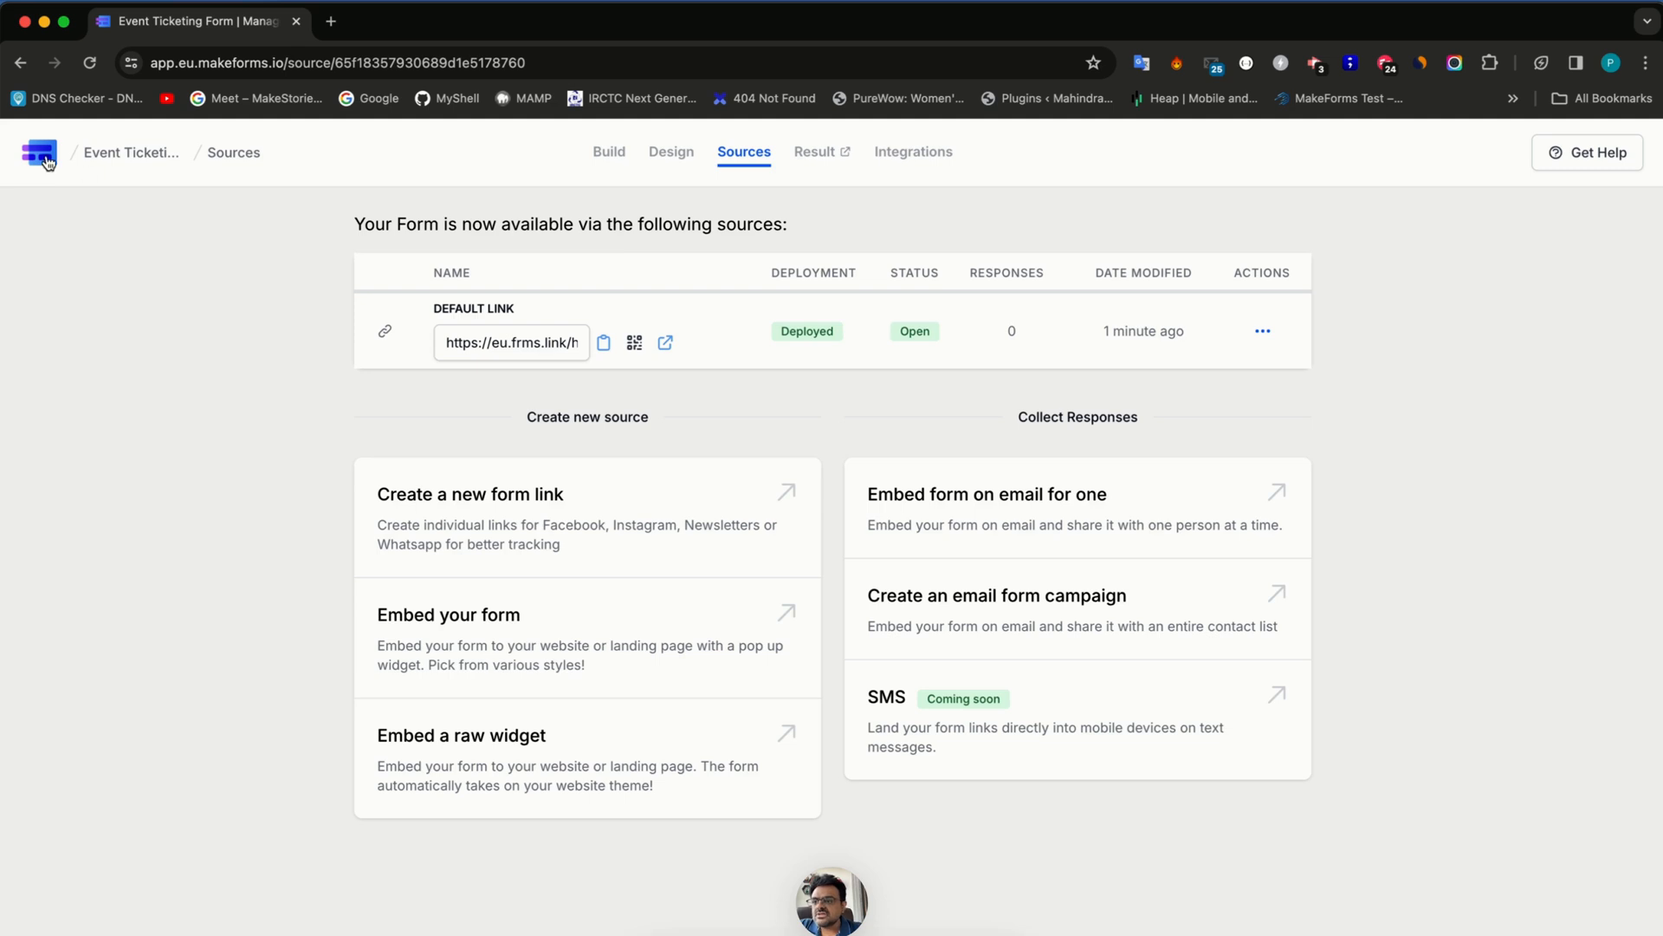
- Create a new standard form from scratch named 'Payment Collection Form'
click(45, 161)
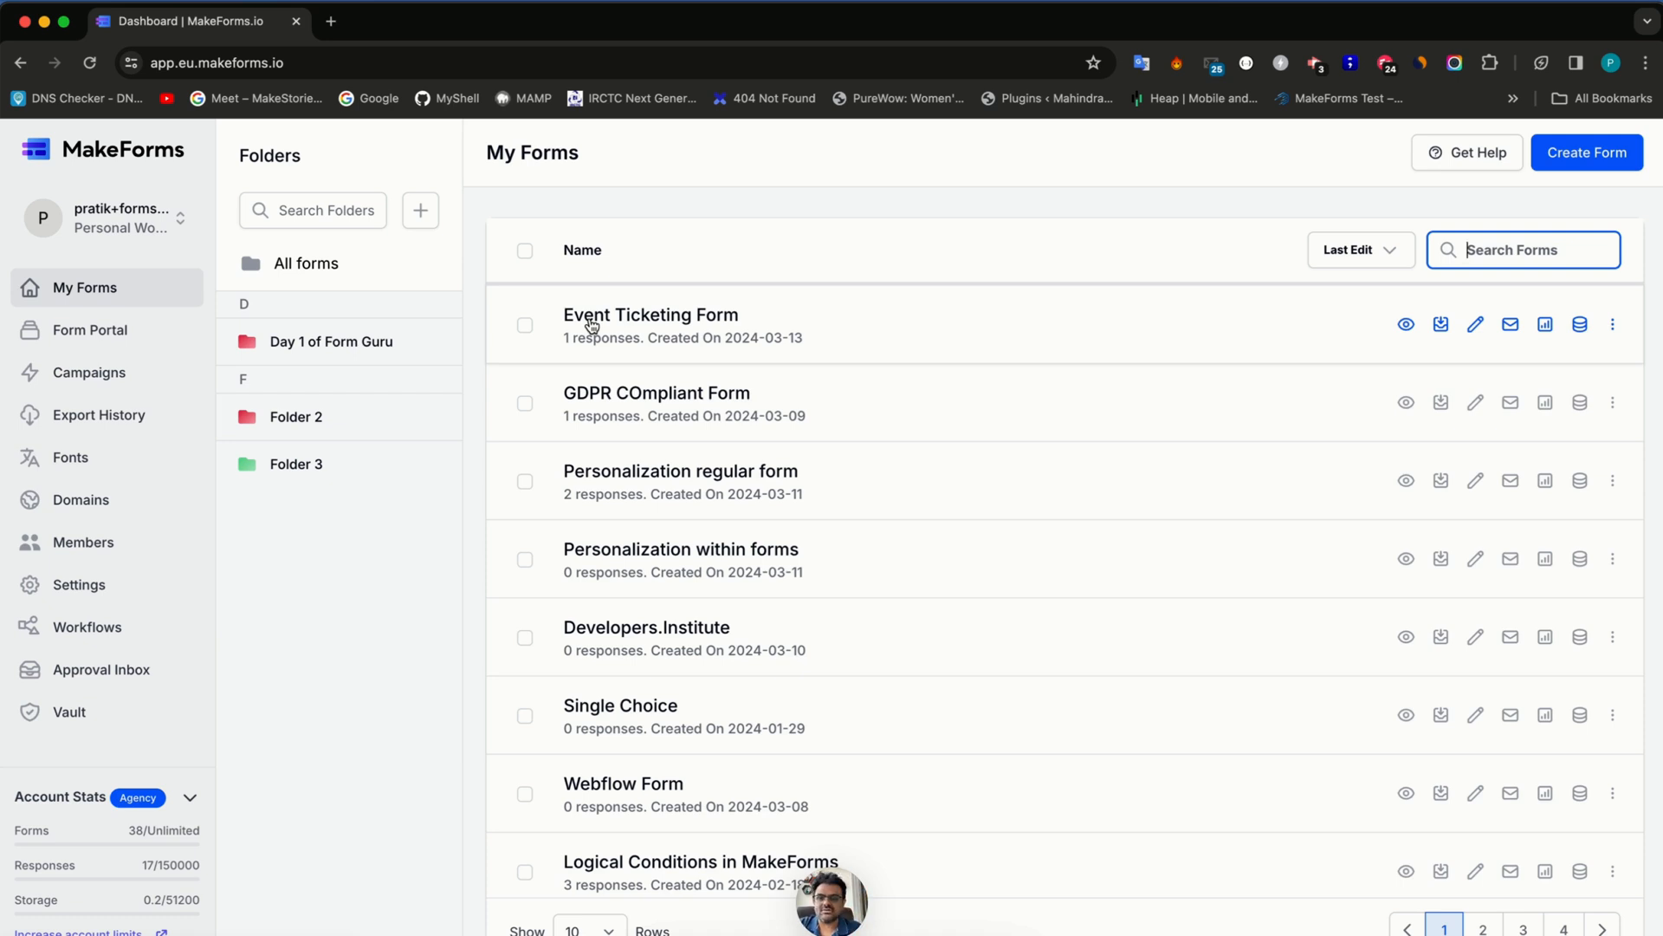
click(1607, 154)
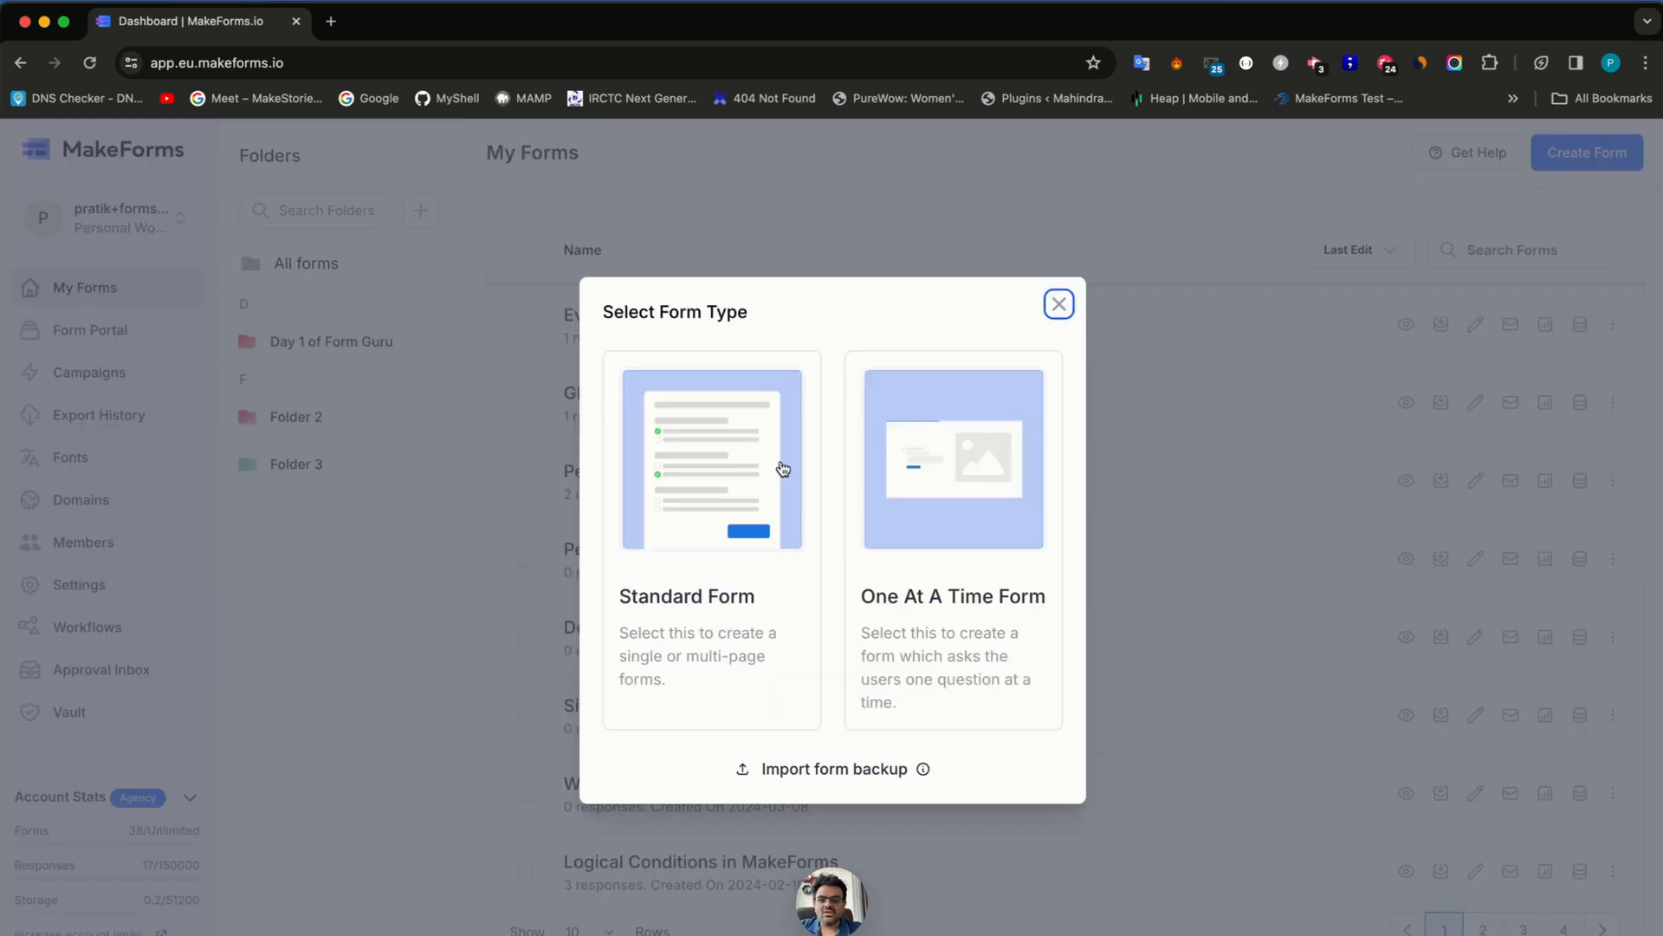
click(779, 468)
click(606, 526)
text(P)
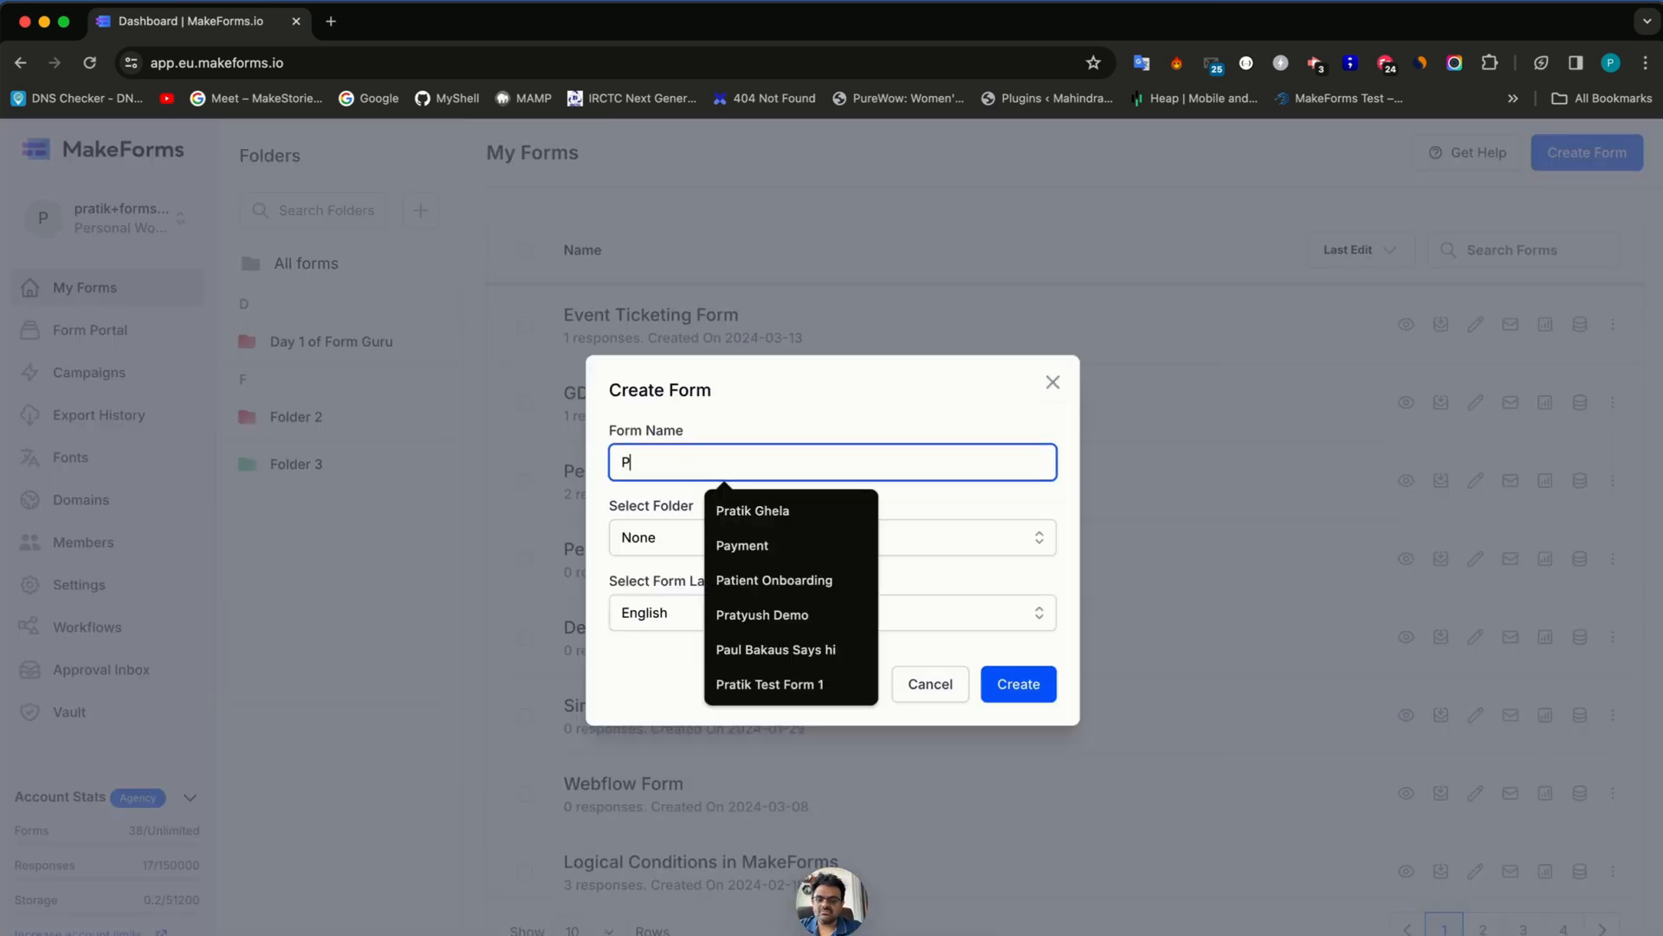
text(ayment Collection Form)
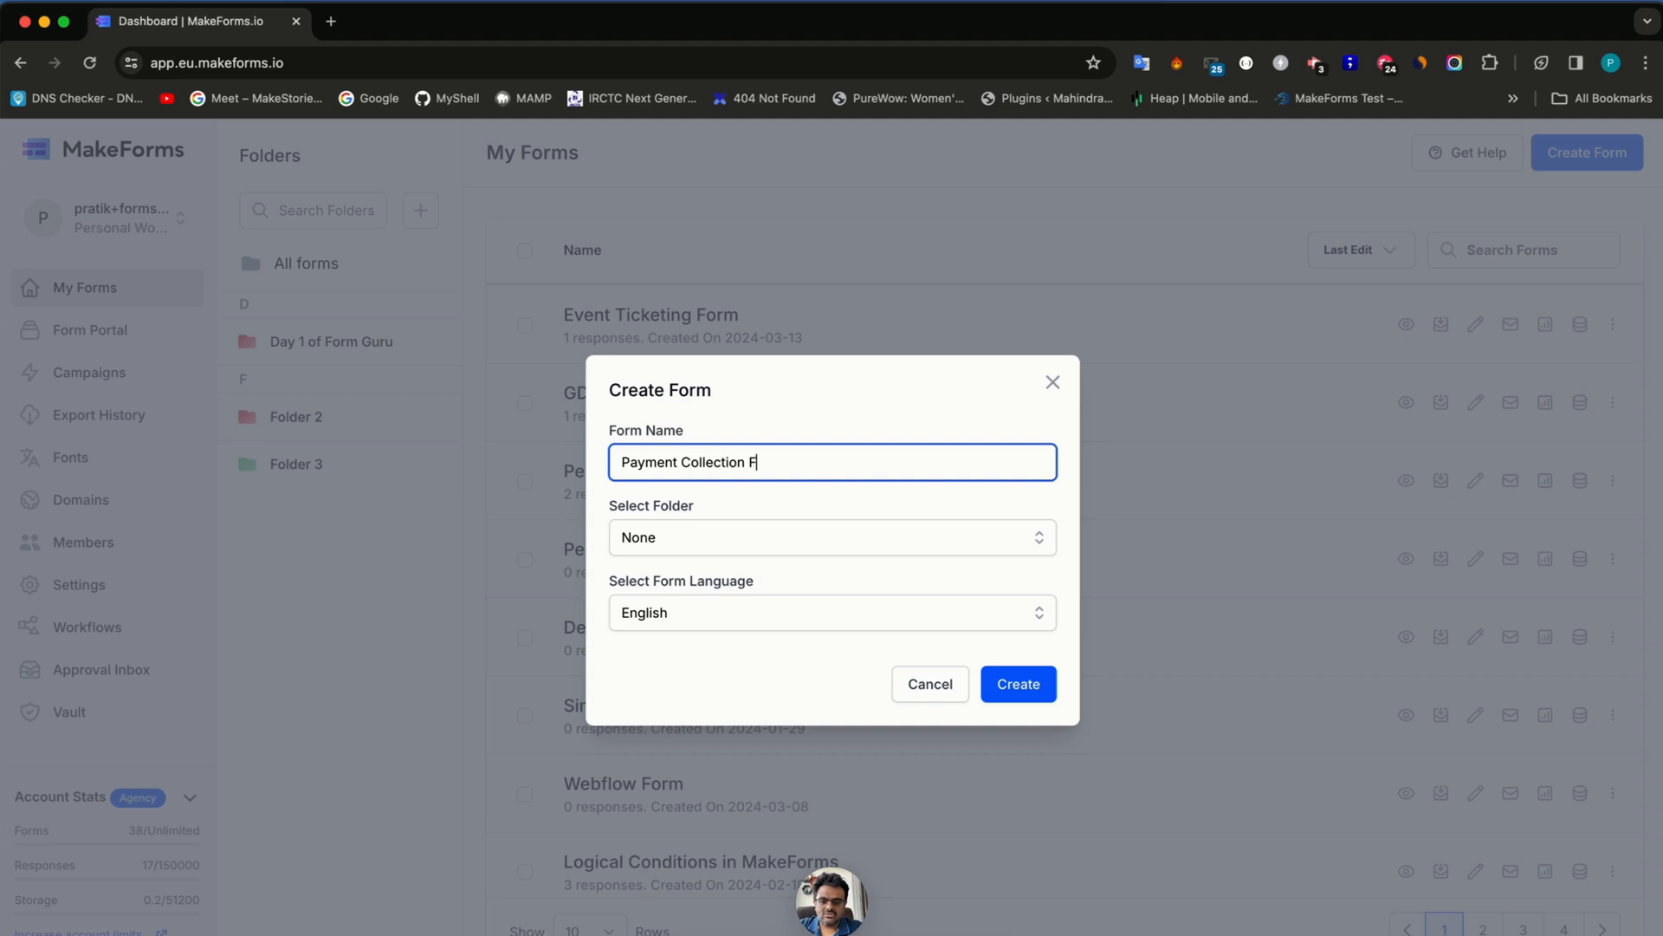
click(998, 686)
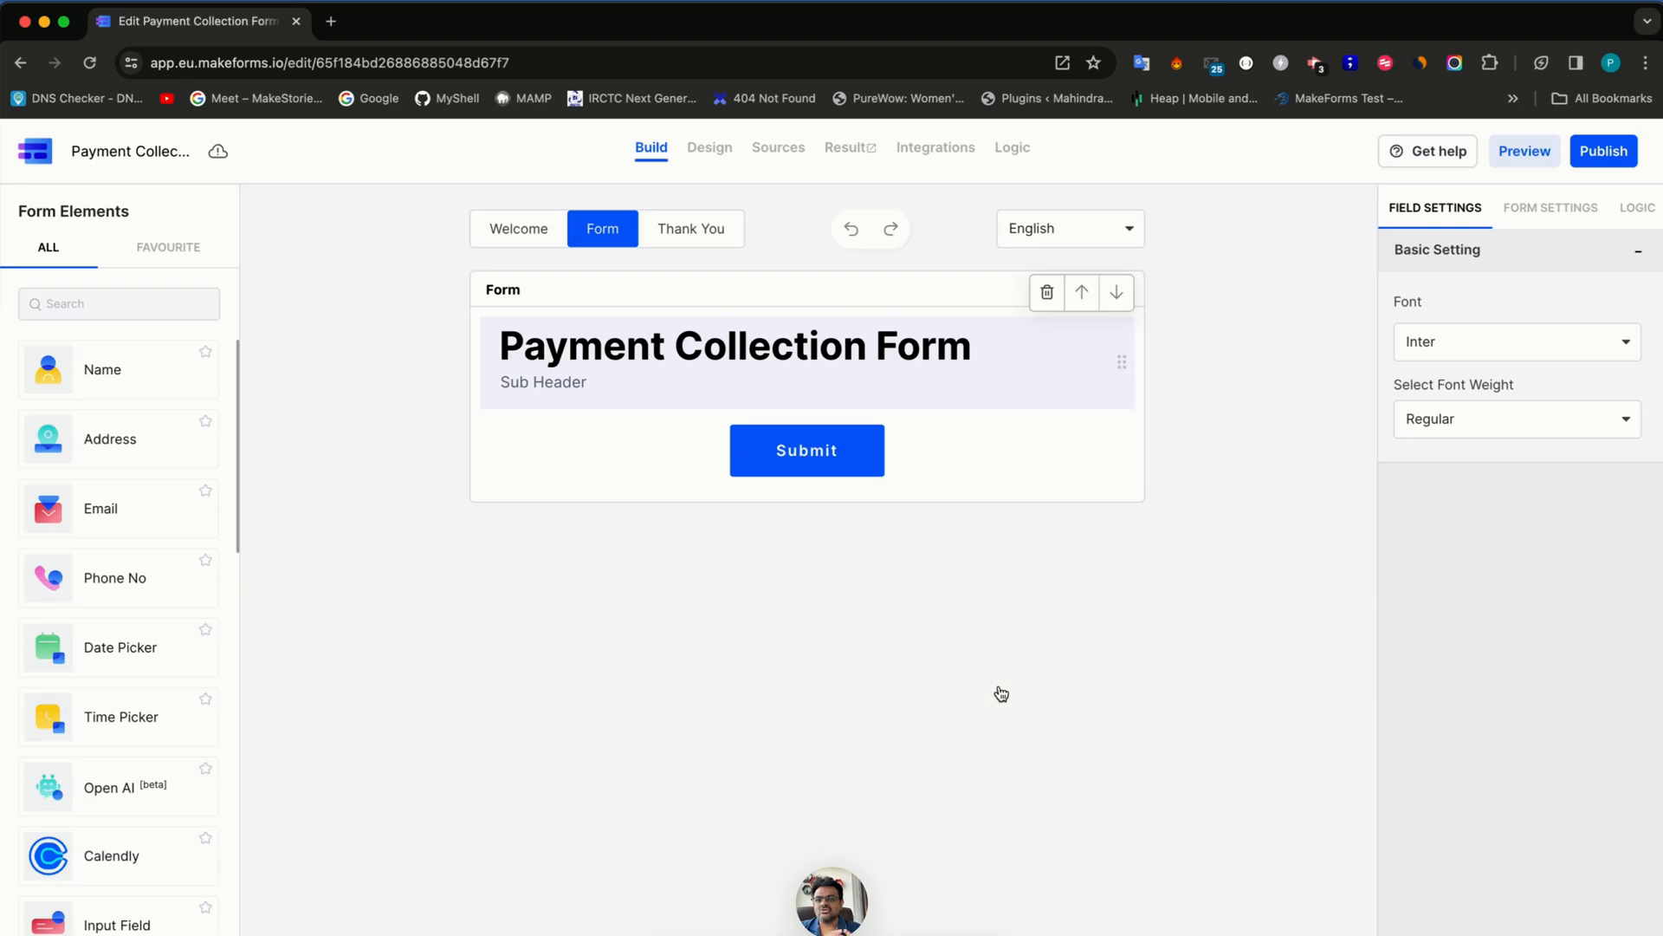
- Delete the title header, add Email and Phone Number fields, and discard the Address field
click(1046, 292)
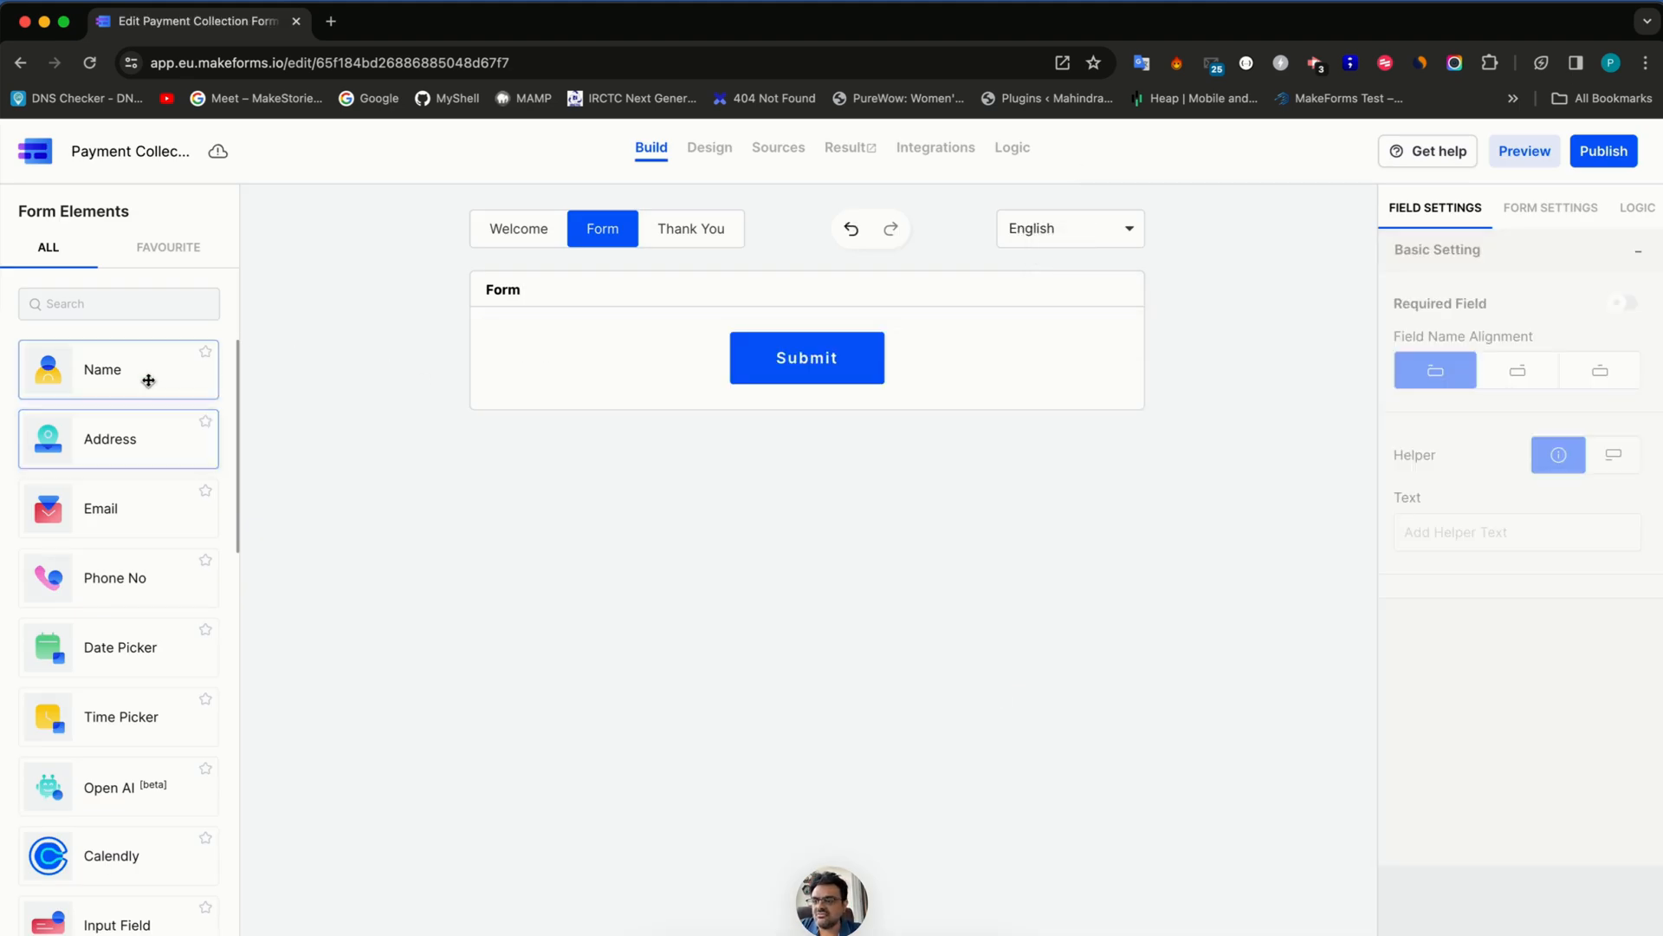
click(146, 436)
click(138, 523)
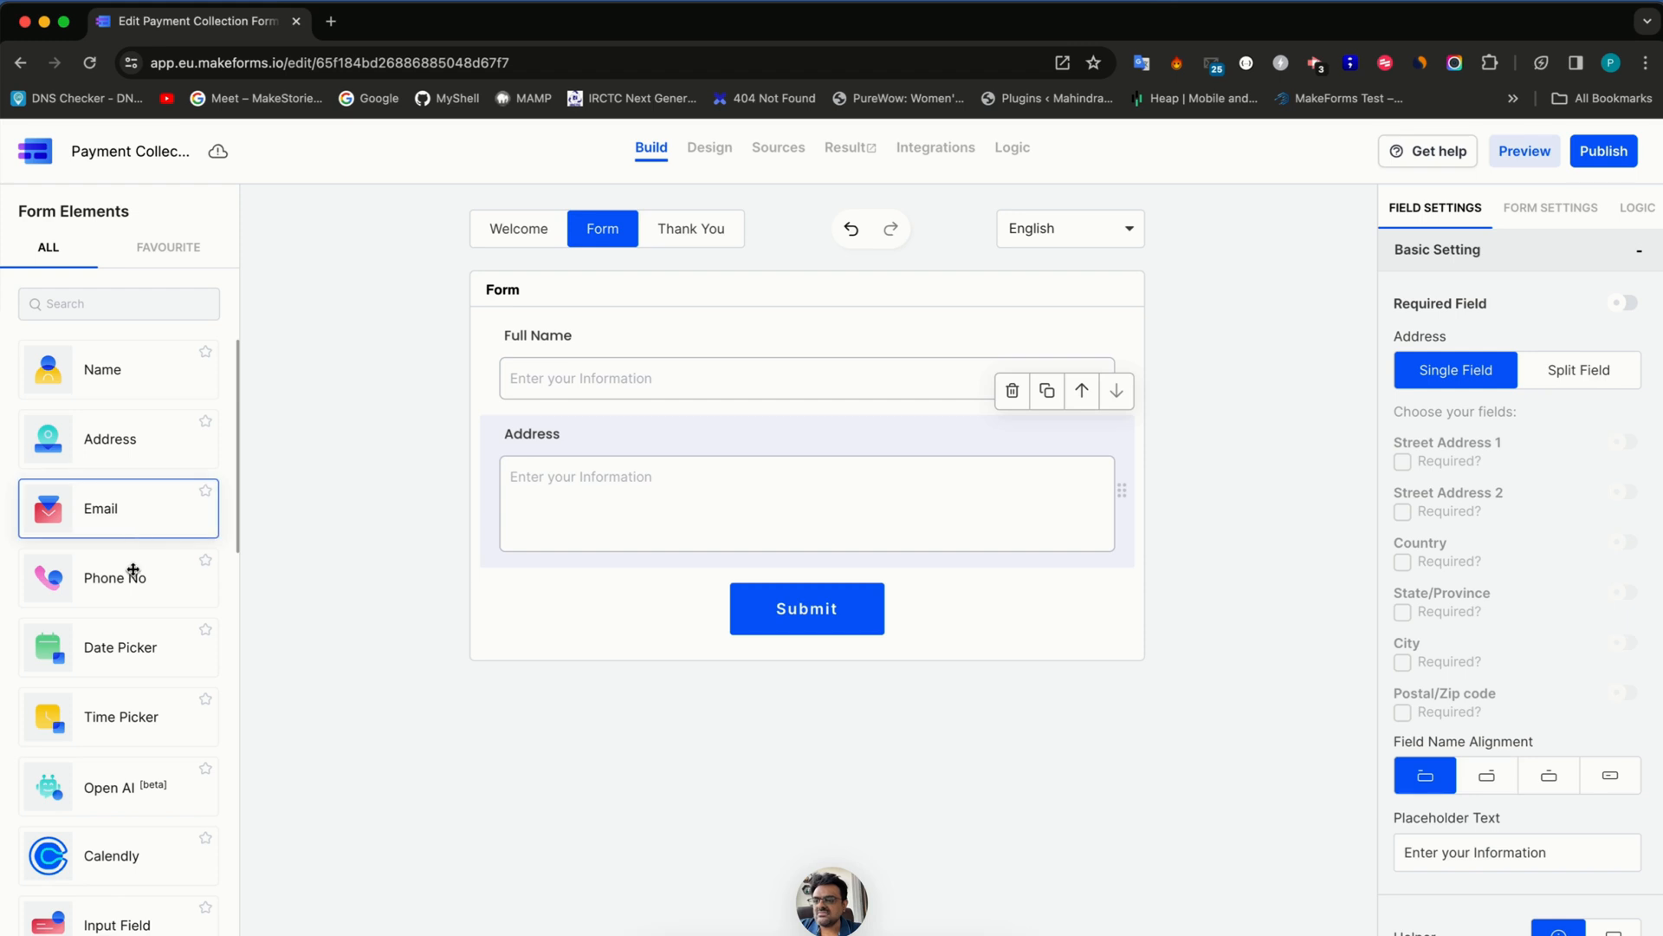
click(130, 598)
click(549, 468)
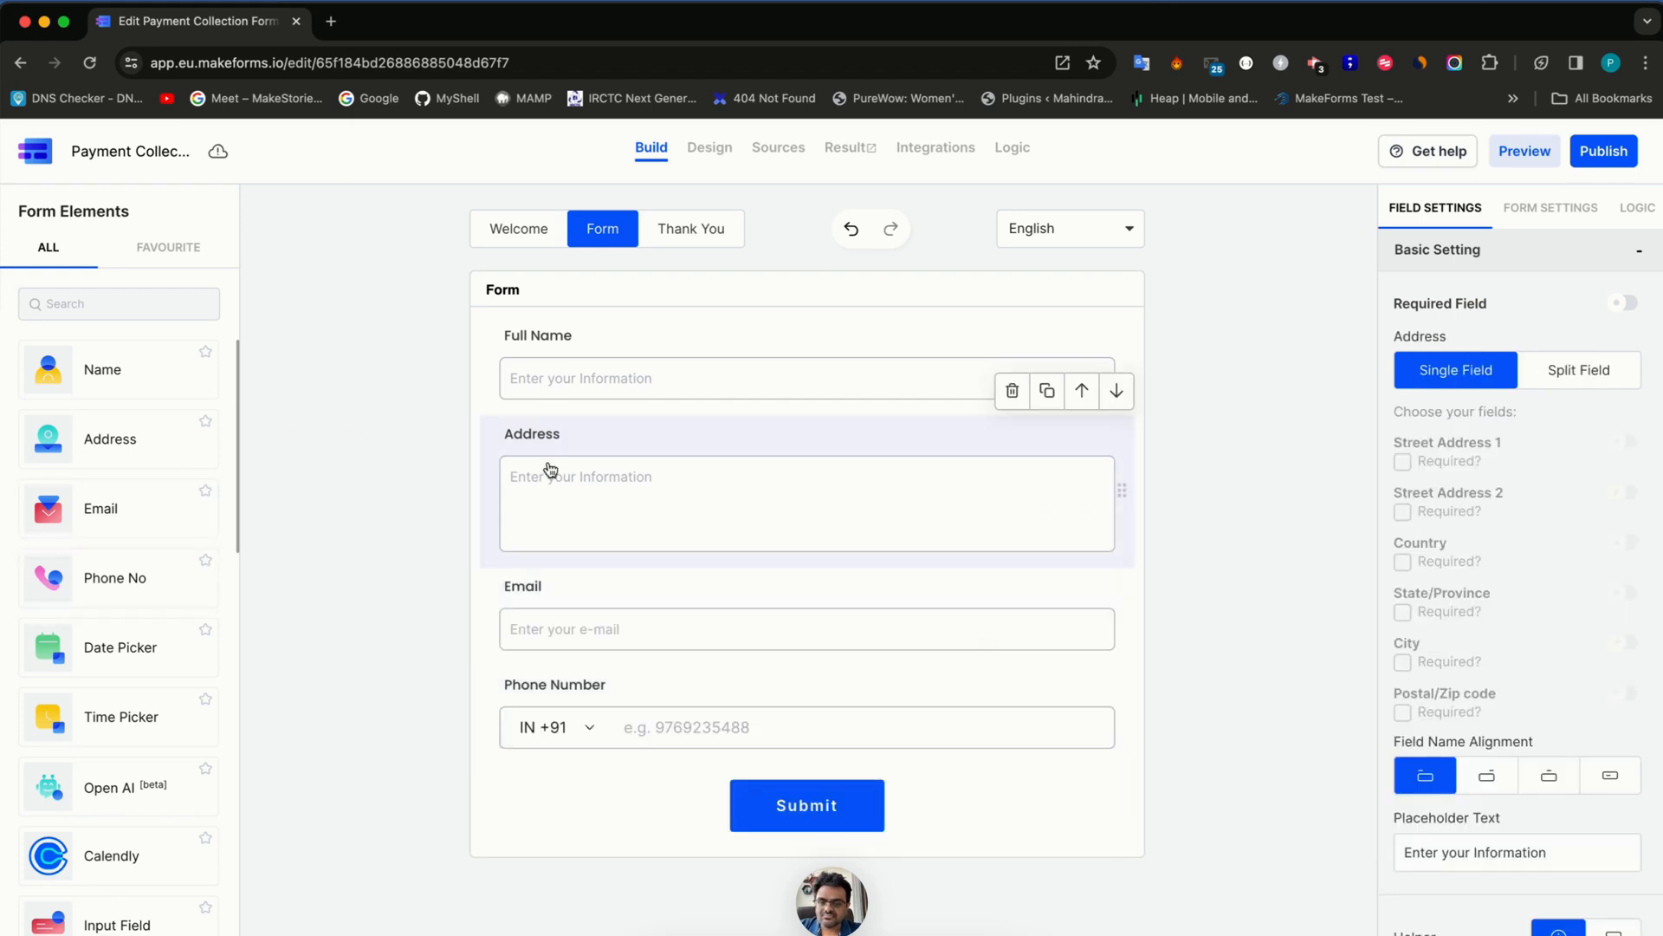
click(1006, 389)
- Add a number field below Phone Number labelled 'Amount to pay [ in USD ]'
click(102, 305)
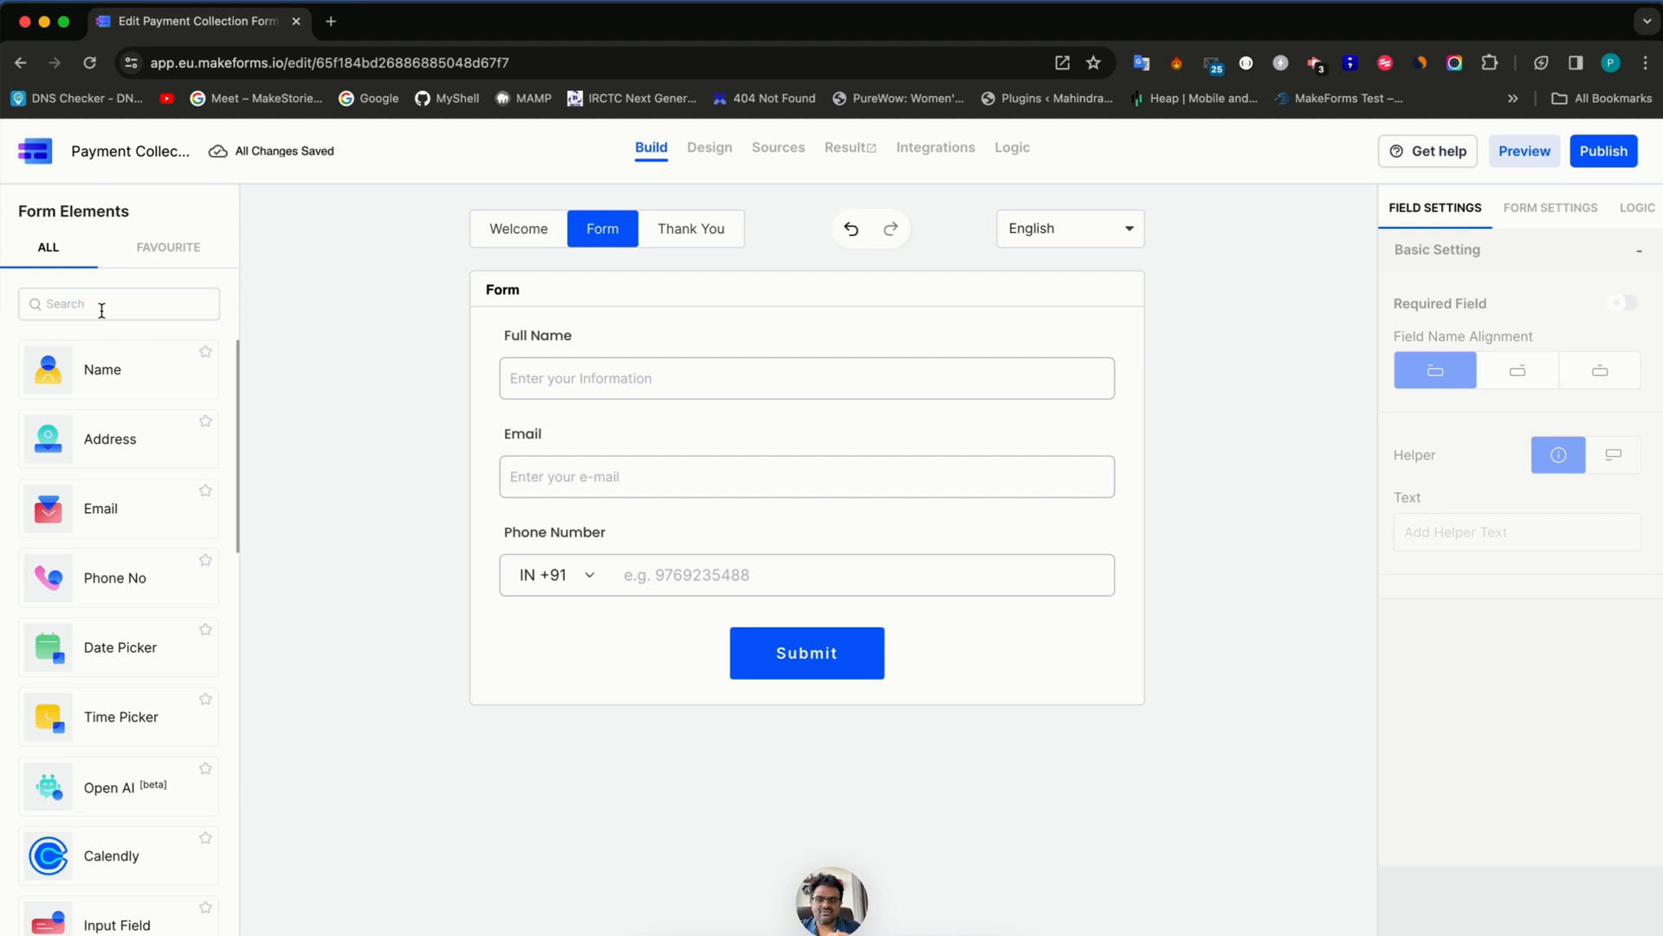
text(number)
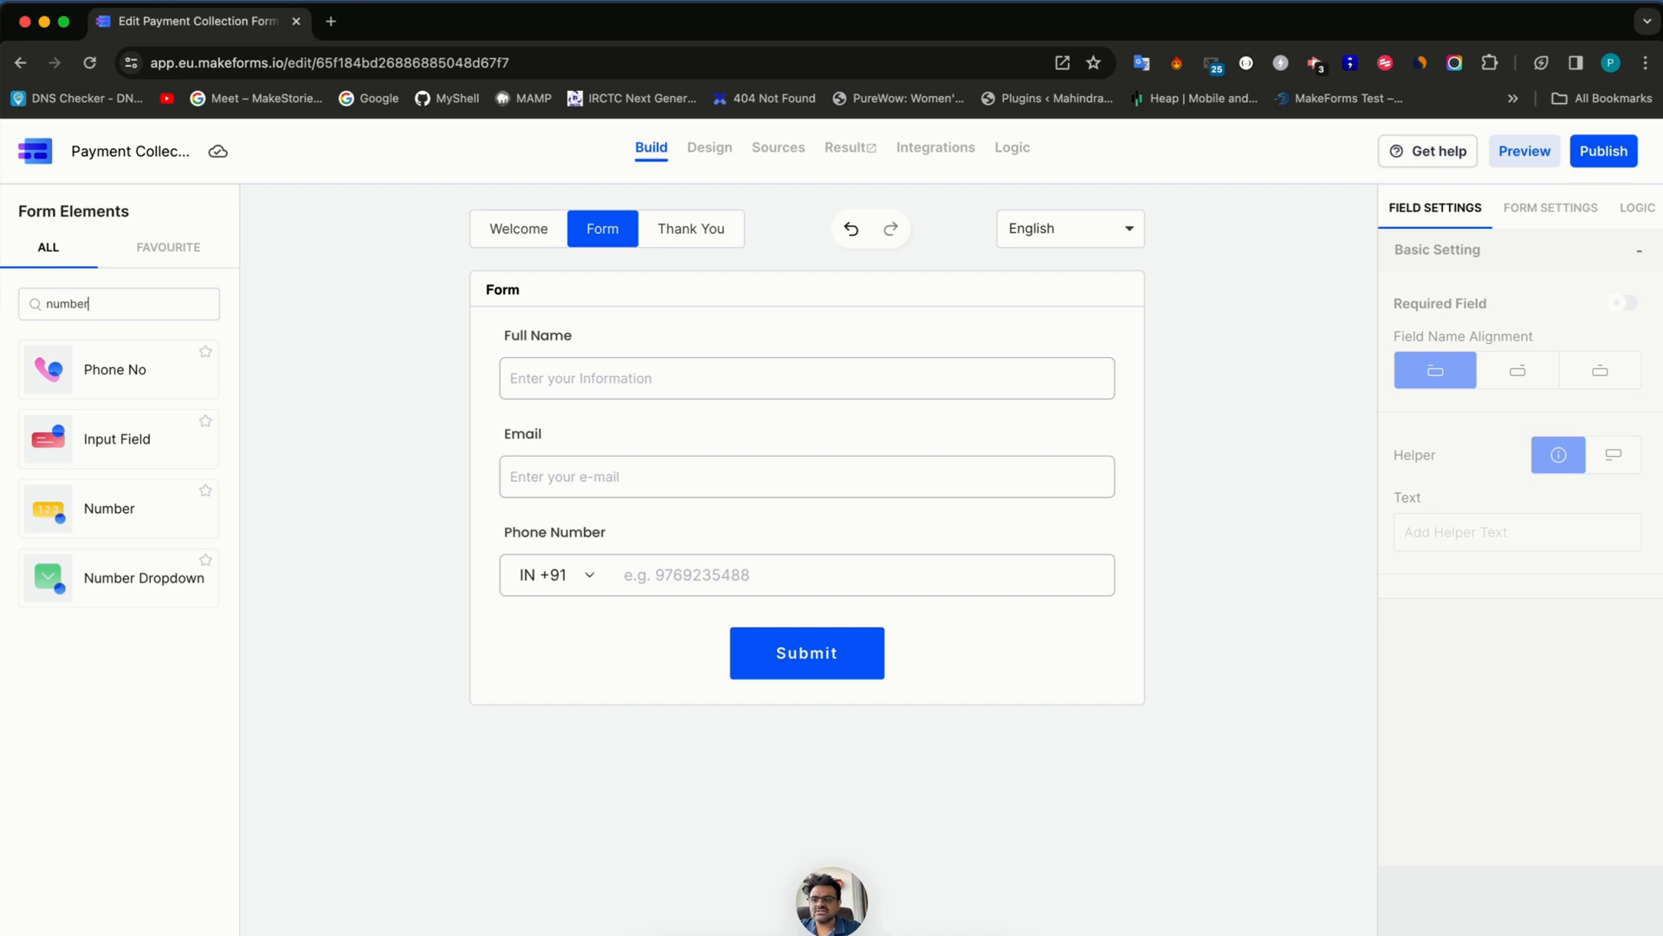
click(122, 517)
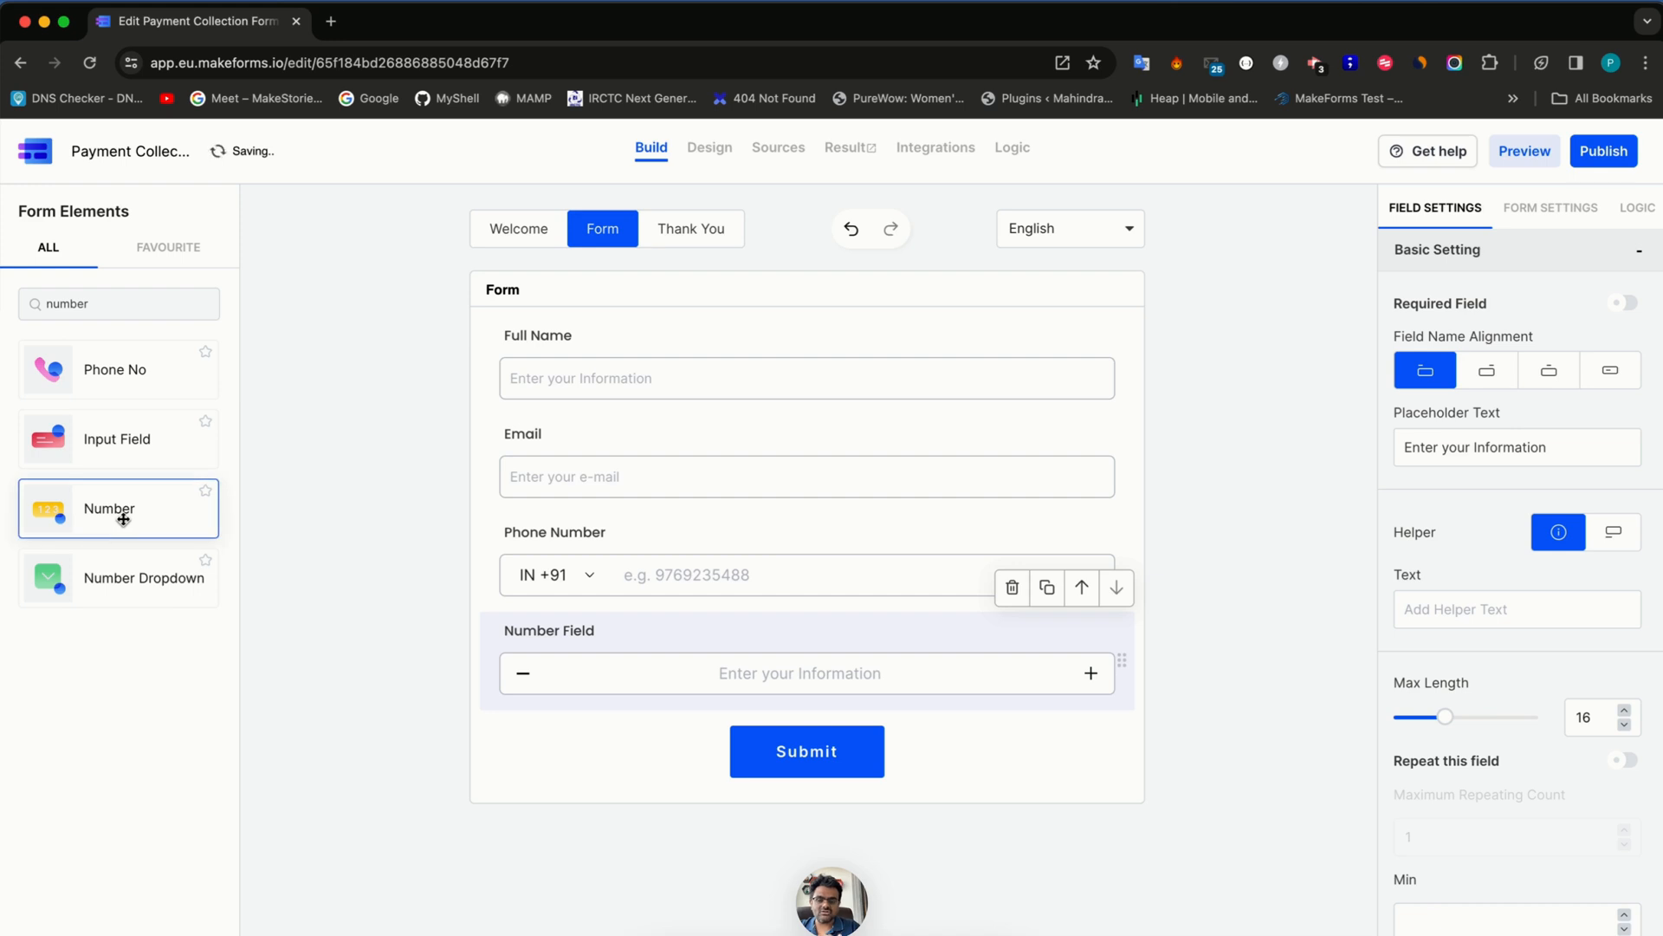
triple_click(545, 644)
text(Amount to pay)
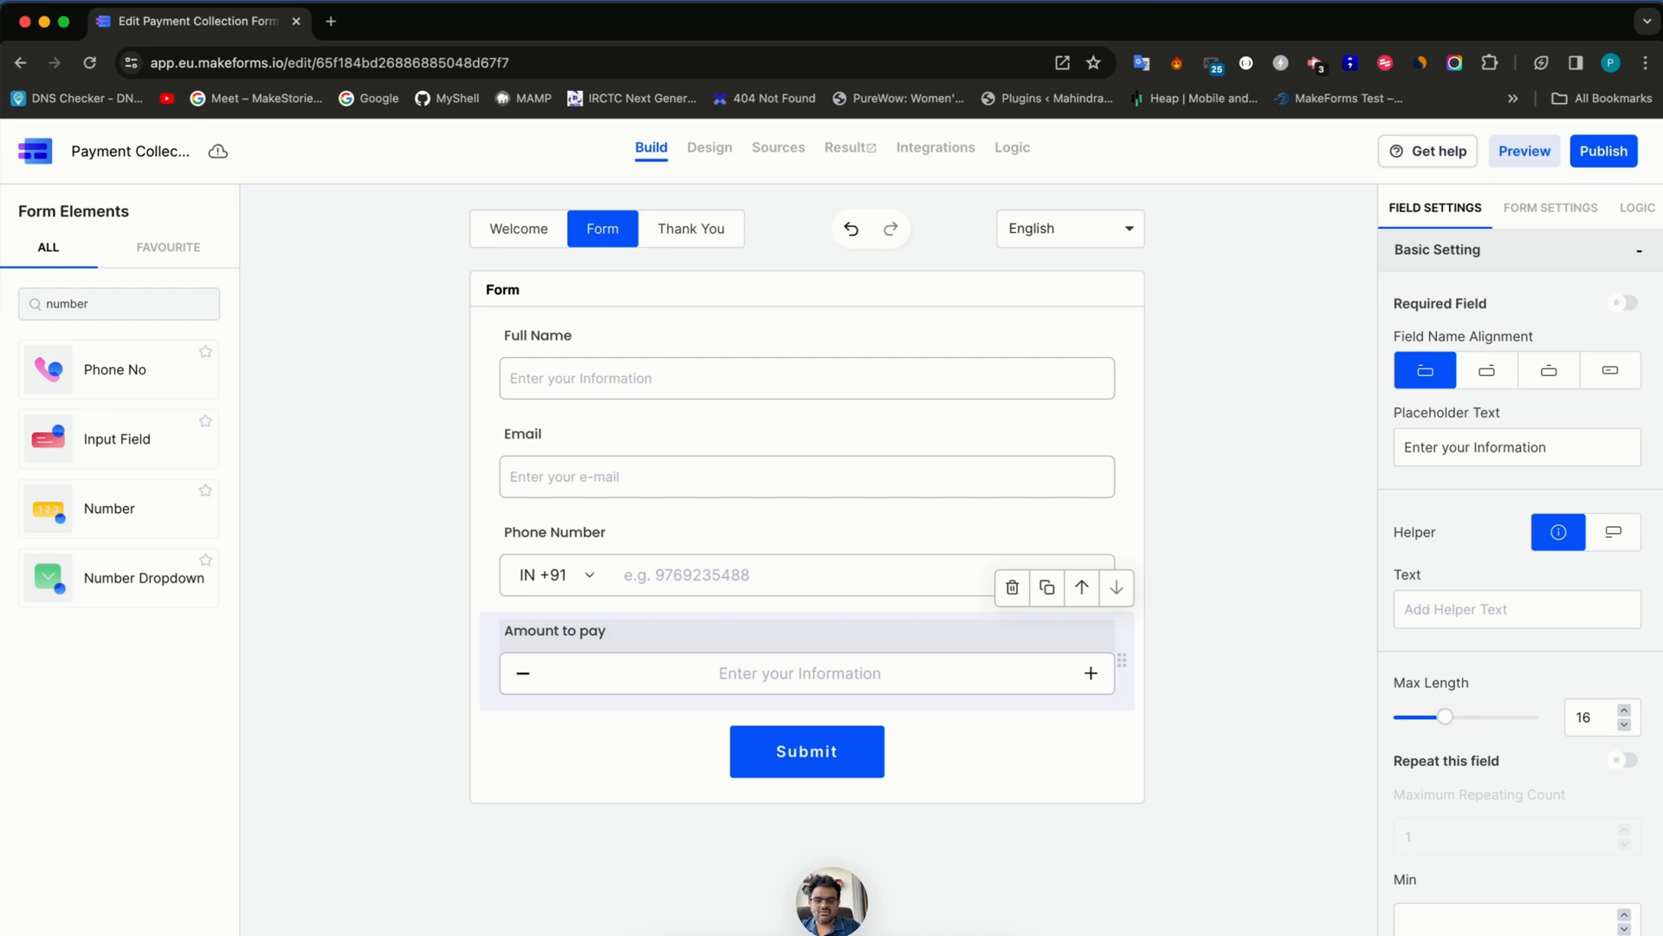
text([ in)
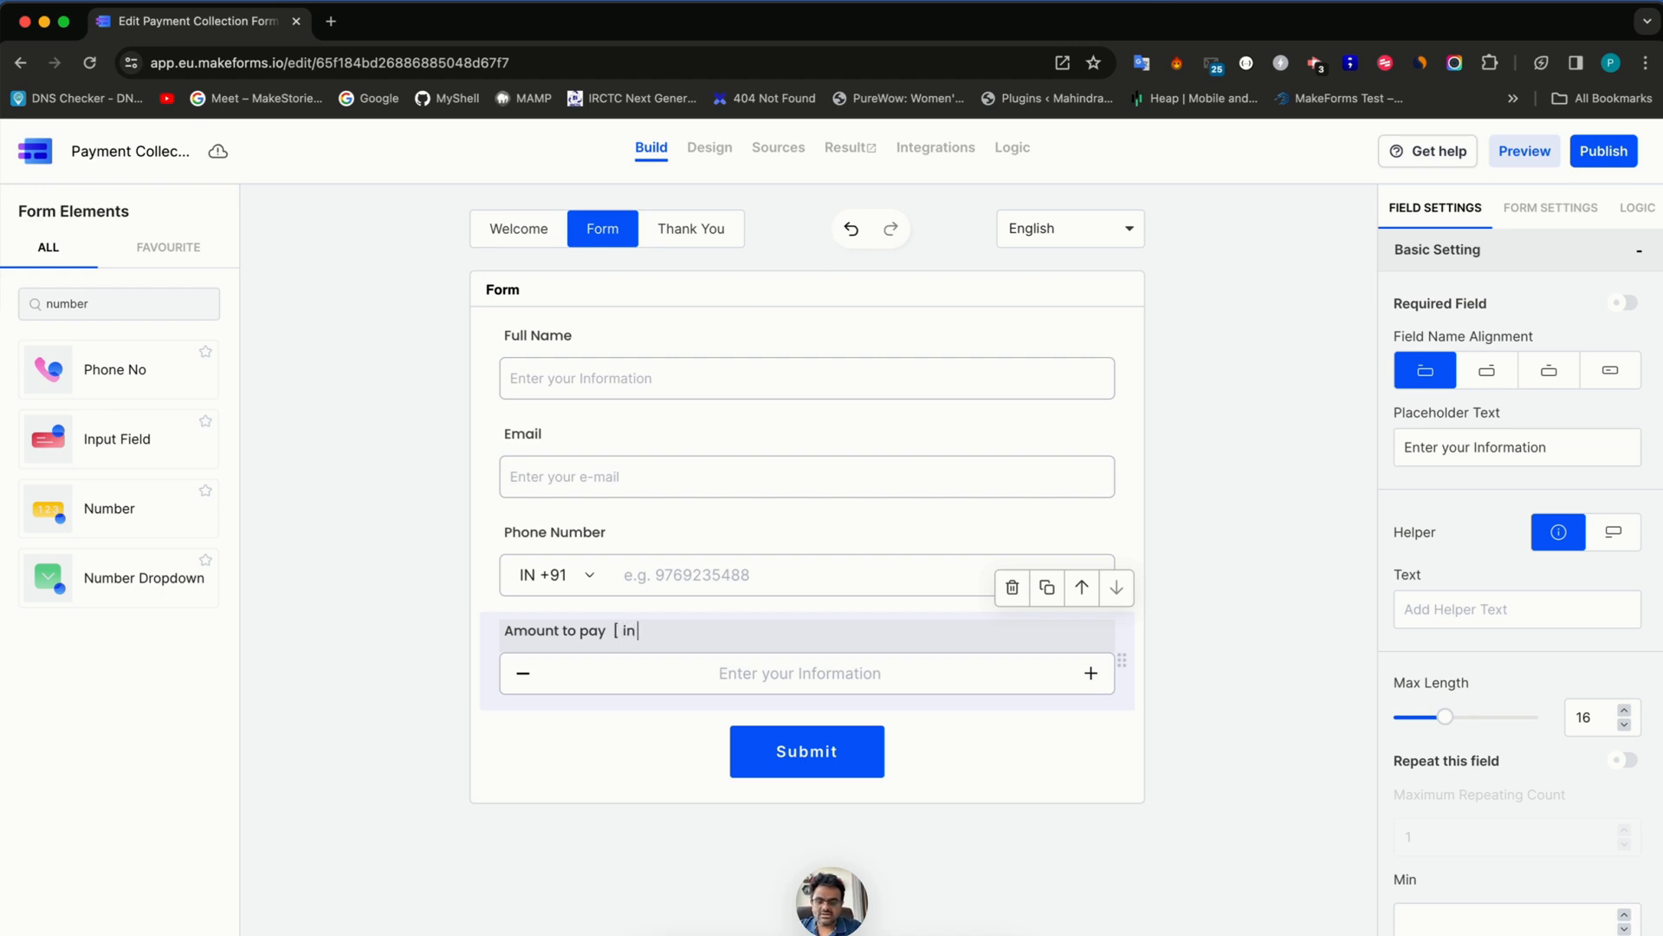
text( USD)
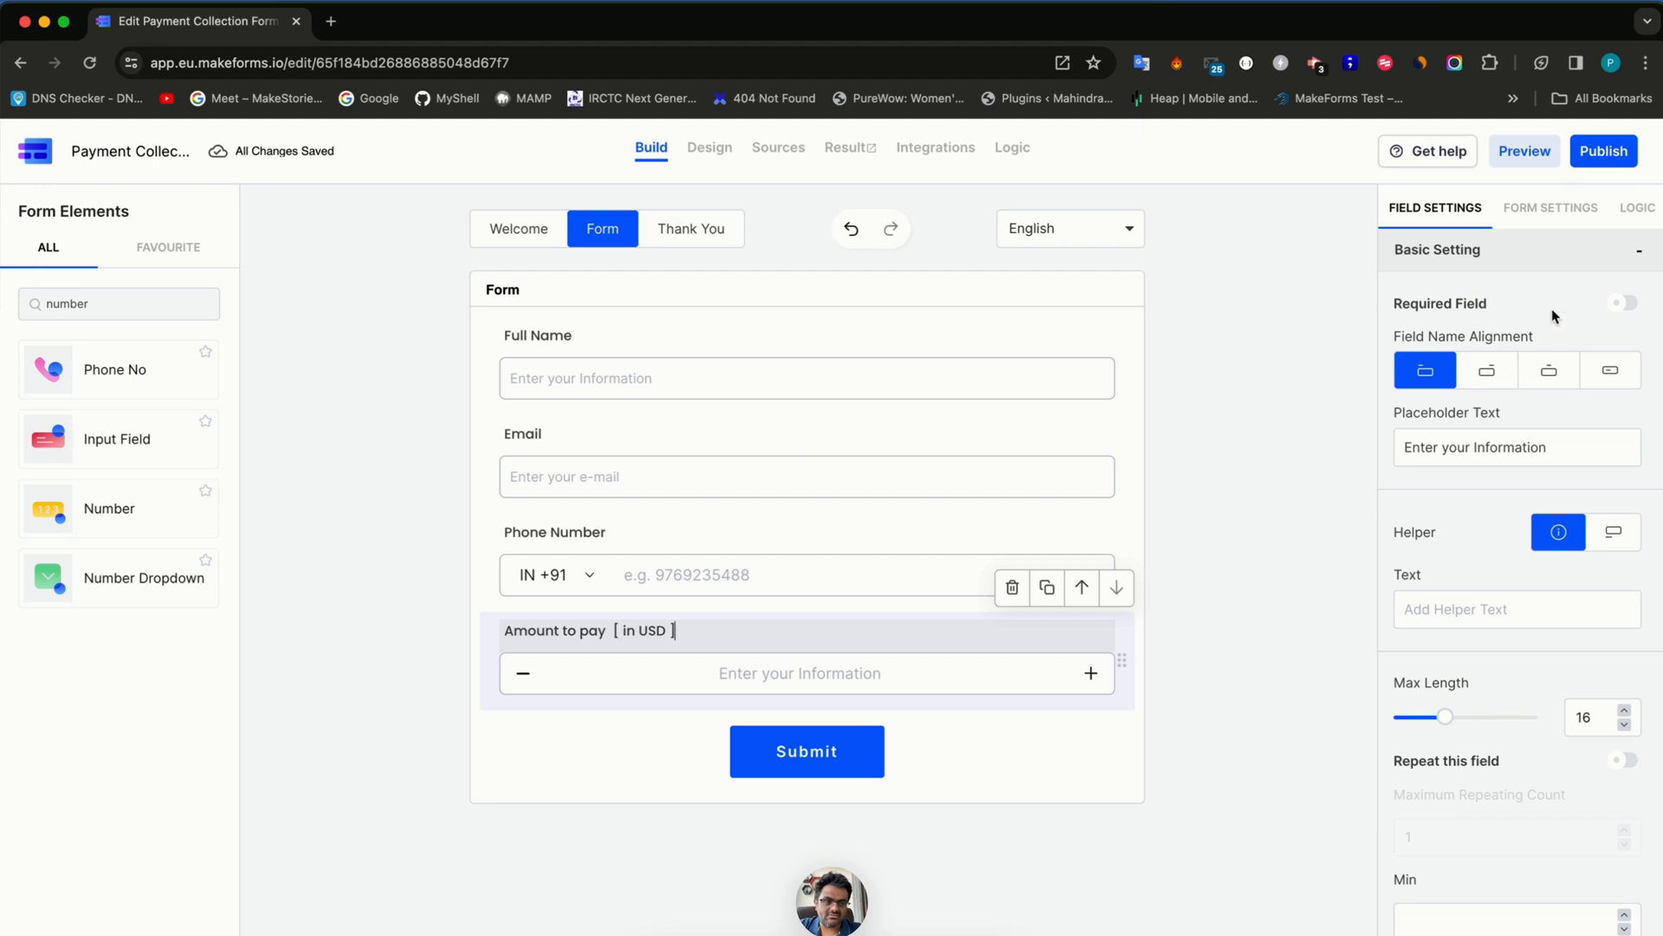
click(1551, 227)
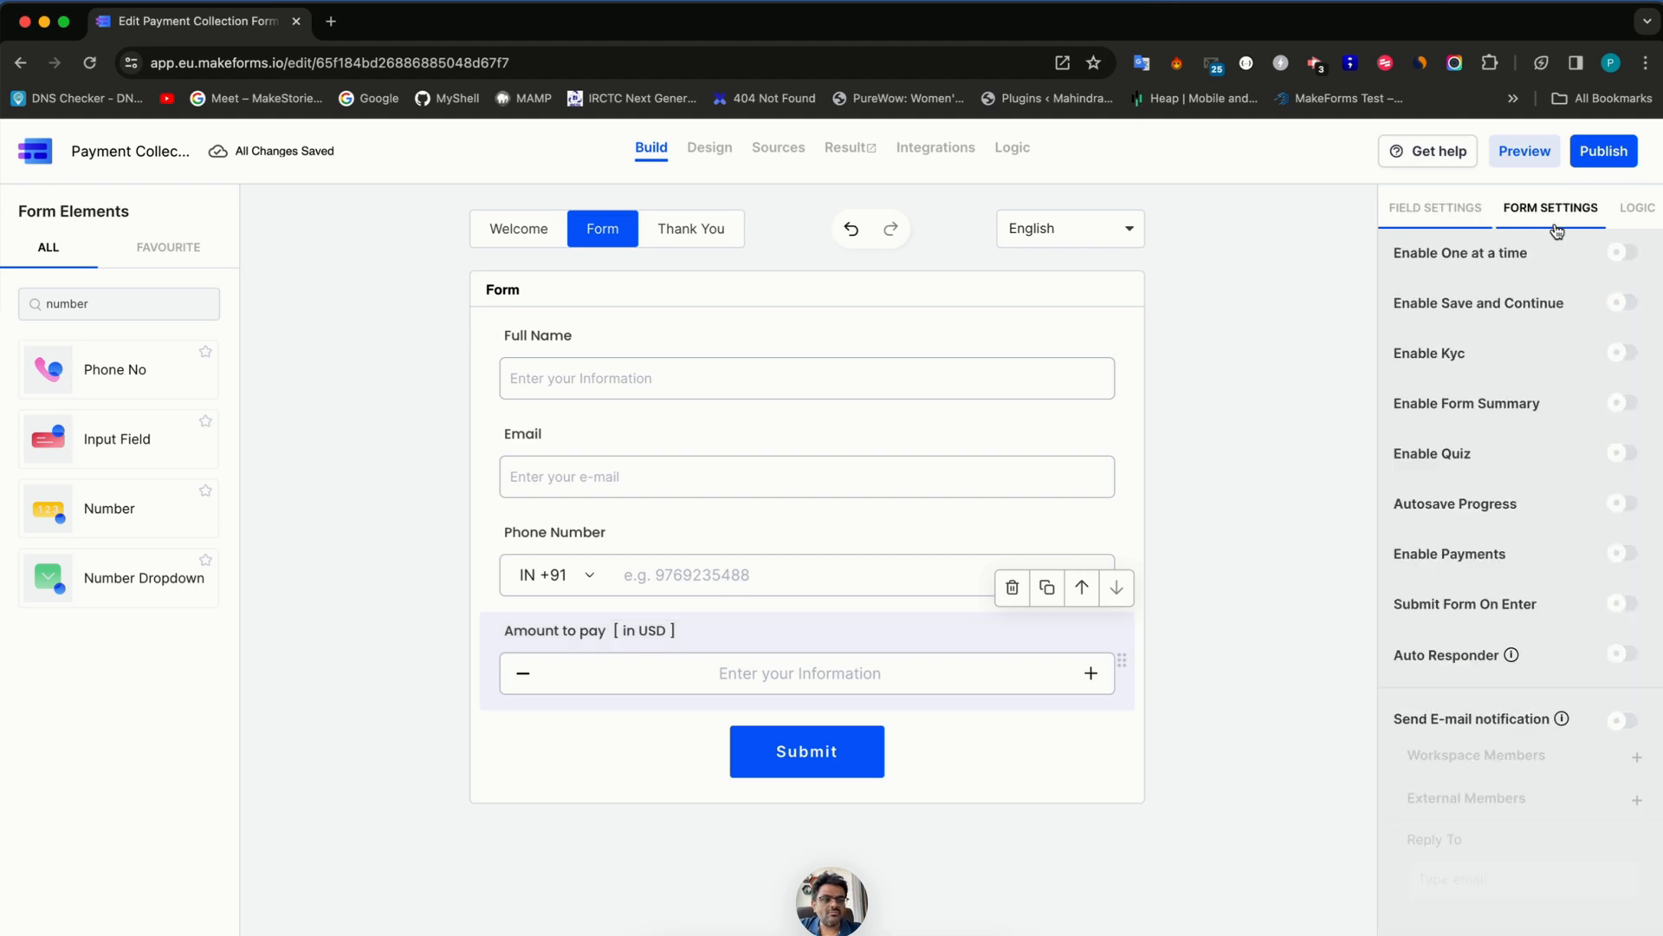
- Enable payments through the Stripe test connection, charging in USD
click(1625, 552)
click(1005, 158)
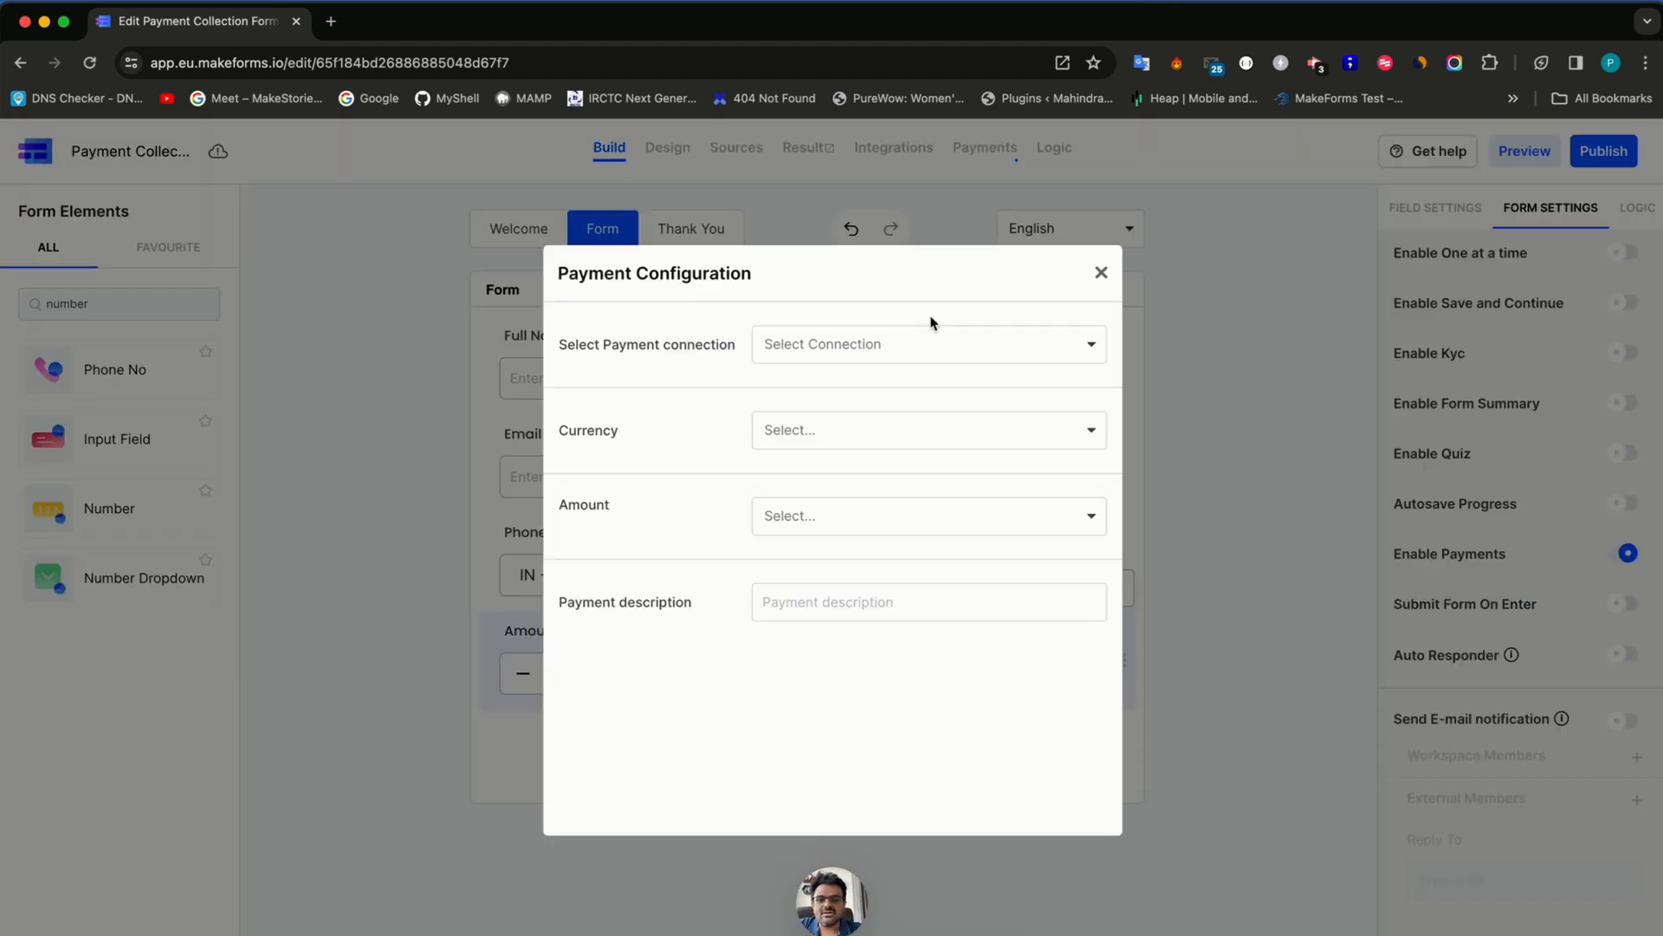
click(920, 342)
click(914, 421)
click(862, 515)
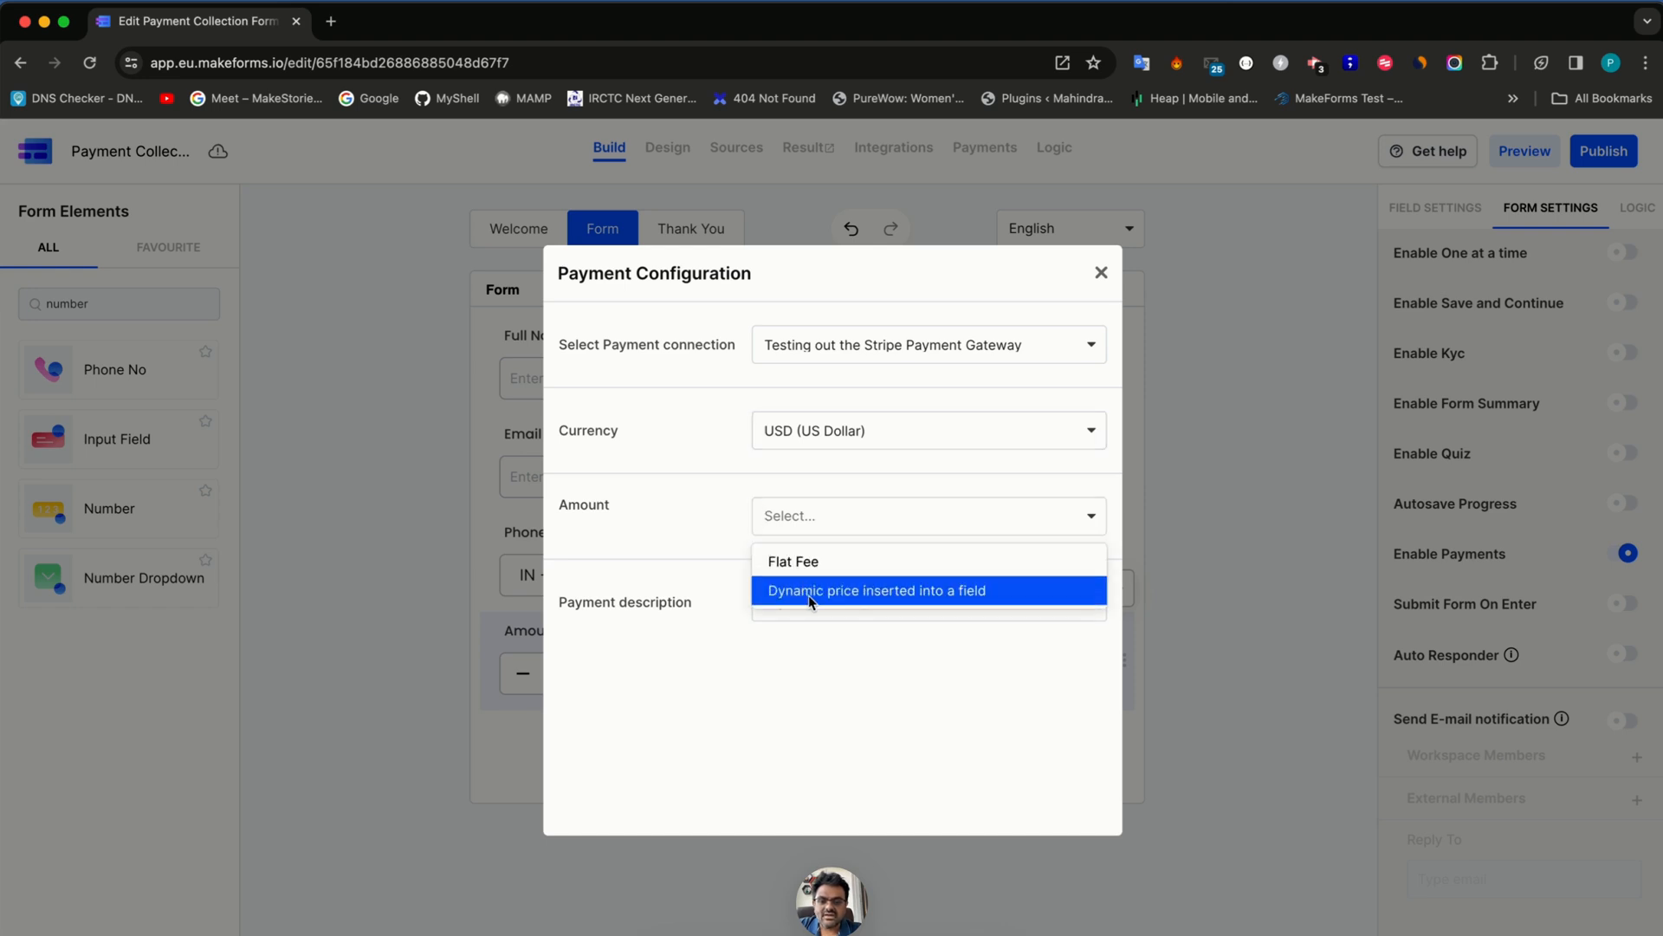
- Take the price from the 'Amount to pay [ in USD ]' field, described 'Web Design Payment'
click(812, 593)
click(813, 586)
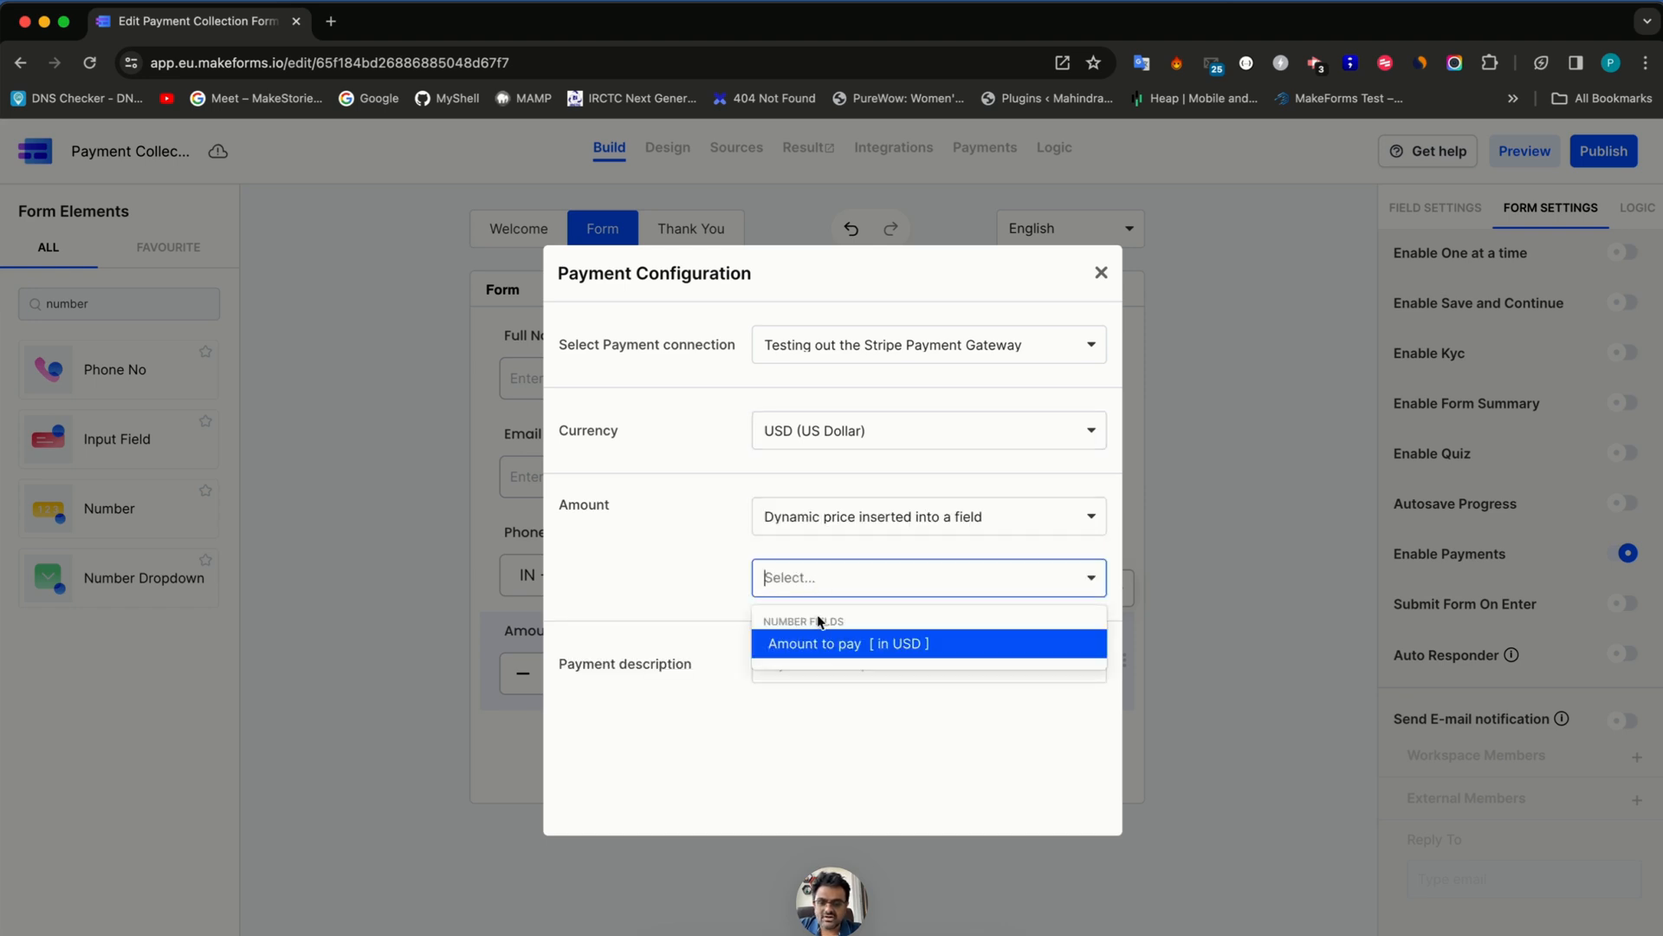
click(817, 650)
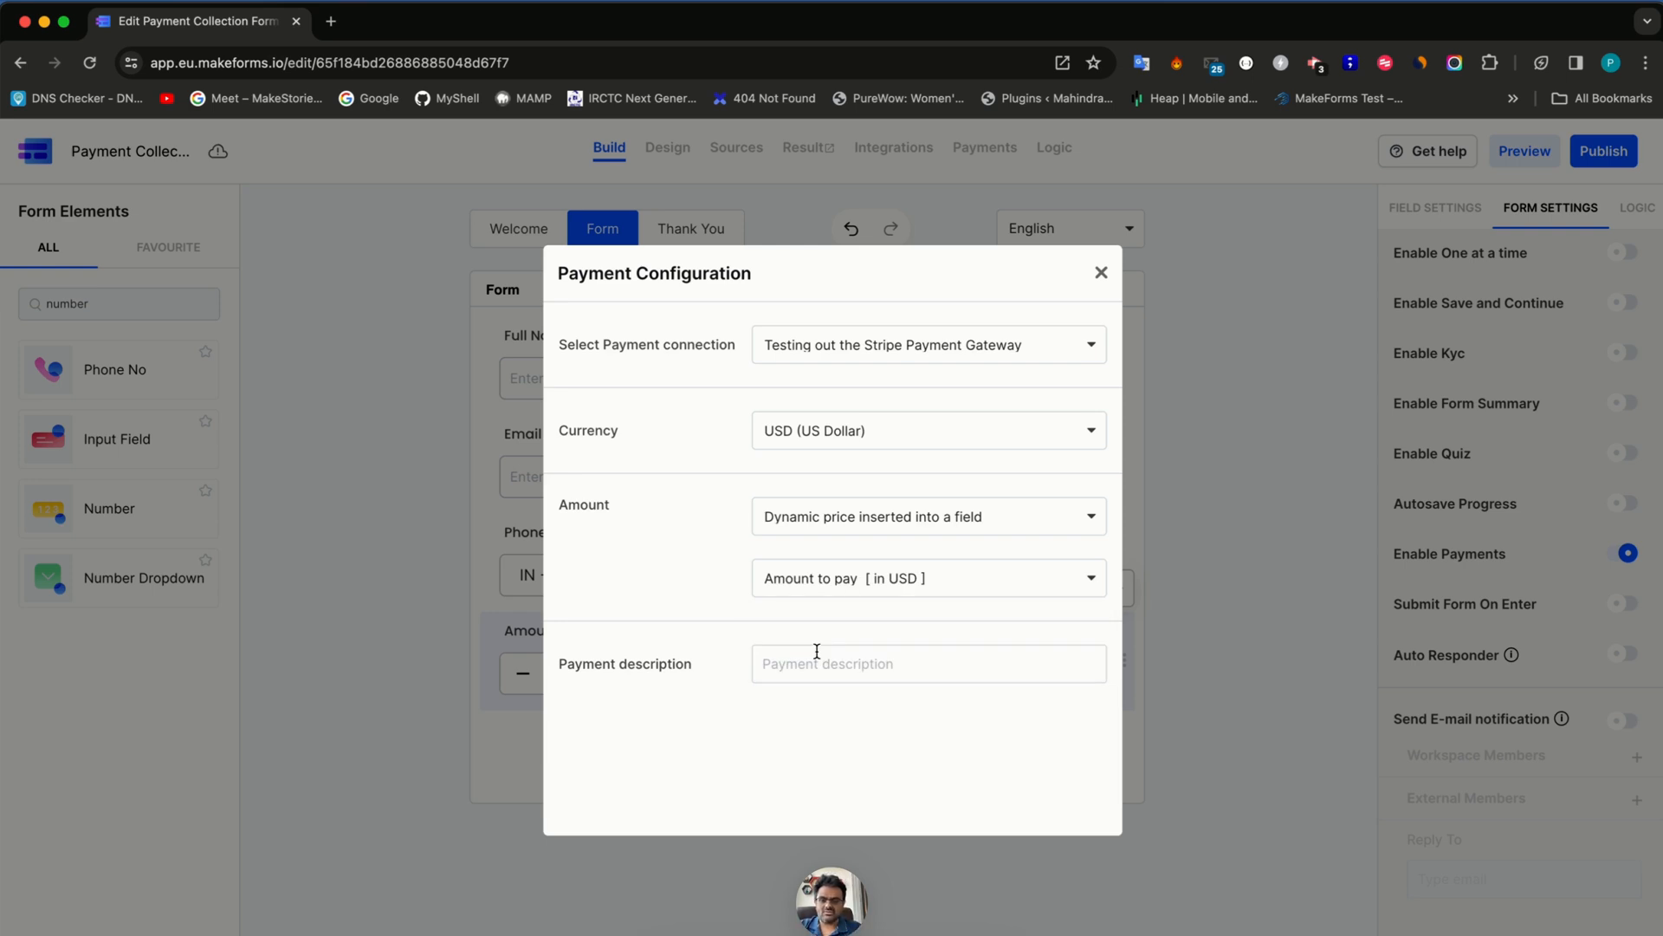
click(816, 651)
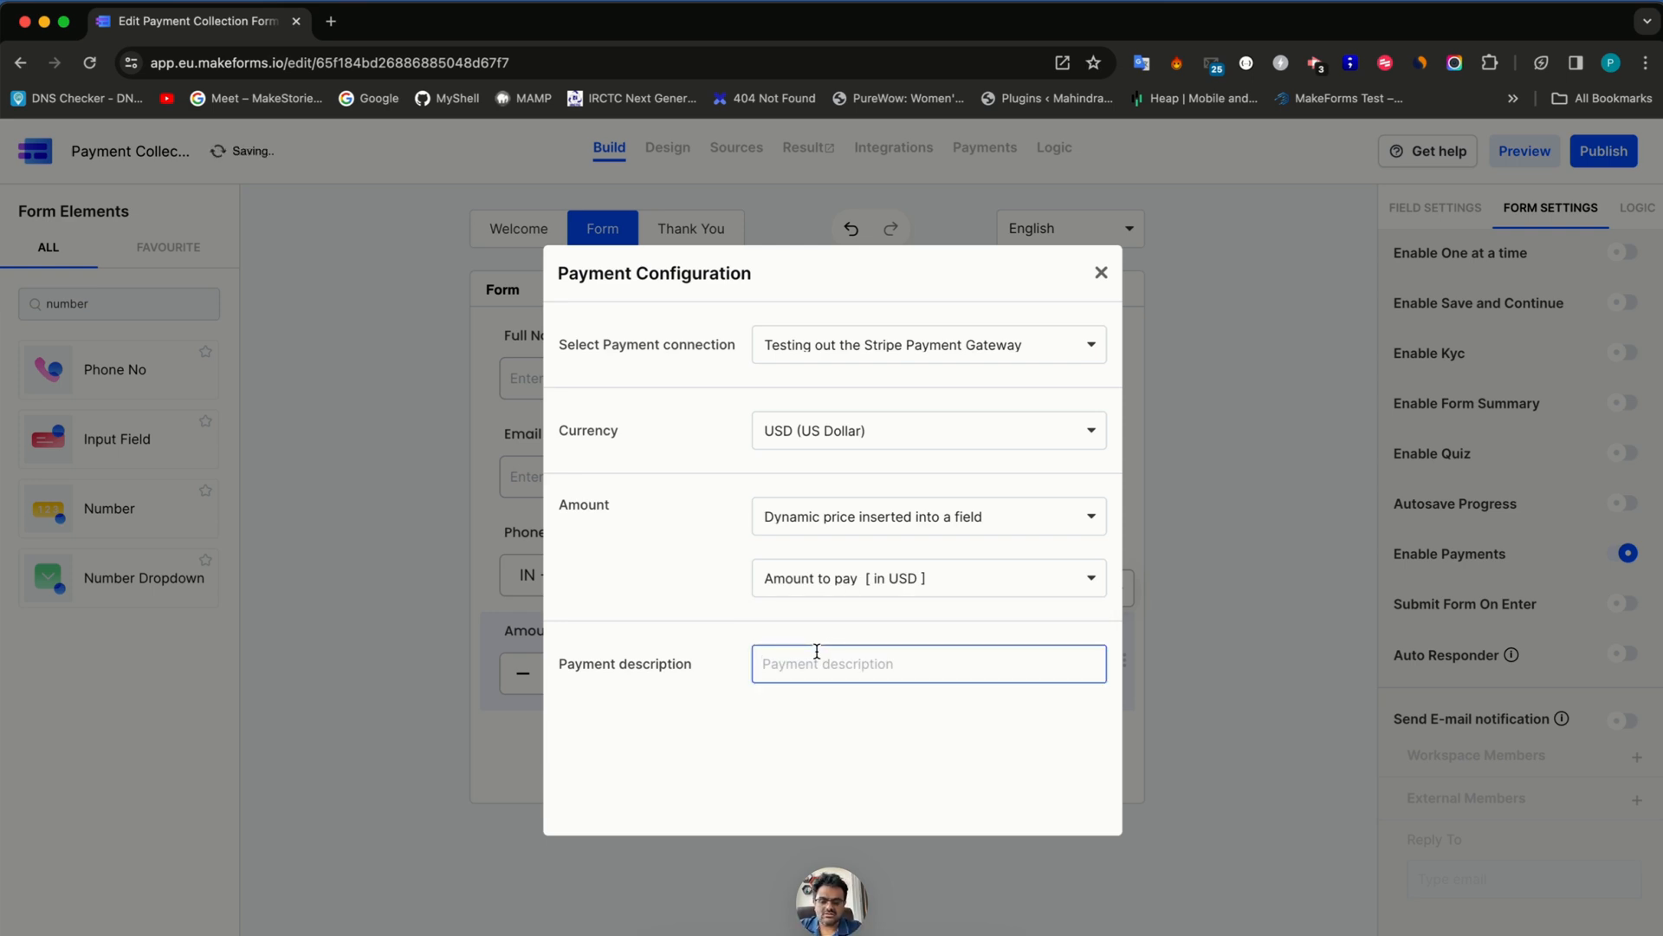
text(Web Design)
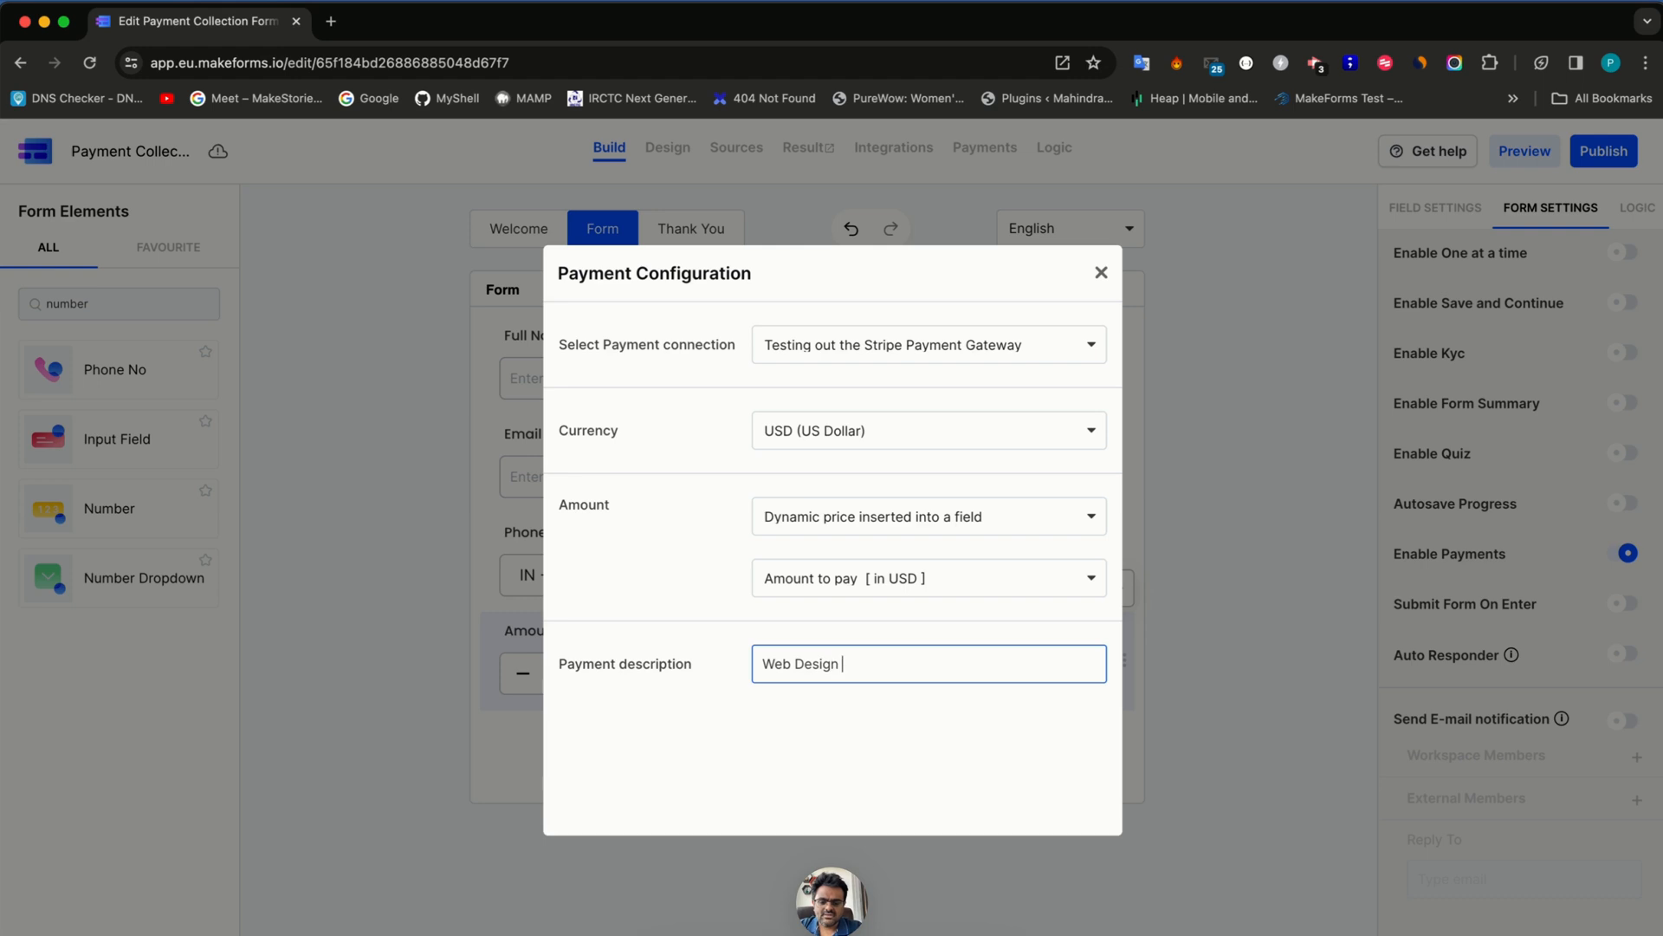
text( Payent)
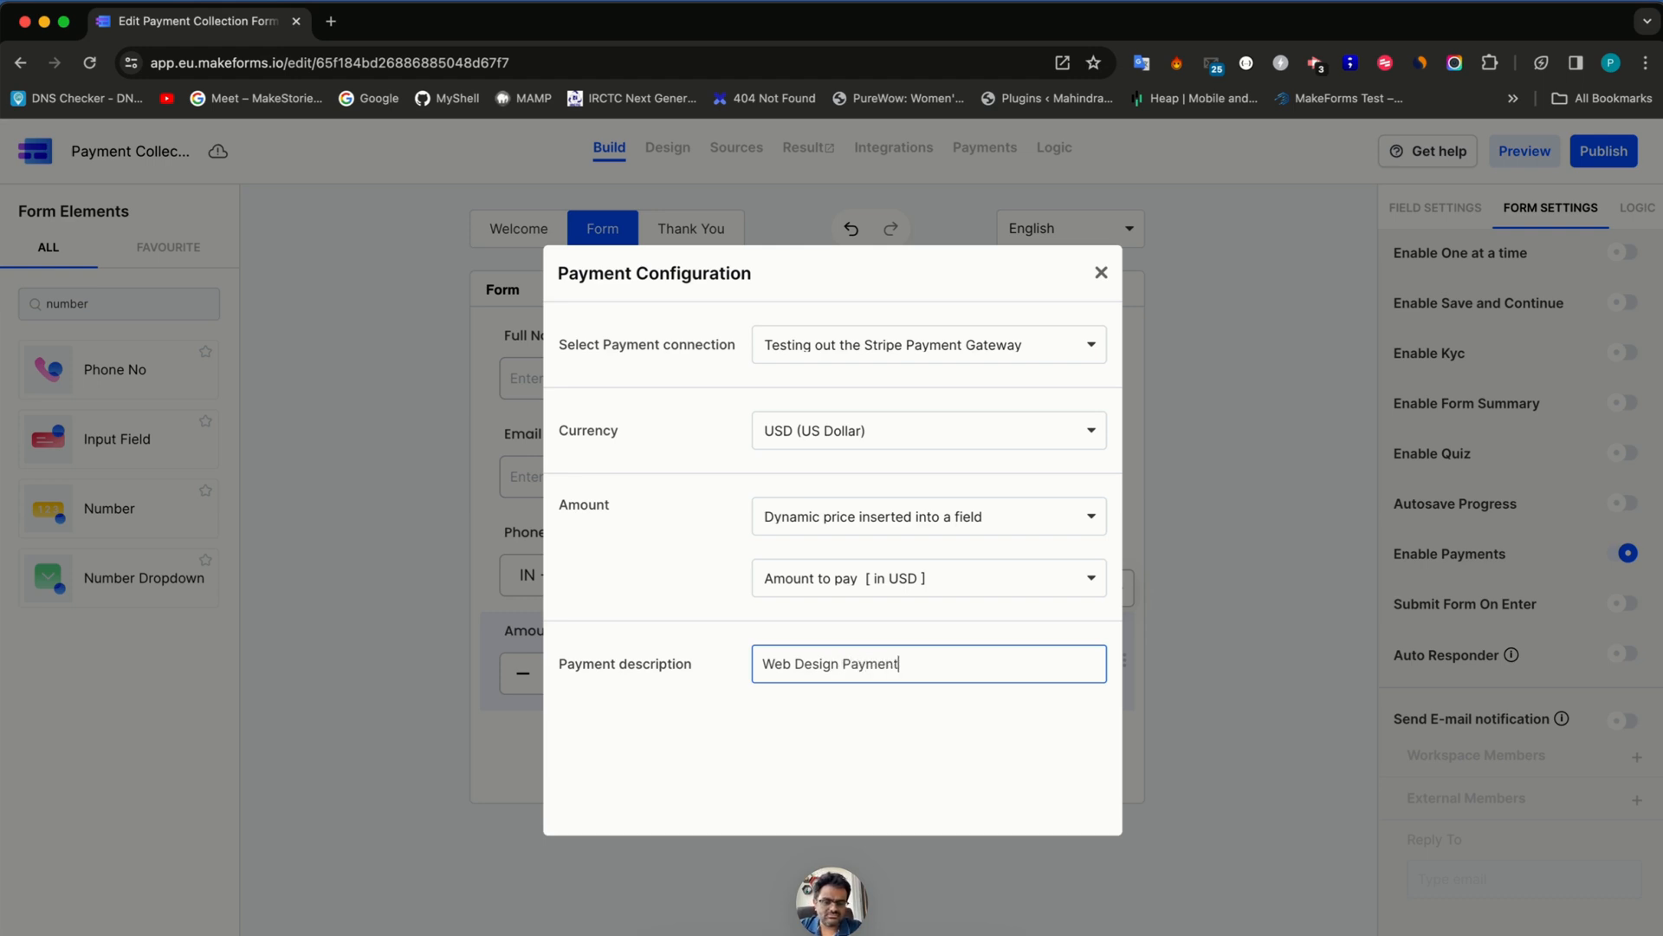
click(1101, 272)
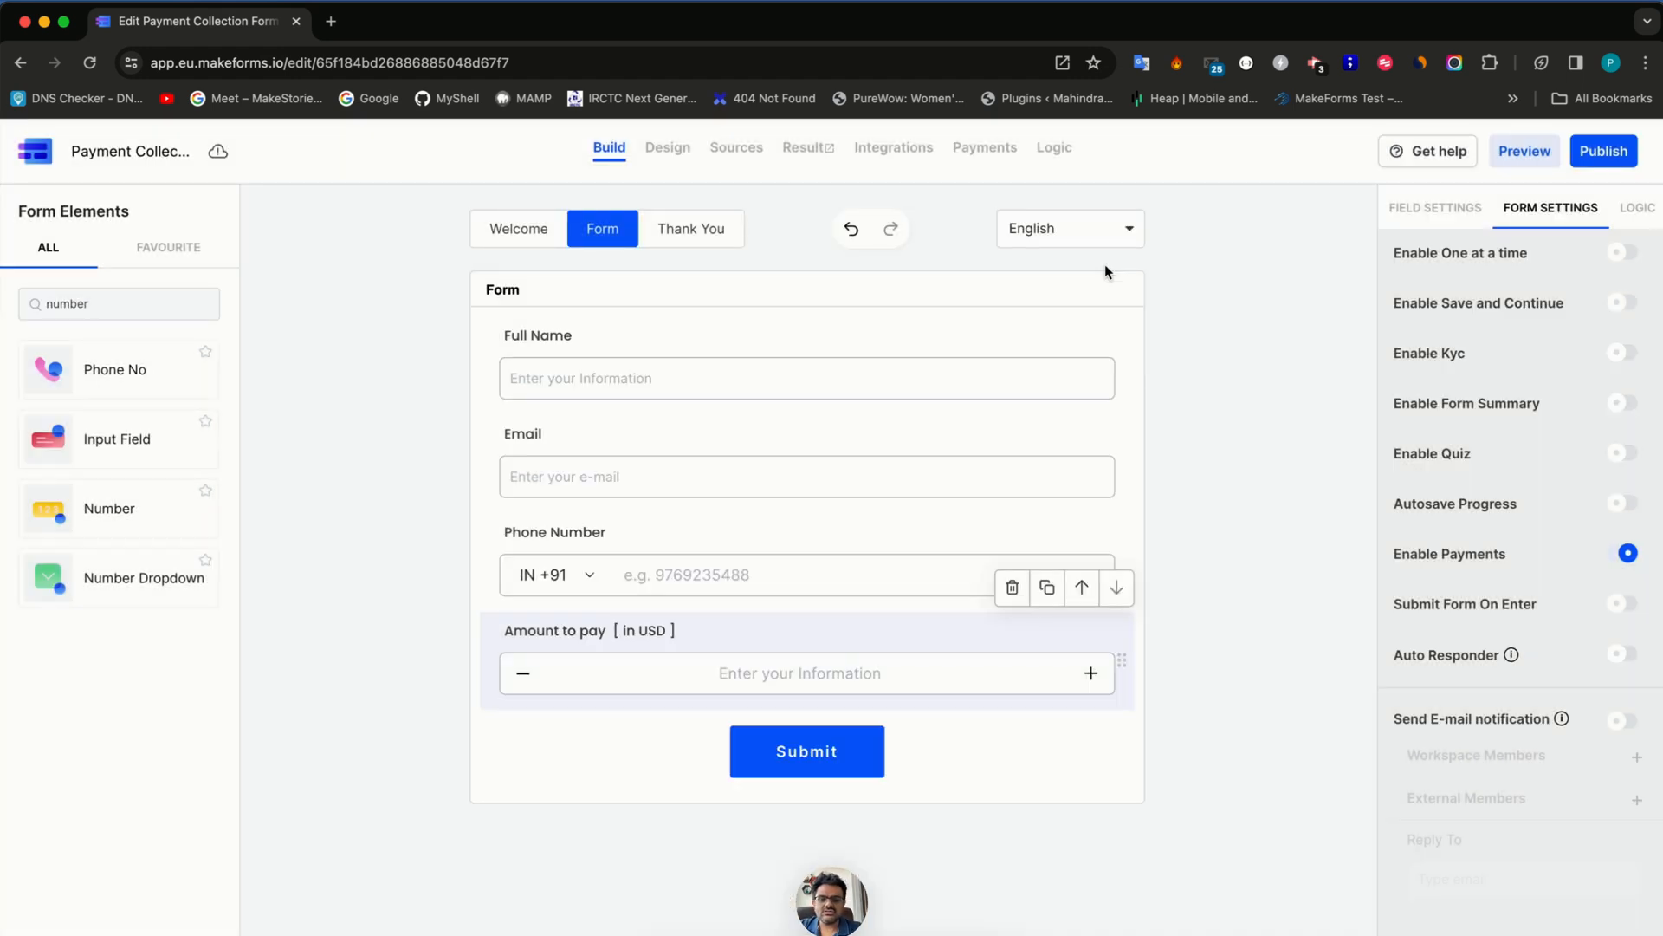
click(1615, 152)
- Publish on the default domain and open the live form link in a new tab
click(1593, 293)
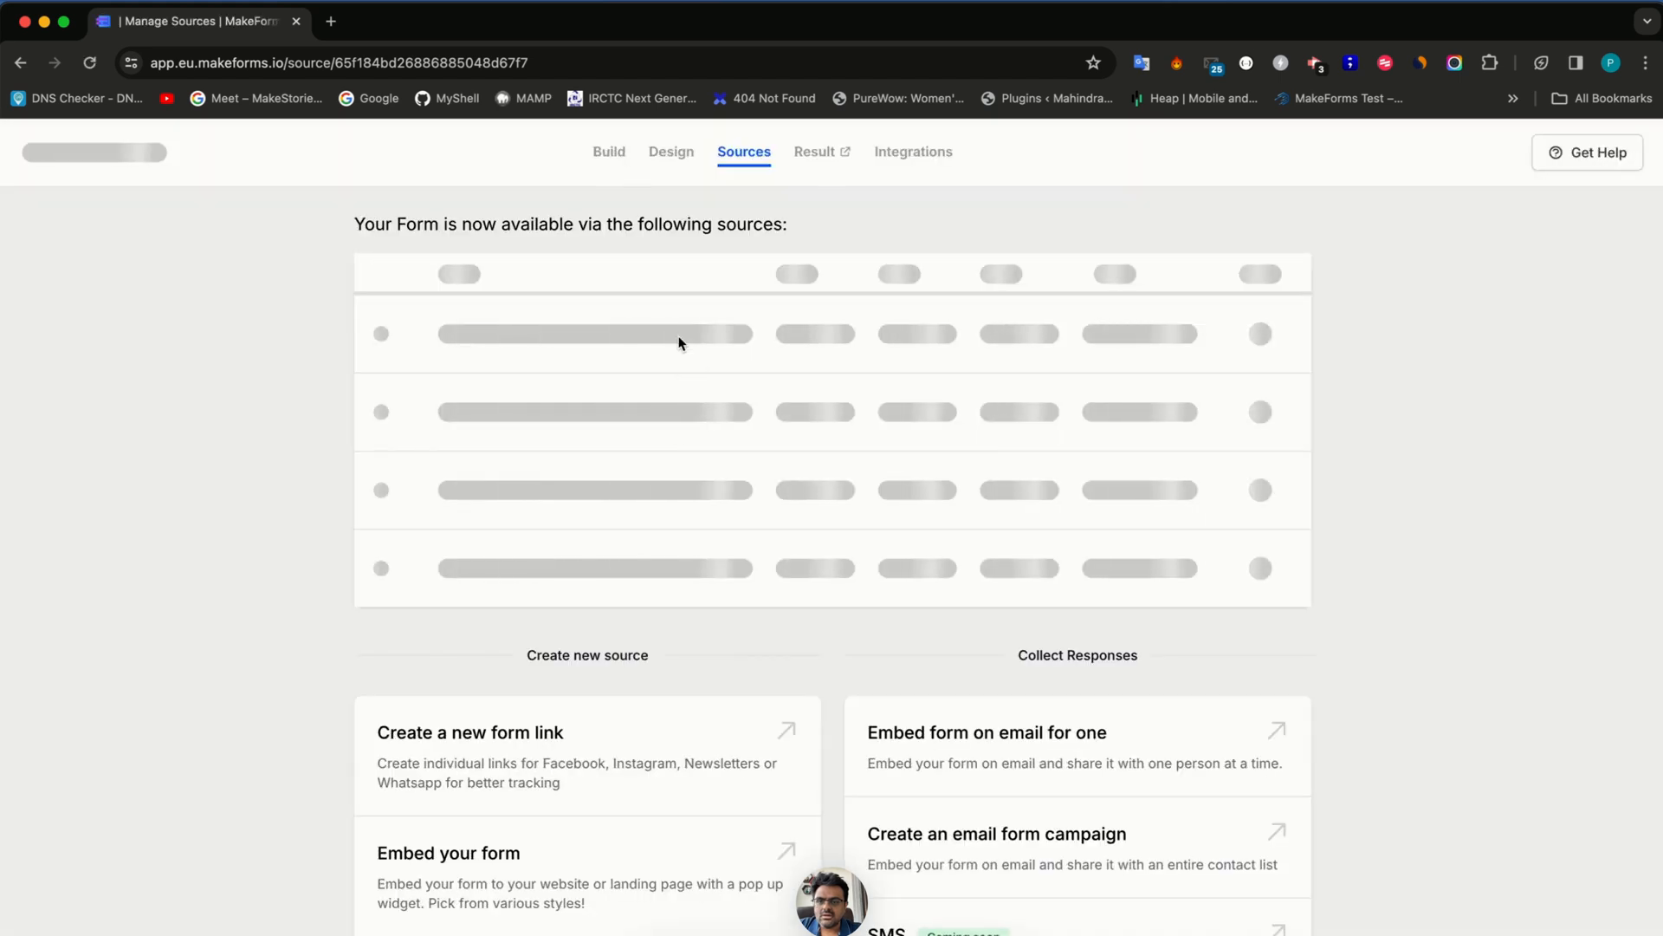
click(668, 340)
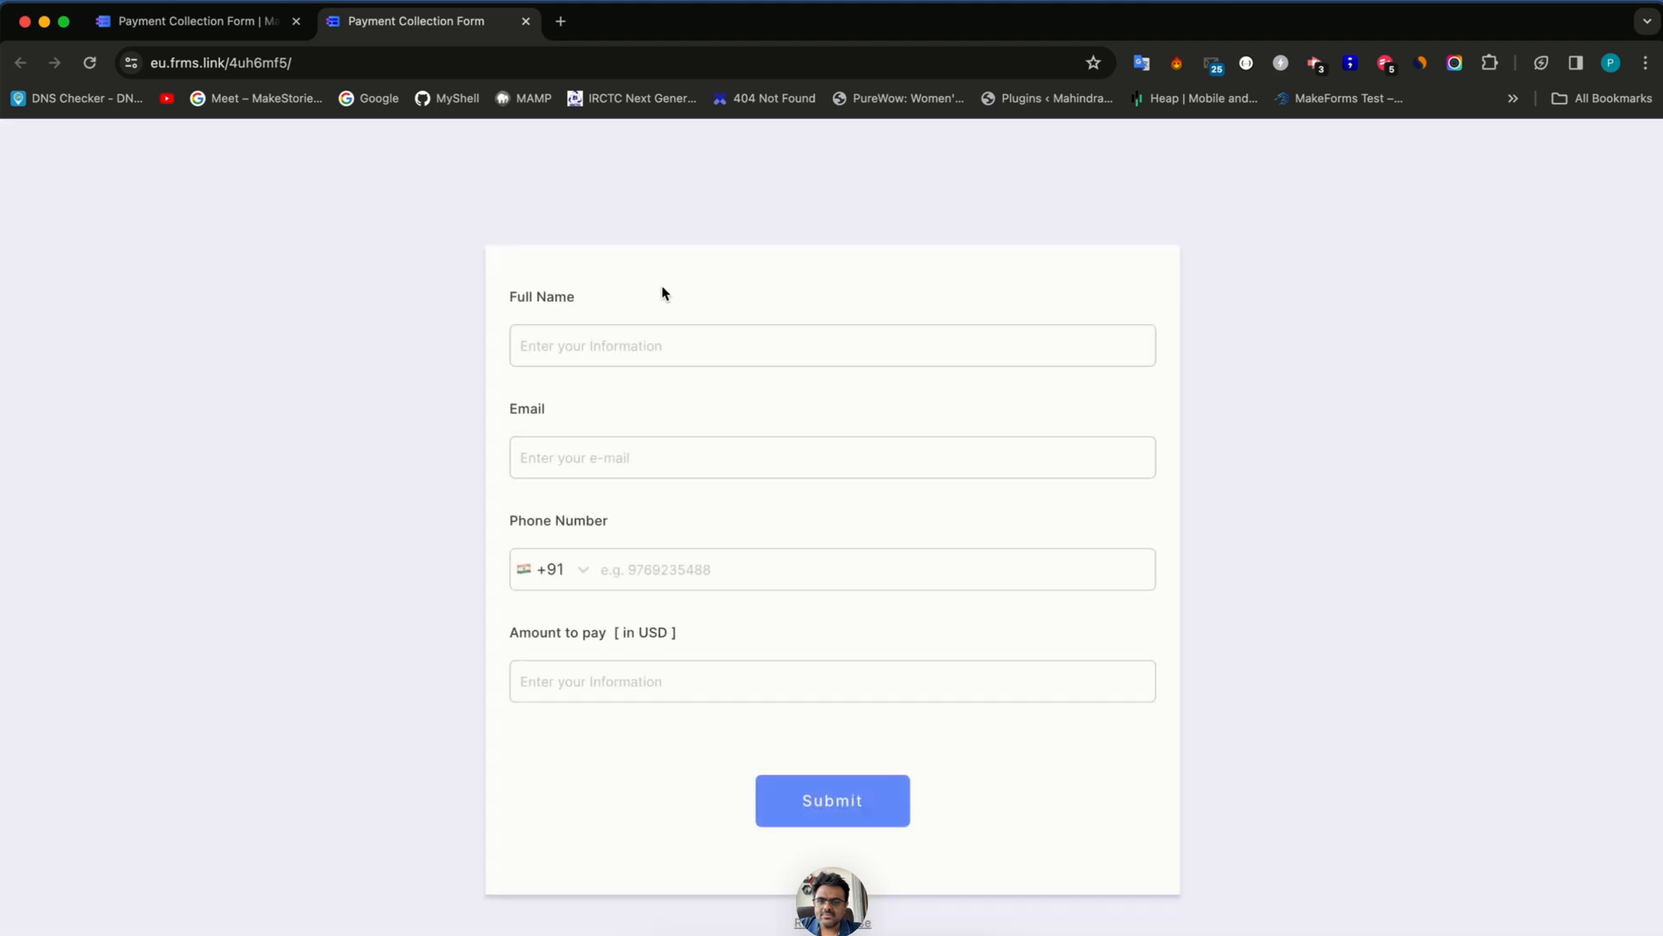
- Submit a test entry with autofilled contact details and 4000 USD, removing the extra +91 phone prefix
click(671, 347)
click(684, 394)
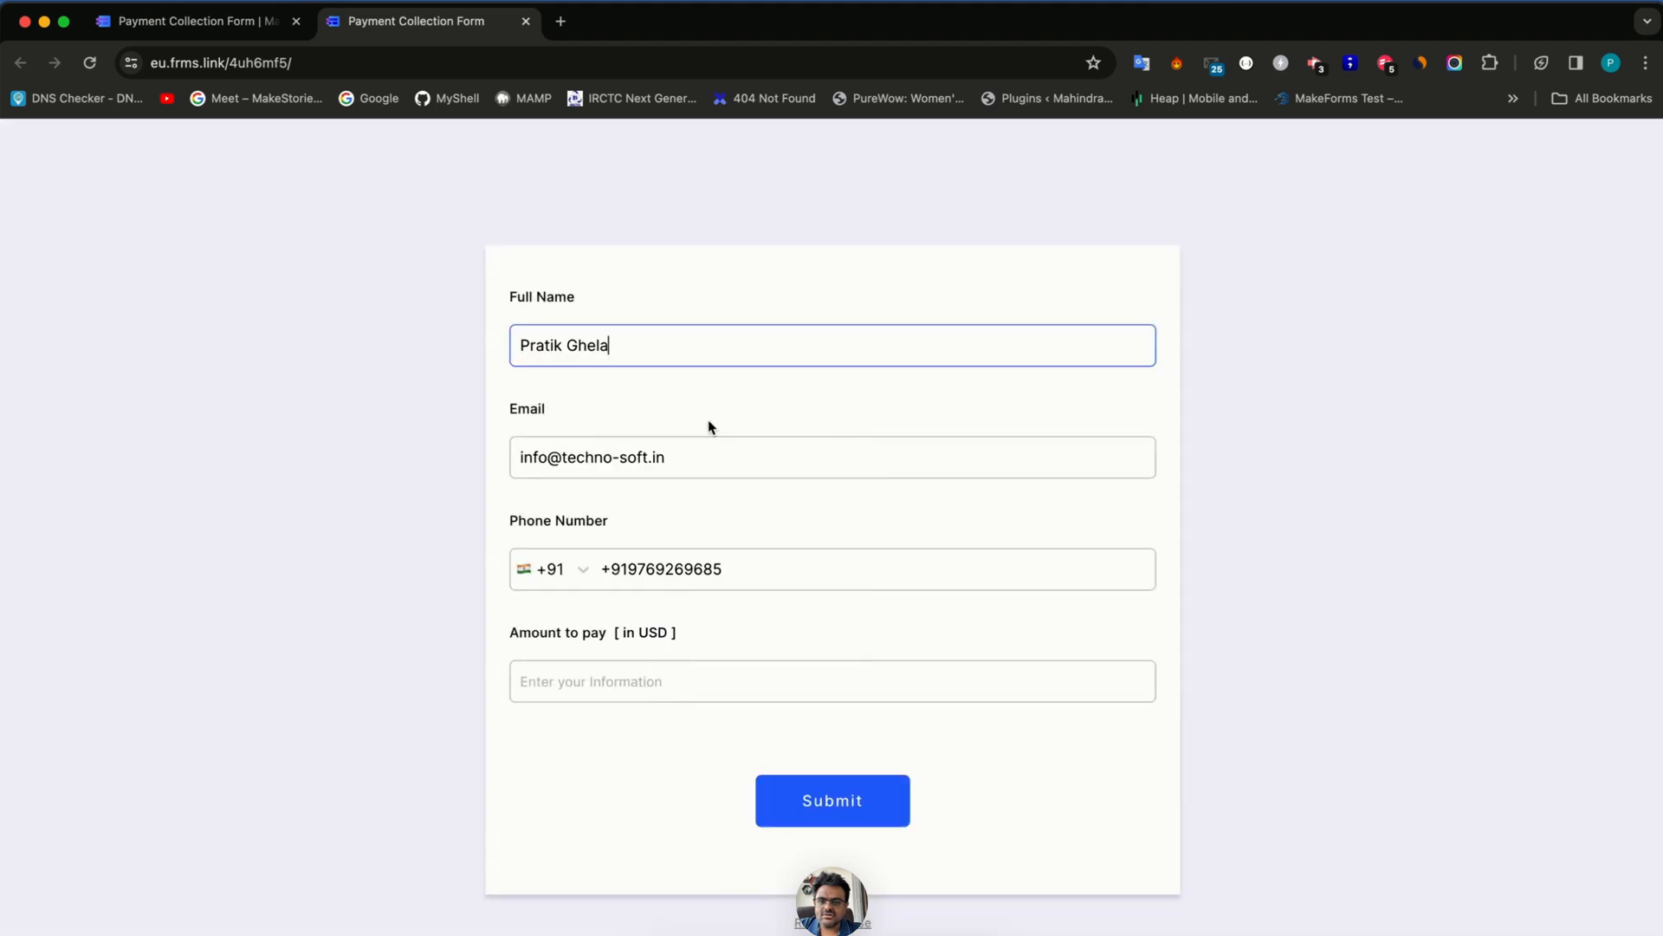
click(740, 683)
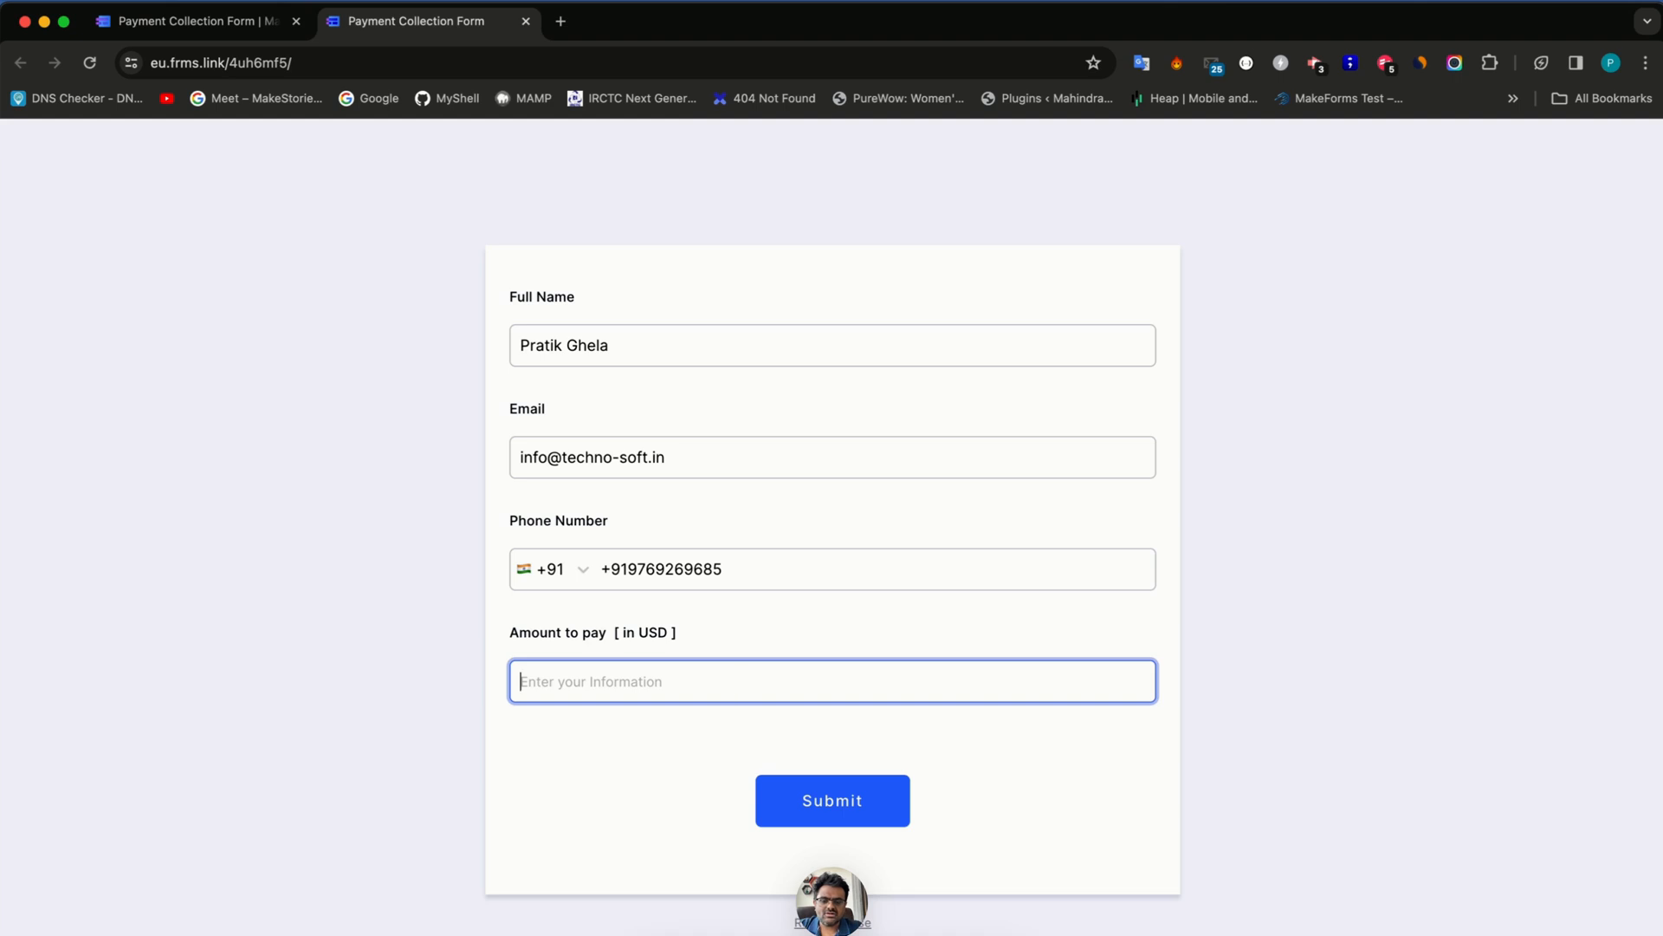
text(4000)
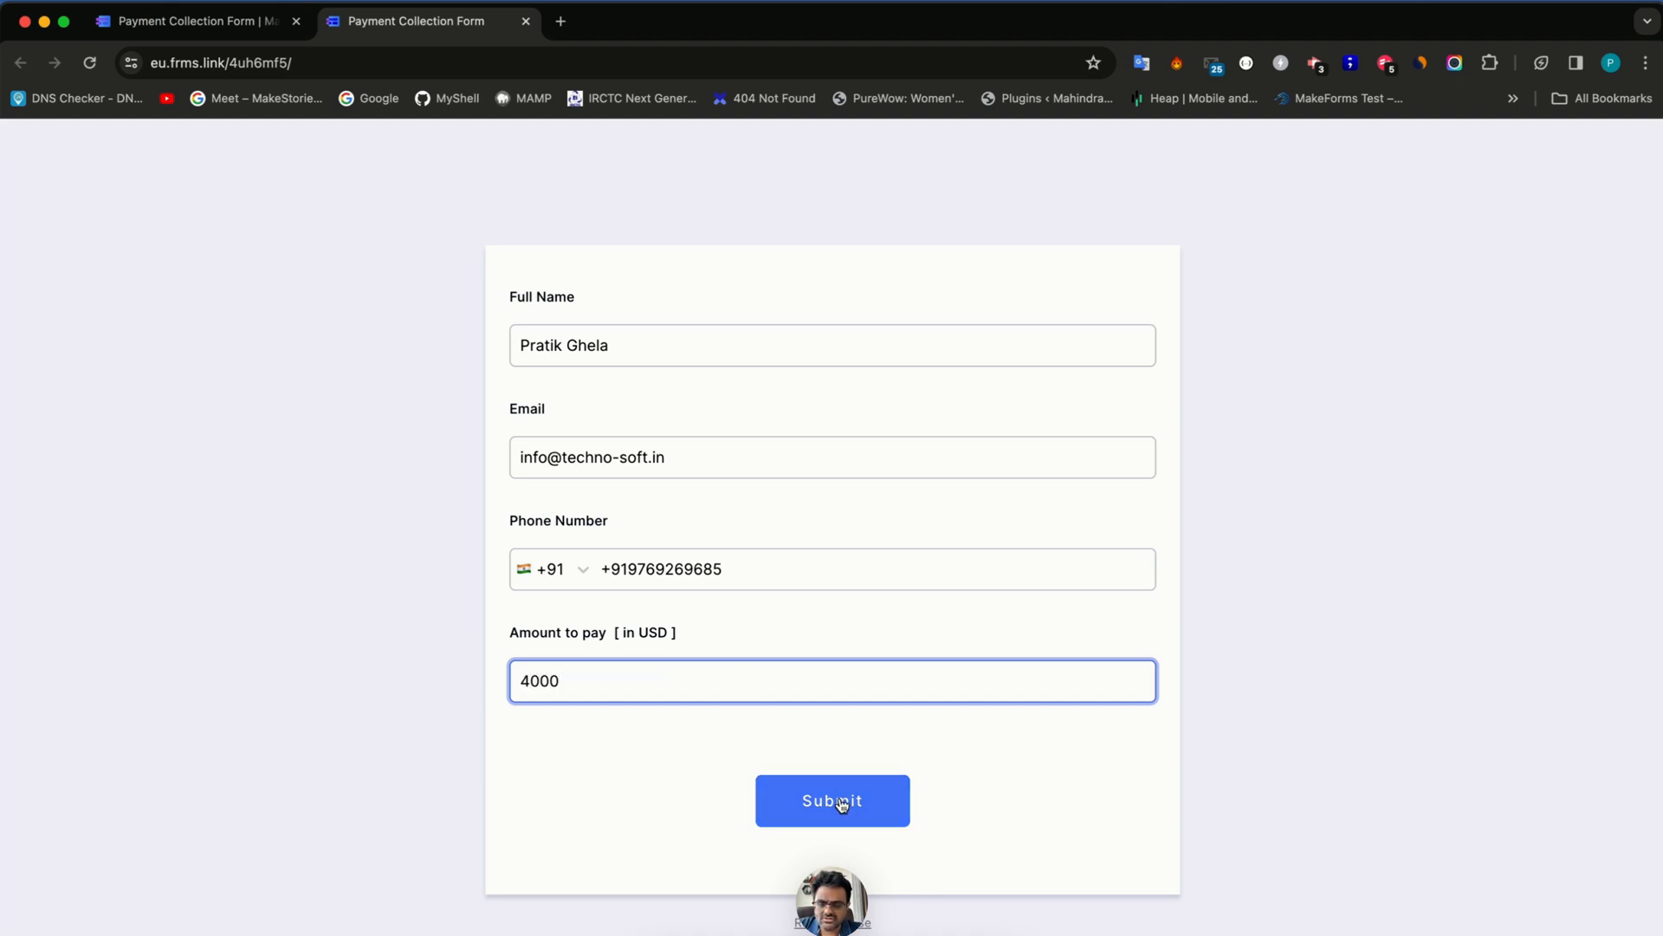
click(832, 800)
drag(629, 473, 598, 469)
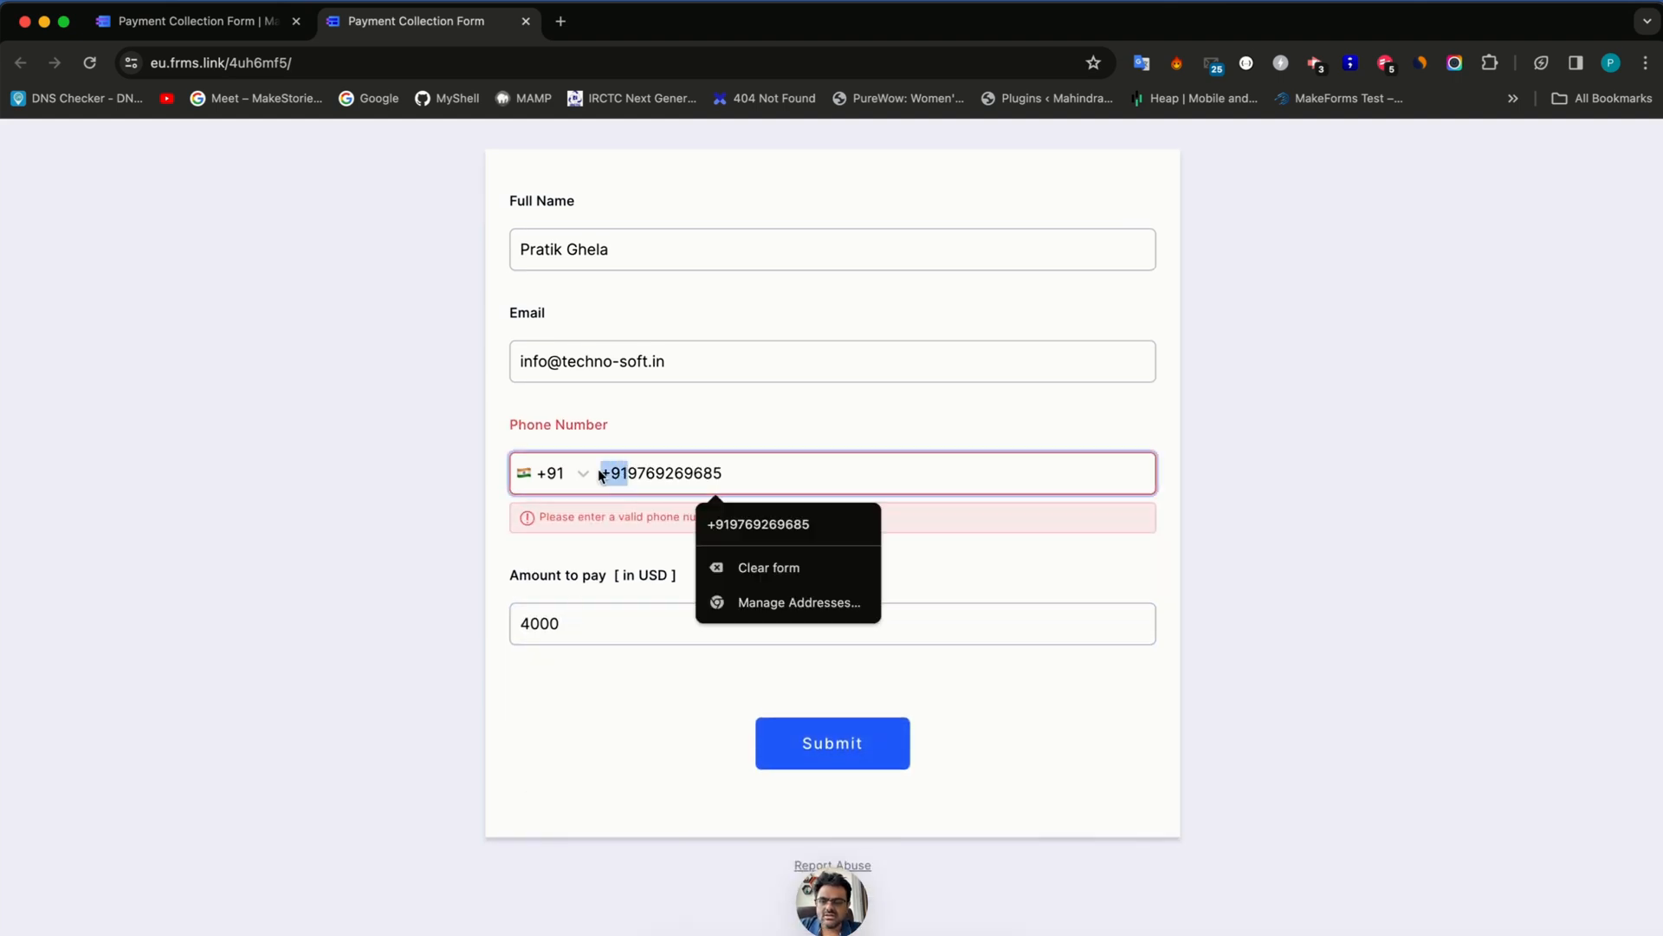
key(BackSpace)
click(769, 742)
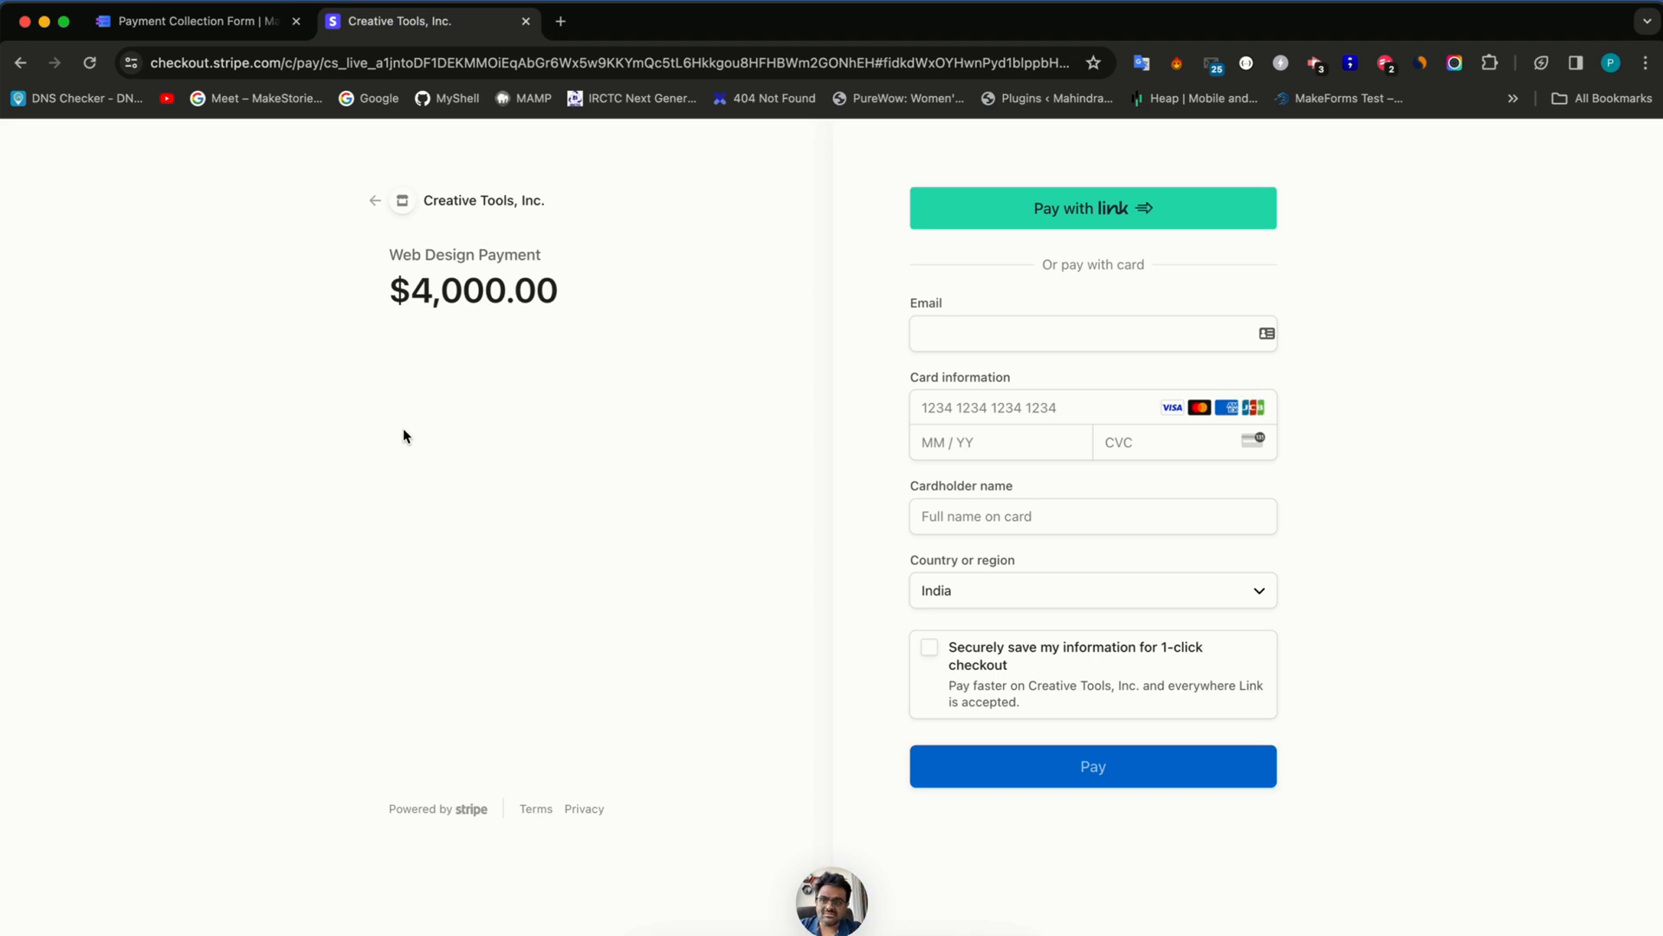
- Close the Stripe checkout tab and return to the My Forms dashboard
key(super+w)
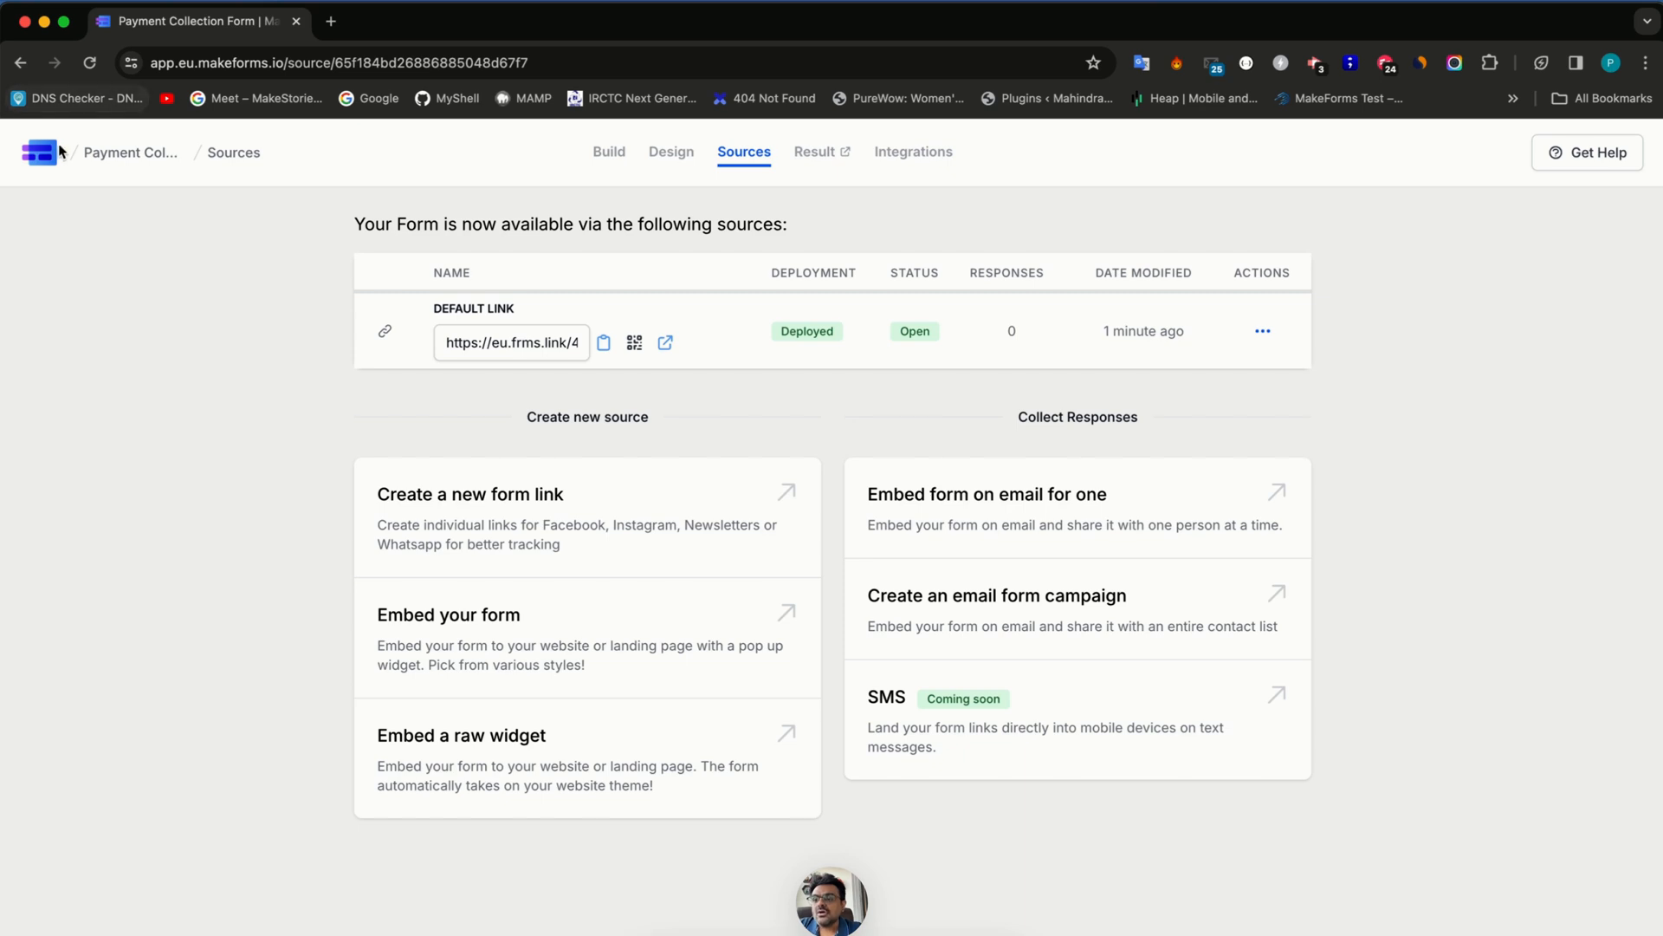
click(59, 151)
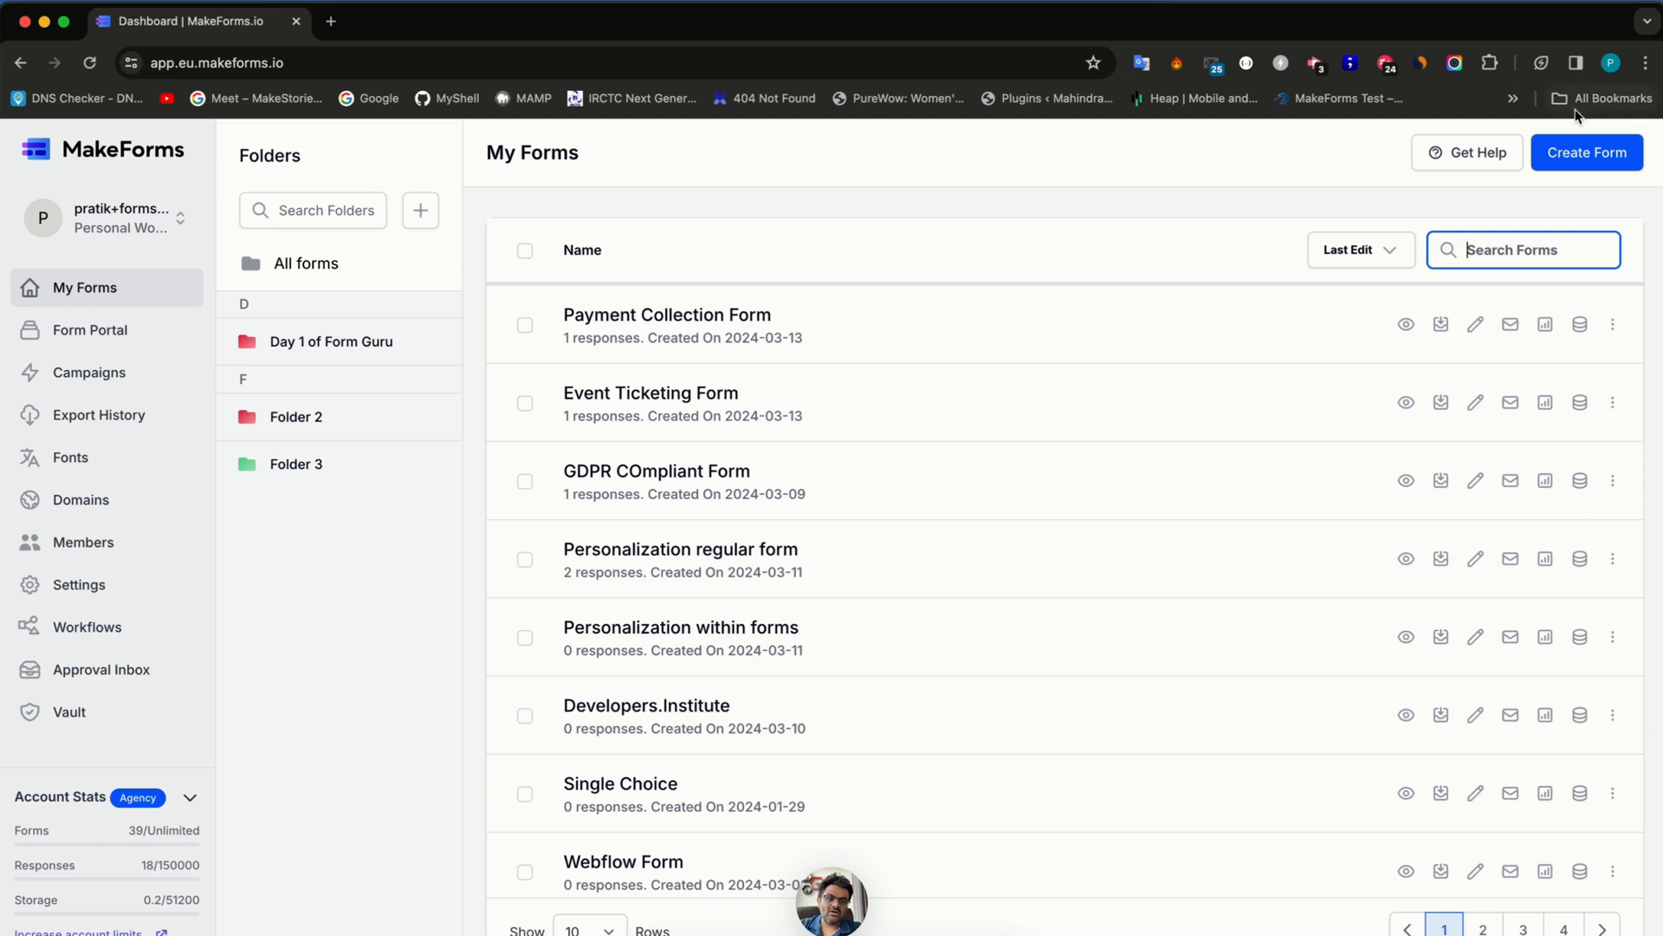
- Create a blank standard form named 'Webinar Single Entry'
click(1587, 153)
click(750, 509)
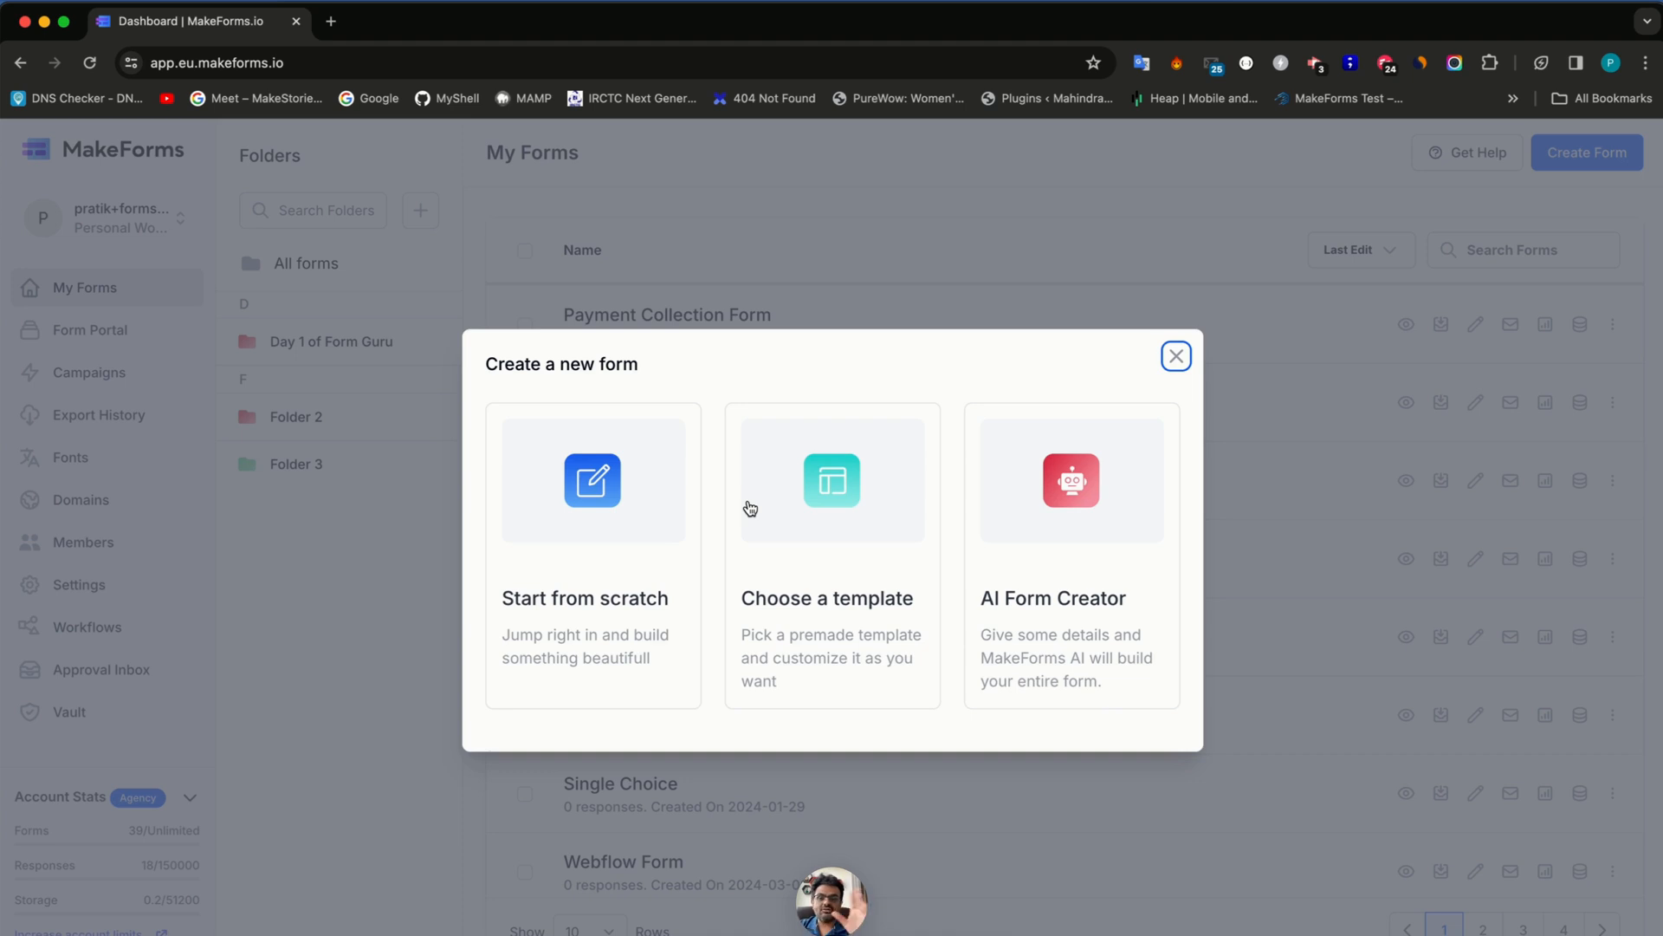
click(641, 533)
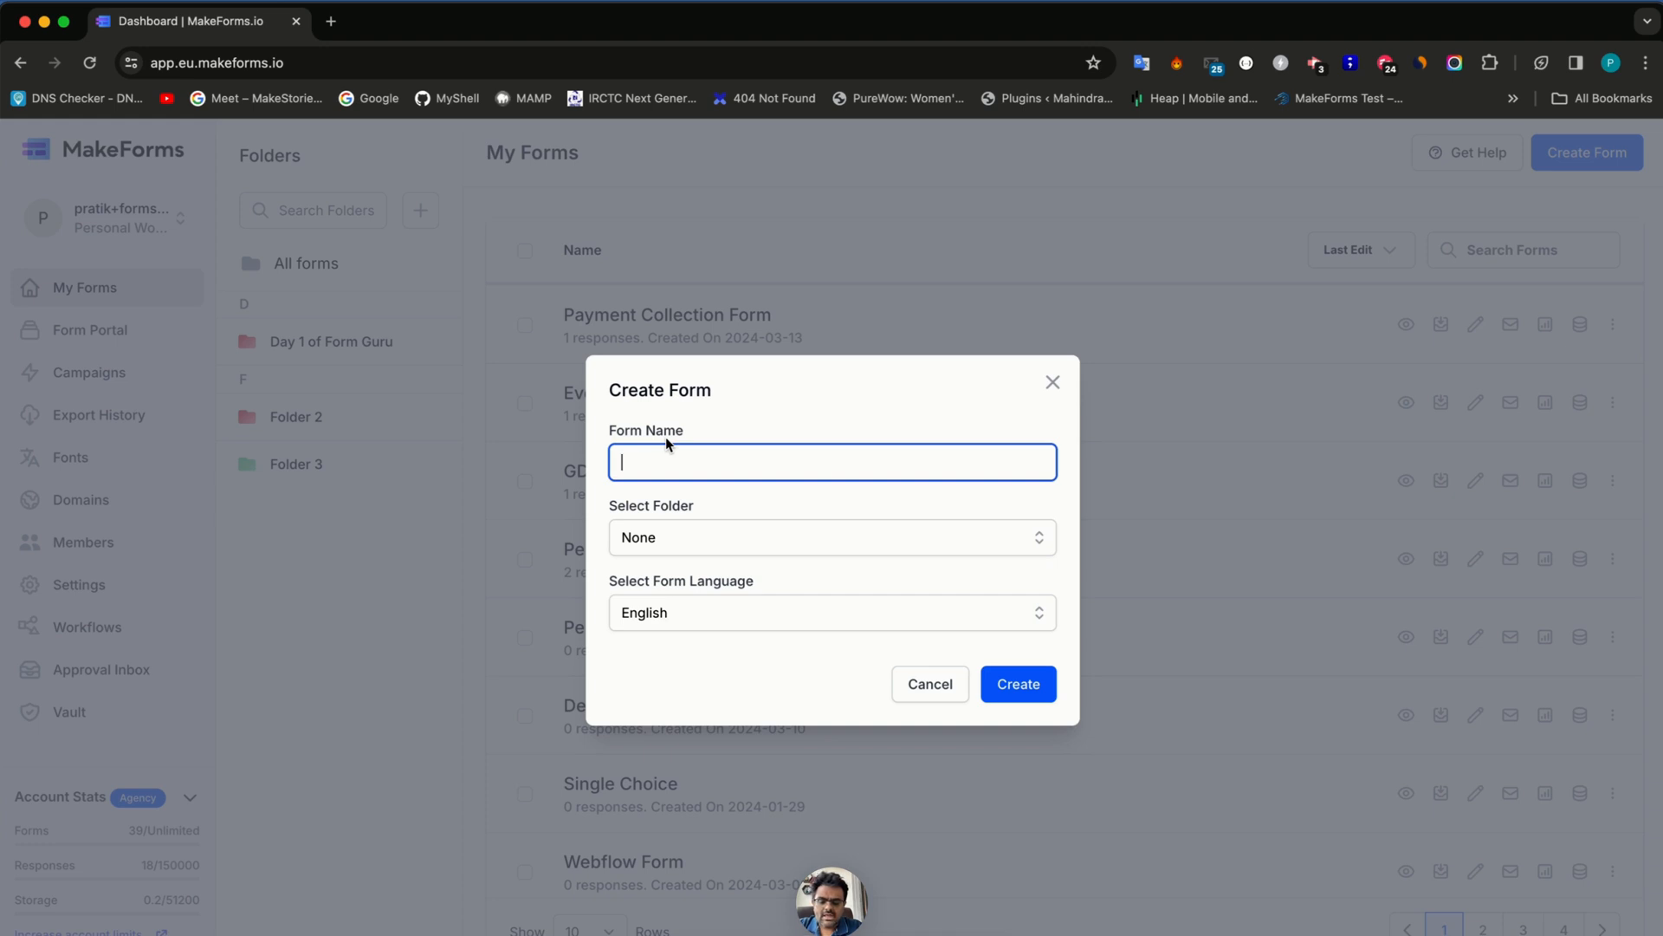
text(Webinar)
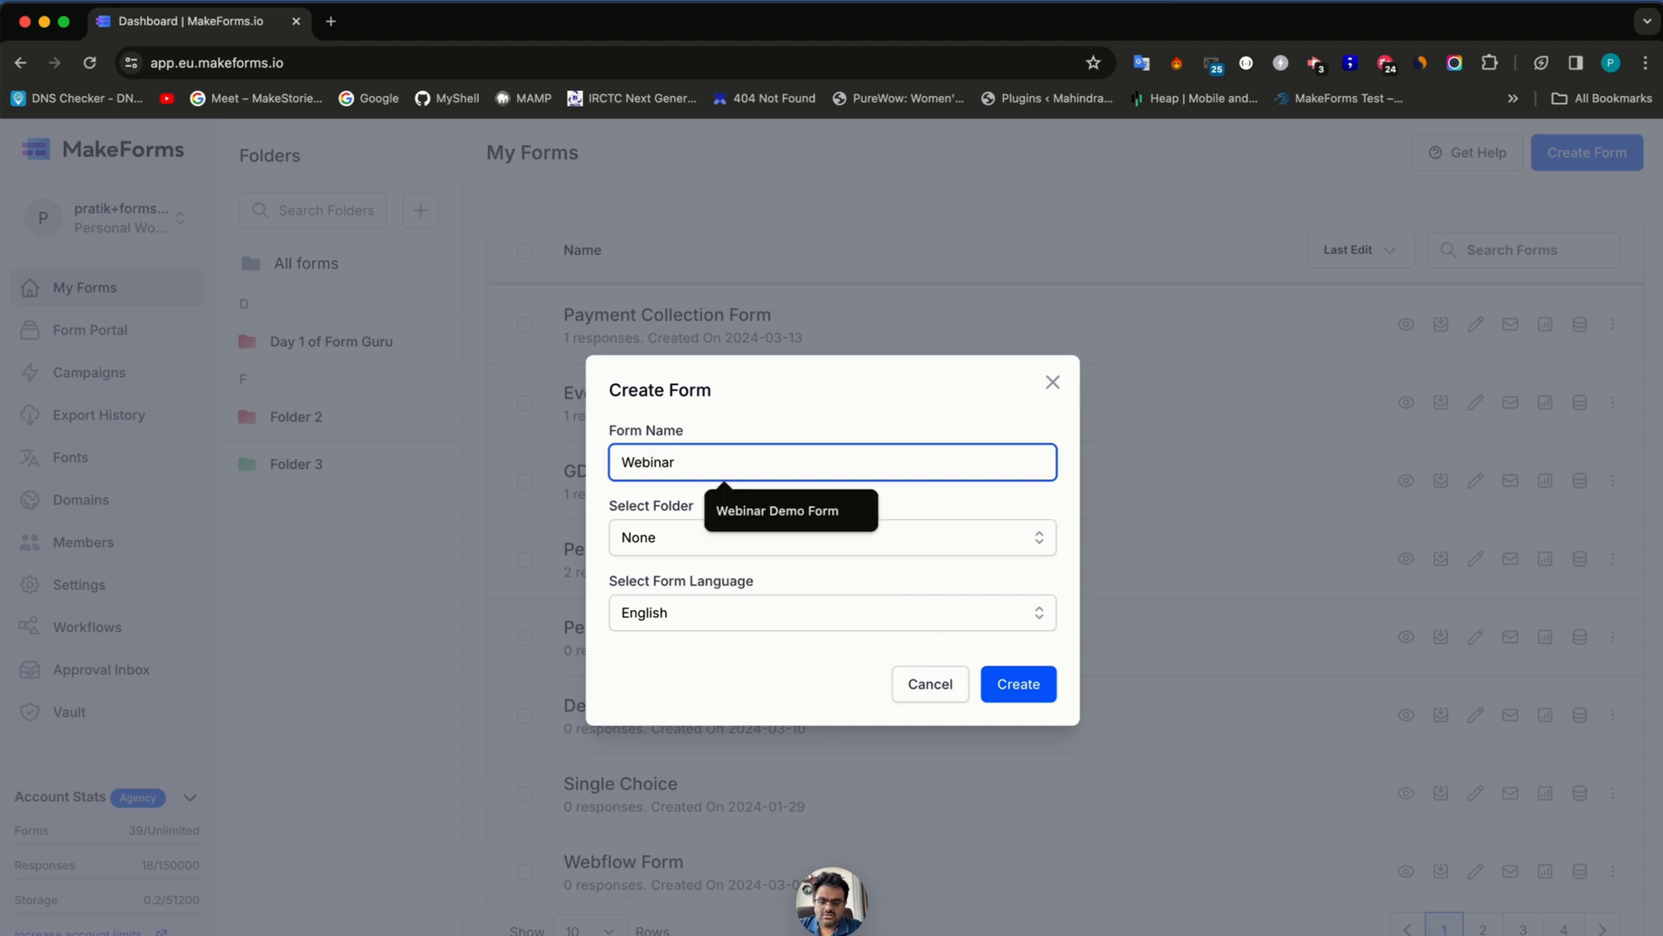
text( ingle)
click(678, 462)
text(Single Entry)
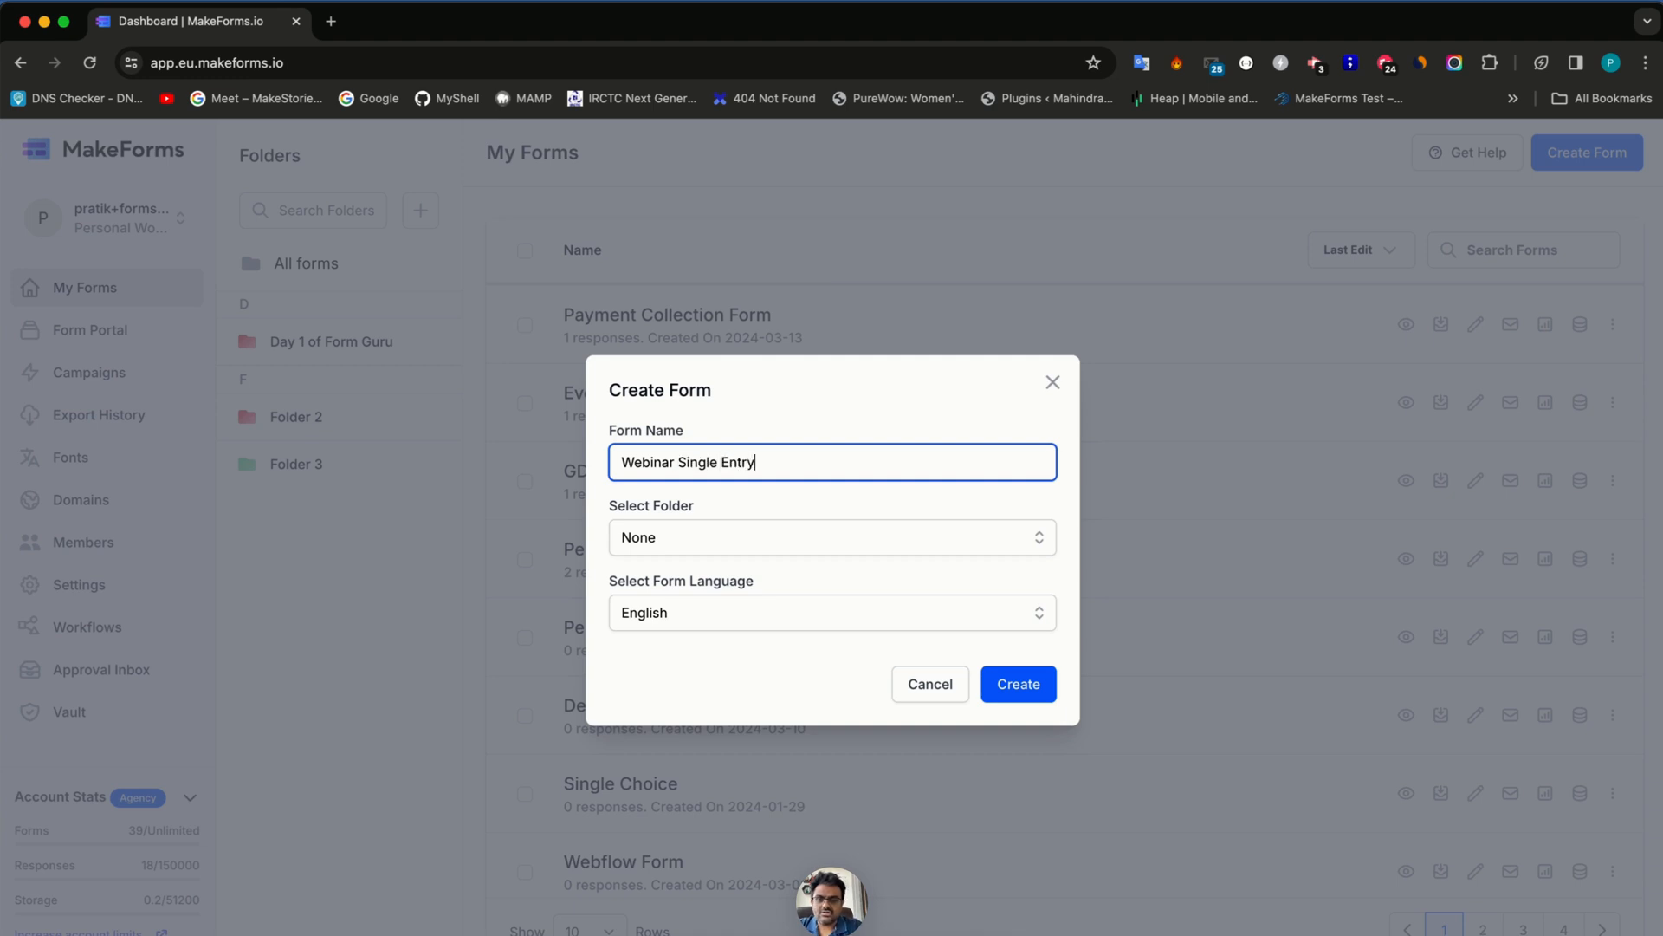
key(Return)
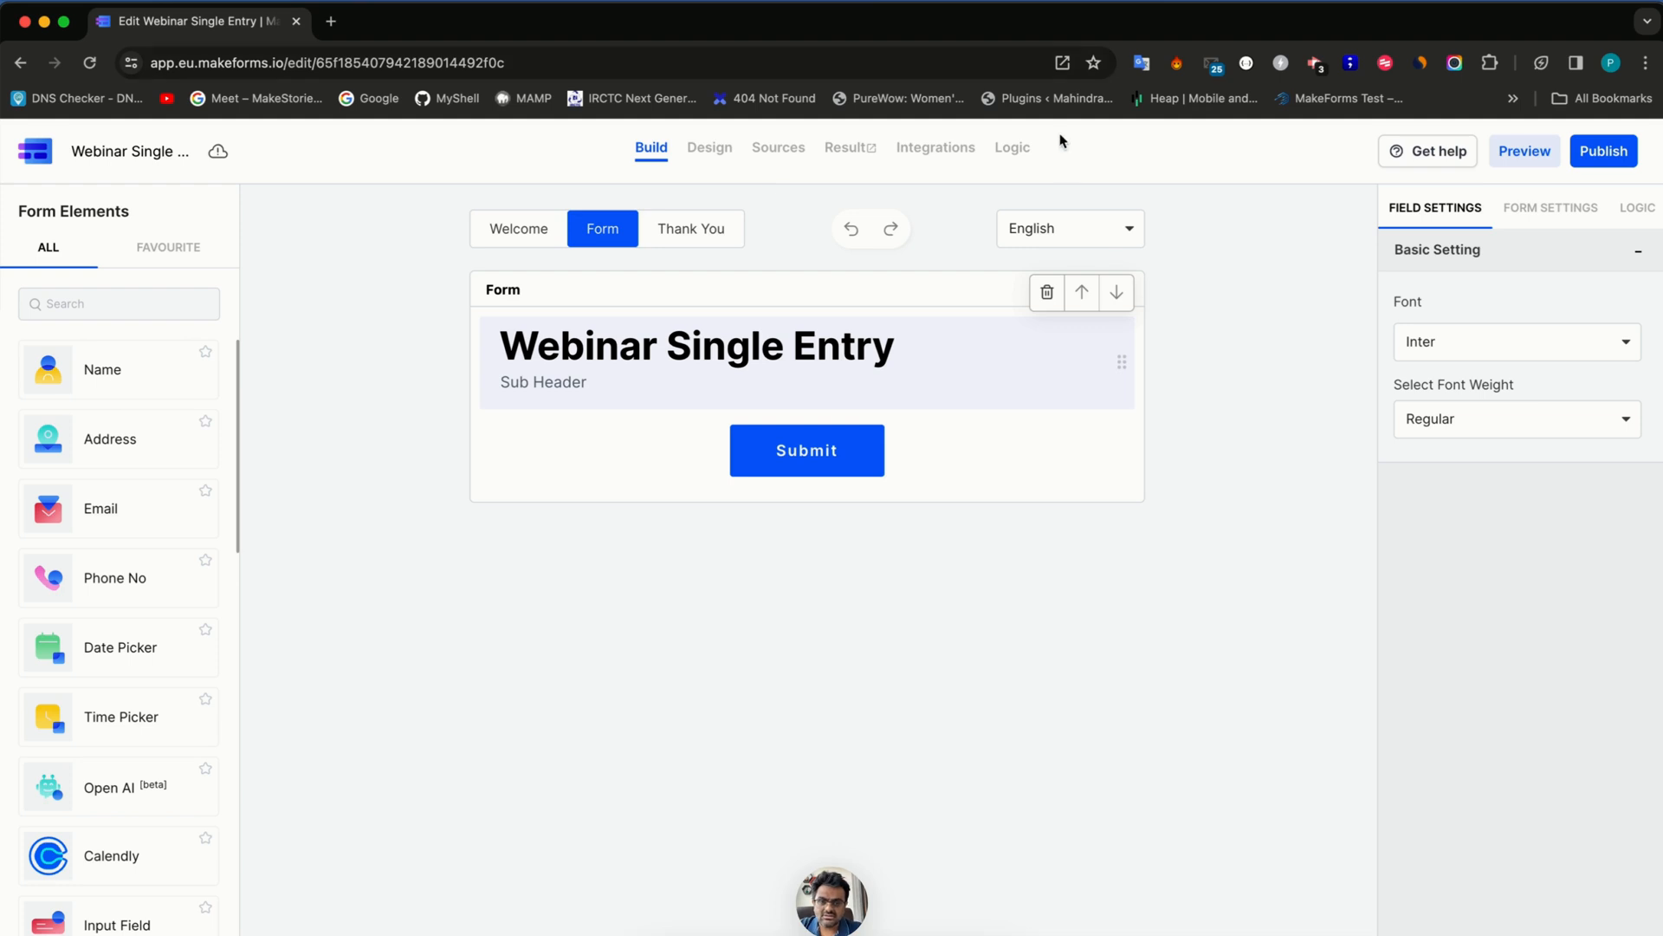
- Replace the header with Full Name, Email and Phone Number fields, enabling Email verification
click(1046, 292)
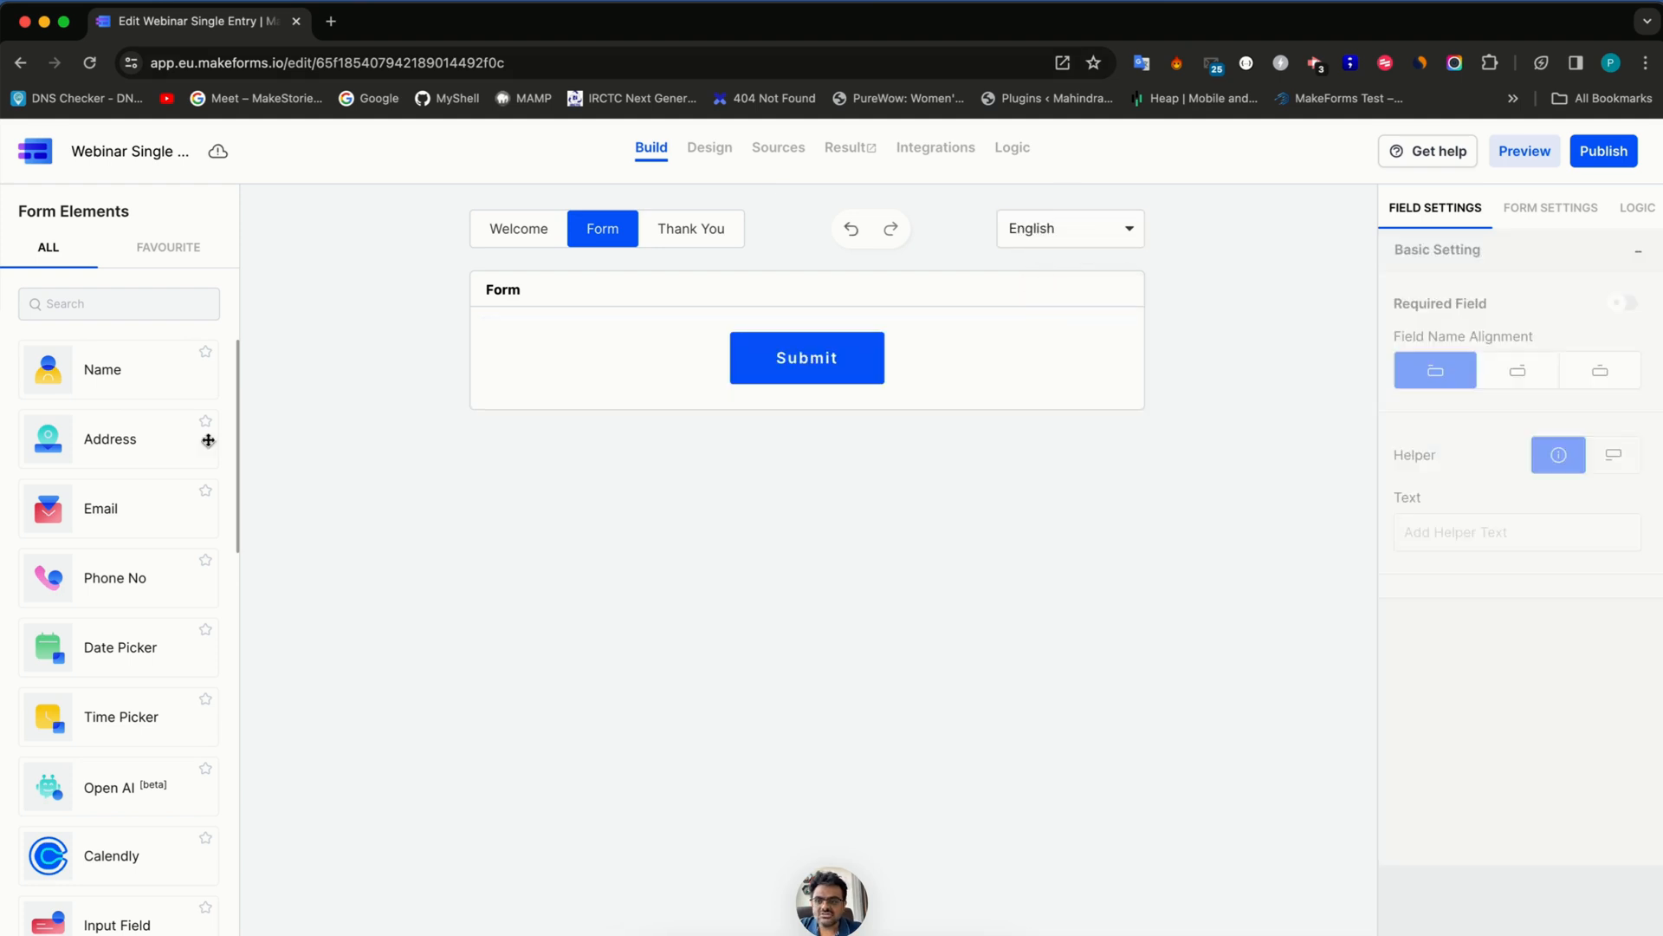
click(137, 509)
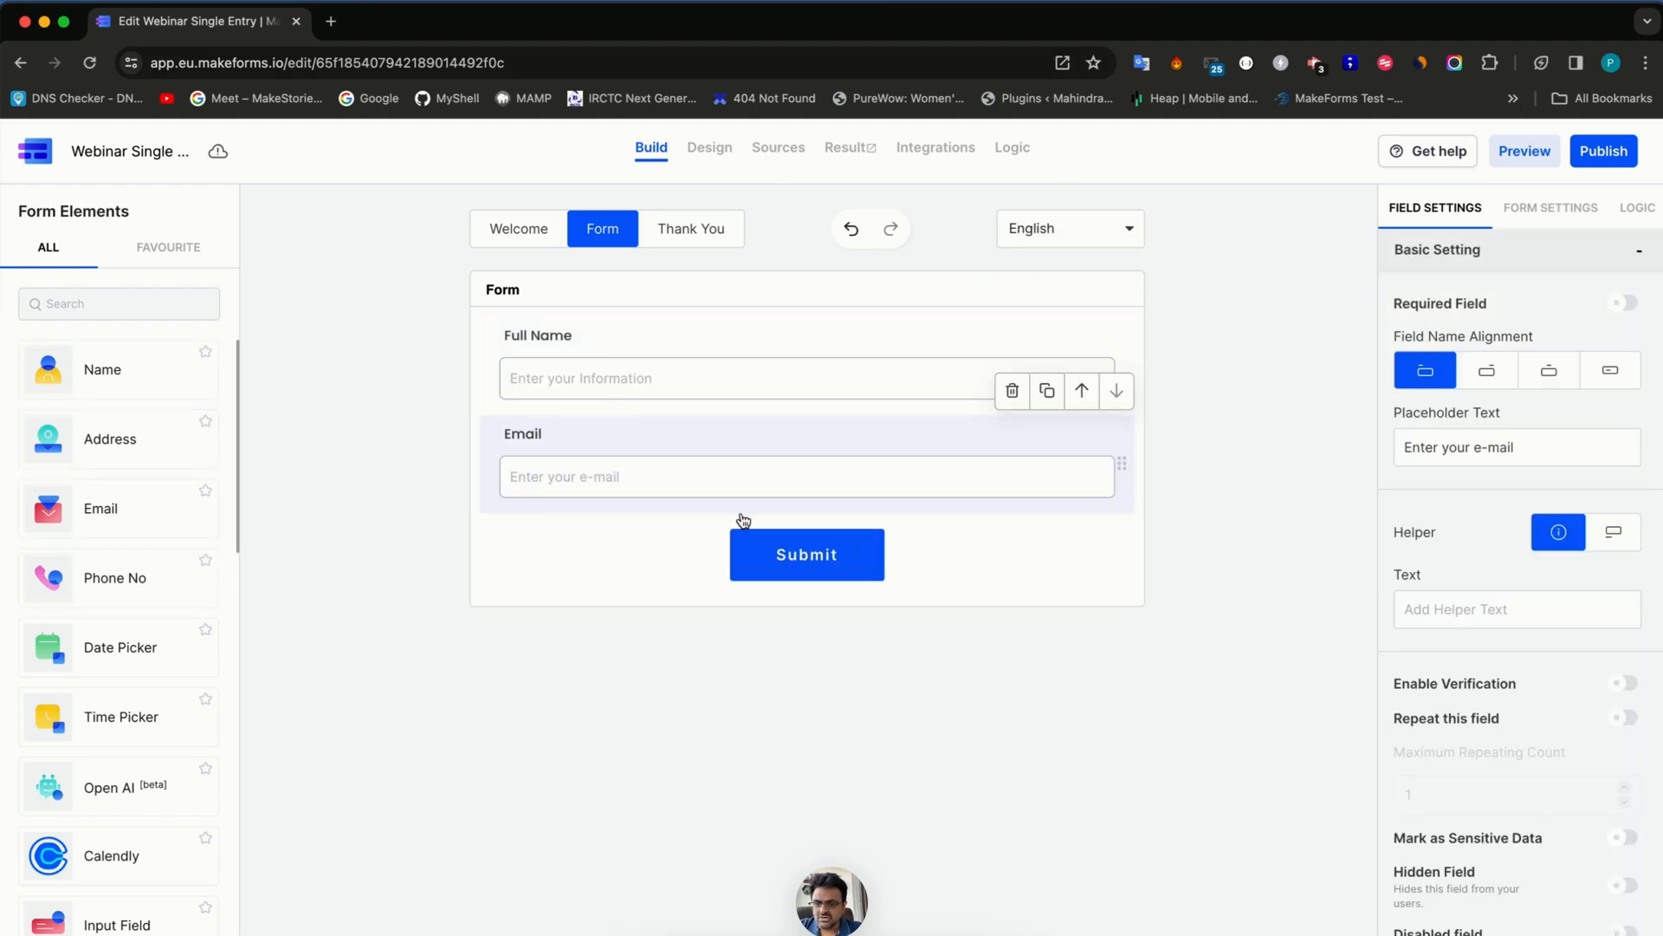
click(141, 575)
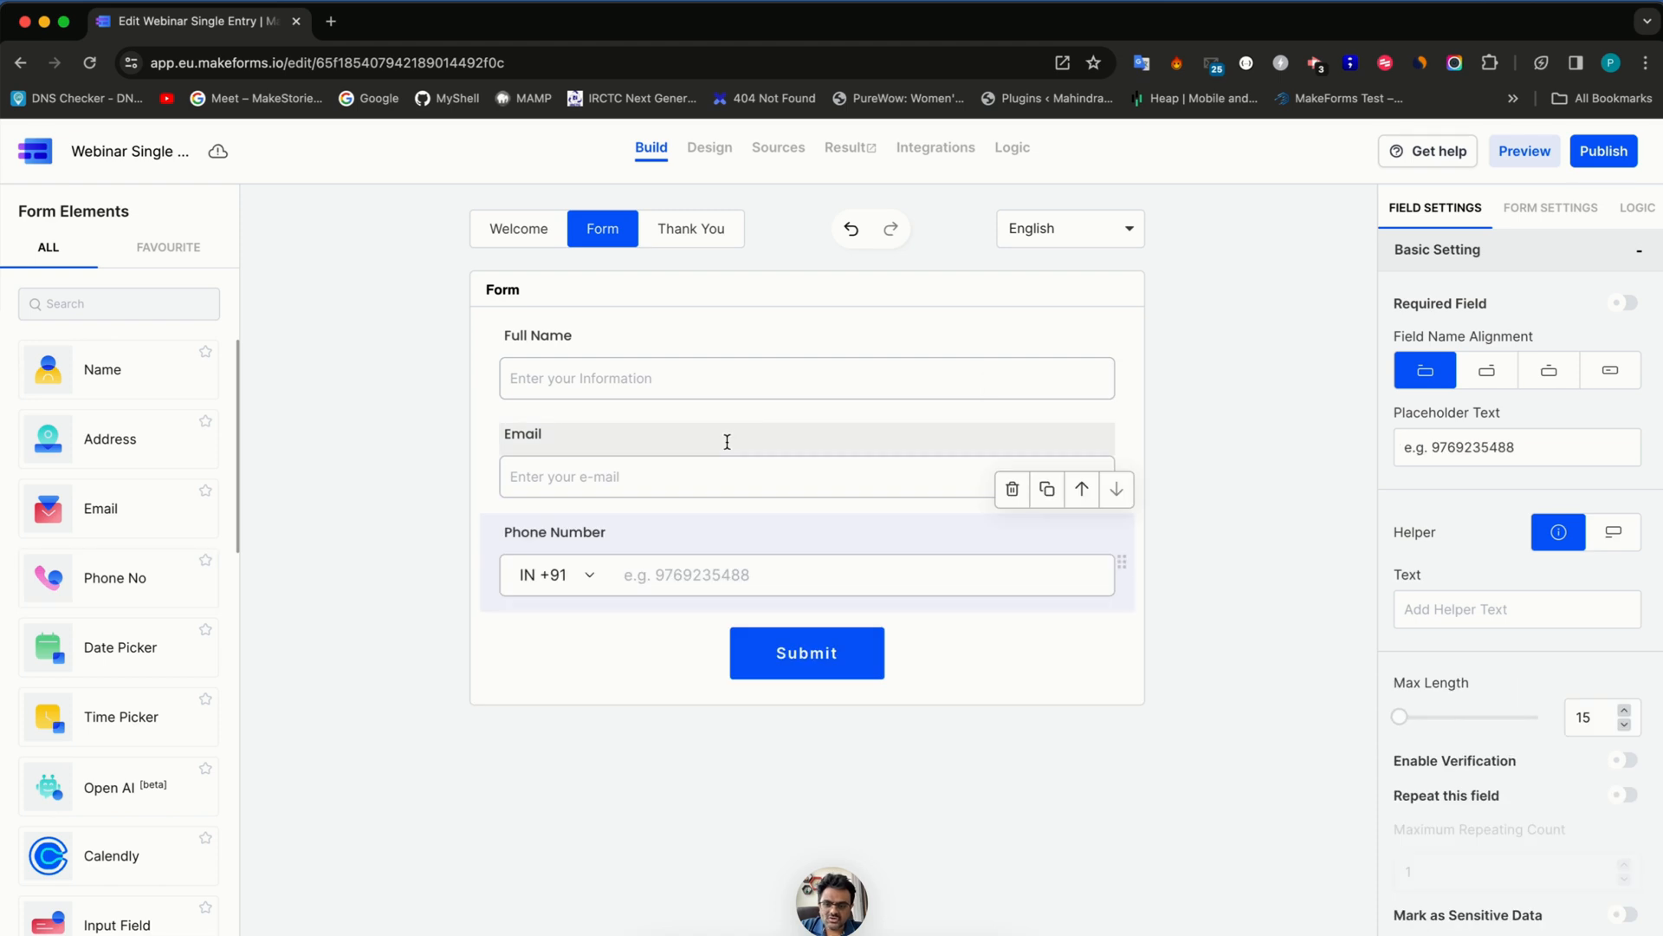
click(727, 442)
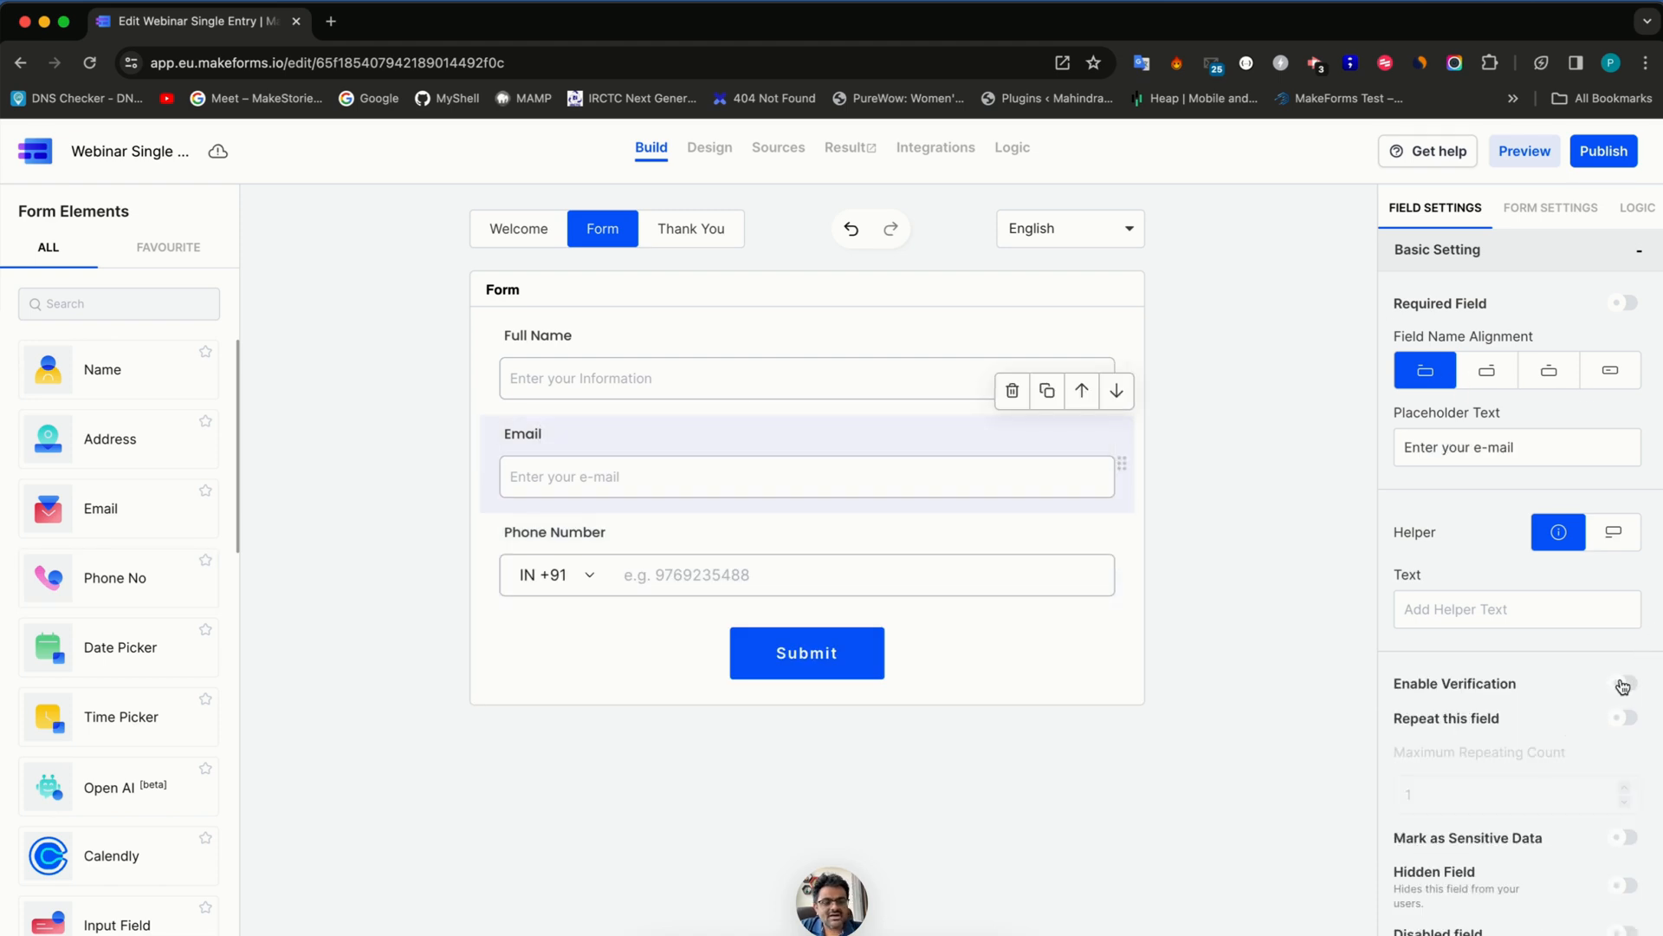
click(1623, 685)
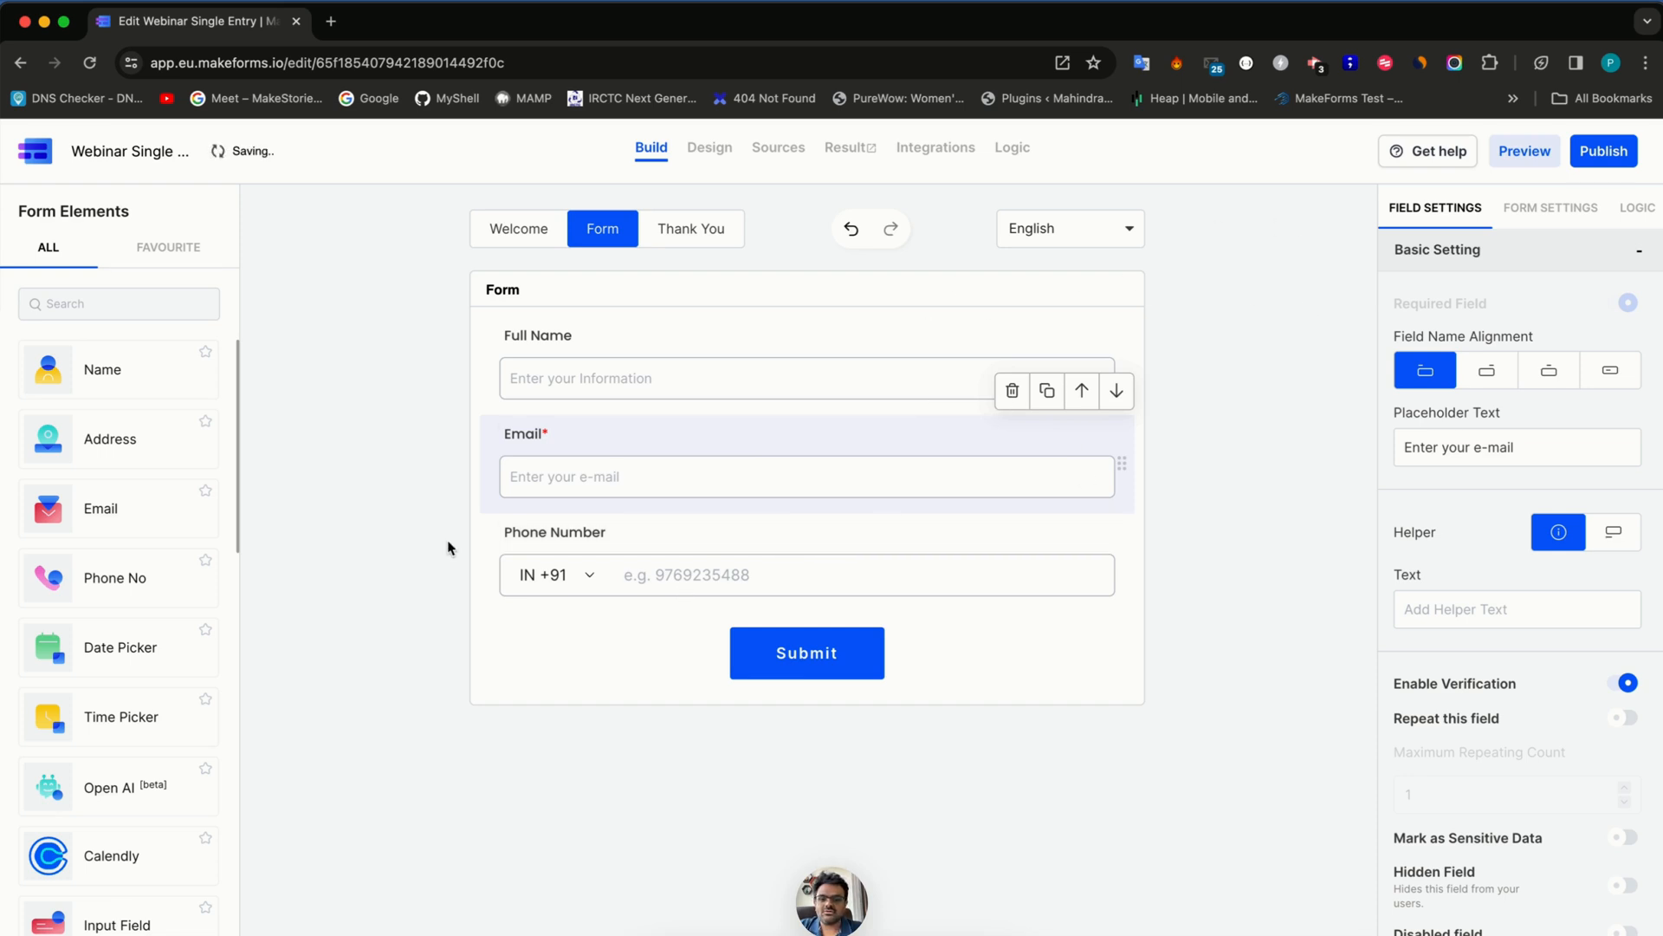
click(116, 305)
- Add a Paragraph Text block at the top with the bold title 'Webinar Registration'
text(para)
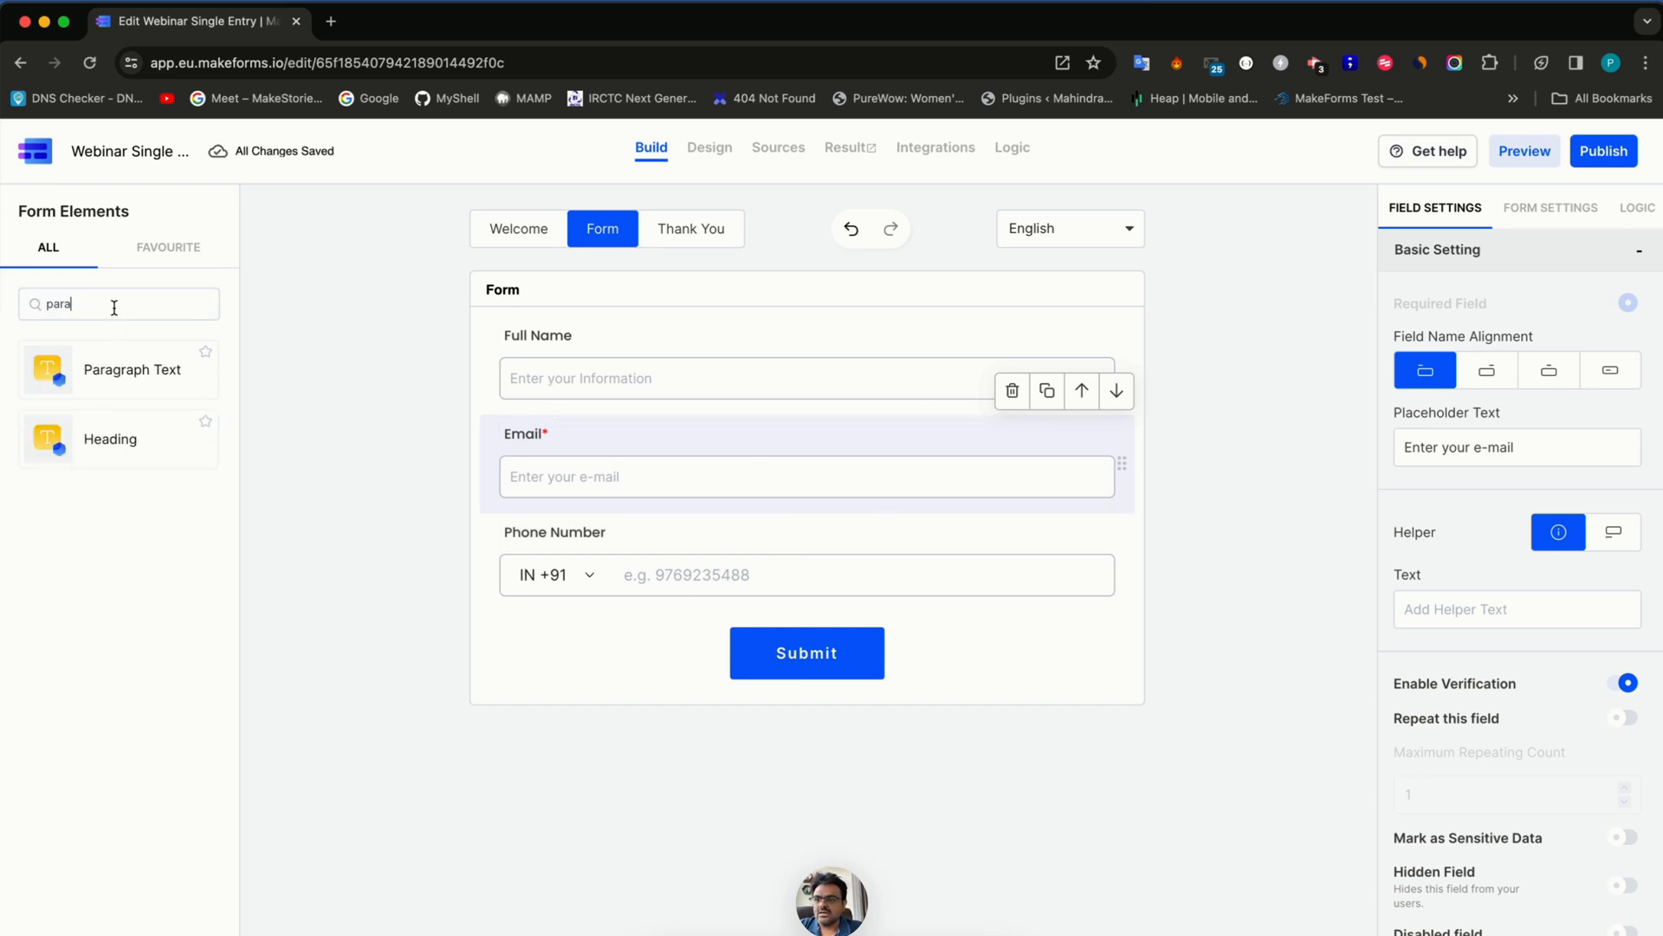
drag(87, 373, 746, 346)
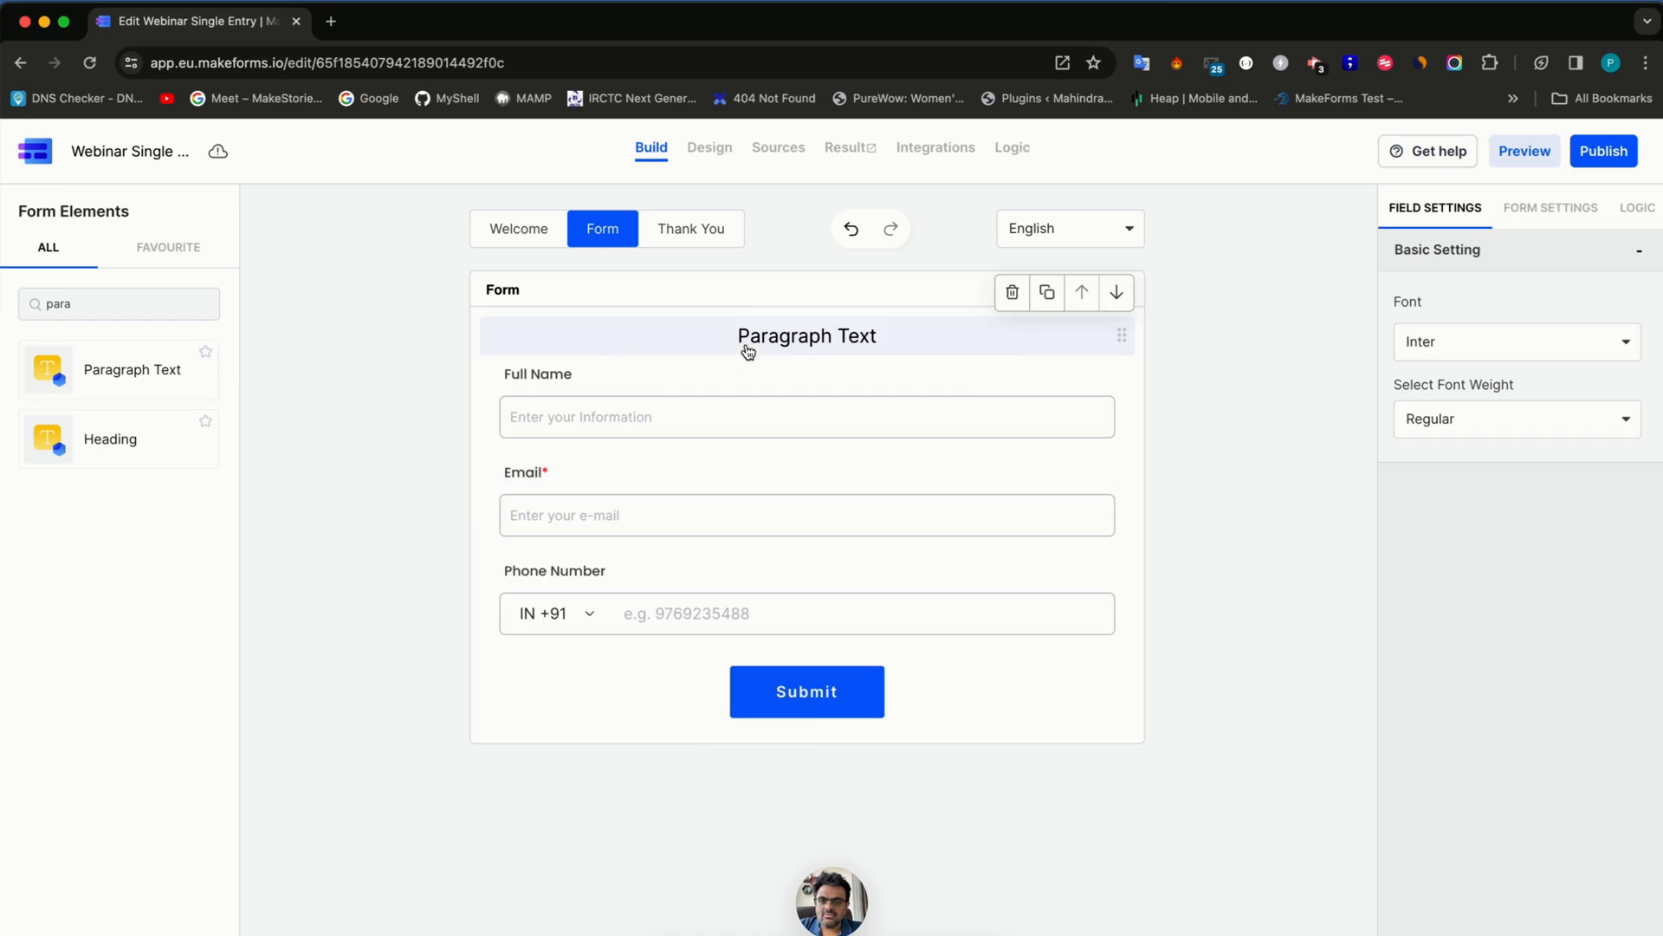
triple_click(746, 345)
text(Webinar Registration)
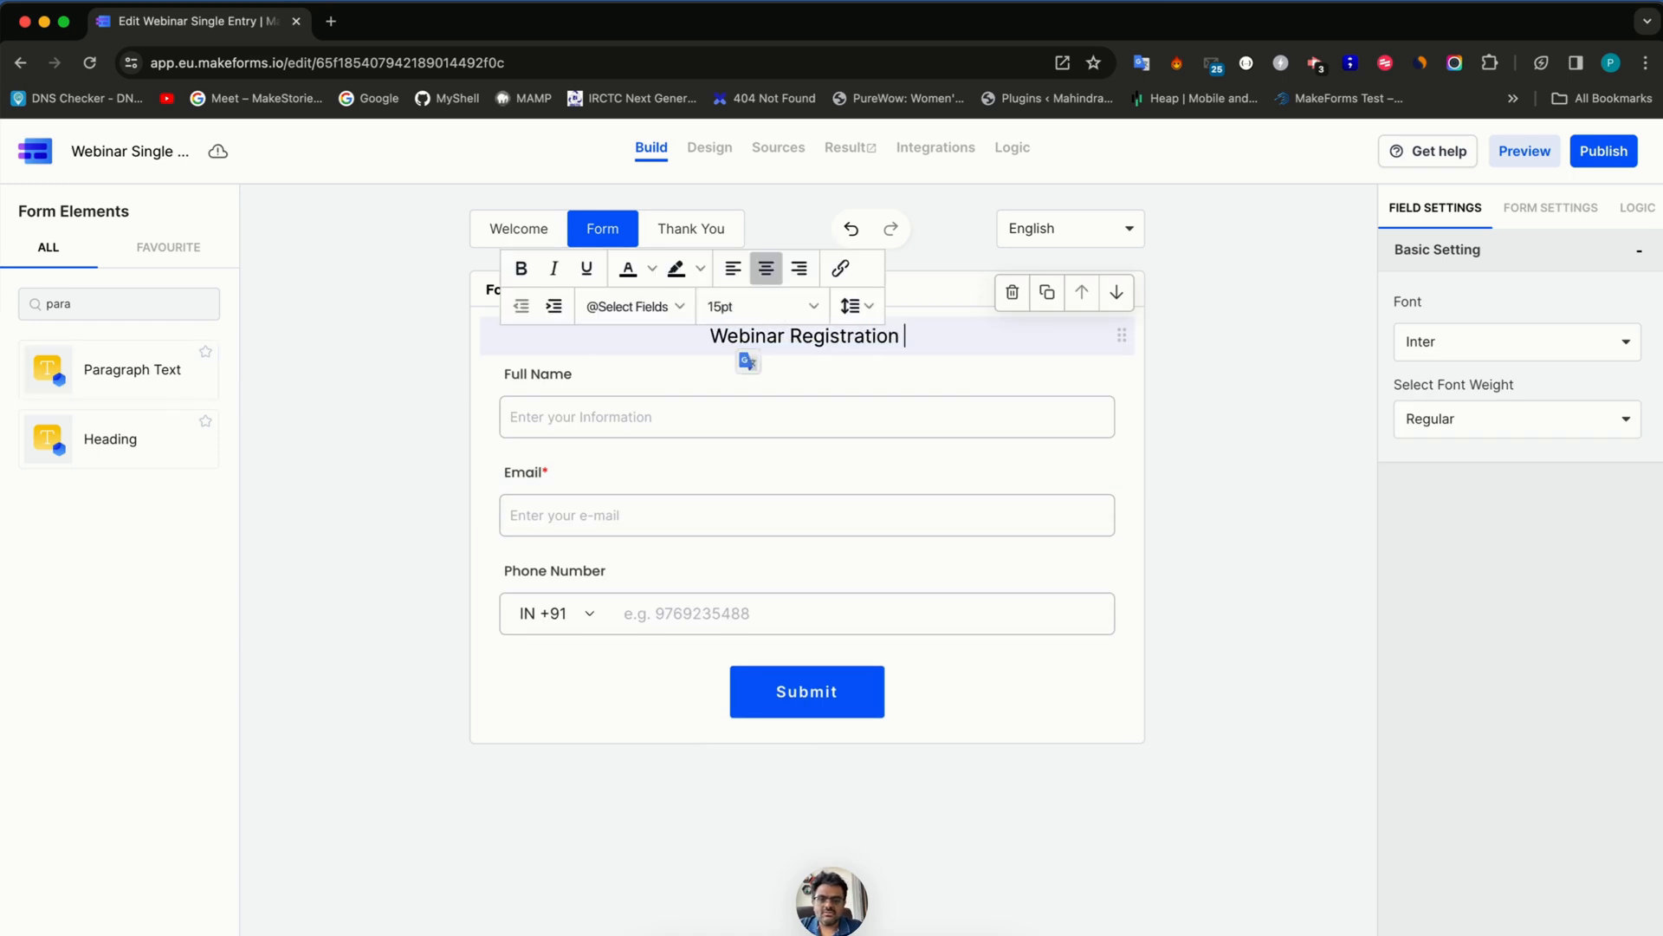
key(super+a)
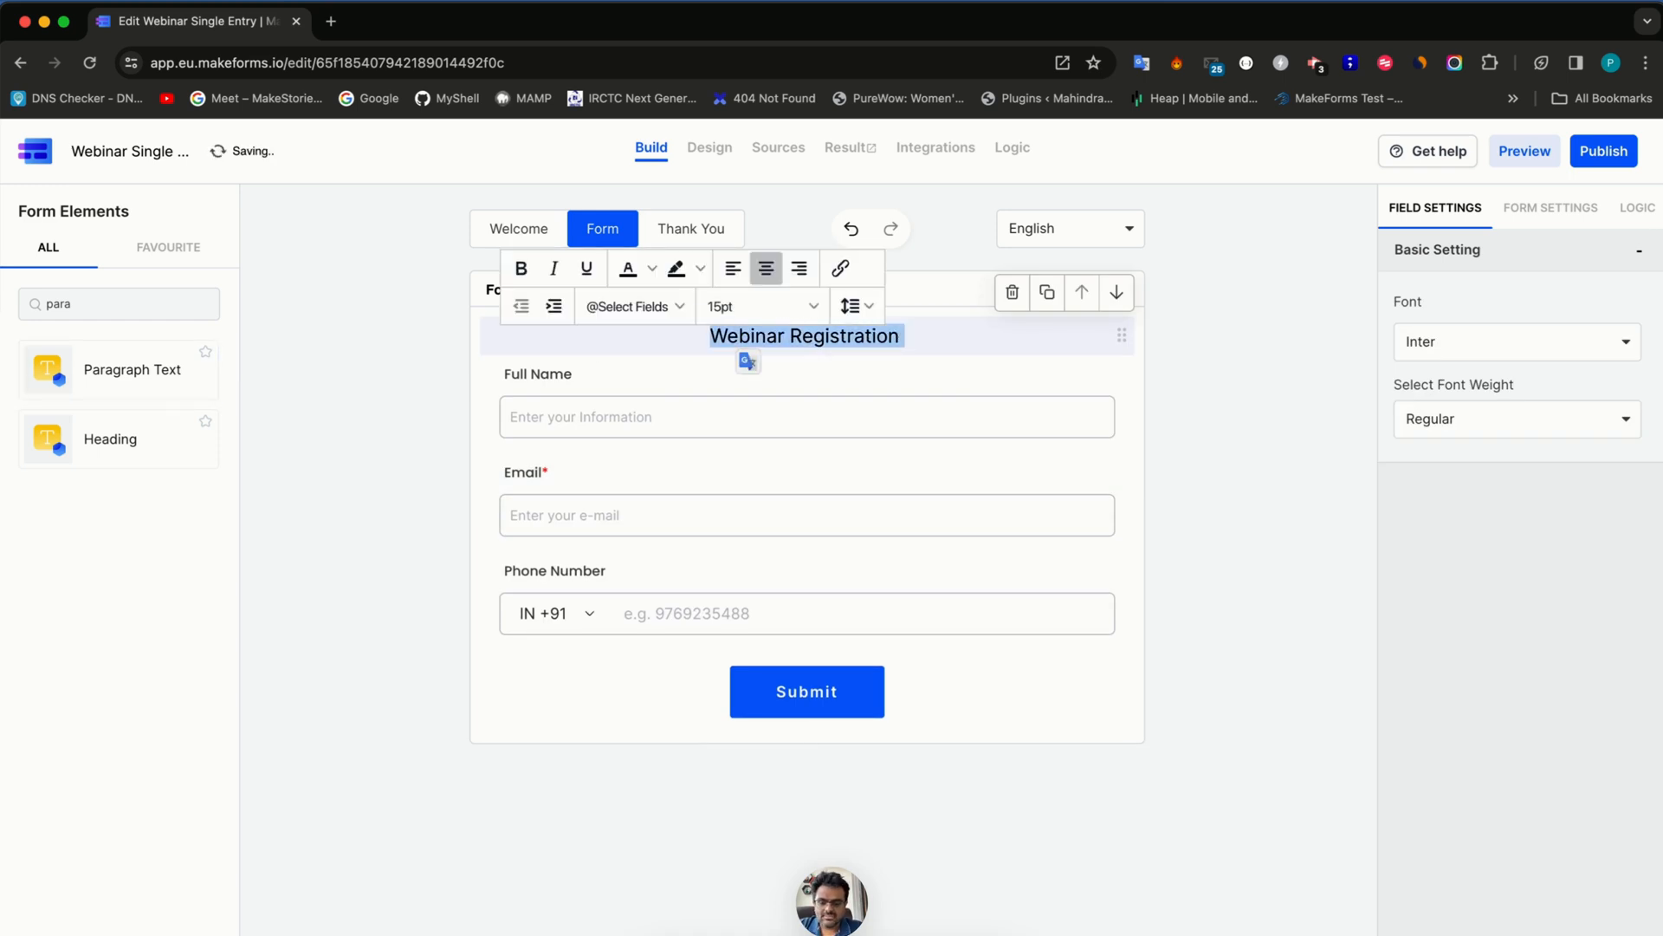
key(super+b)
key(Right)
key(Return)
- Write a description about the $10 webinar charge, paid through a secured payment gateway
text(This is )
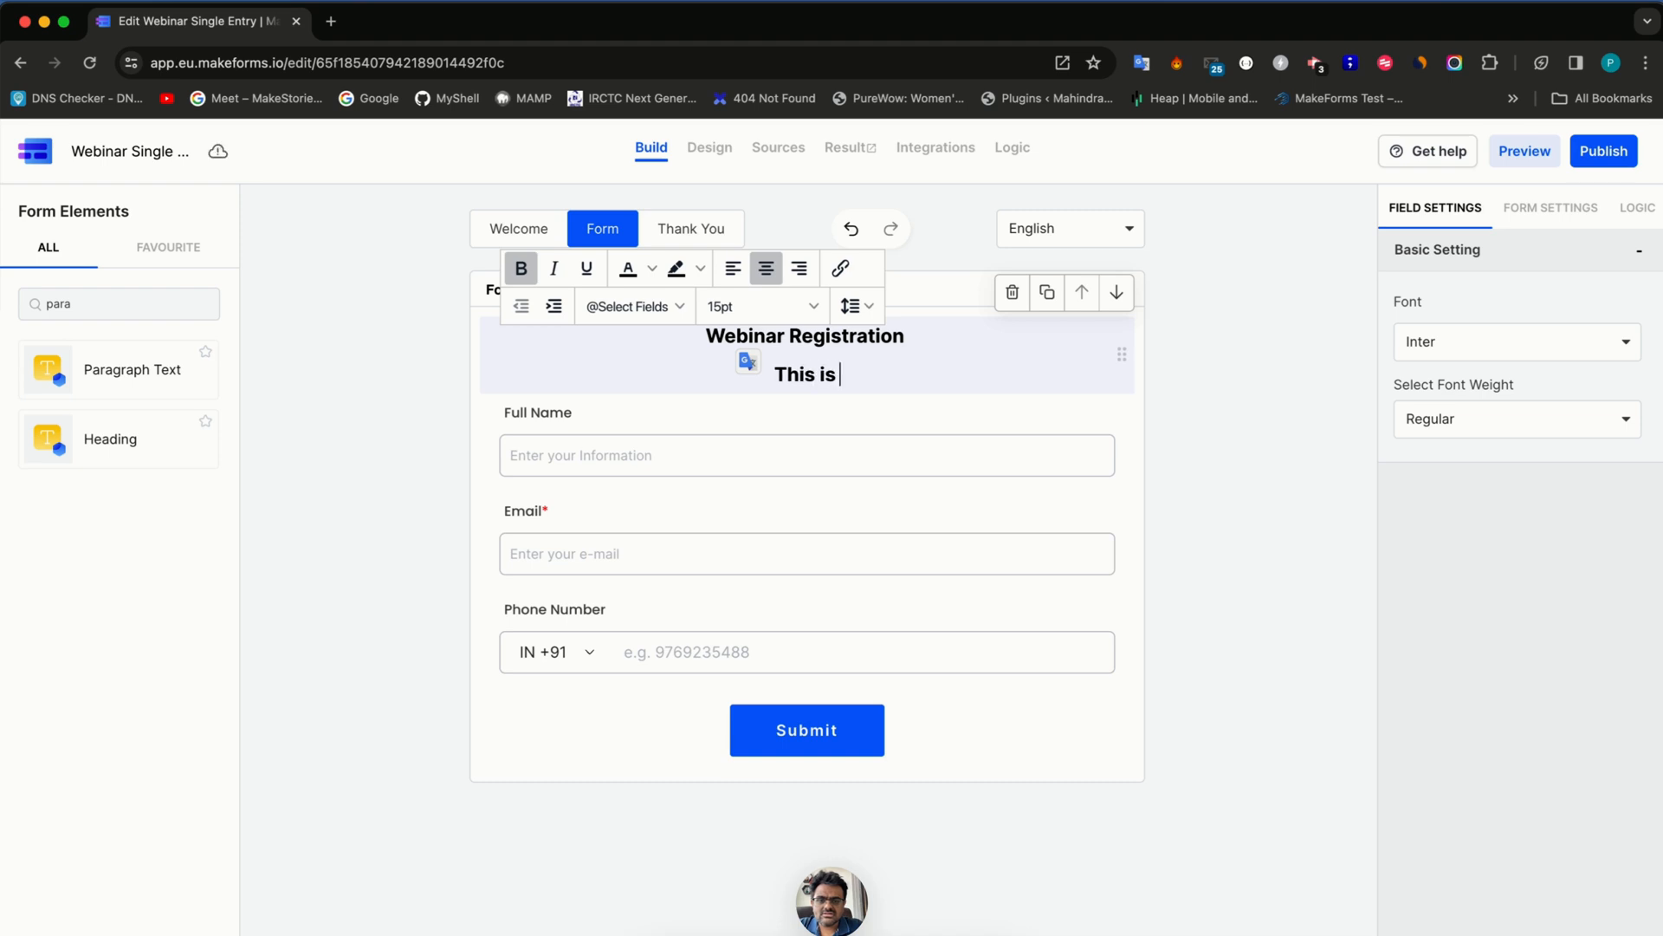
text(a MakeForms Webinar.)
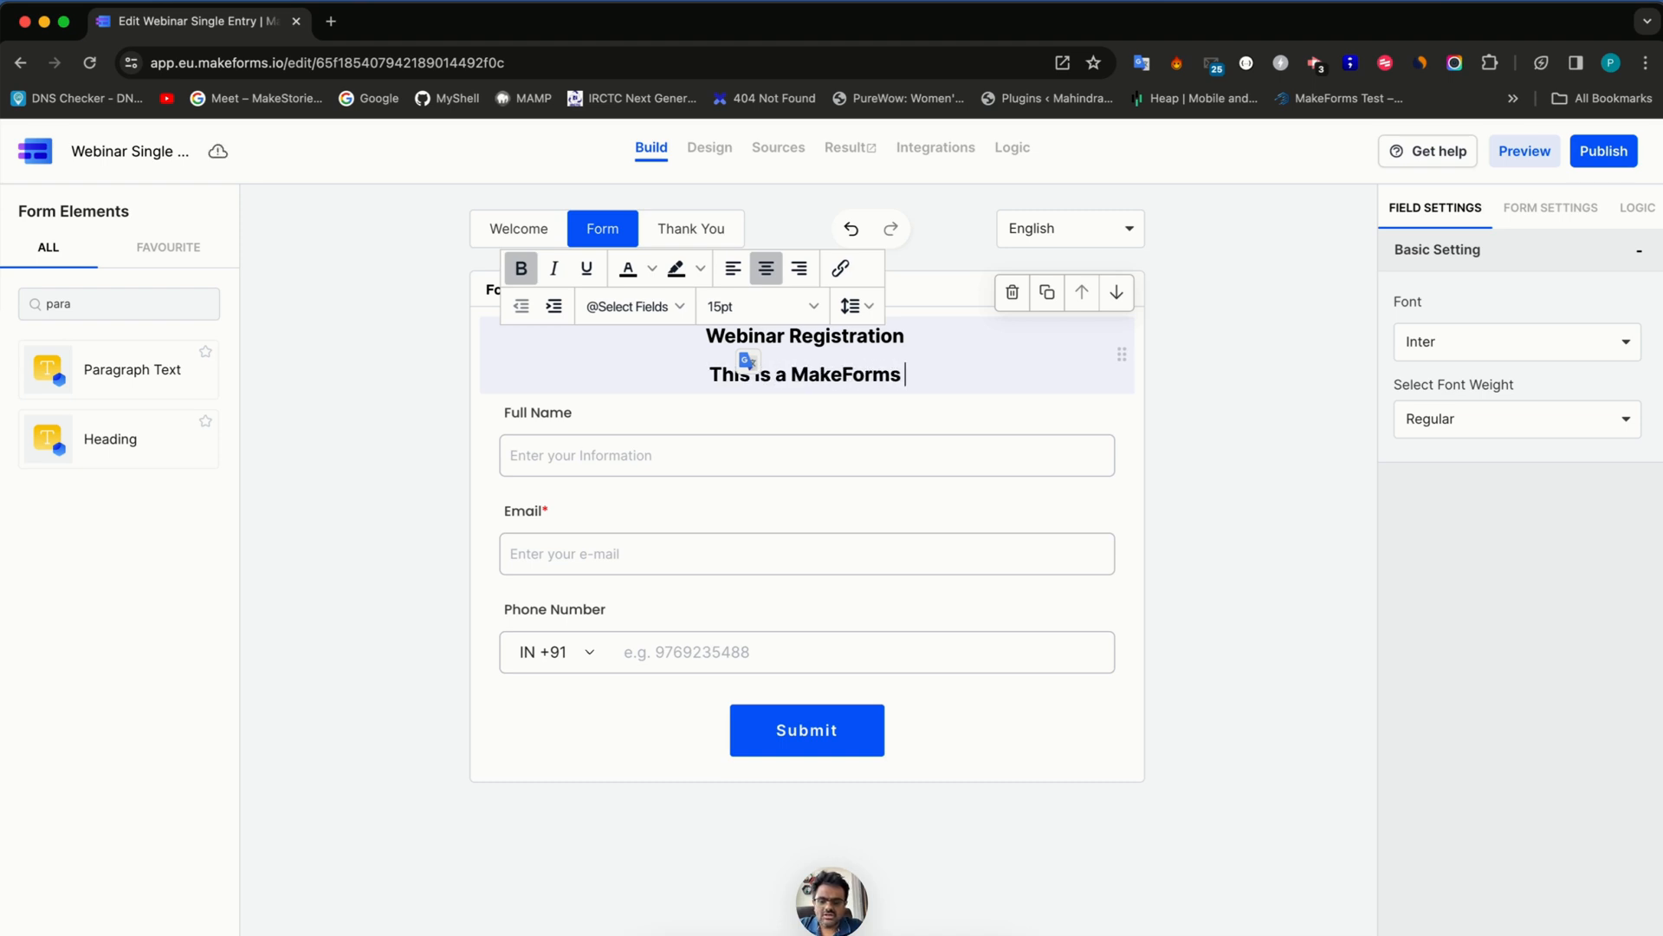
key(BackSpace)
key(BackSpace)
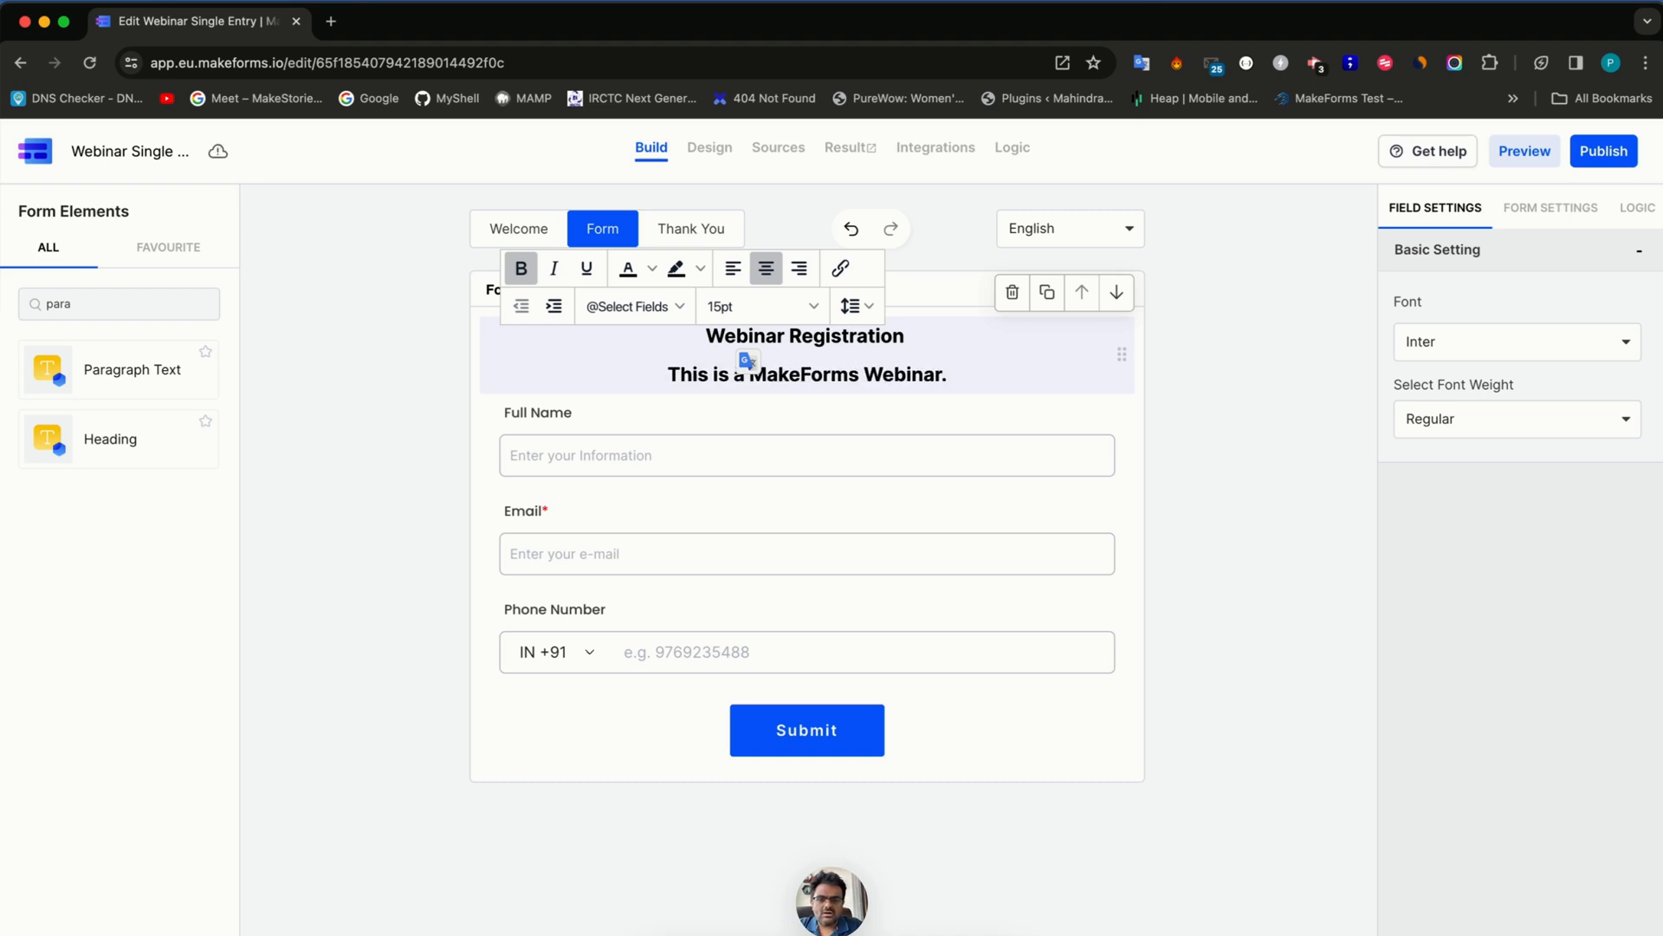
text(and you will be c)
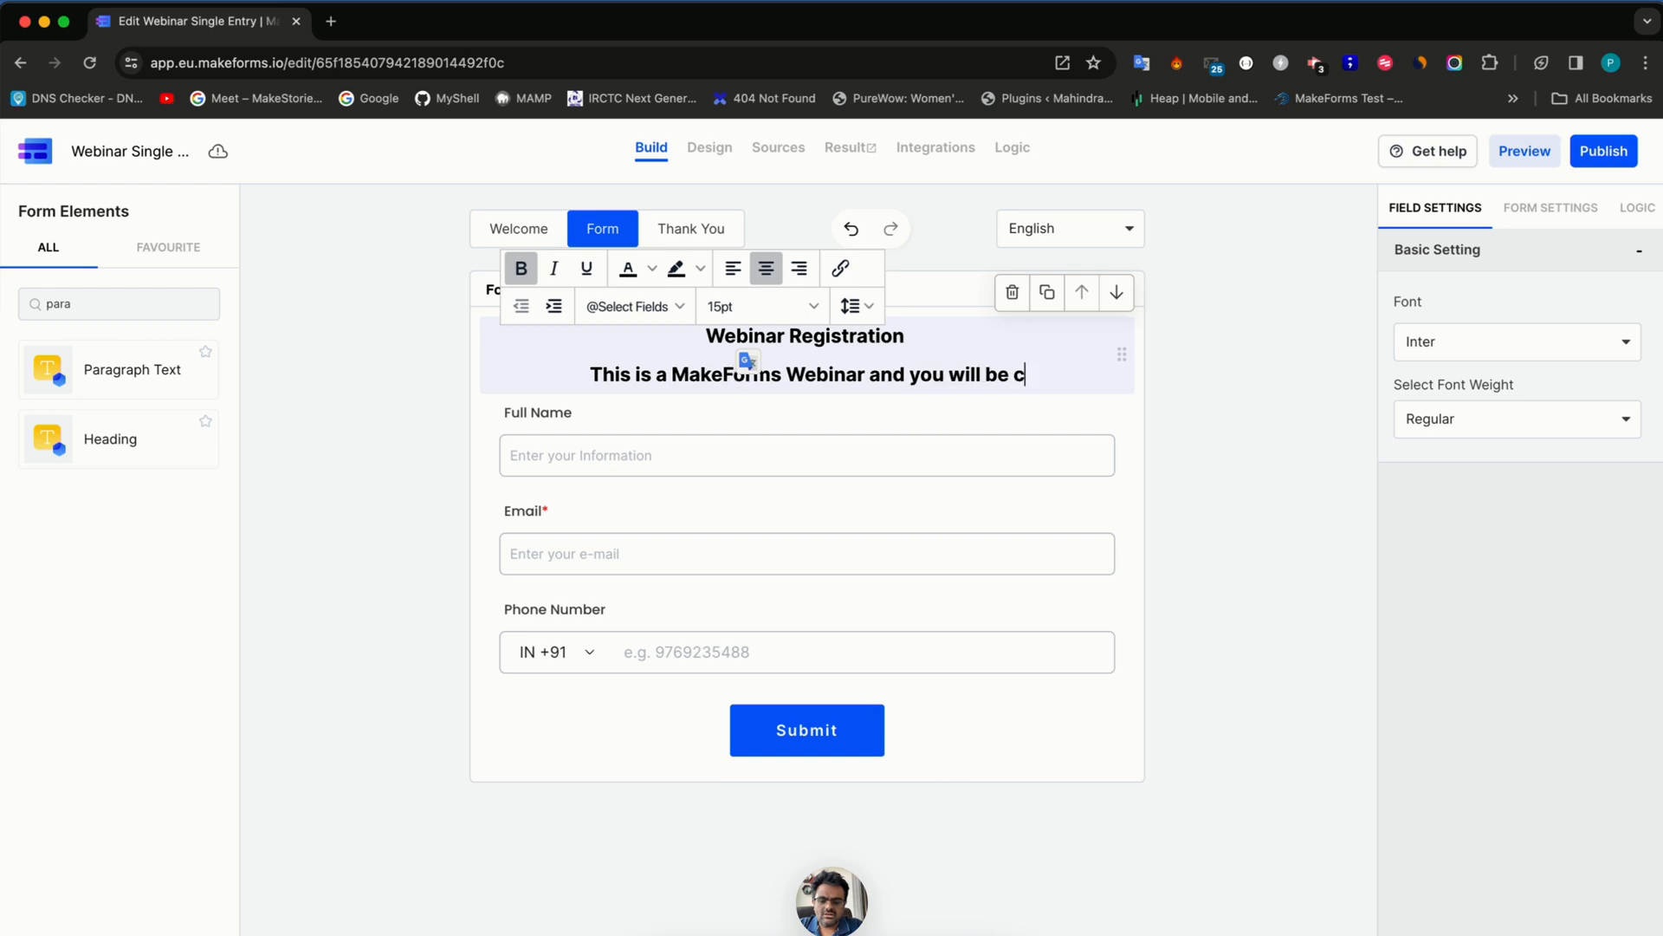
text(harged $10 to atten)
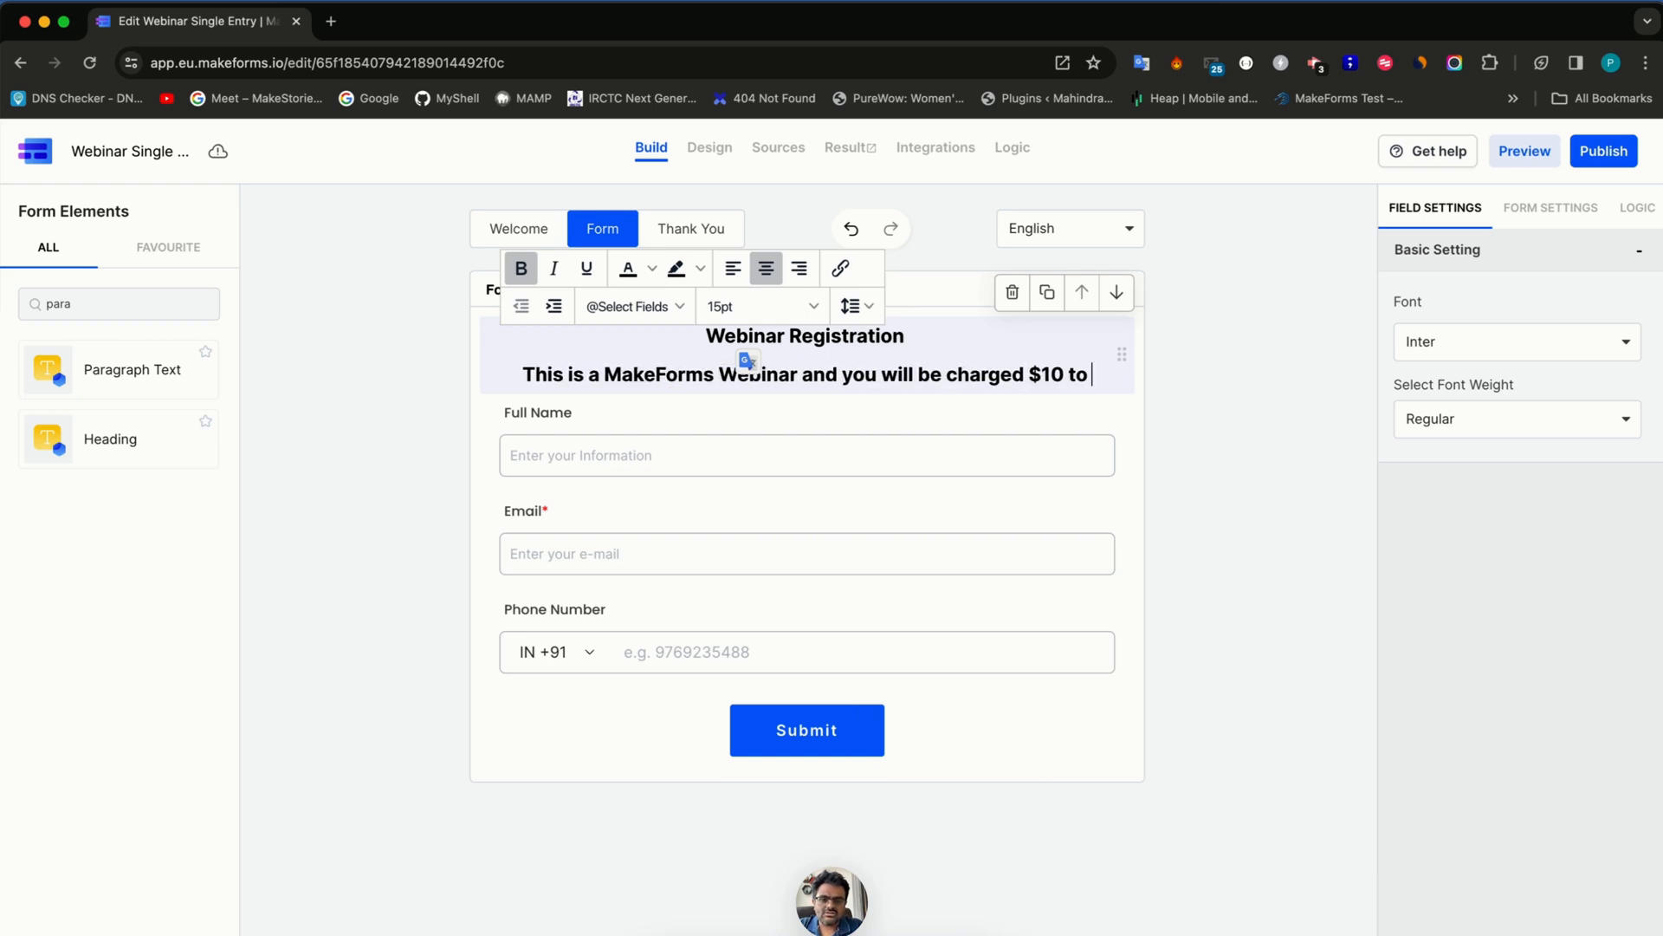
key(BackSpace)
key(BackSpace)
key(BackSpace)
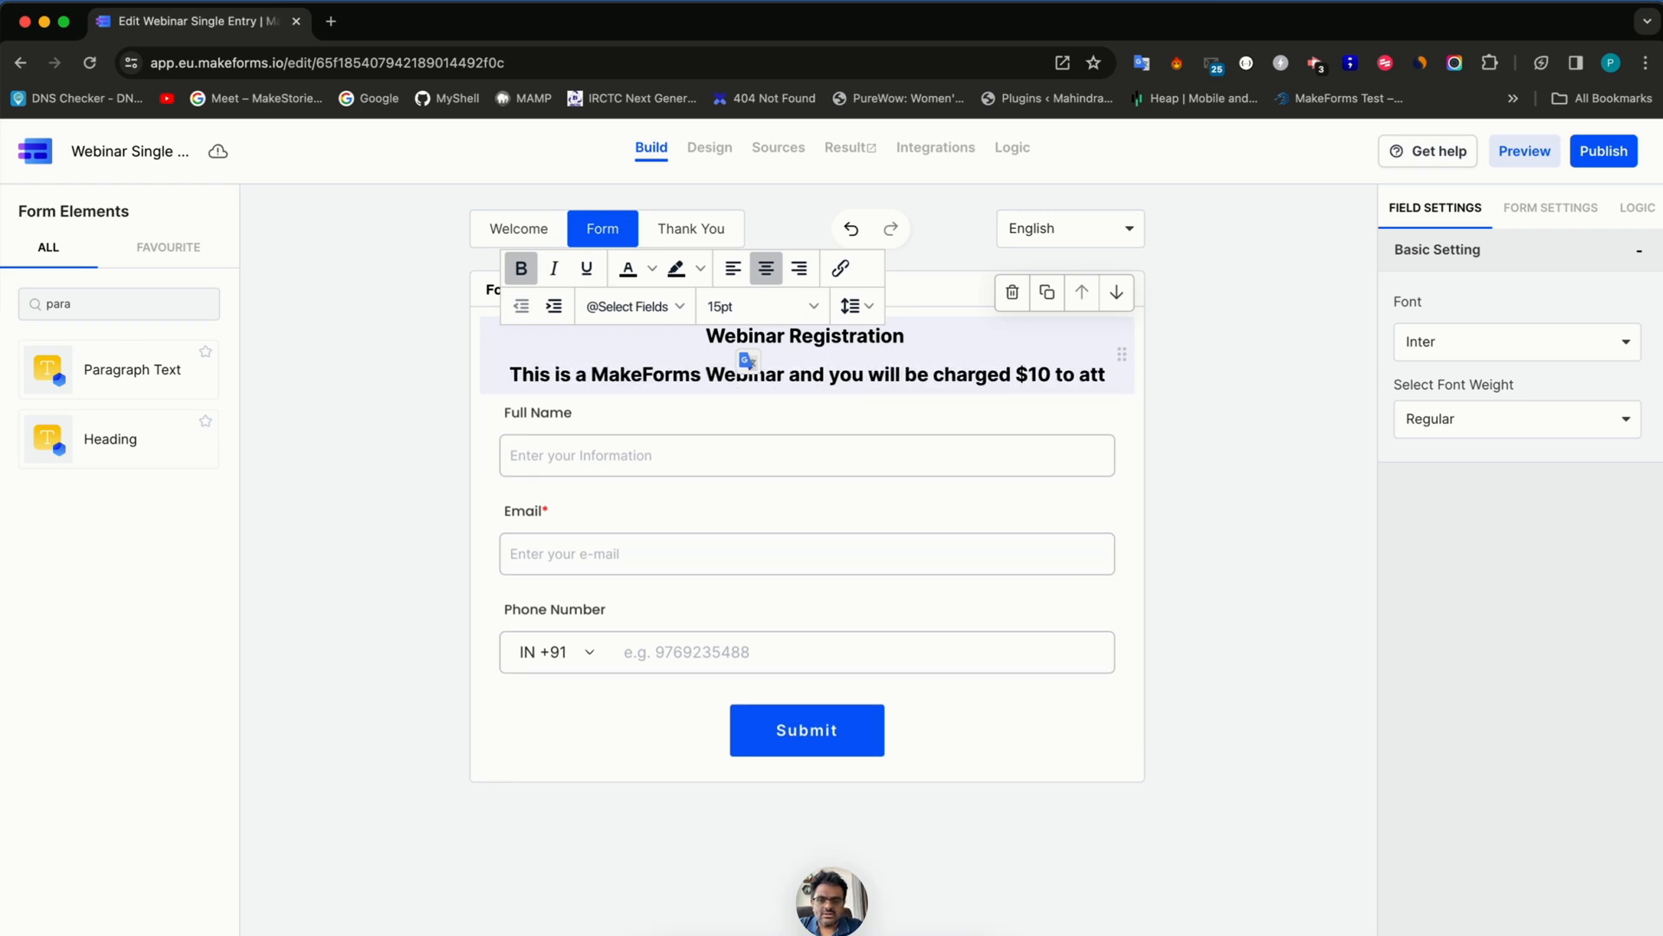
text(ebinar.)
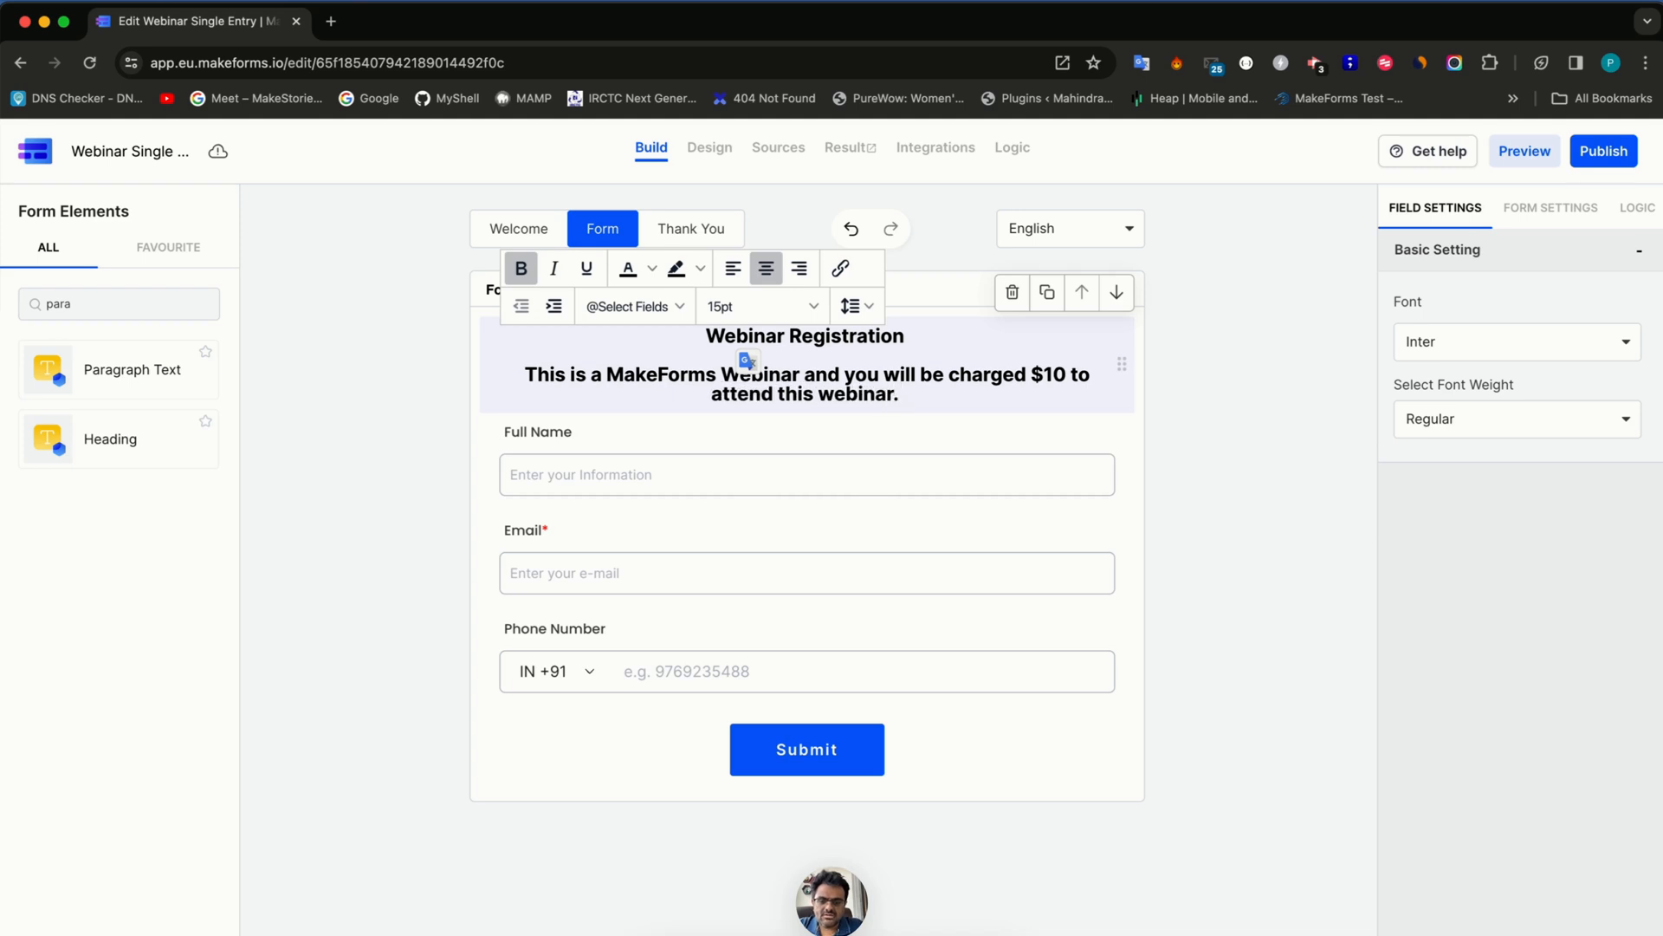
text( You will be redire)
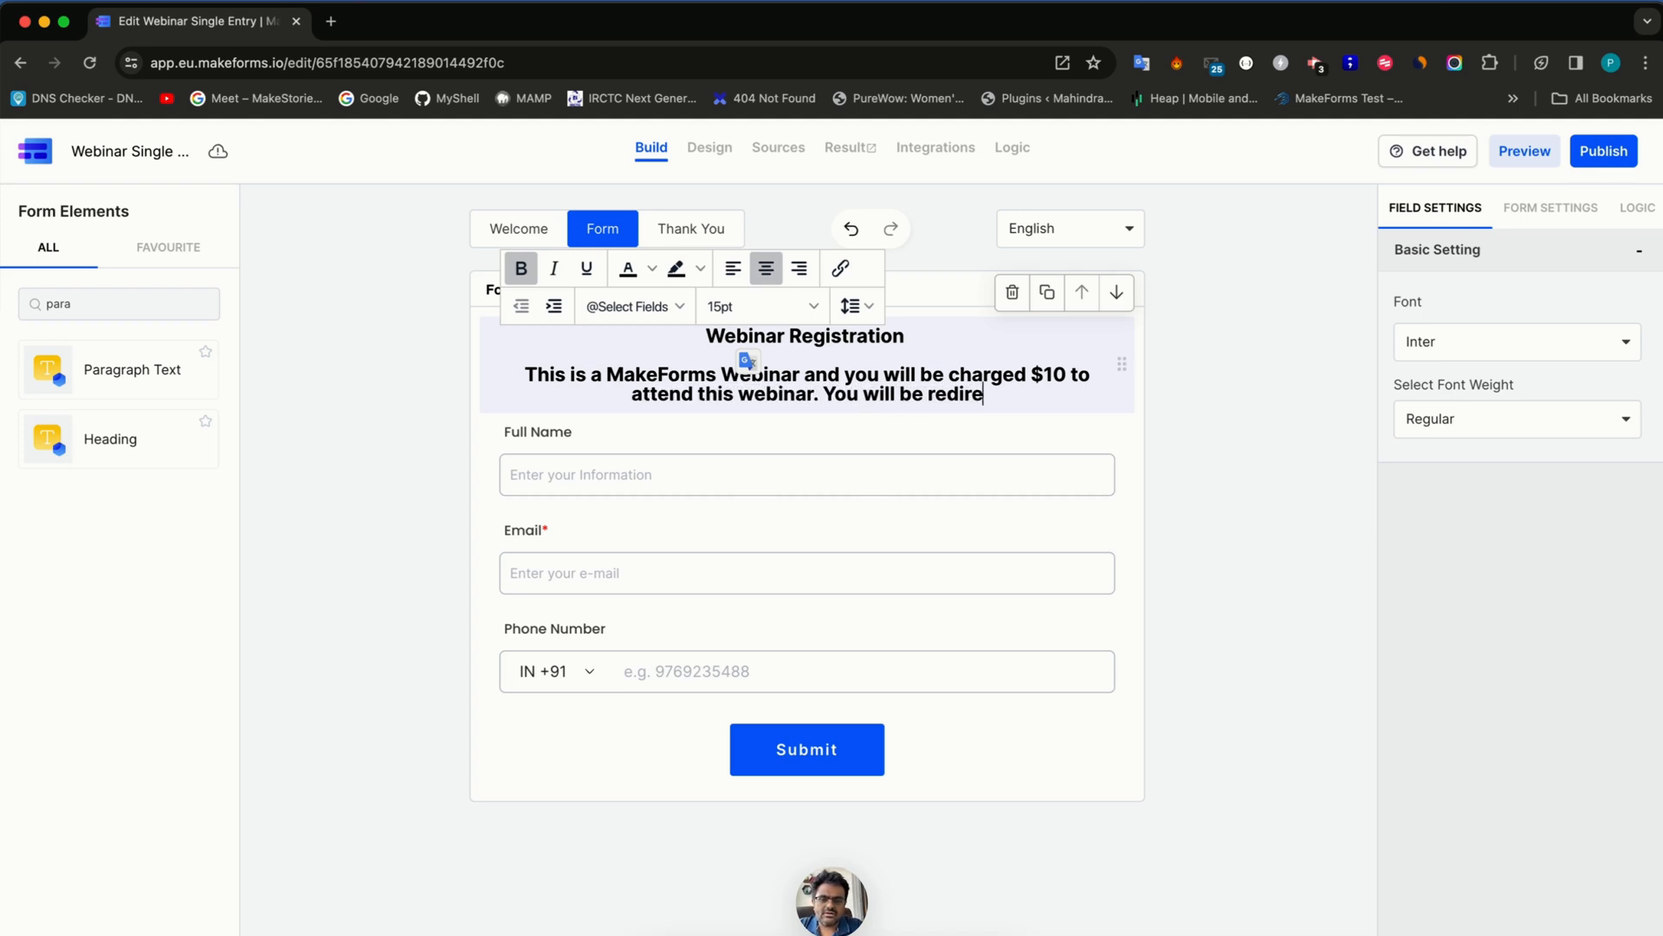
text(cted to a secured )
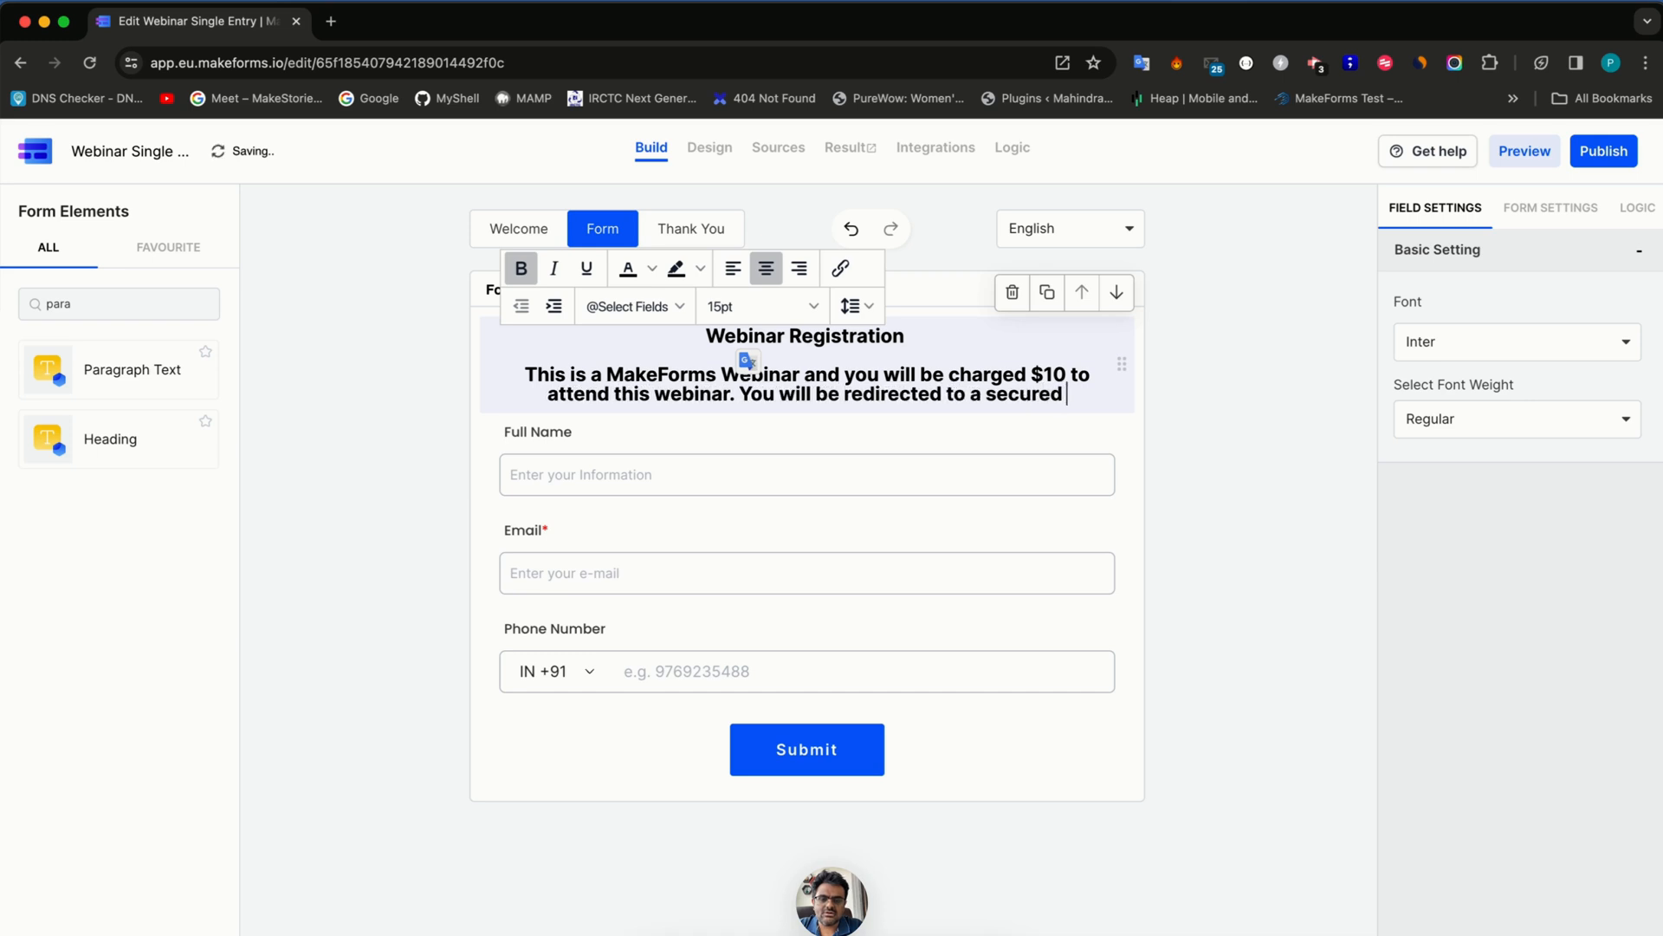
text(payment gate)
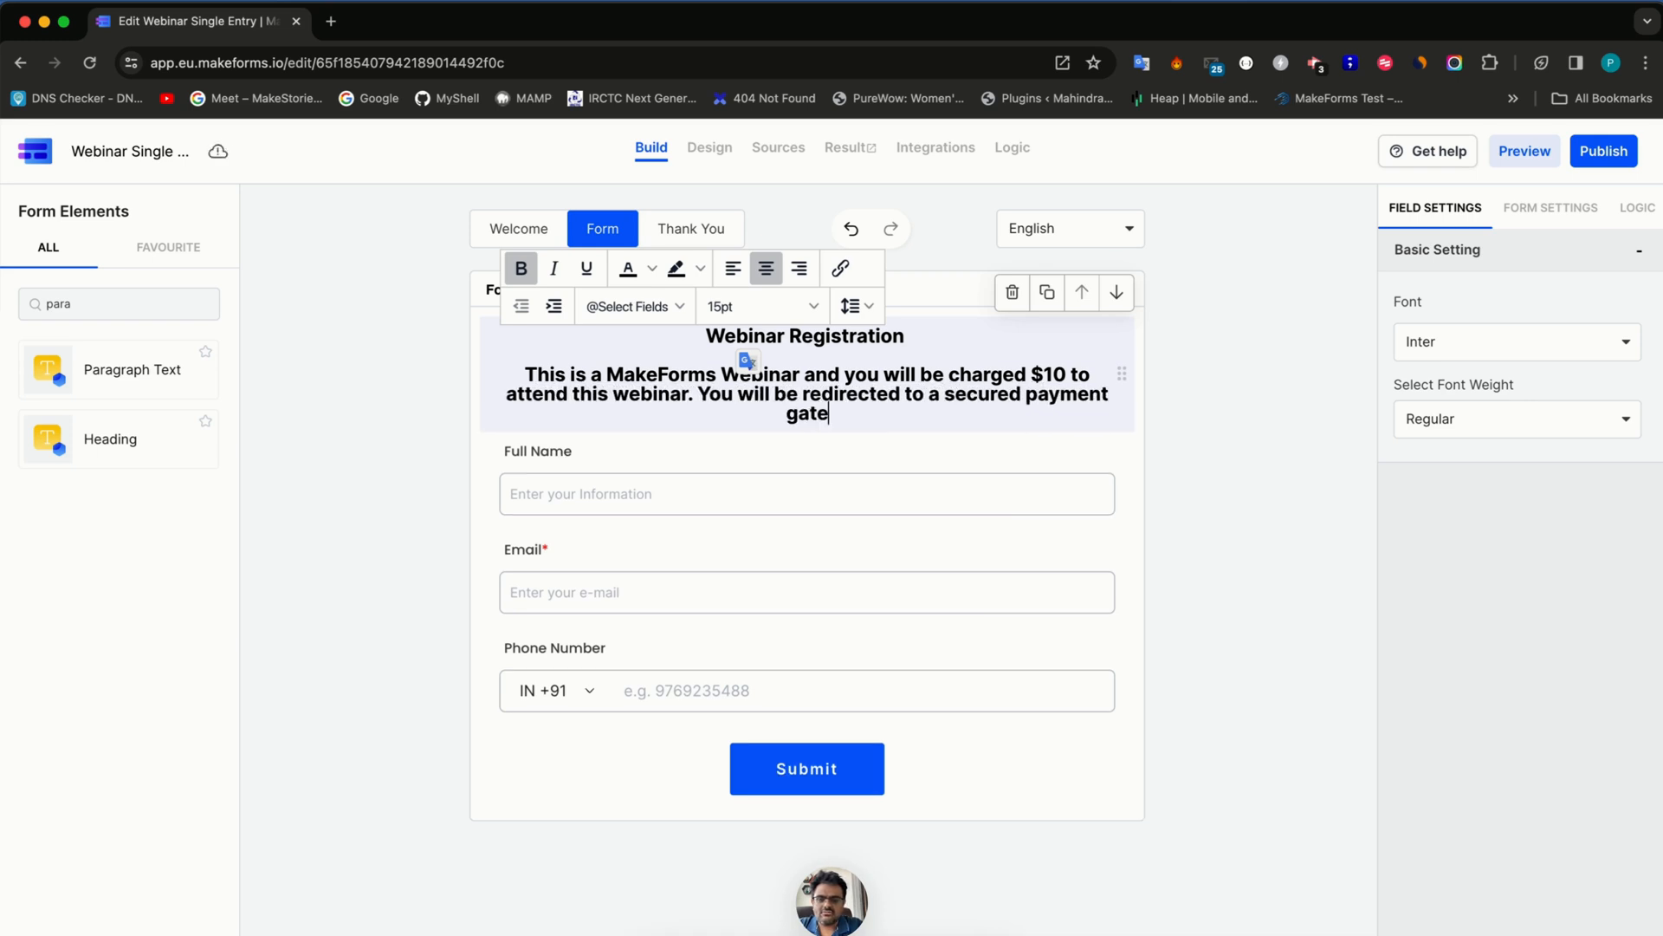
text(way t)
key(BackSpace)
text(y yo)
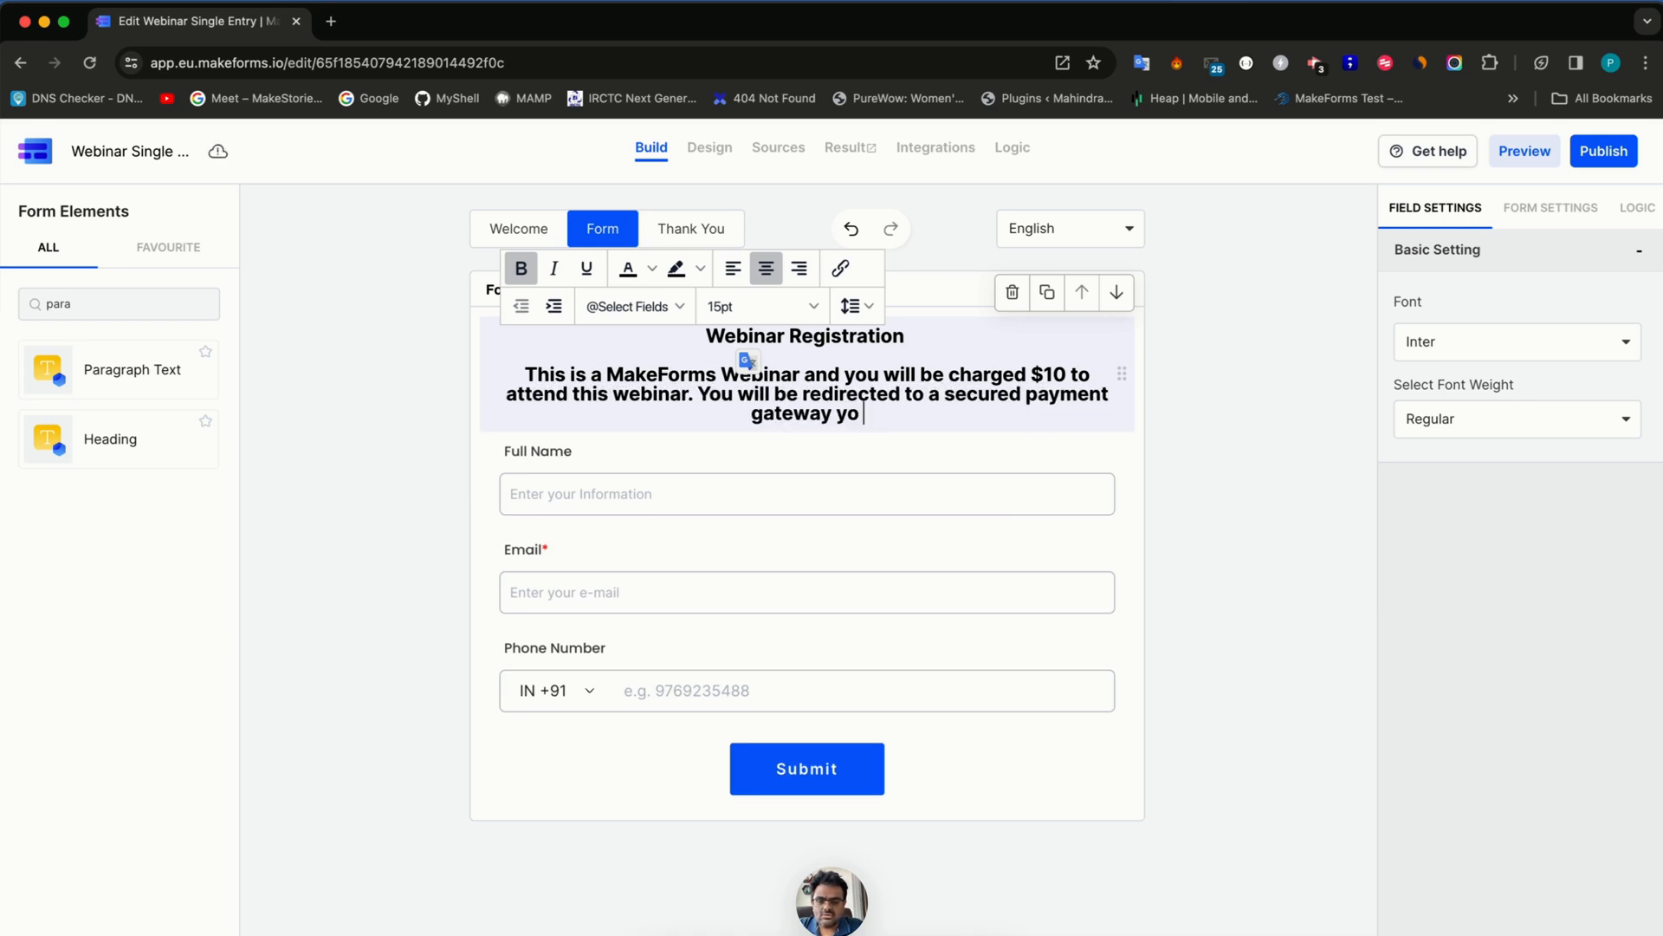
key(BackSpace)
key(BackSpace)
text(to pay this fee)
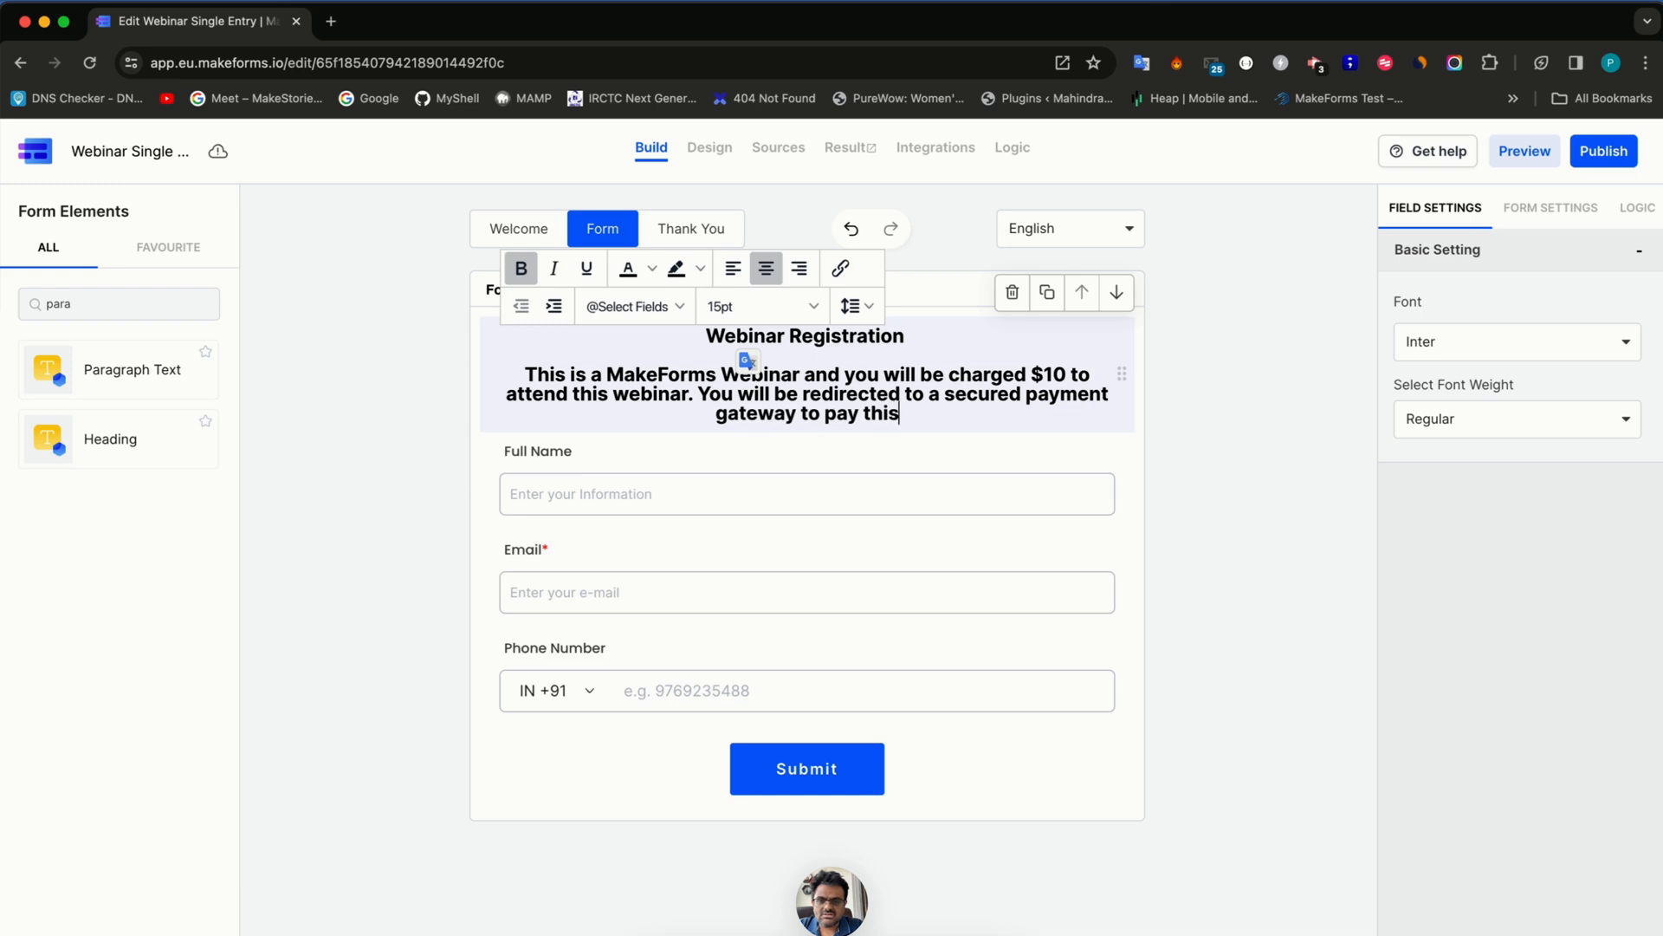
- Make the description regular 12pt text and check it in the Design view
key(shift+super+Left)
key(shift+Up)
key(shift+Up)
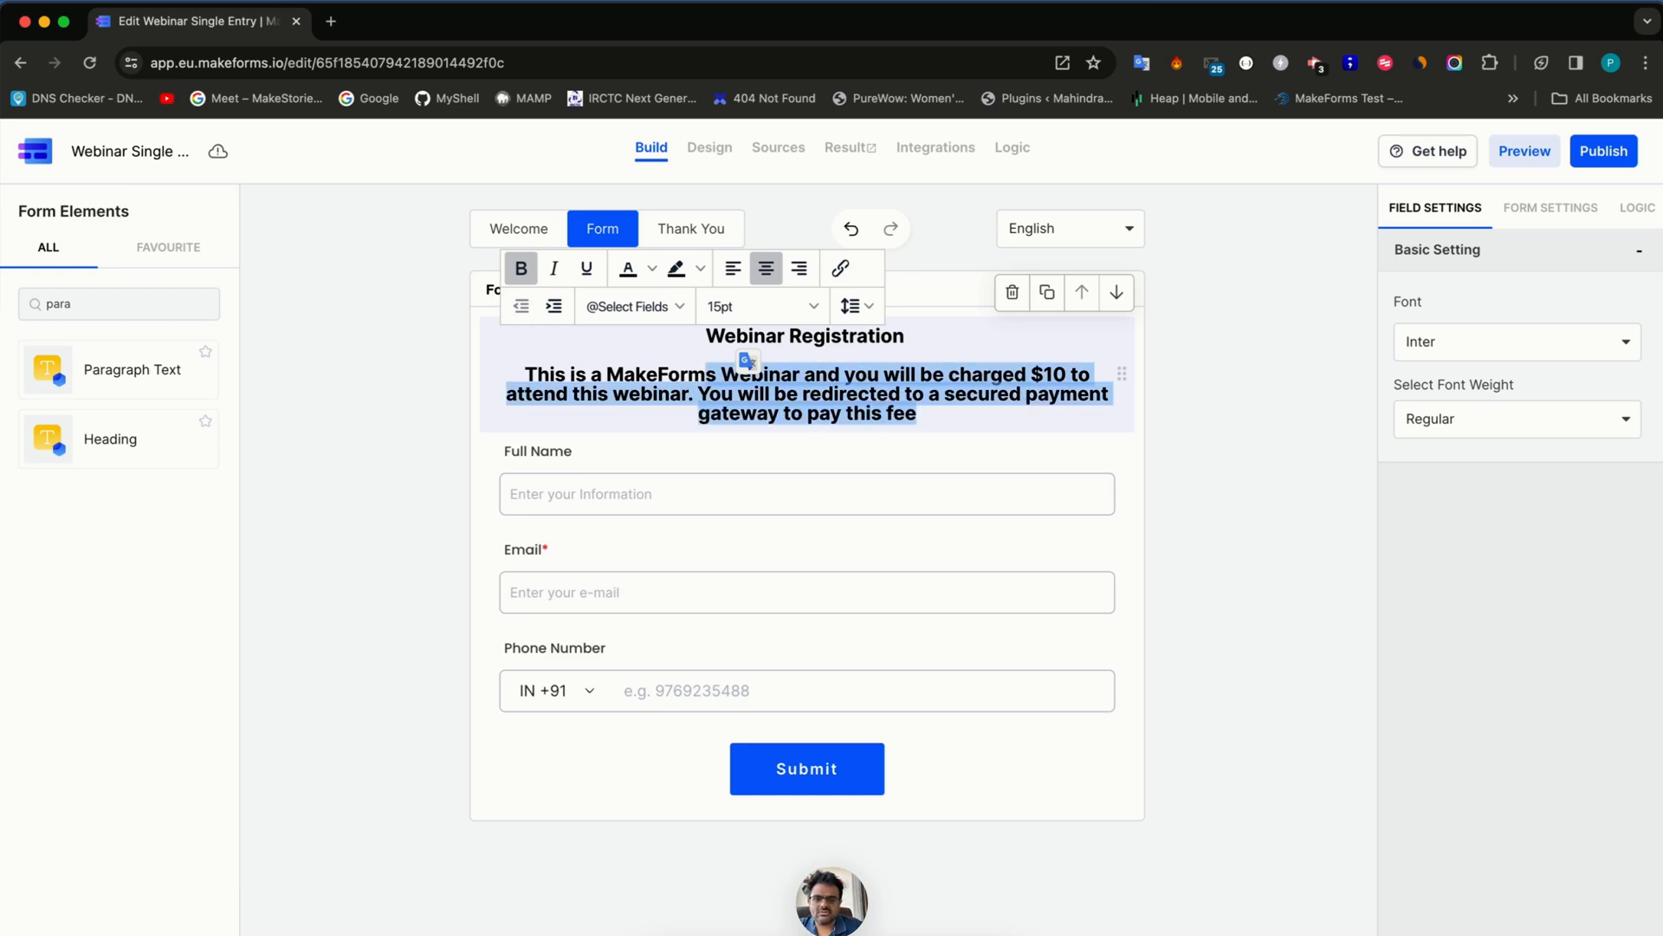
key(shift+super+Left)
key(super+b)
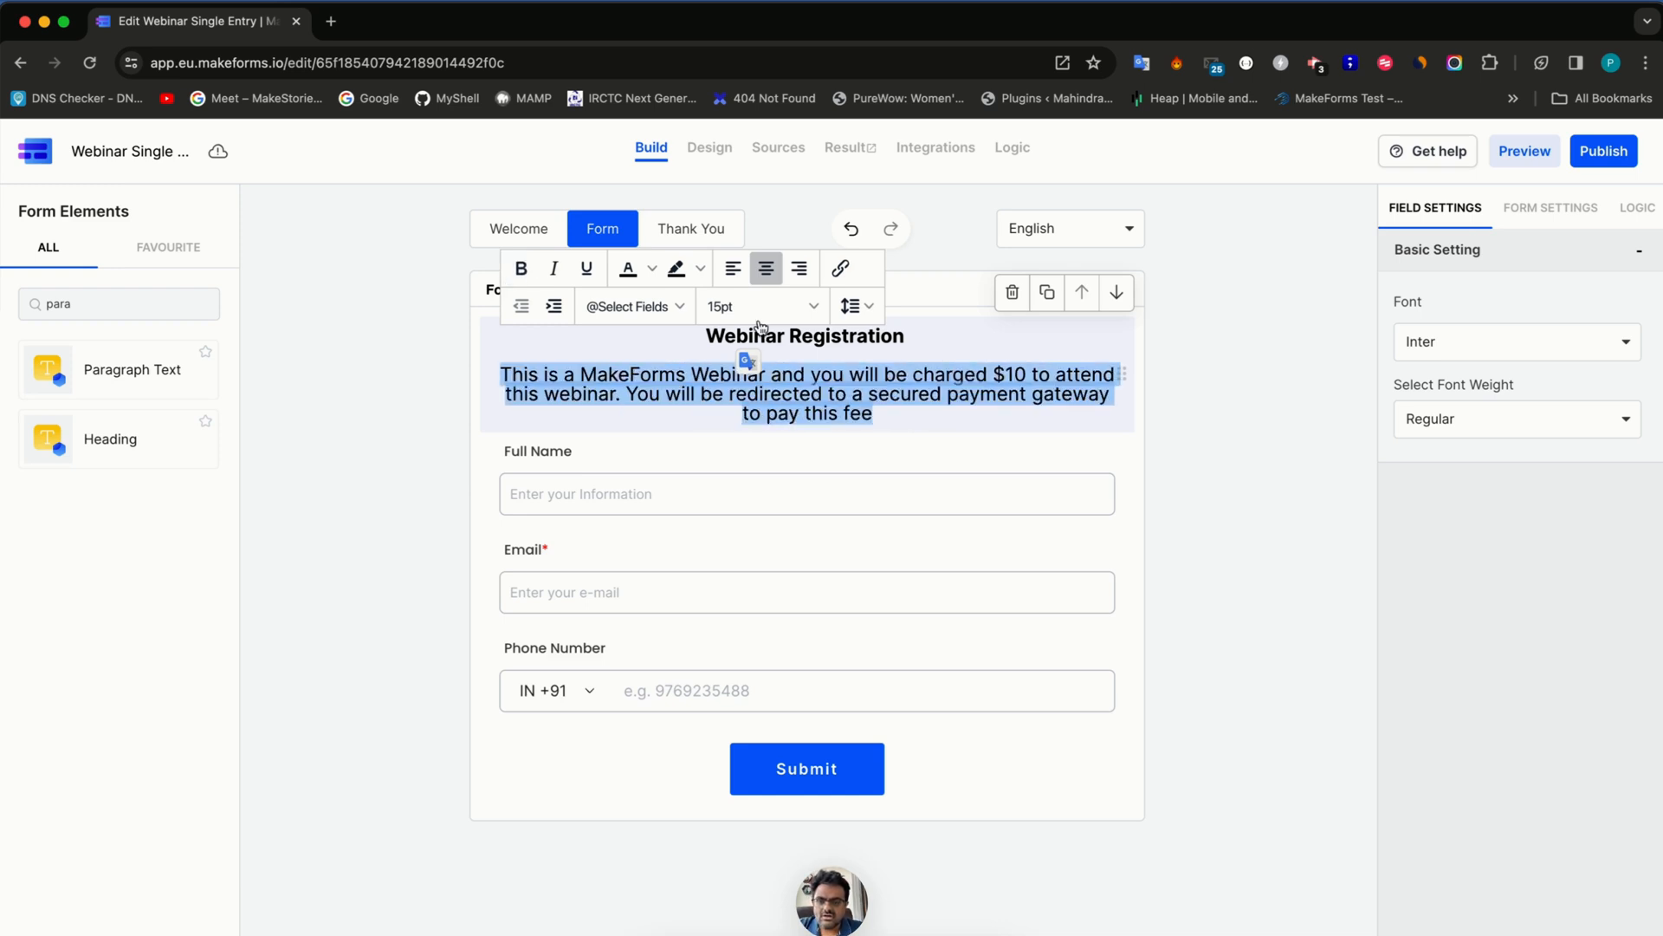
click(752, 307)
click(745, 684)
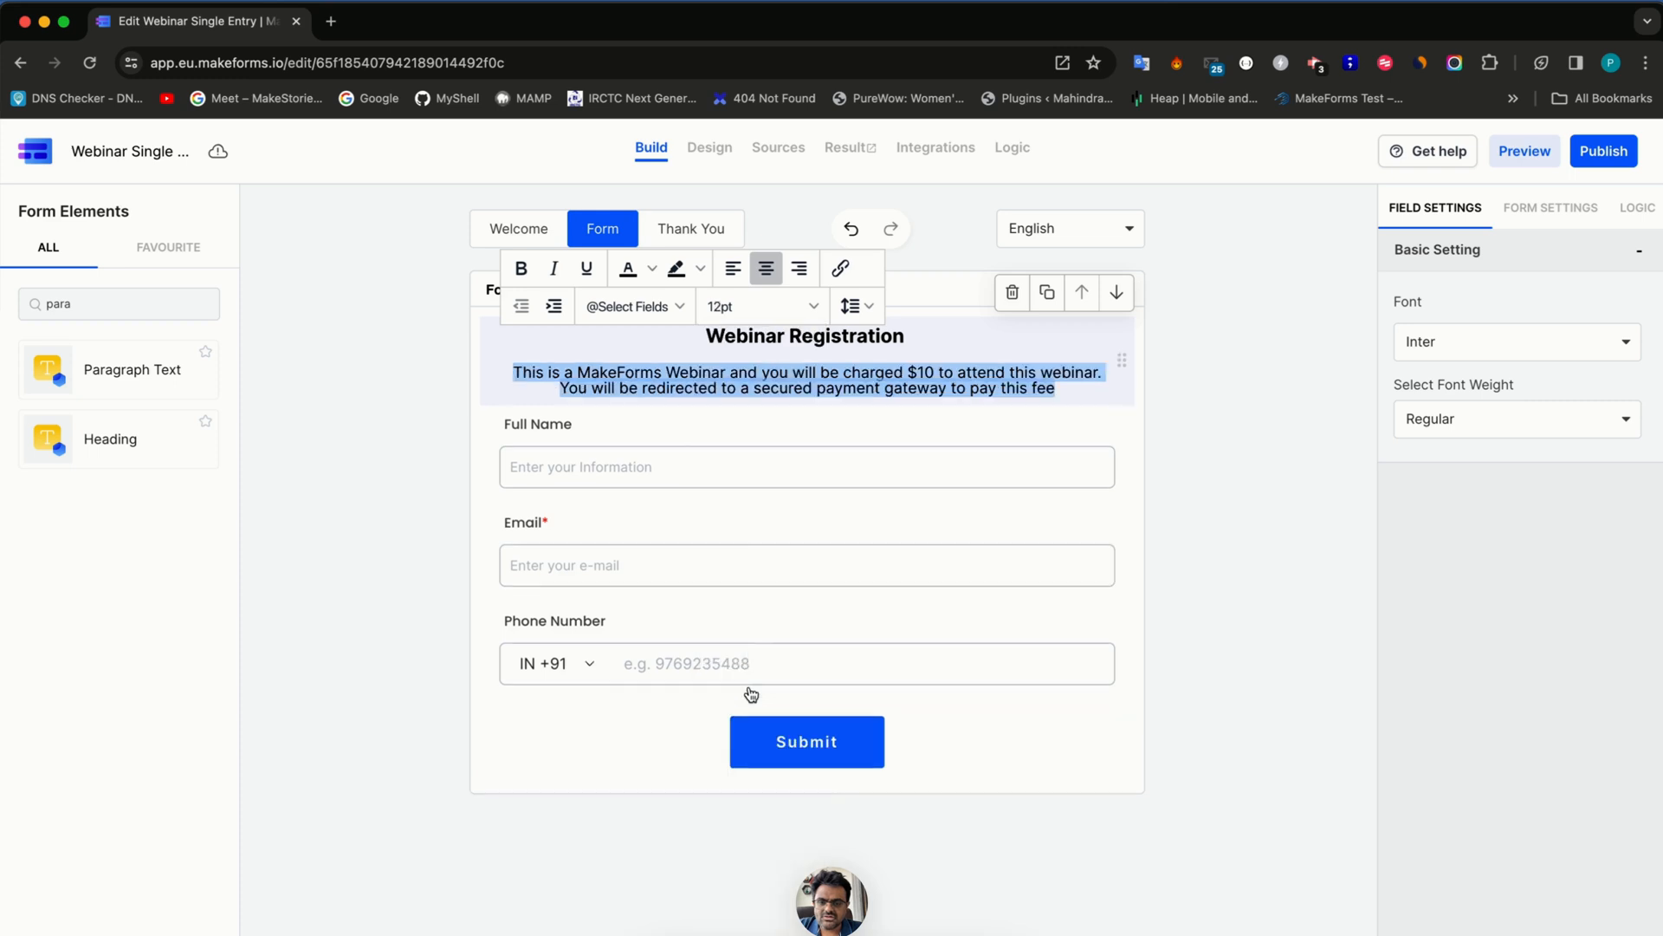
click(709, 148)
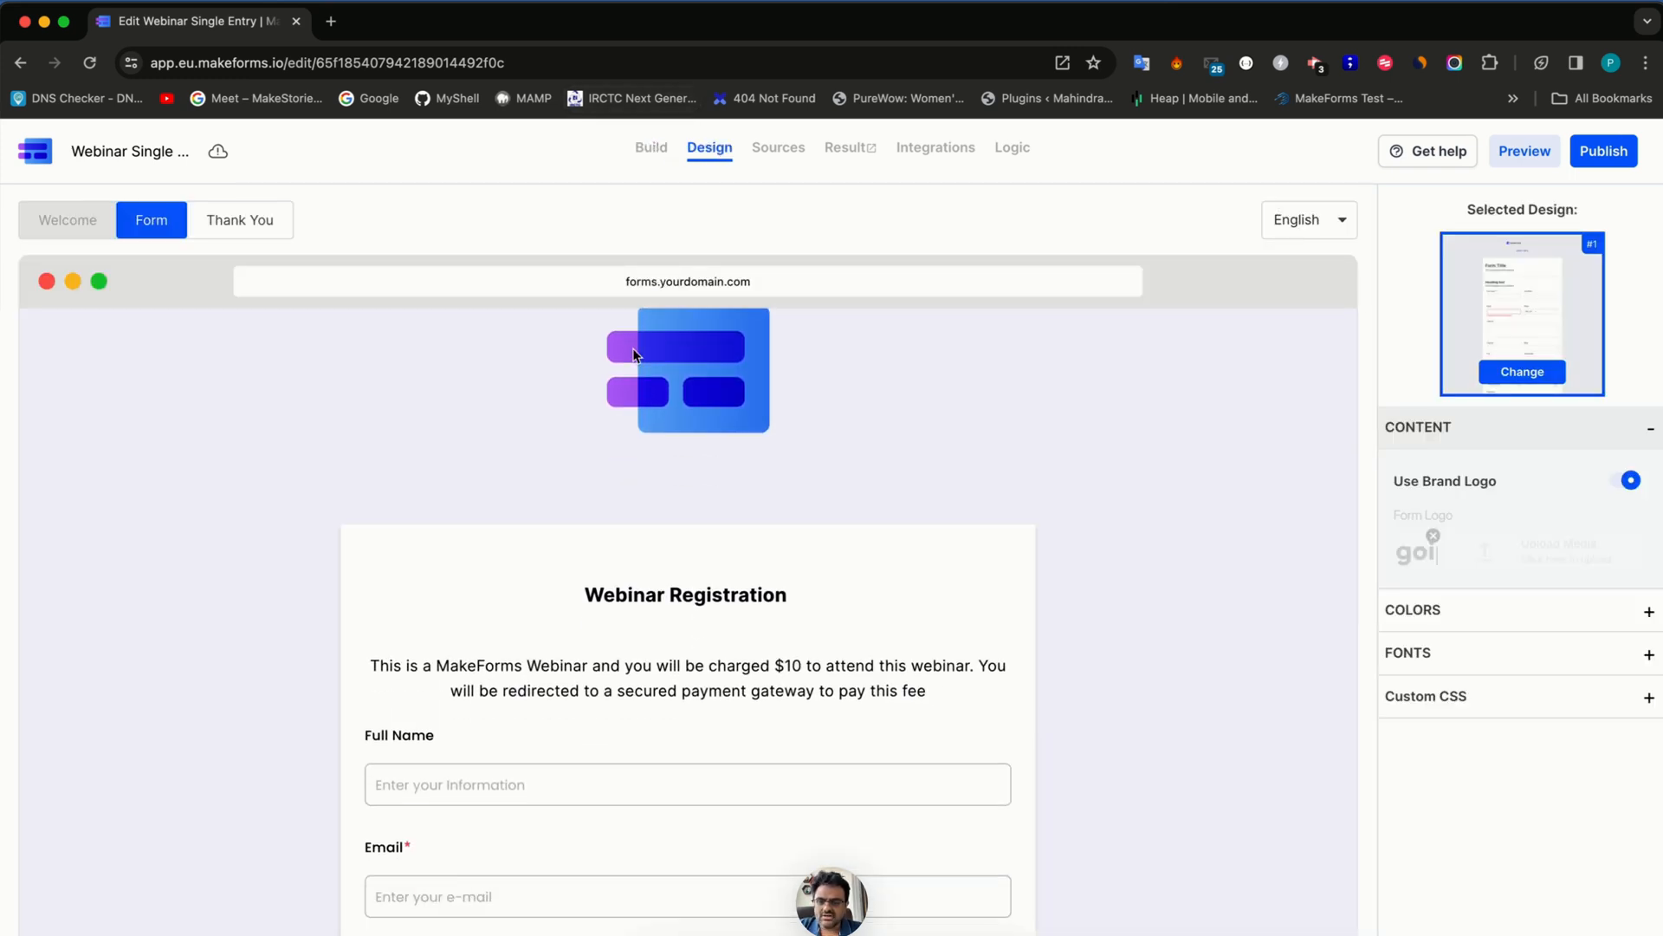
click(651, 147)
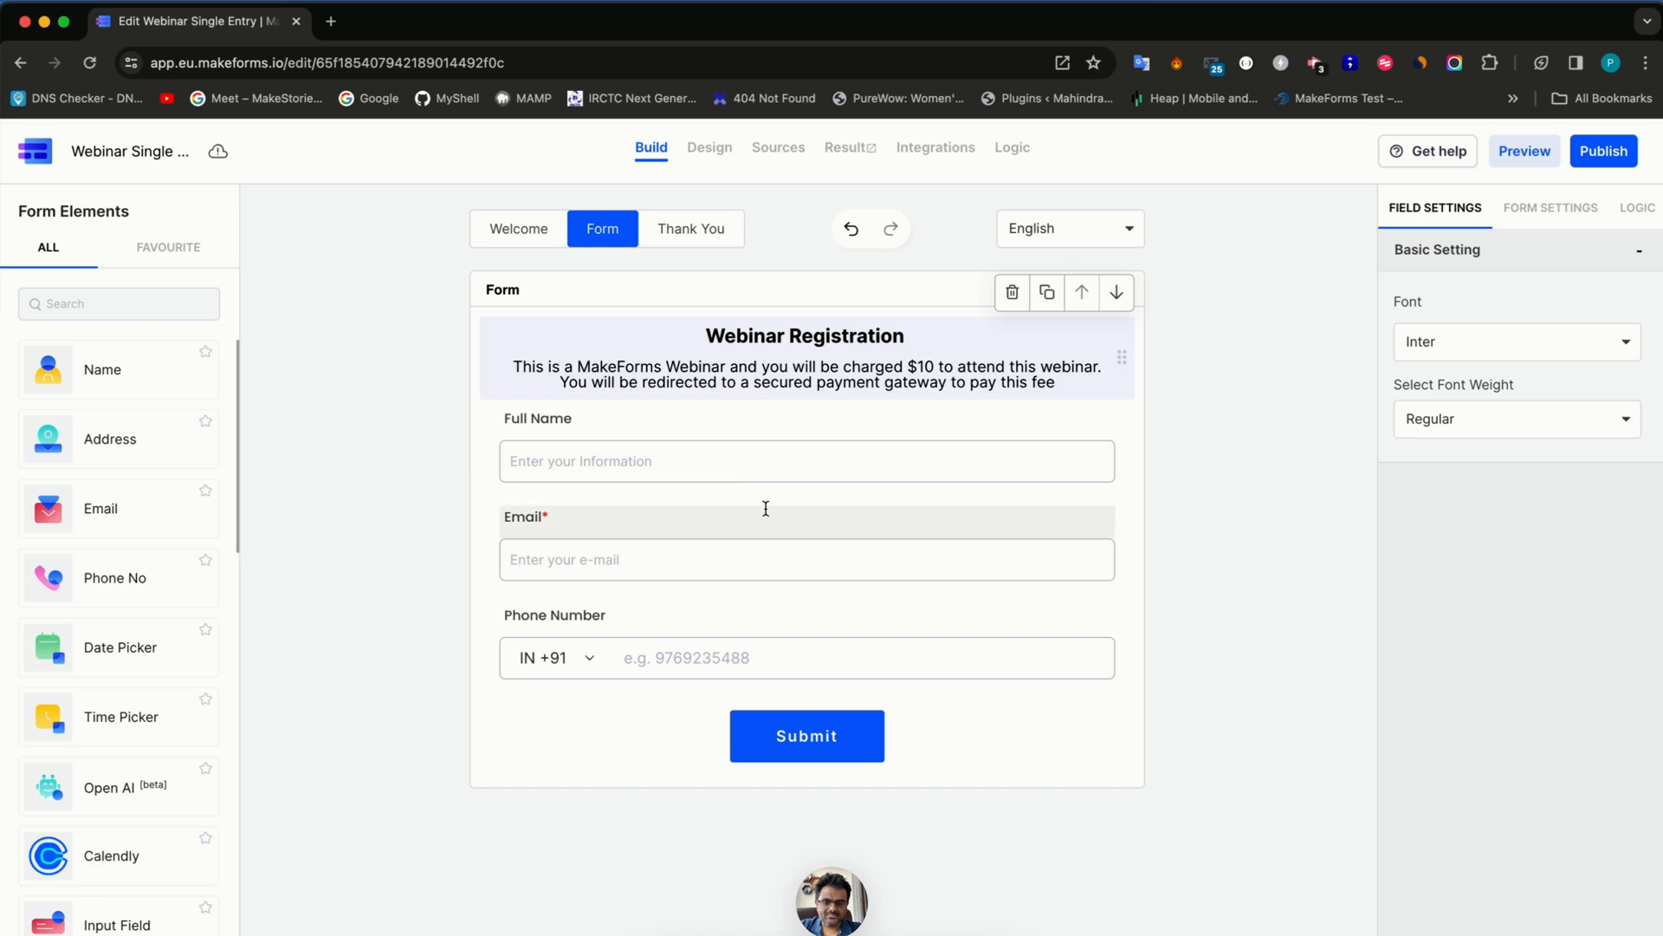
- Relabel the Submit button 'Pay & Register' and enable payments in Form Settings
click(806, 756)
click(1430, 389)
double_click(1430, 389)
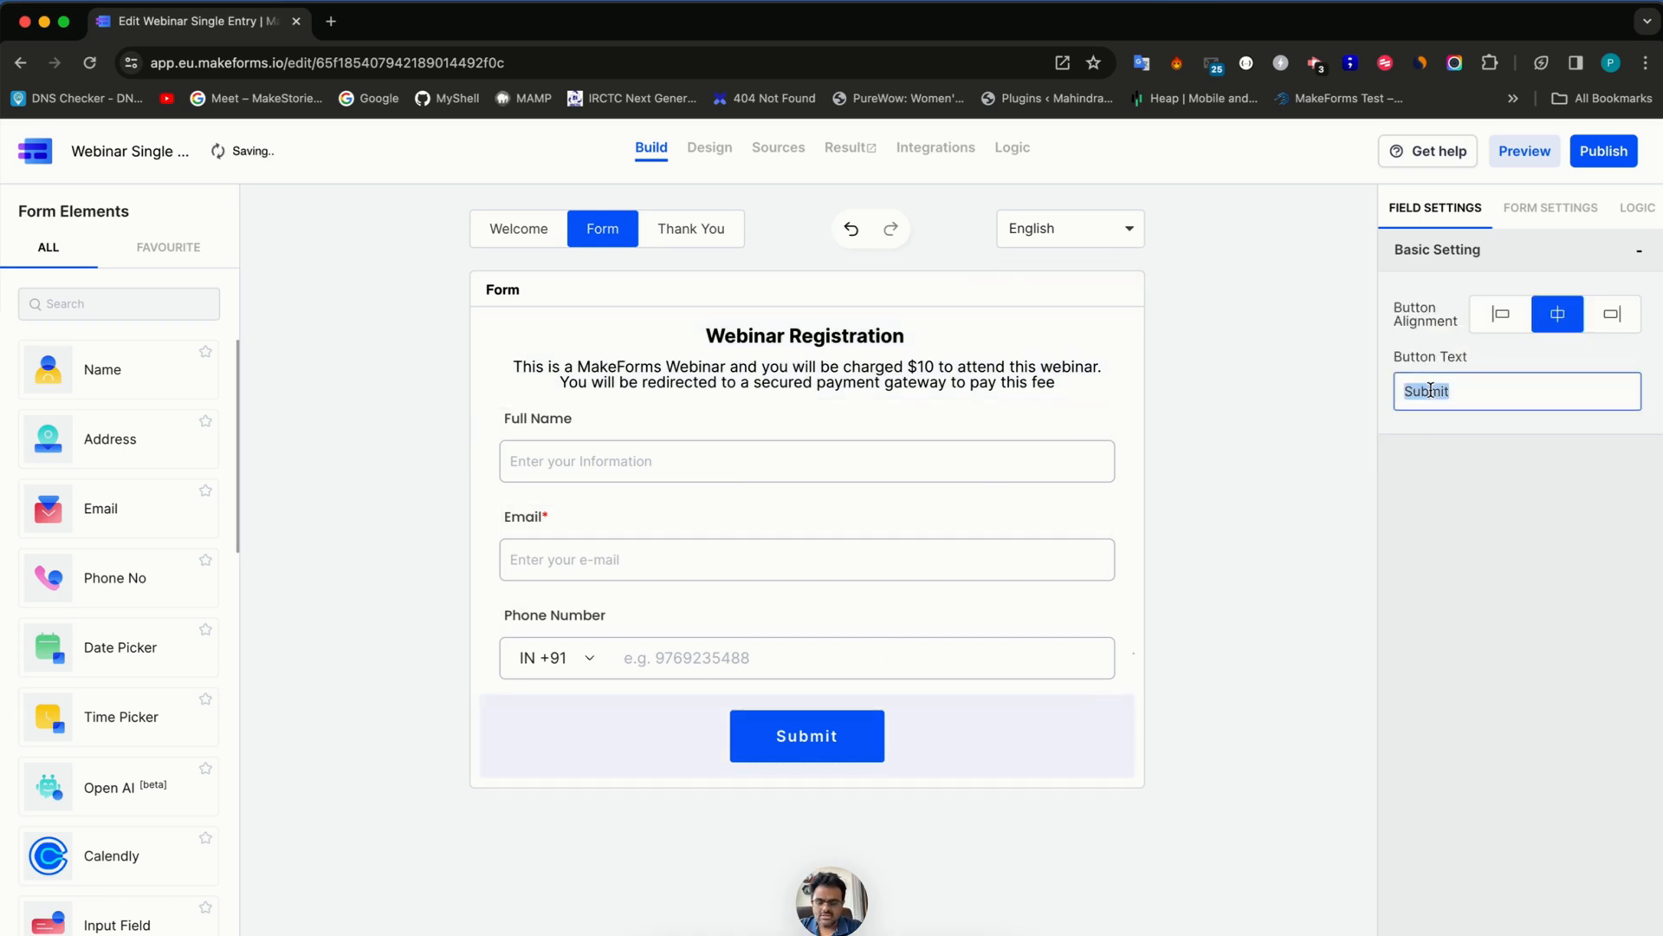
text(Regi)
key(super+a)
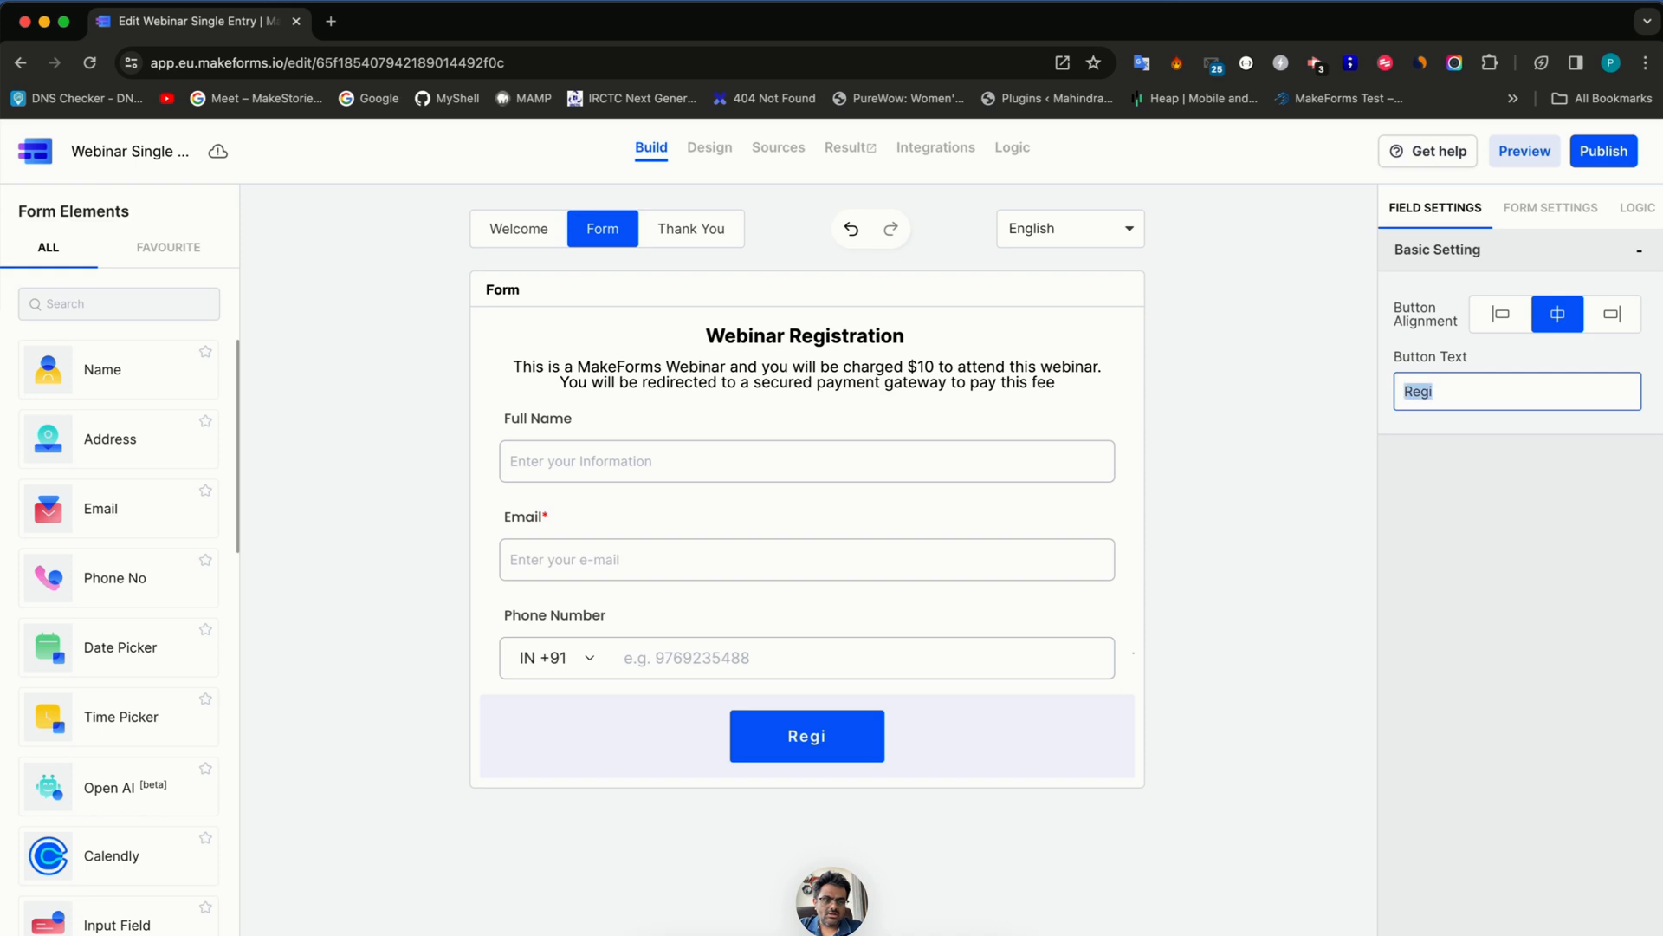
text(Pay & Regi)
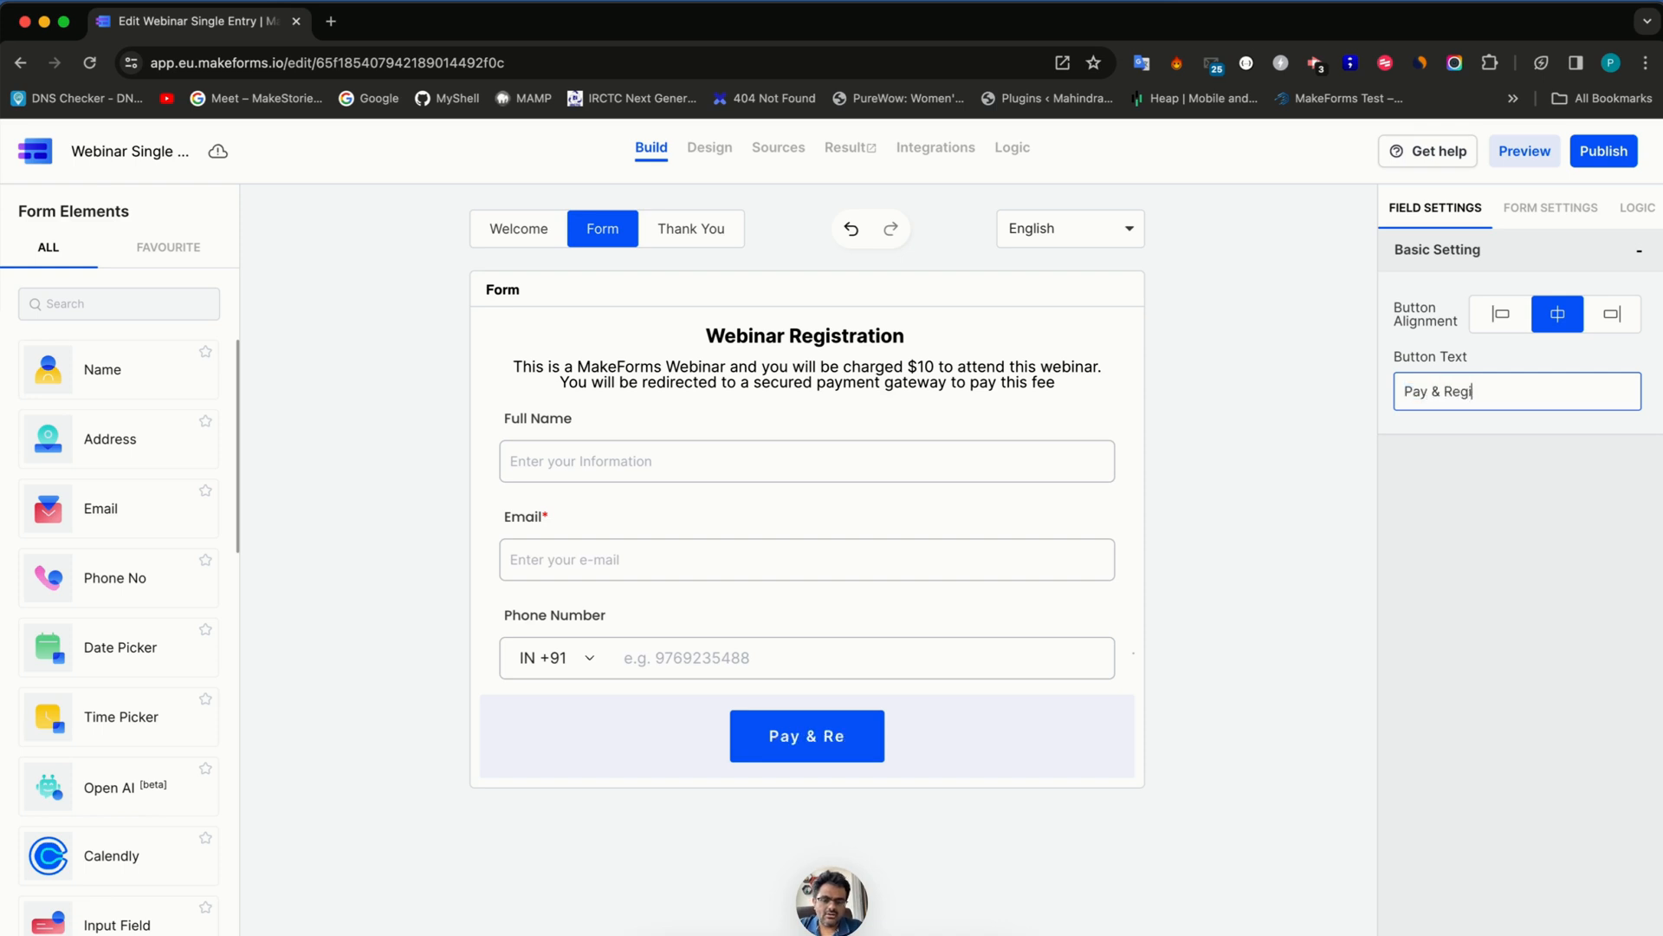
text(ster)
click(1309, 374)
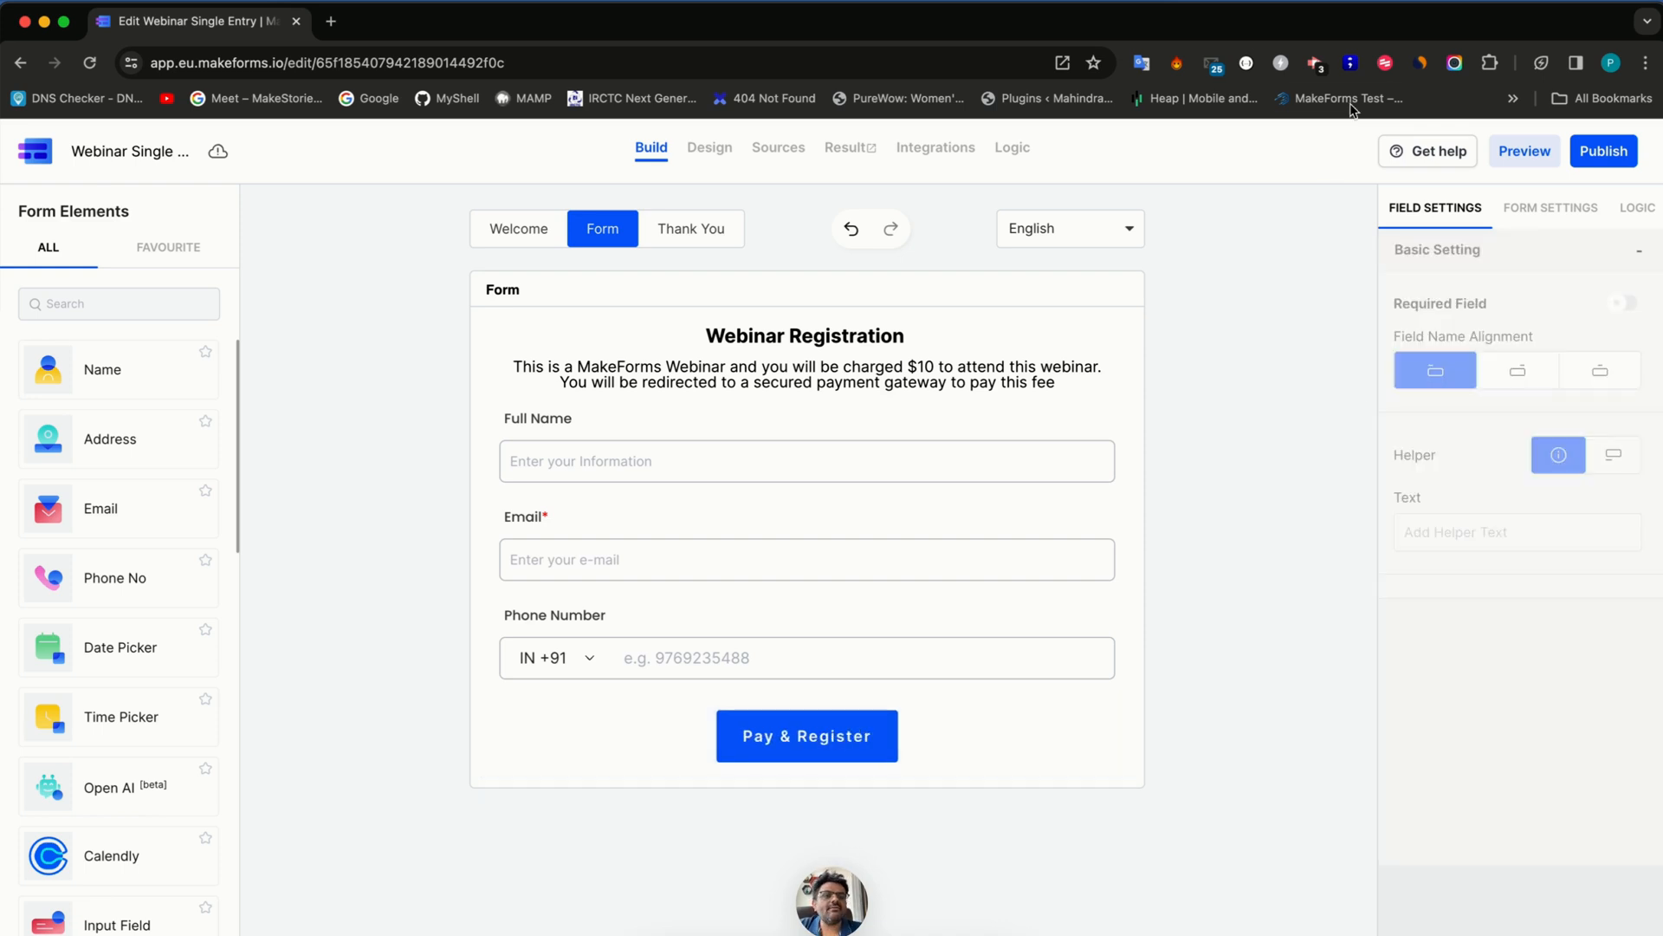
click(1550, 208)
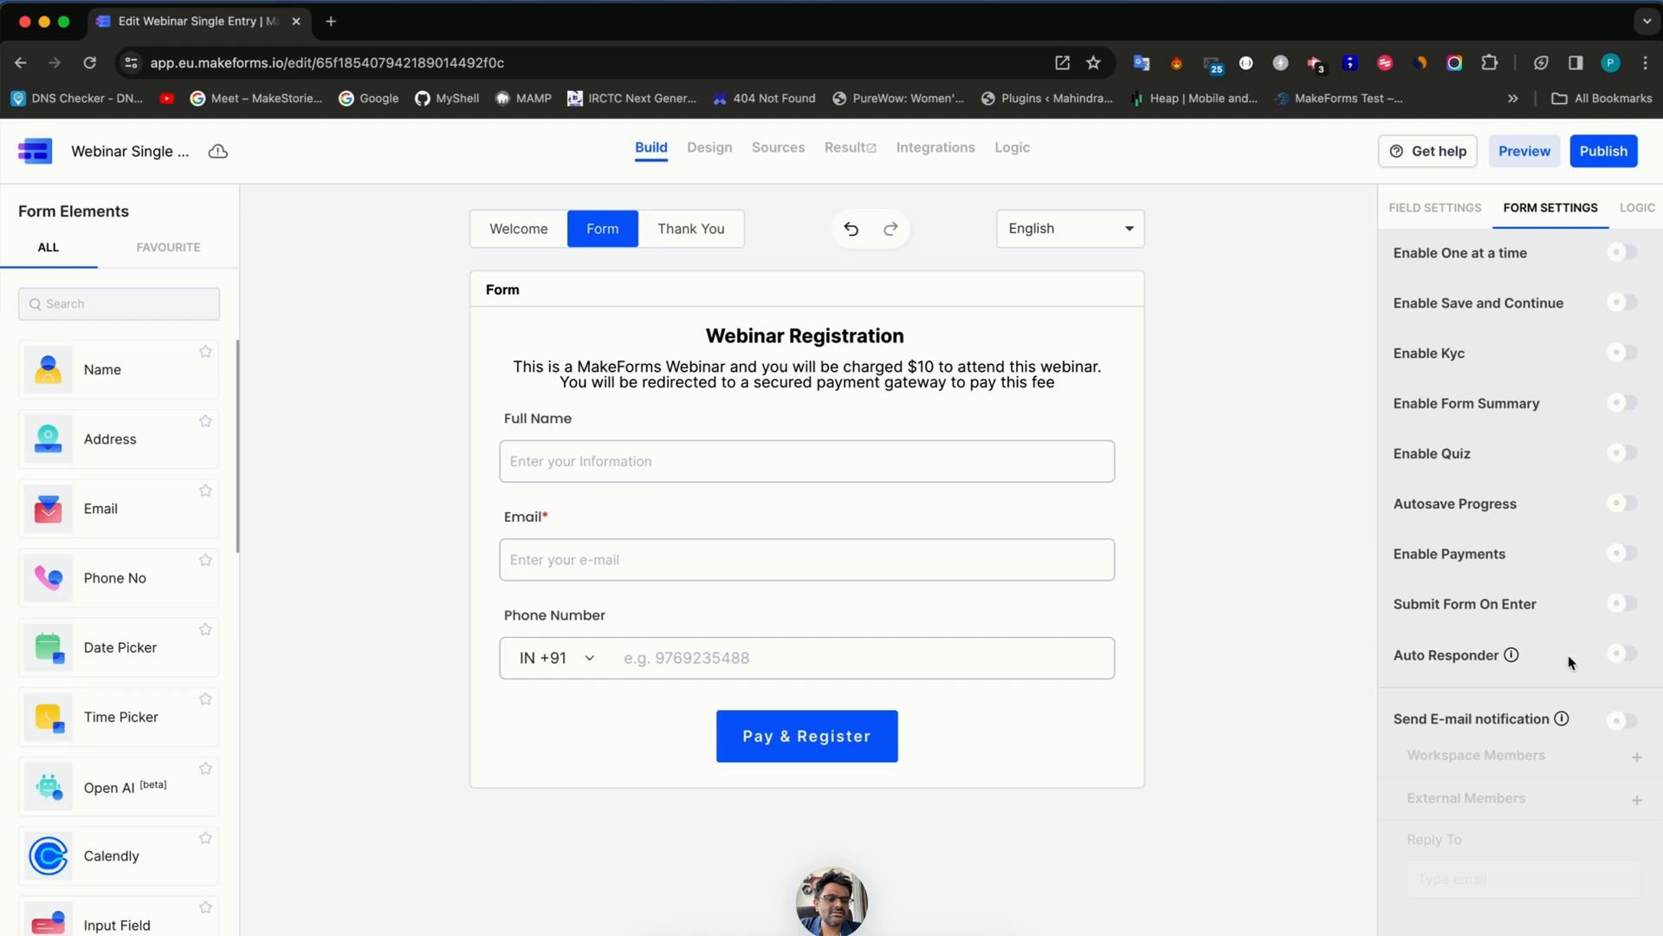
click(1622, 553)
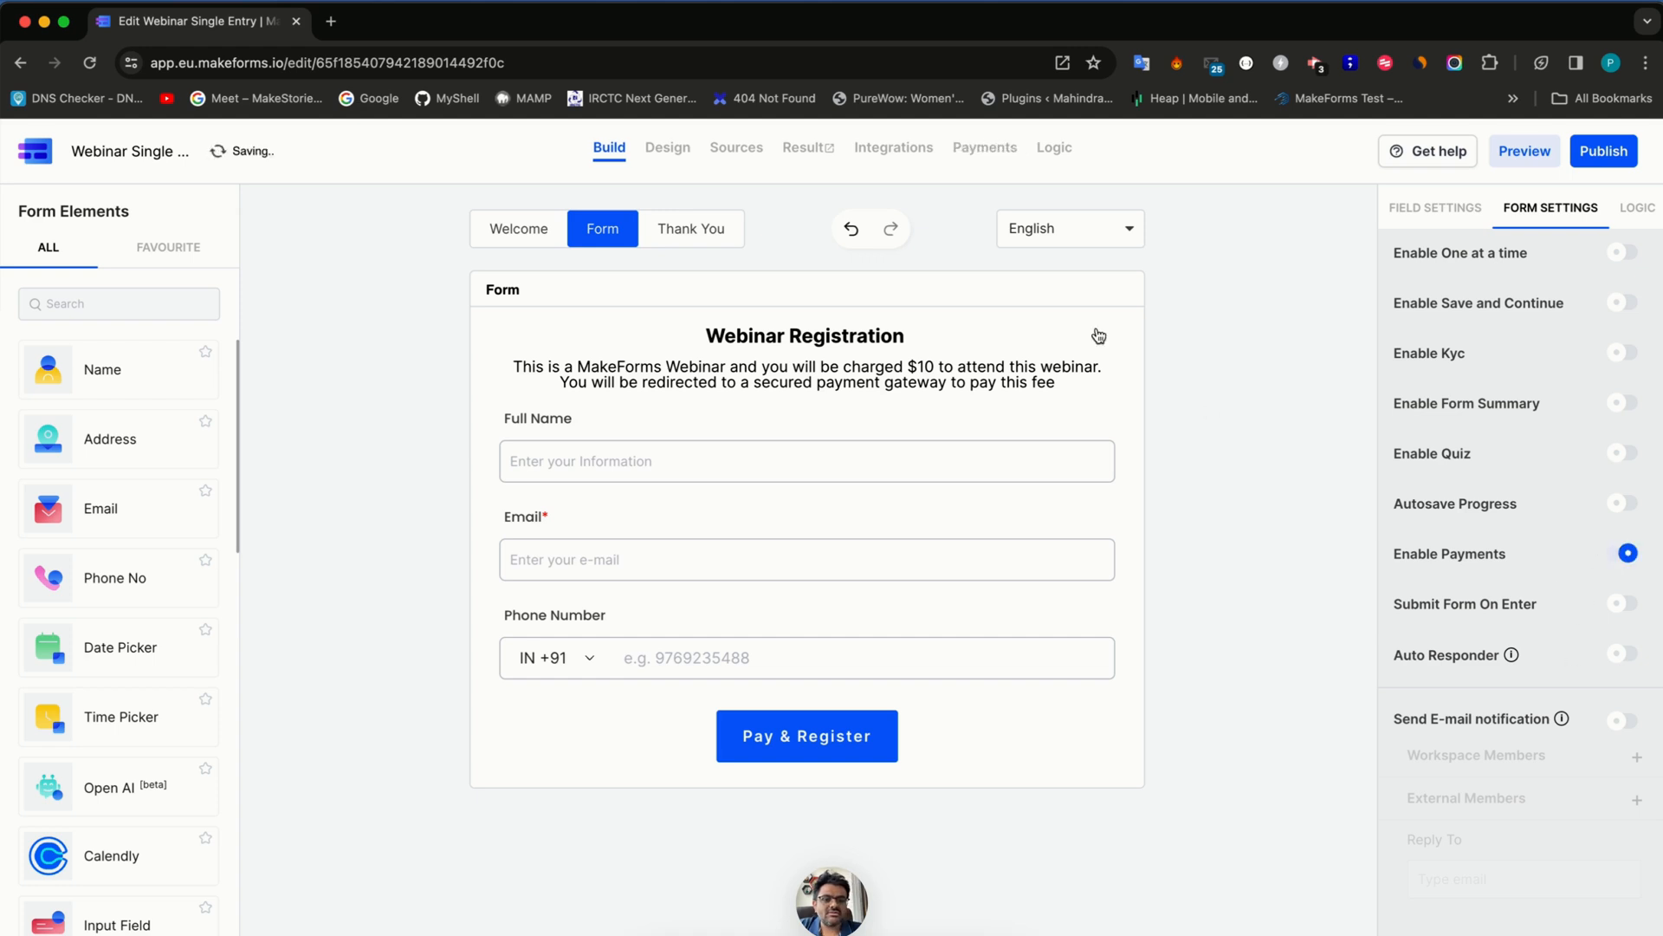
- Use the Stripe connection to charge a flat fee of 10 USD
click(985, 152)
click(876, 343)
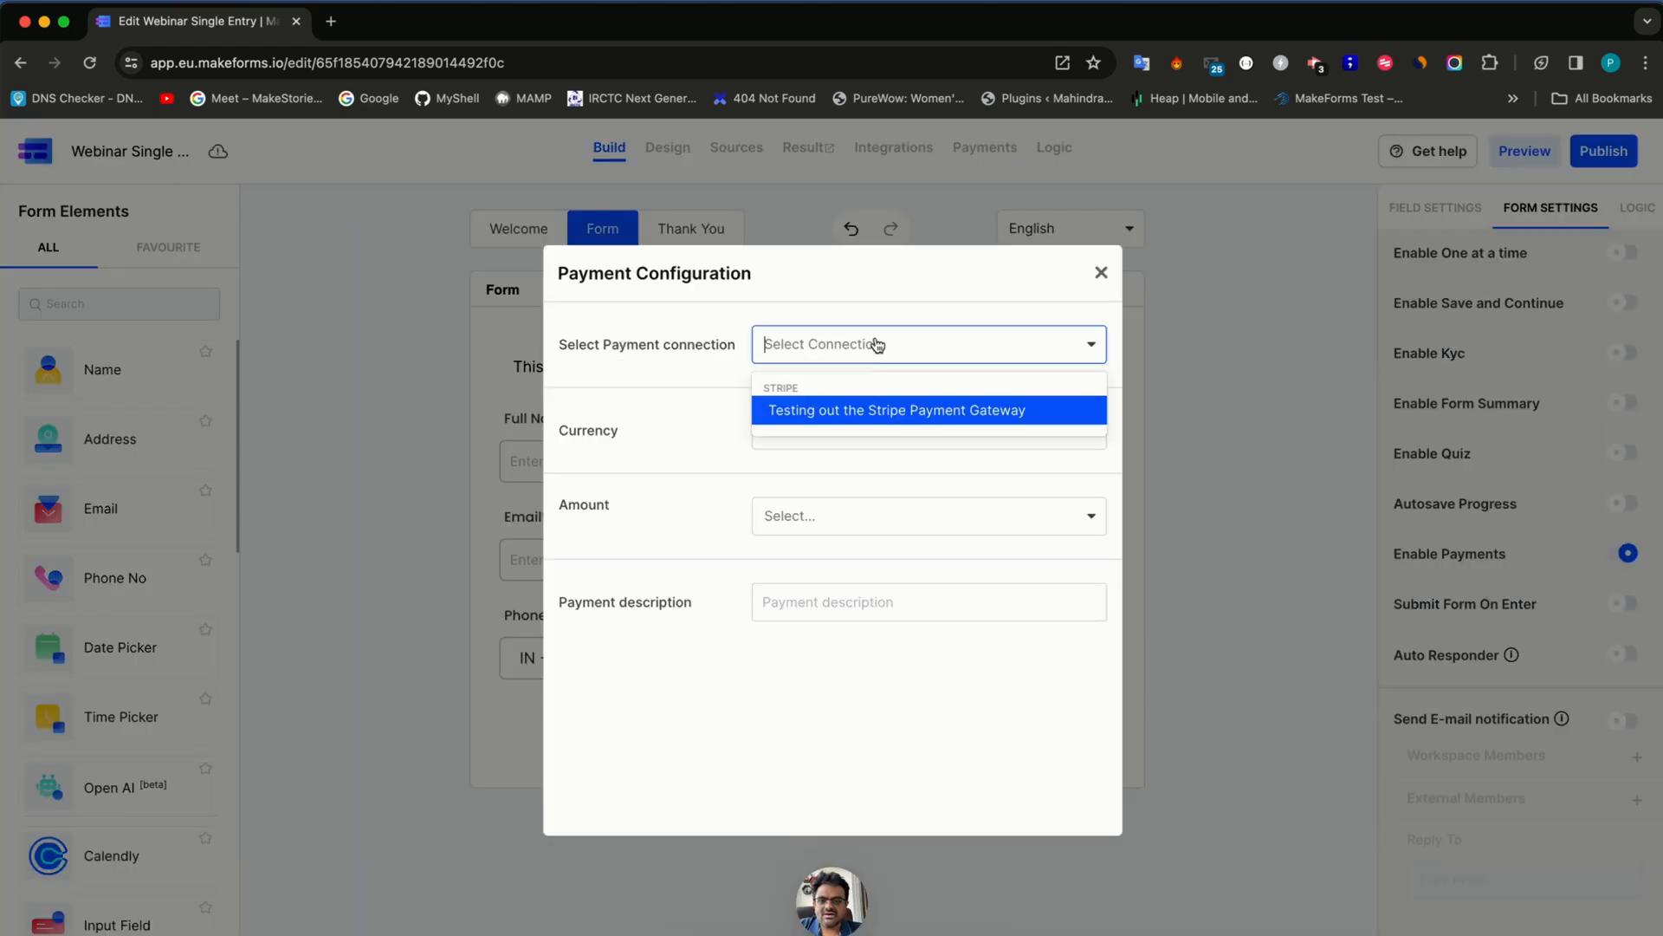
click(875, 409)
click(853, 516)
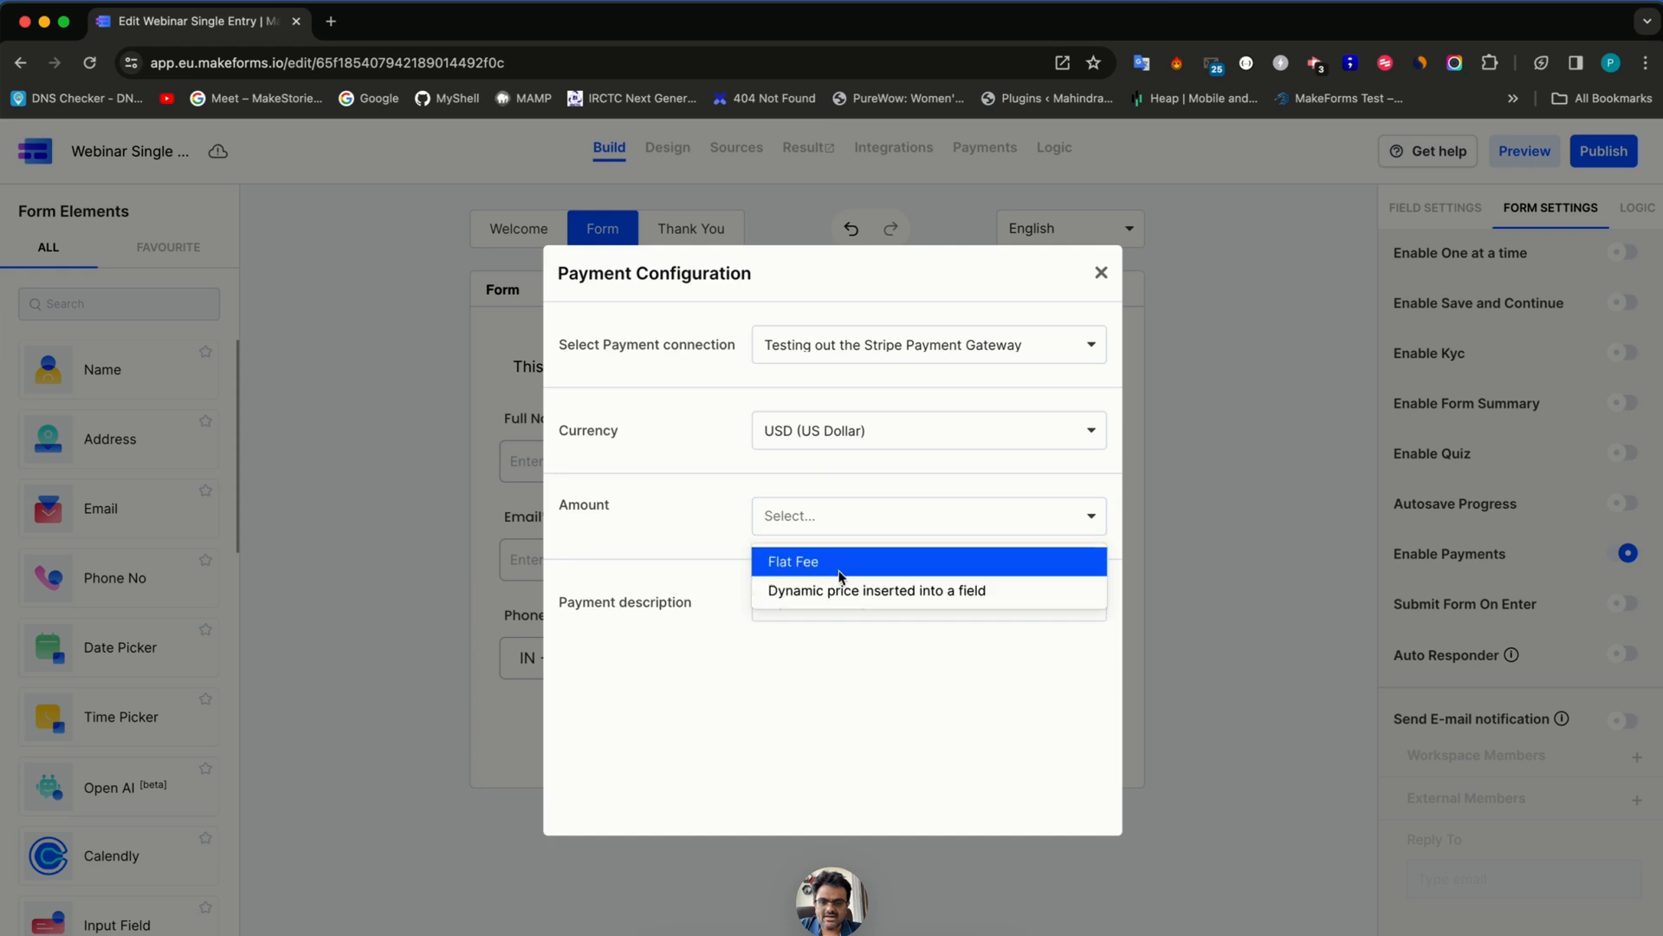
click(840, 568)
click(834, 574)
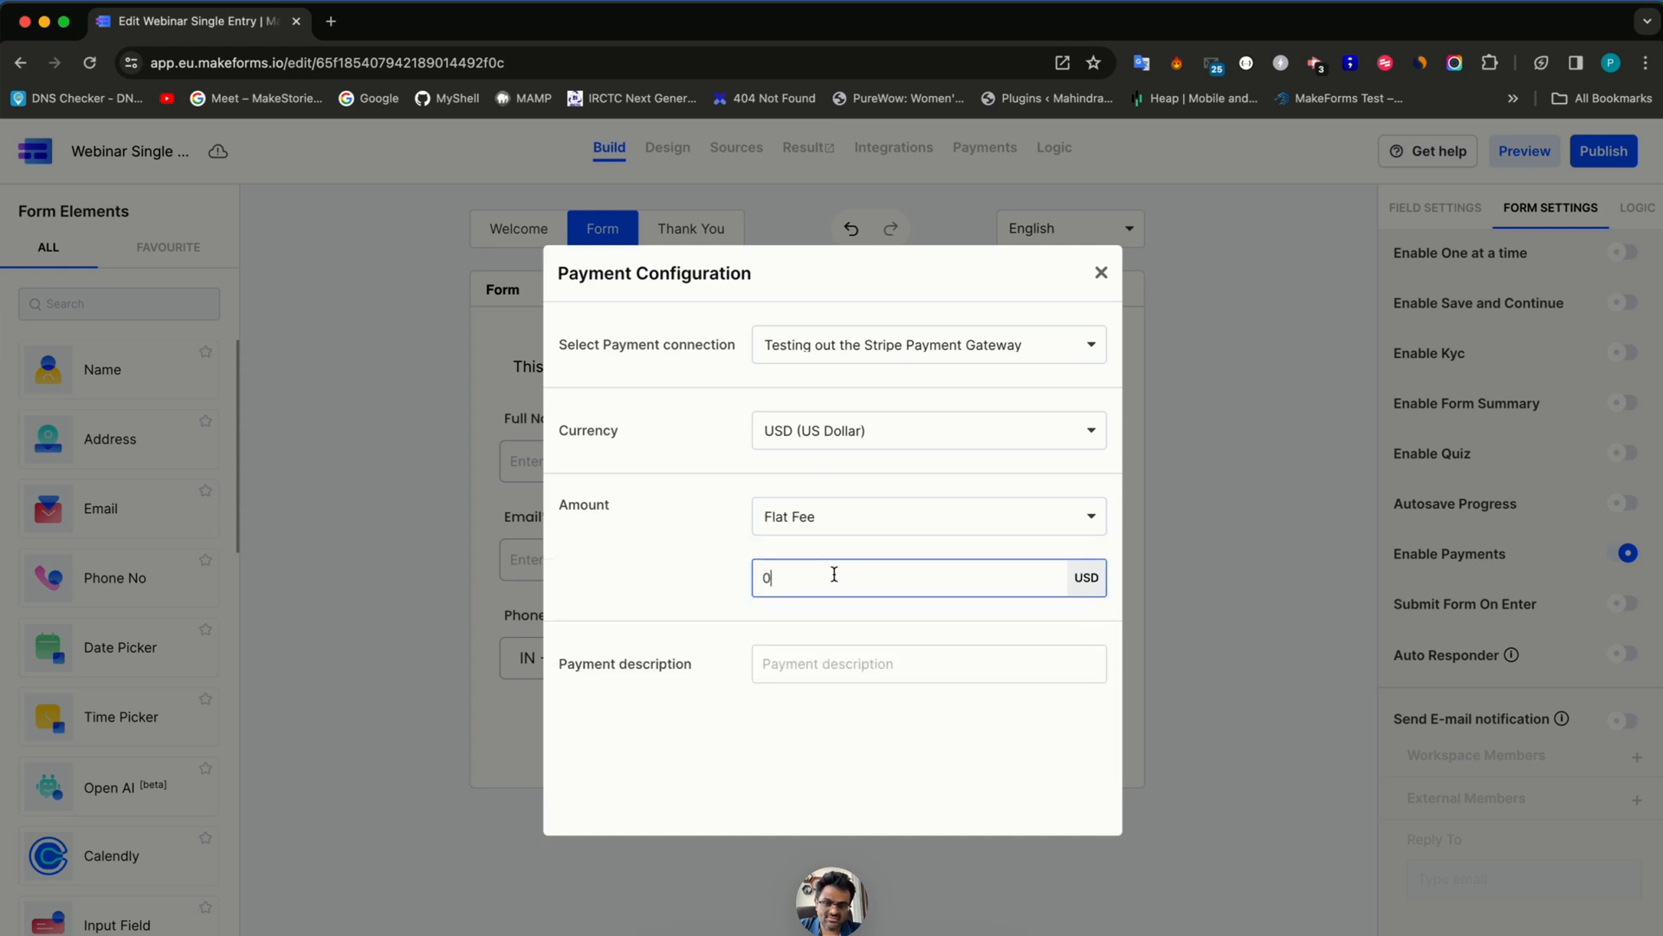
text(10)
key(BackSpace)
key(BackSpace)
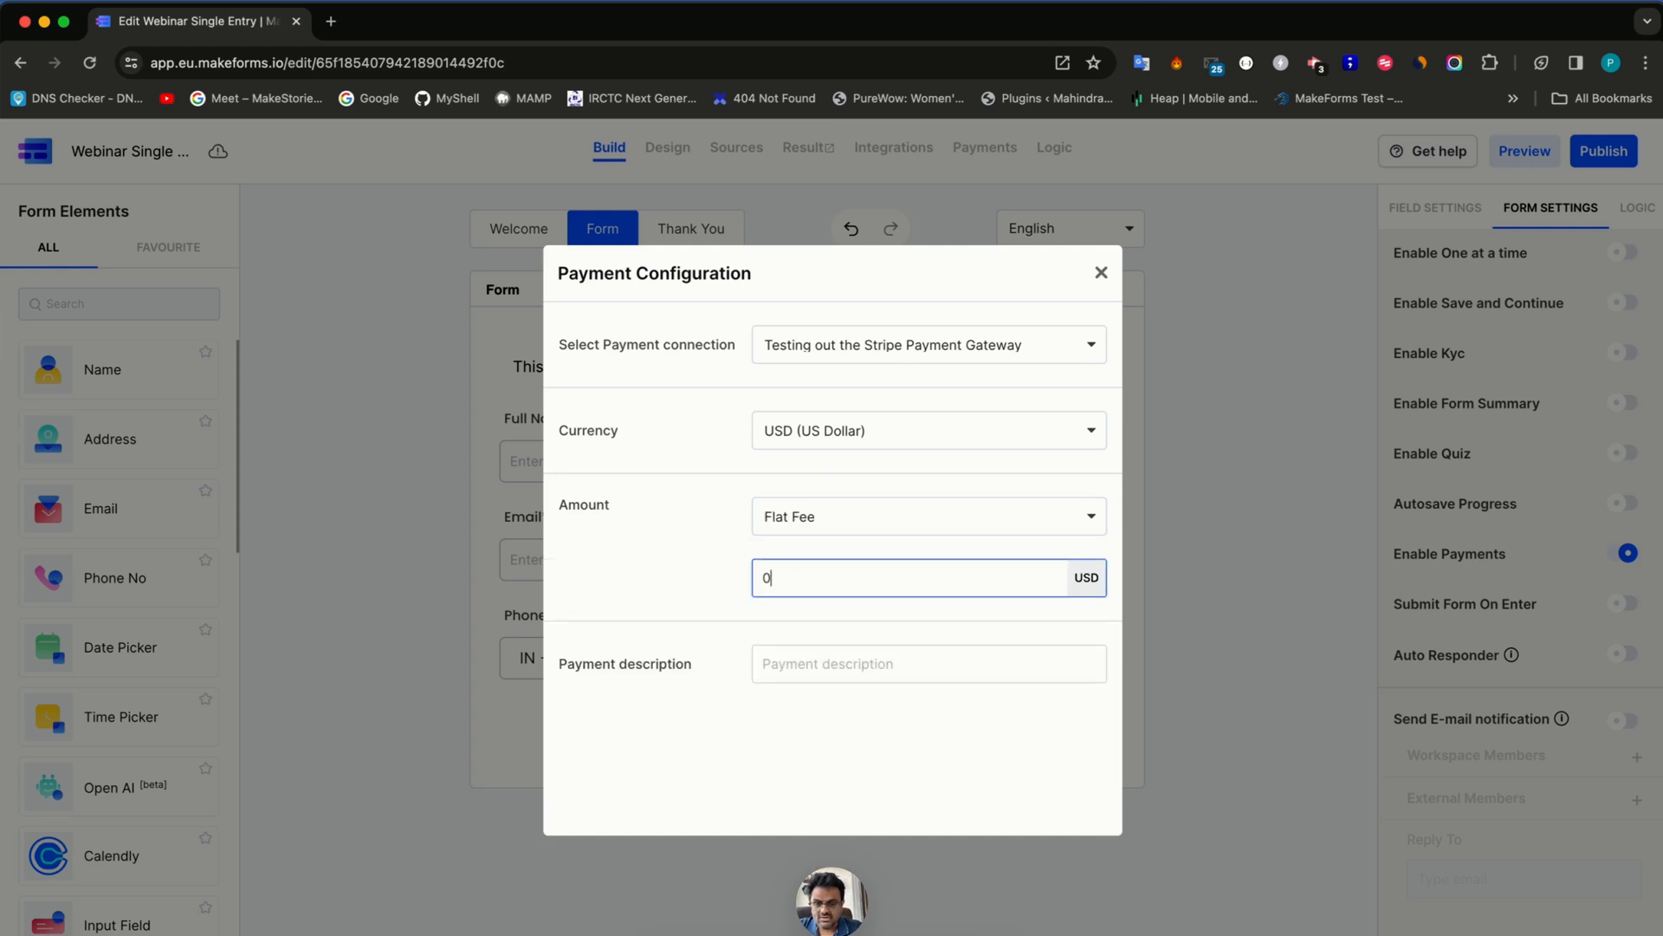
key(BackSpace)
text(9)
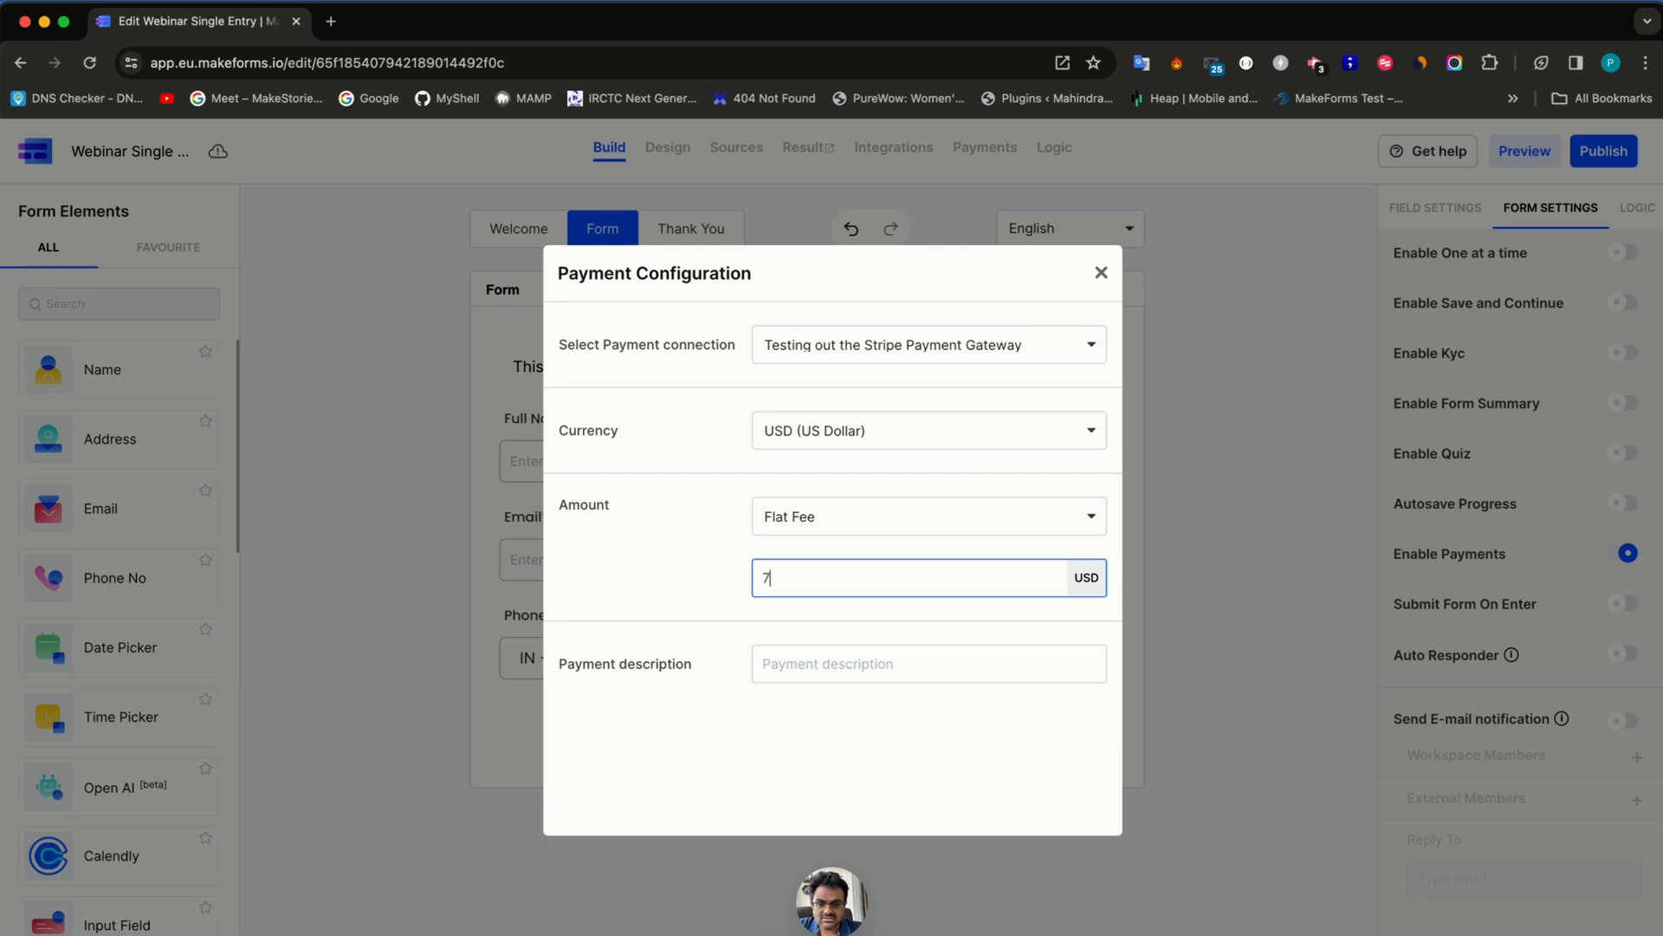
key(BackSpace)
text(10)
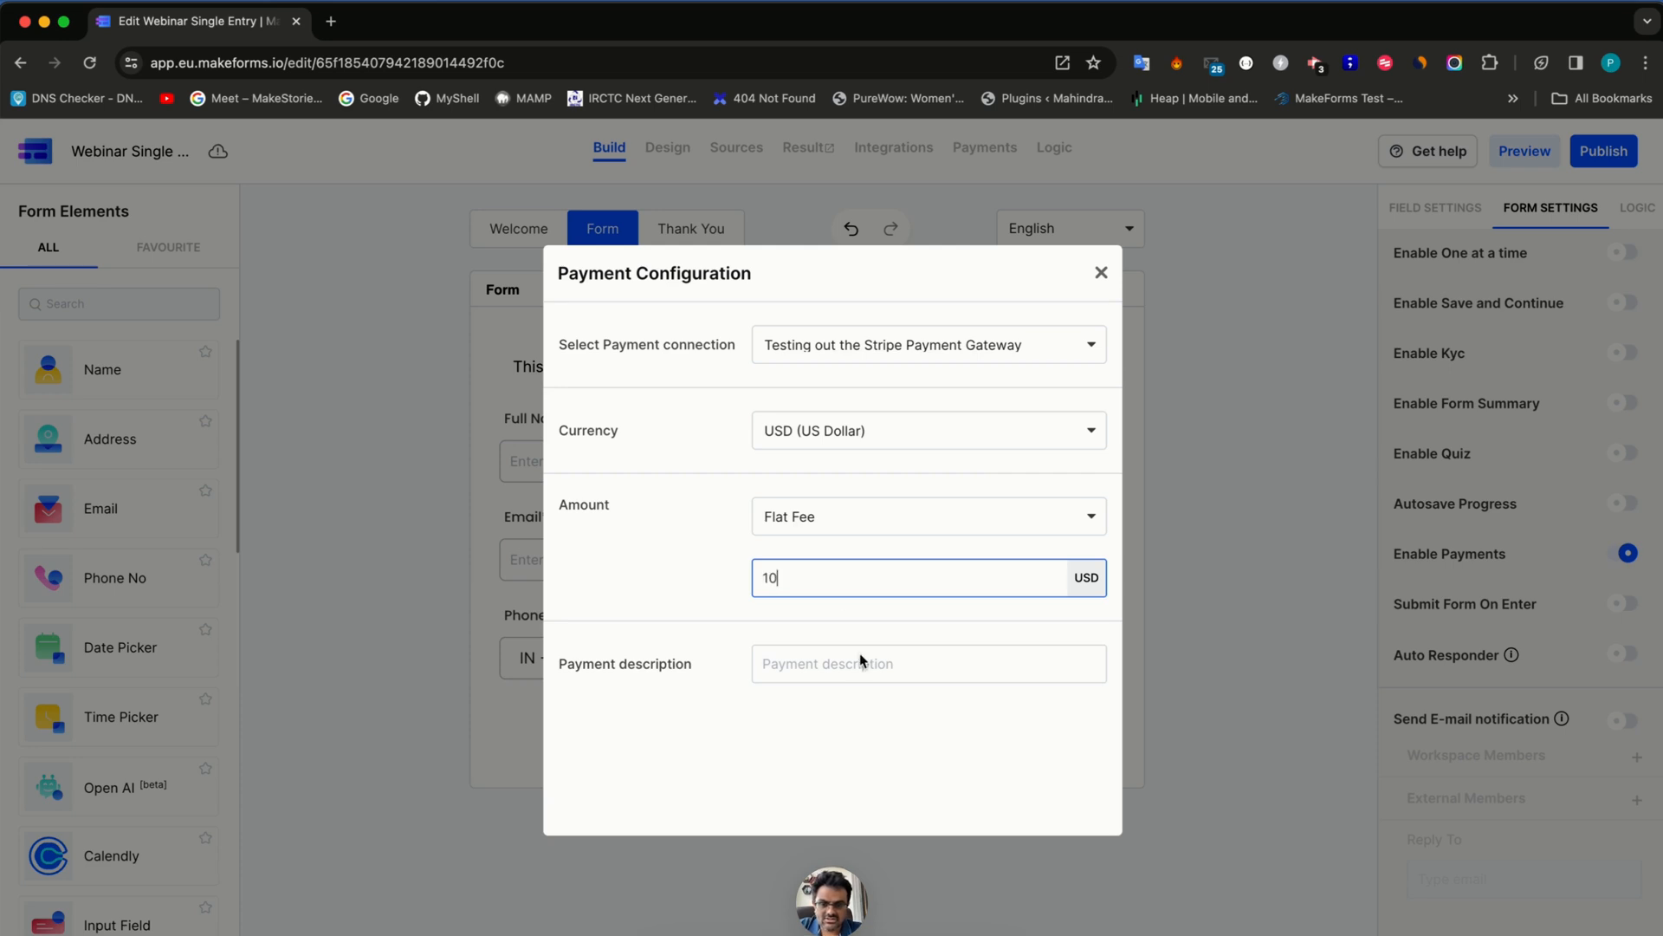
click(862, 681)
- Describe the payment as 'MakeForms Webinar Fee' and bring up the publish options
click(860, 668)
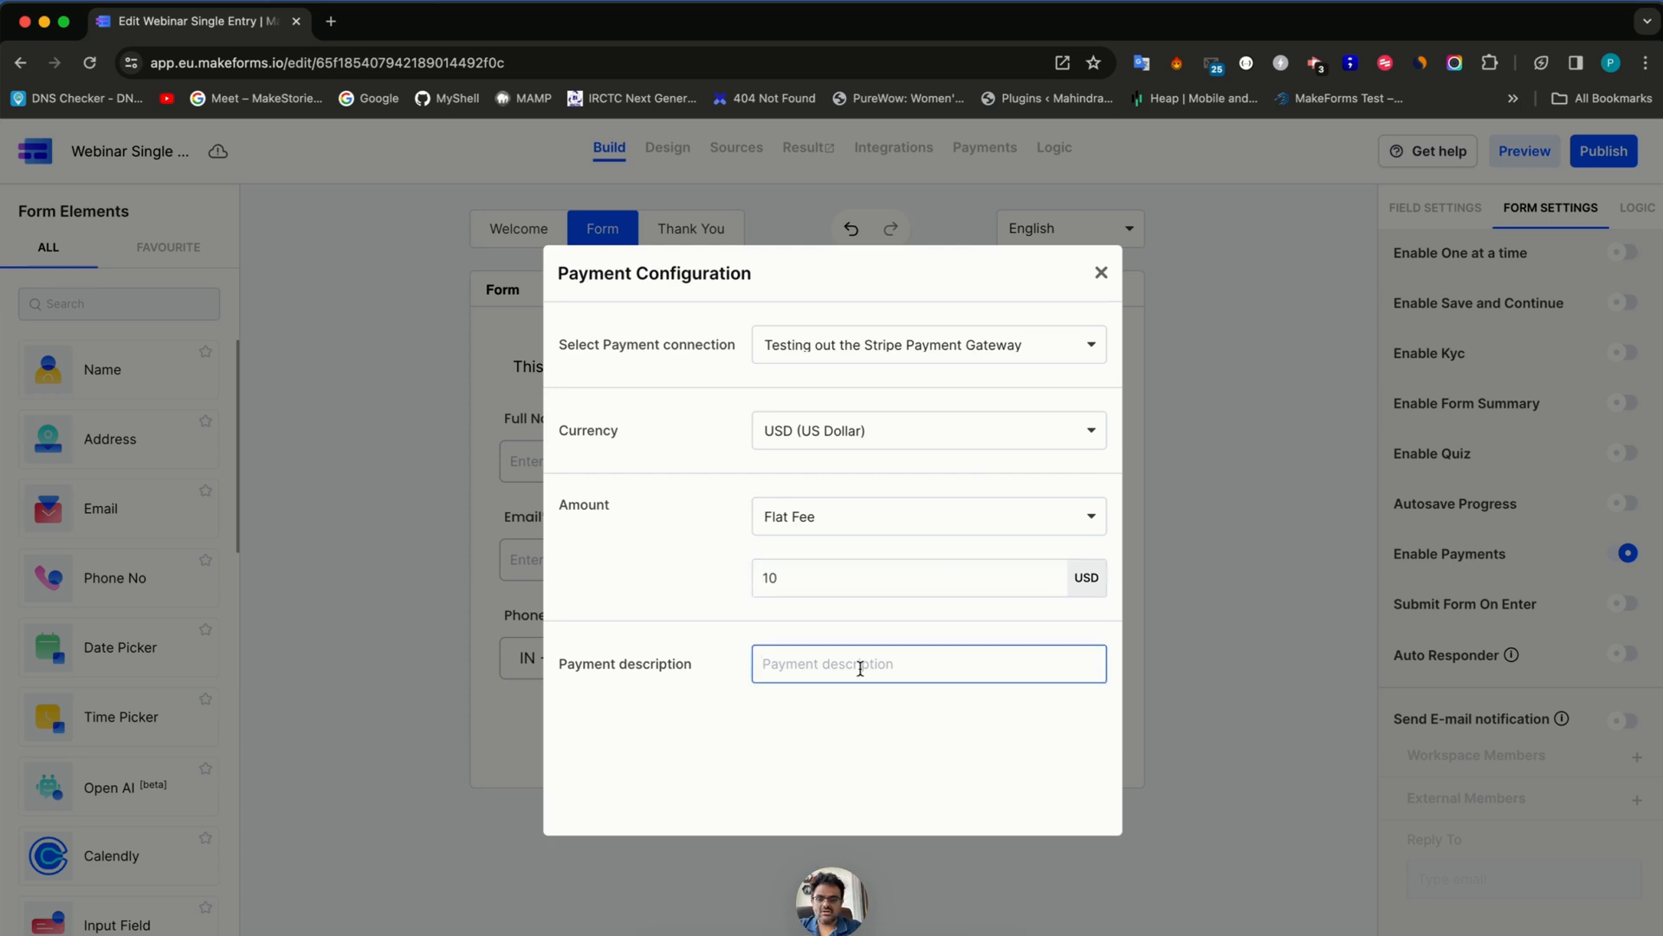
text(MakeForms Webina)
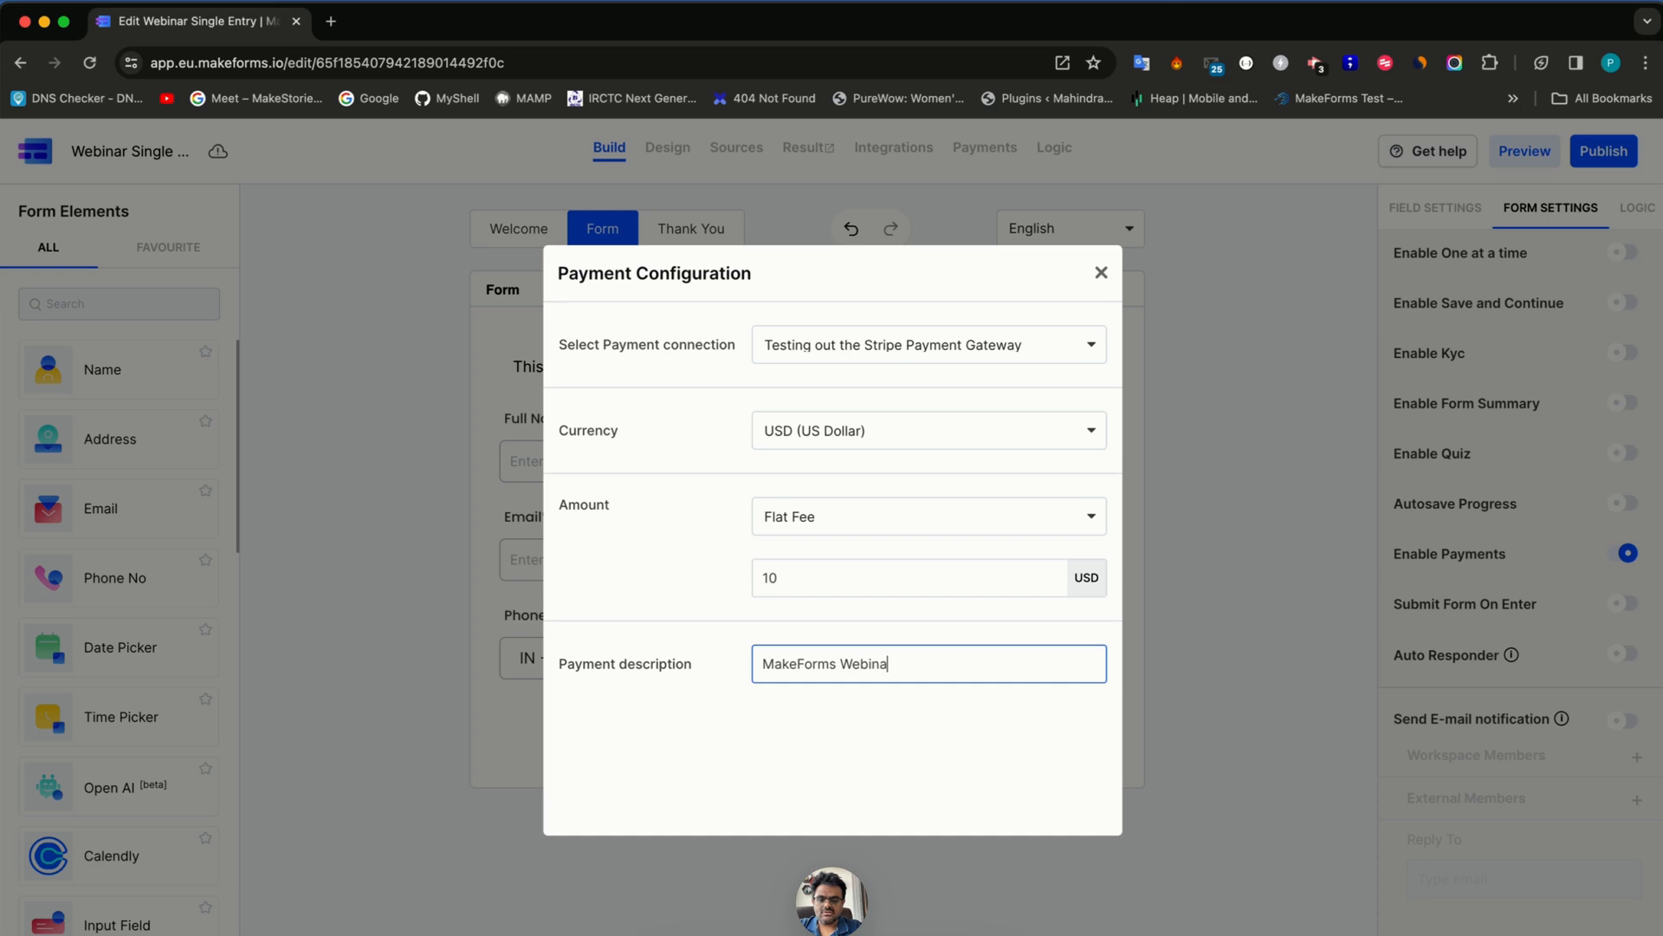
text(r Reg)
key(BackSpace)
key(BackSpace)
key(BackSpace)
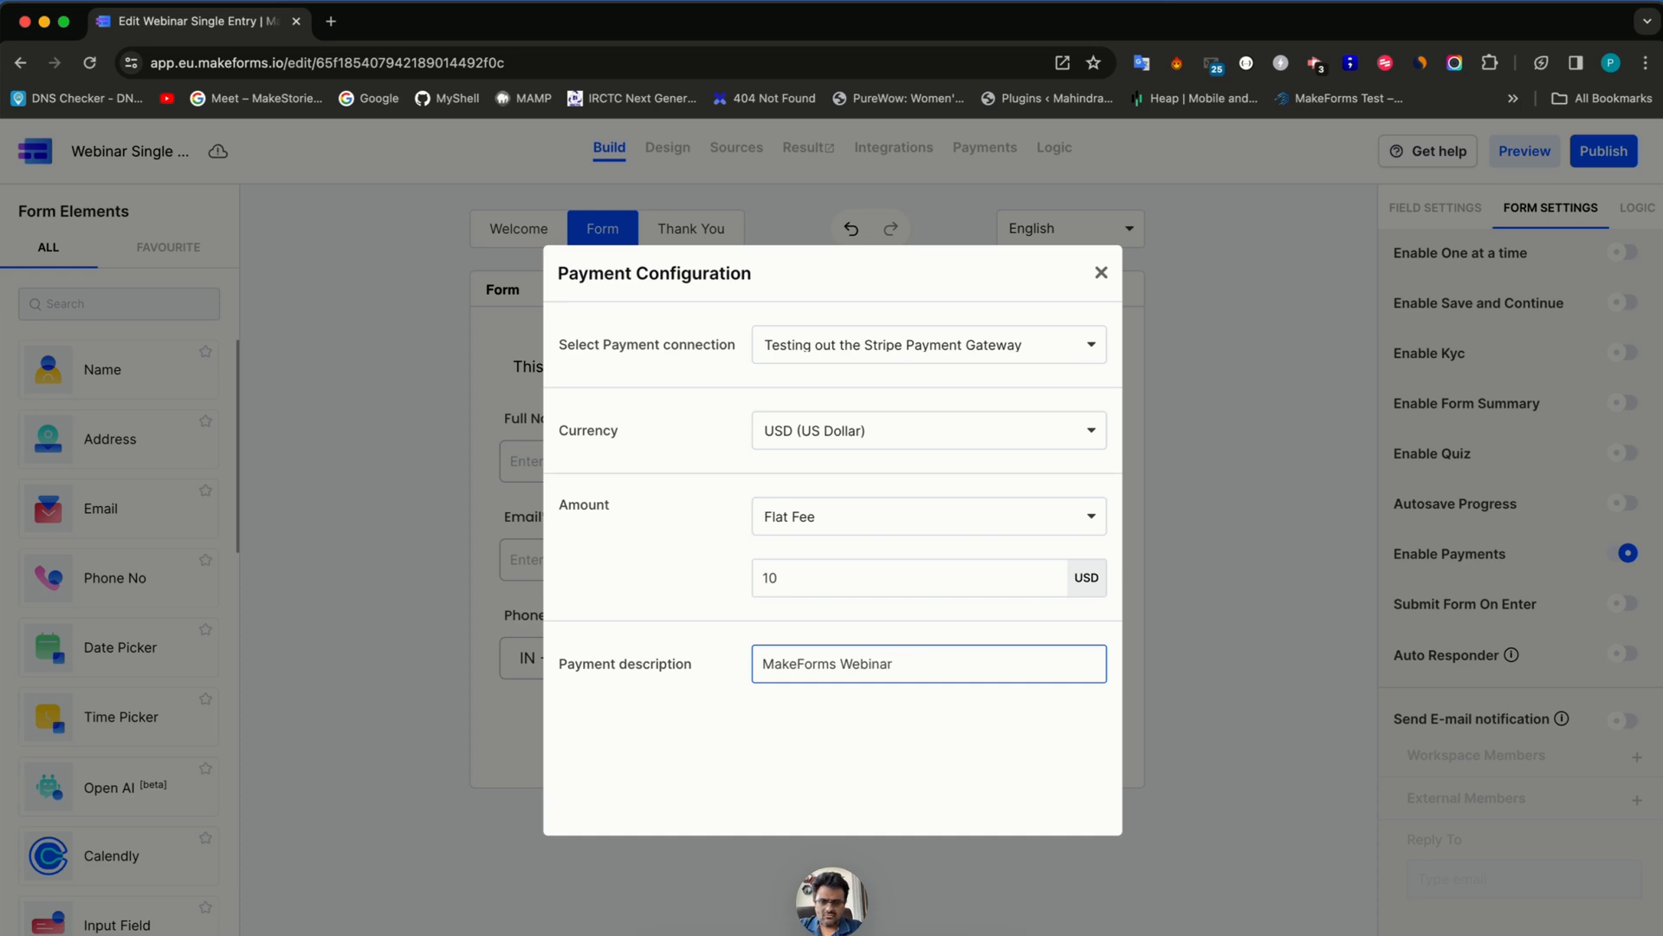
text(Fee)
click(1105, 272)
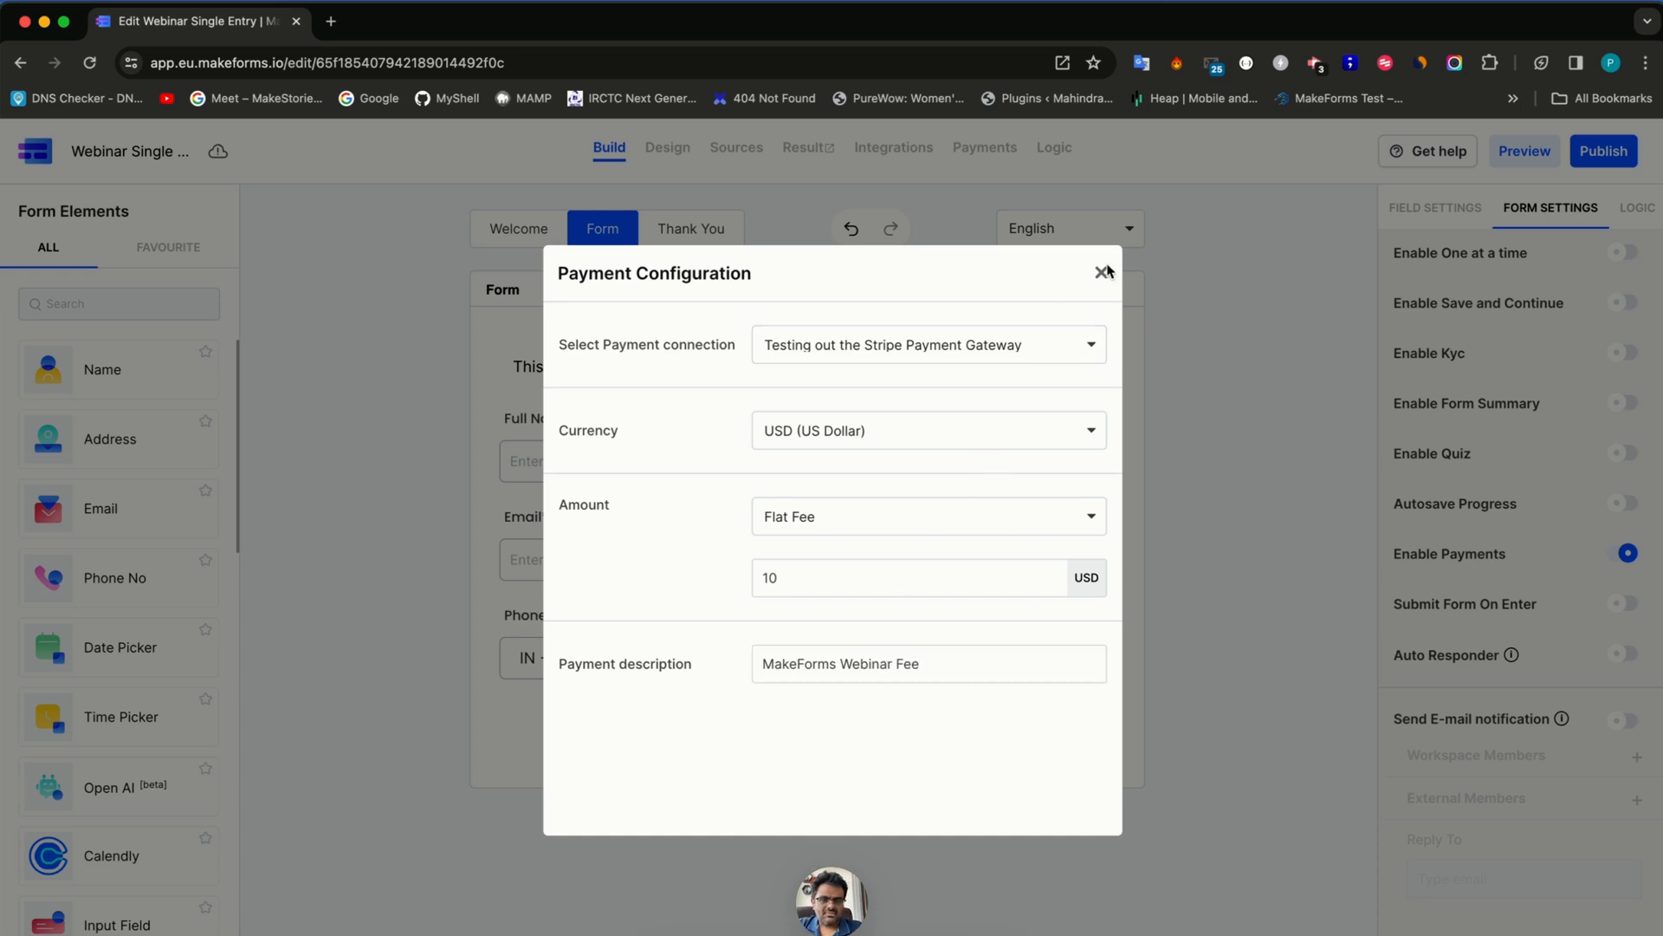
click(1606, 151)
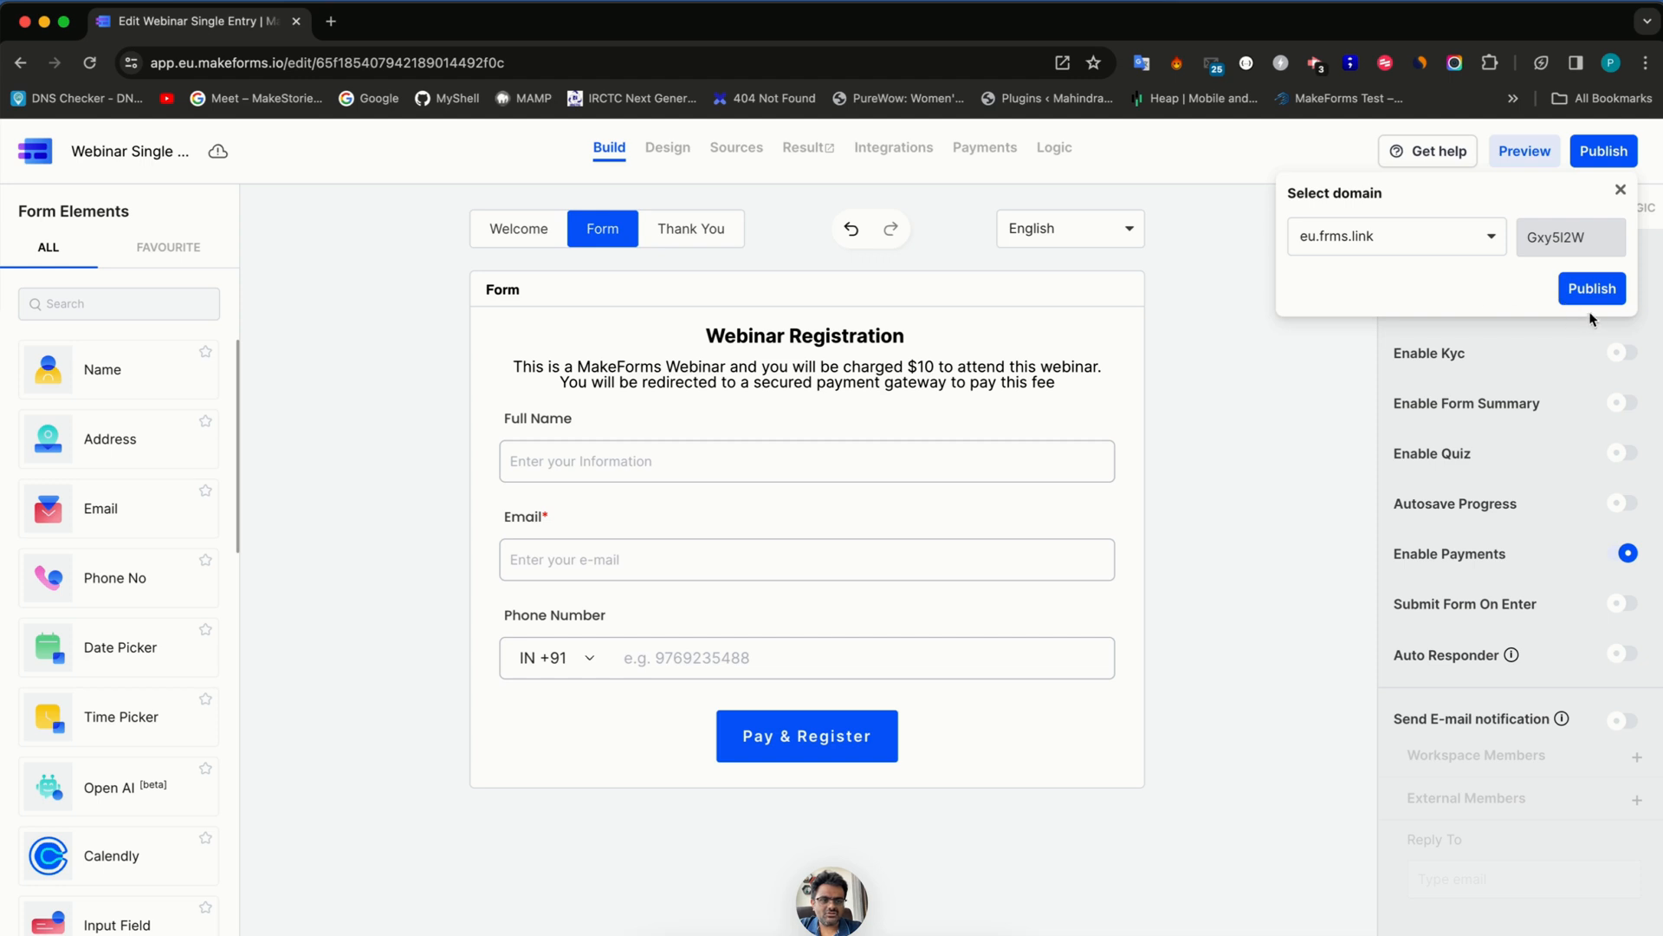
- Publish on the default domain and open the live form link in a new tab
click(1591, 289)
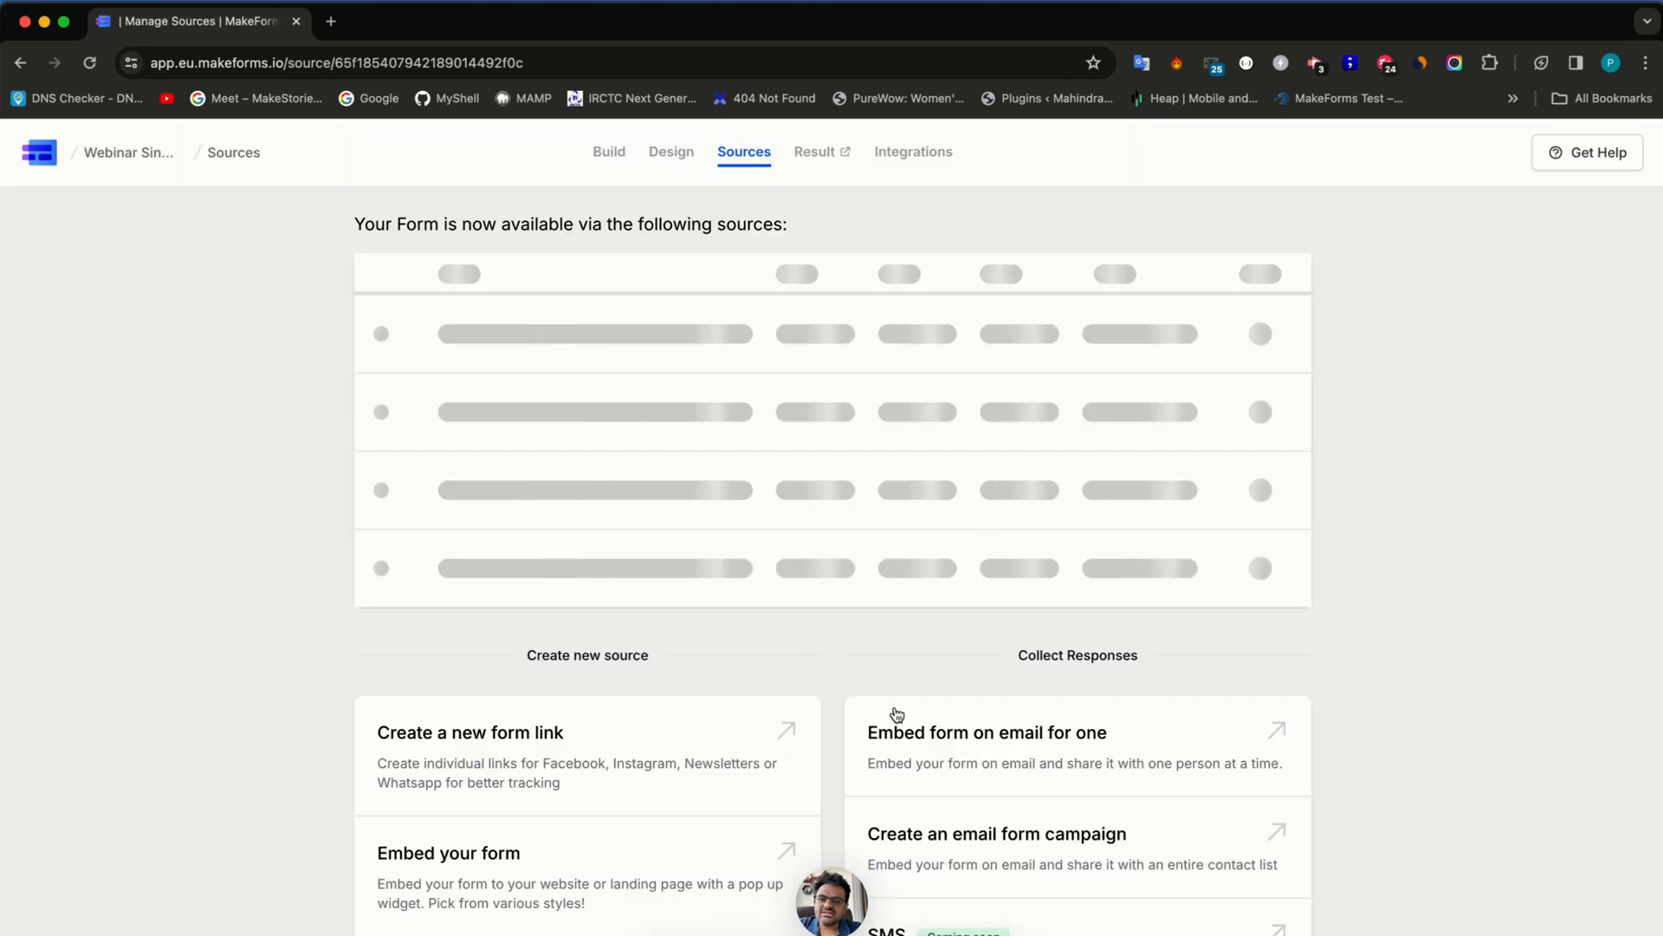
click(663, 341)
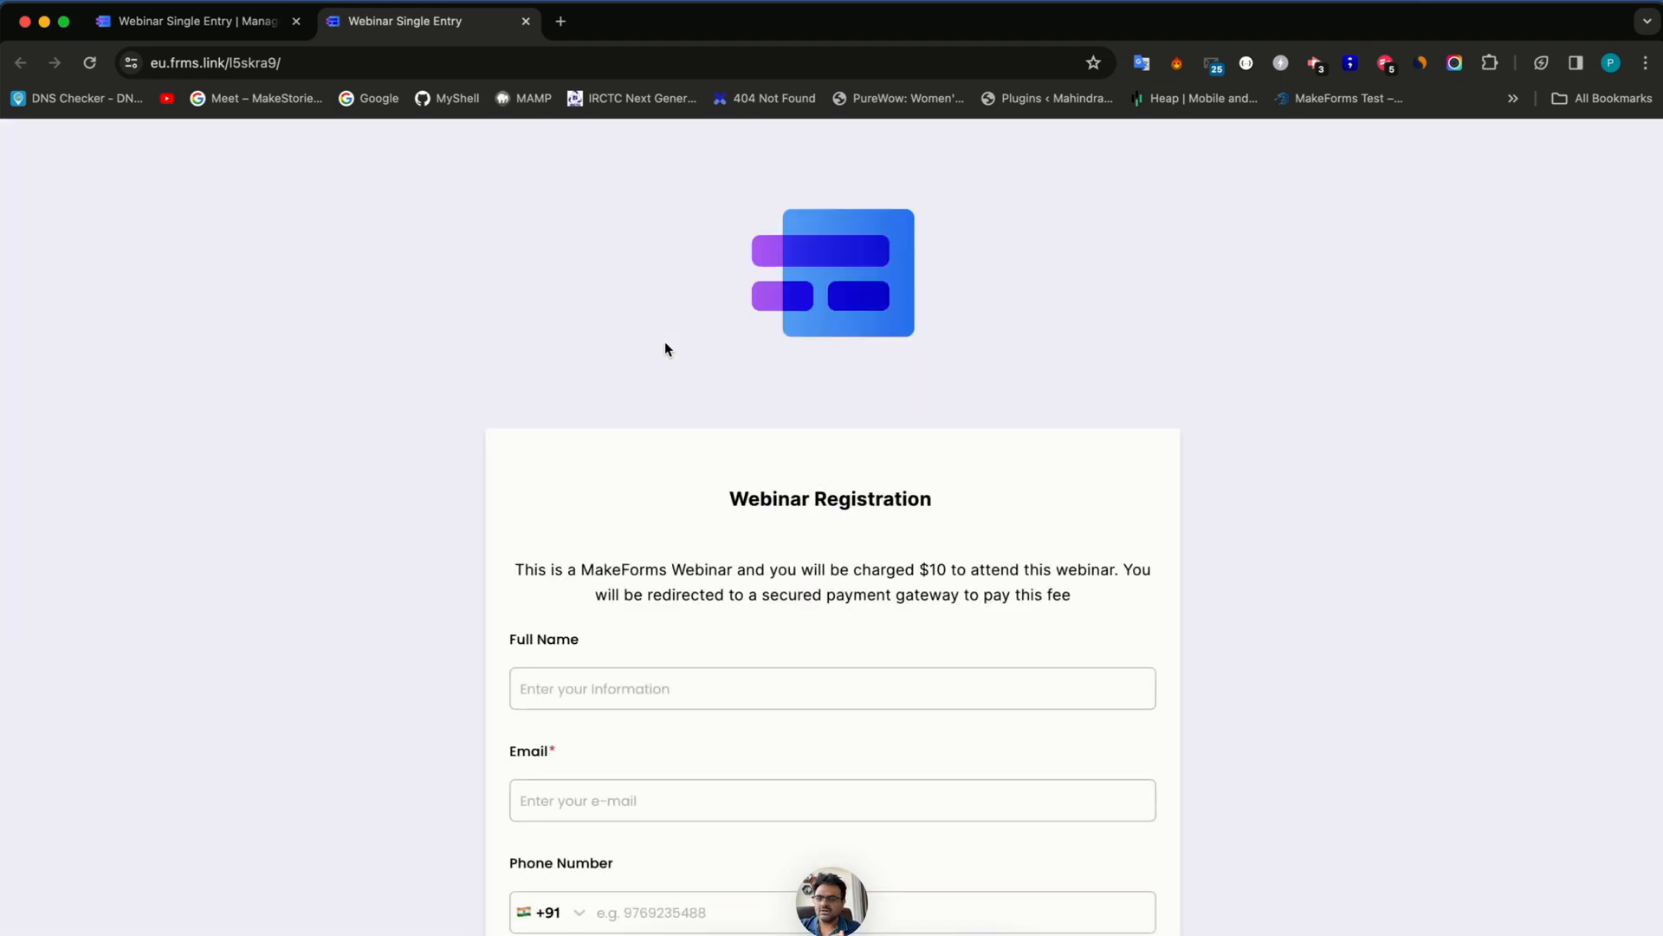
- Submit the live form with a test name, email and phone number, then enter the emailed verification code
scroll(665, 348, down, 2)
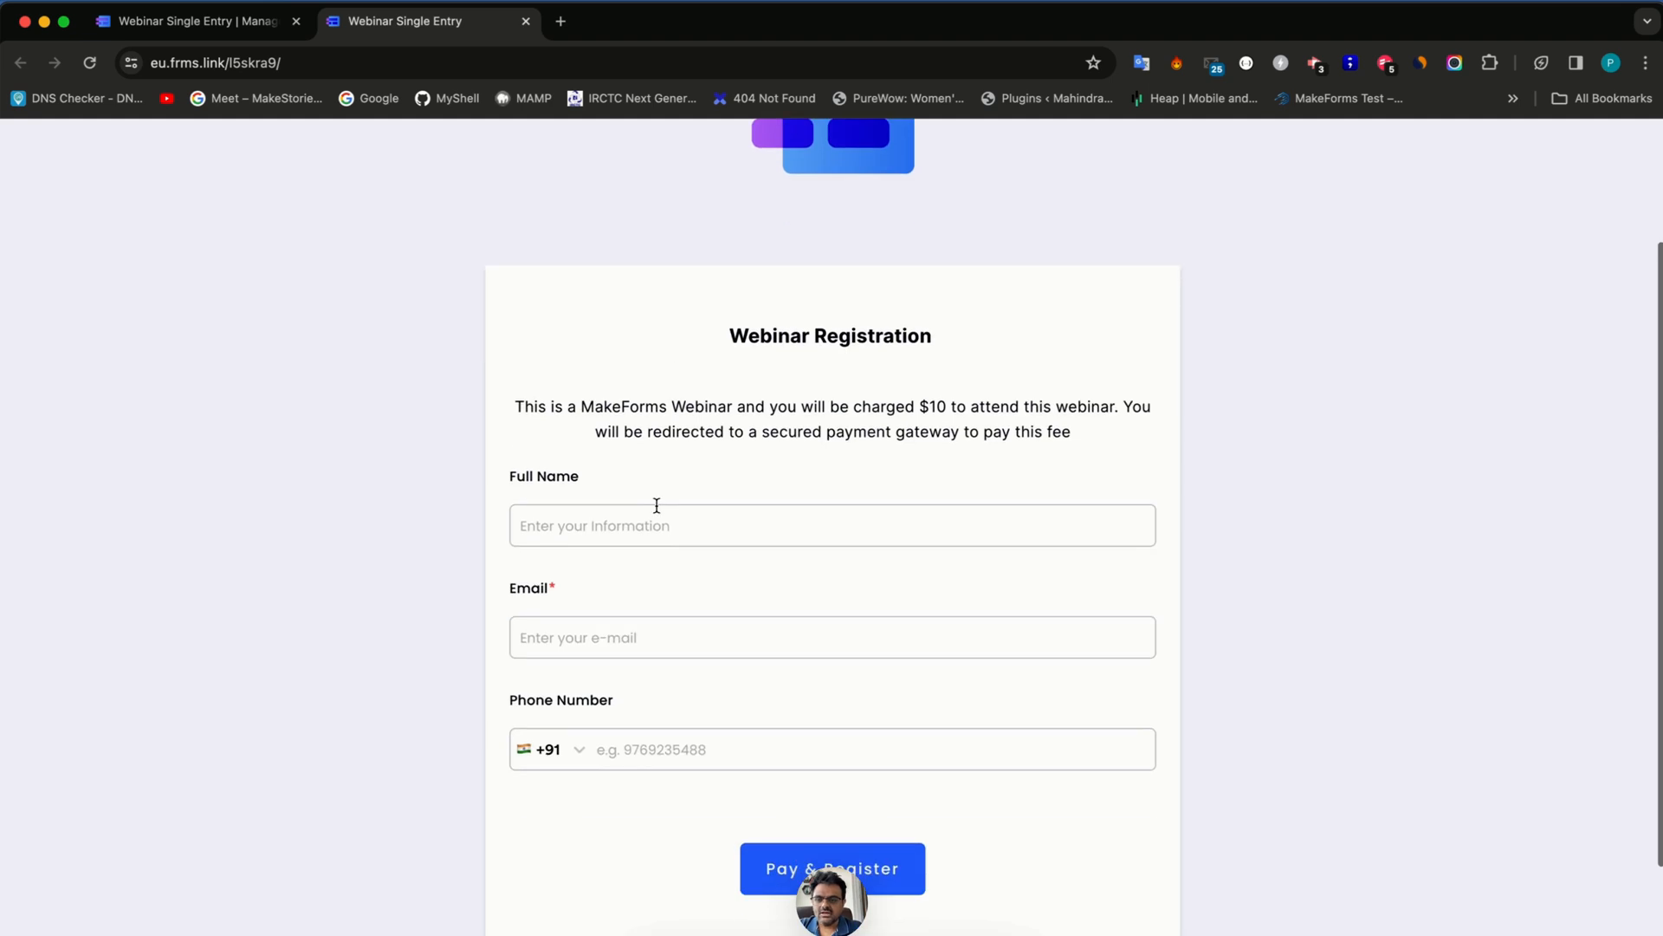
click(654, 520)
text(Pratik)
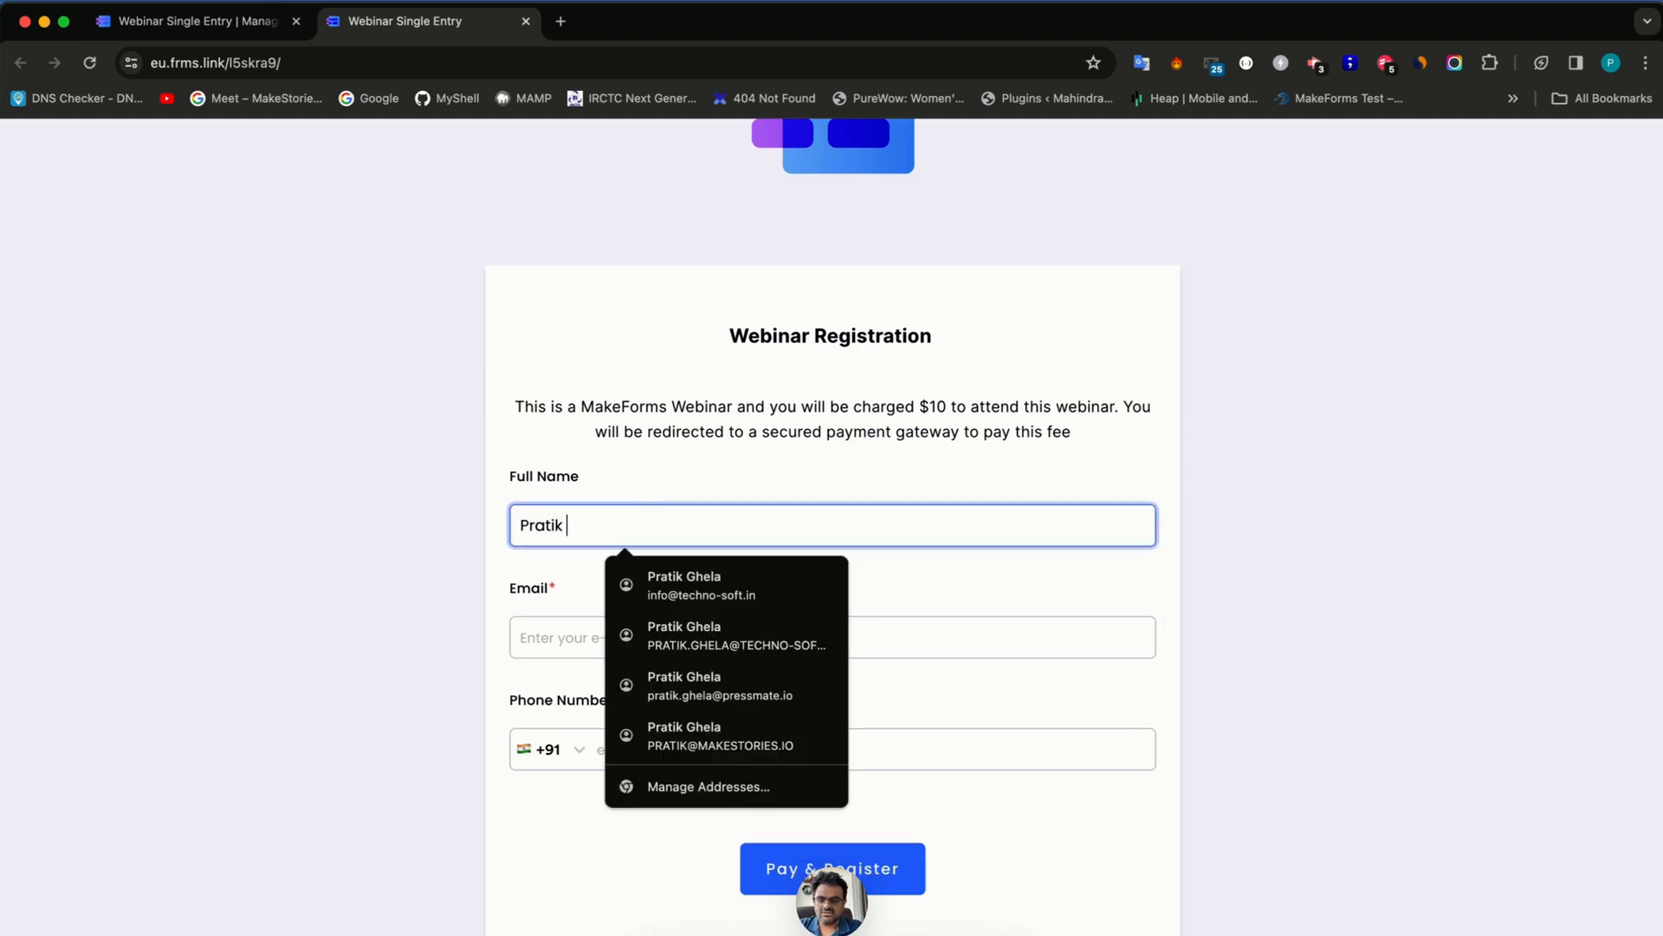
key(Tab)
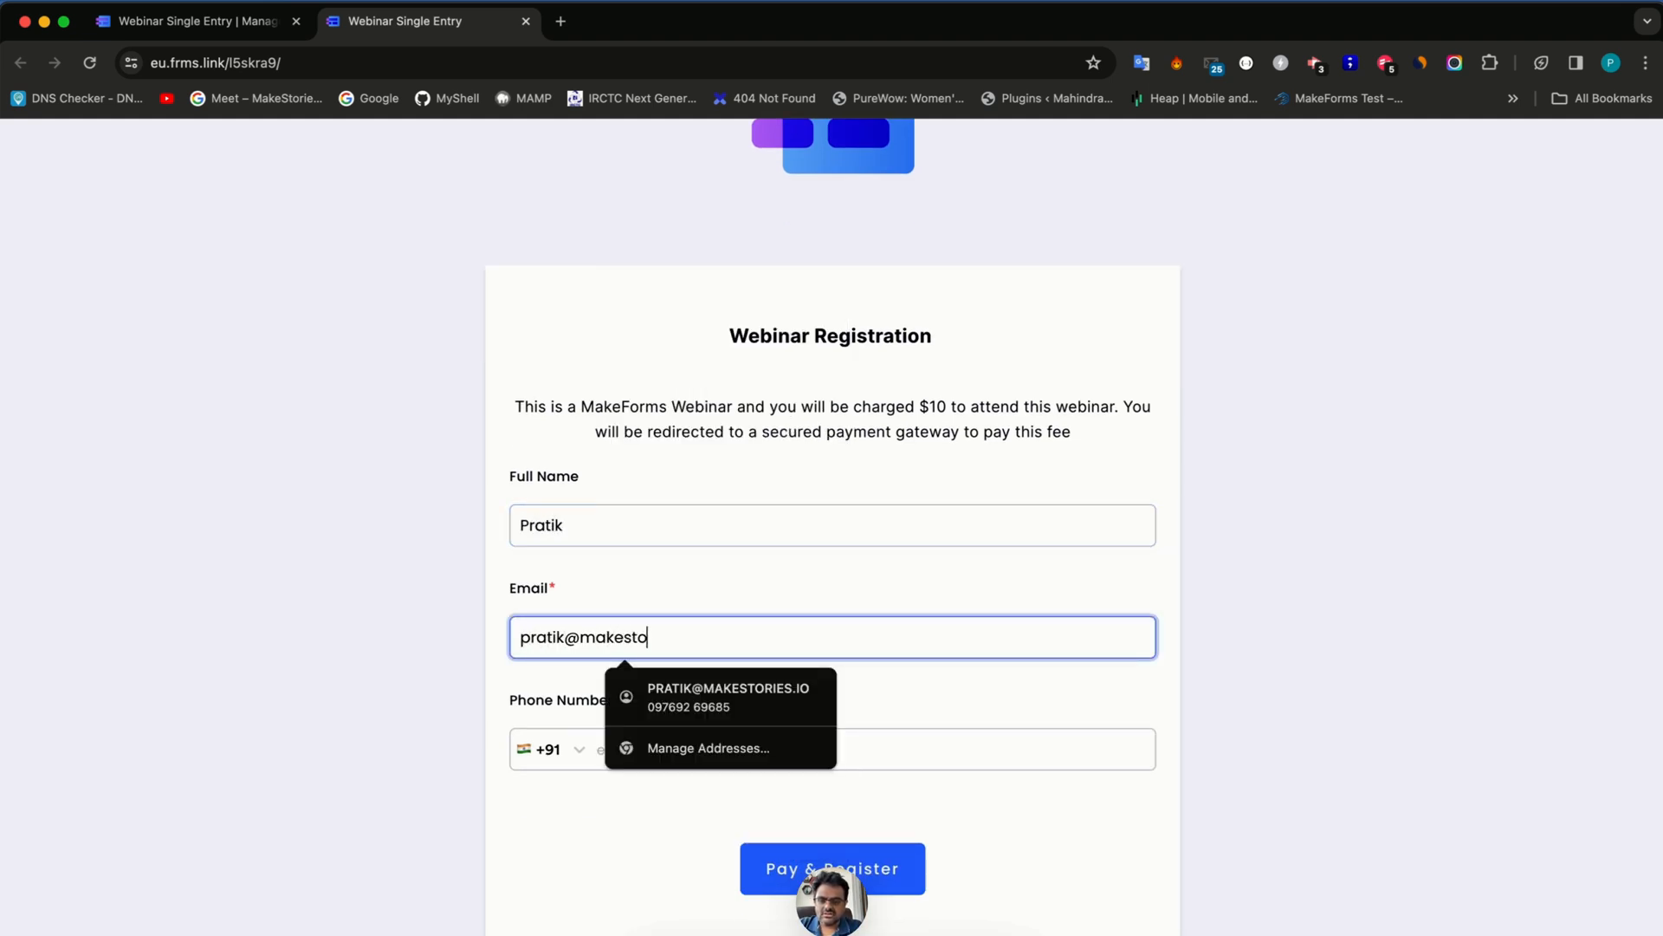
key(Tab)
key(Tab)
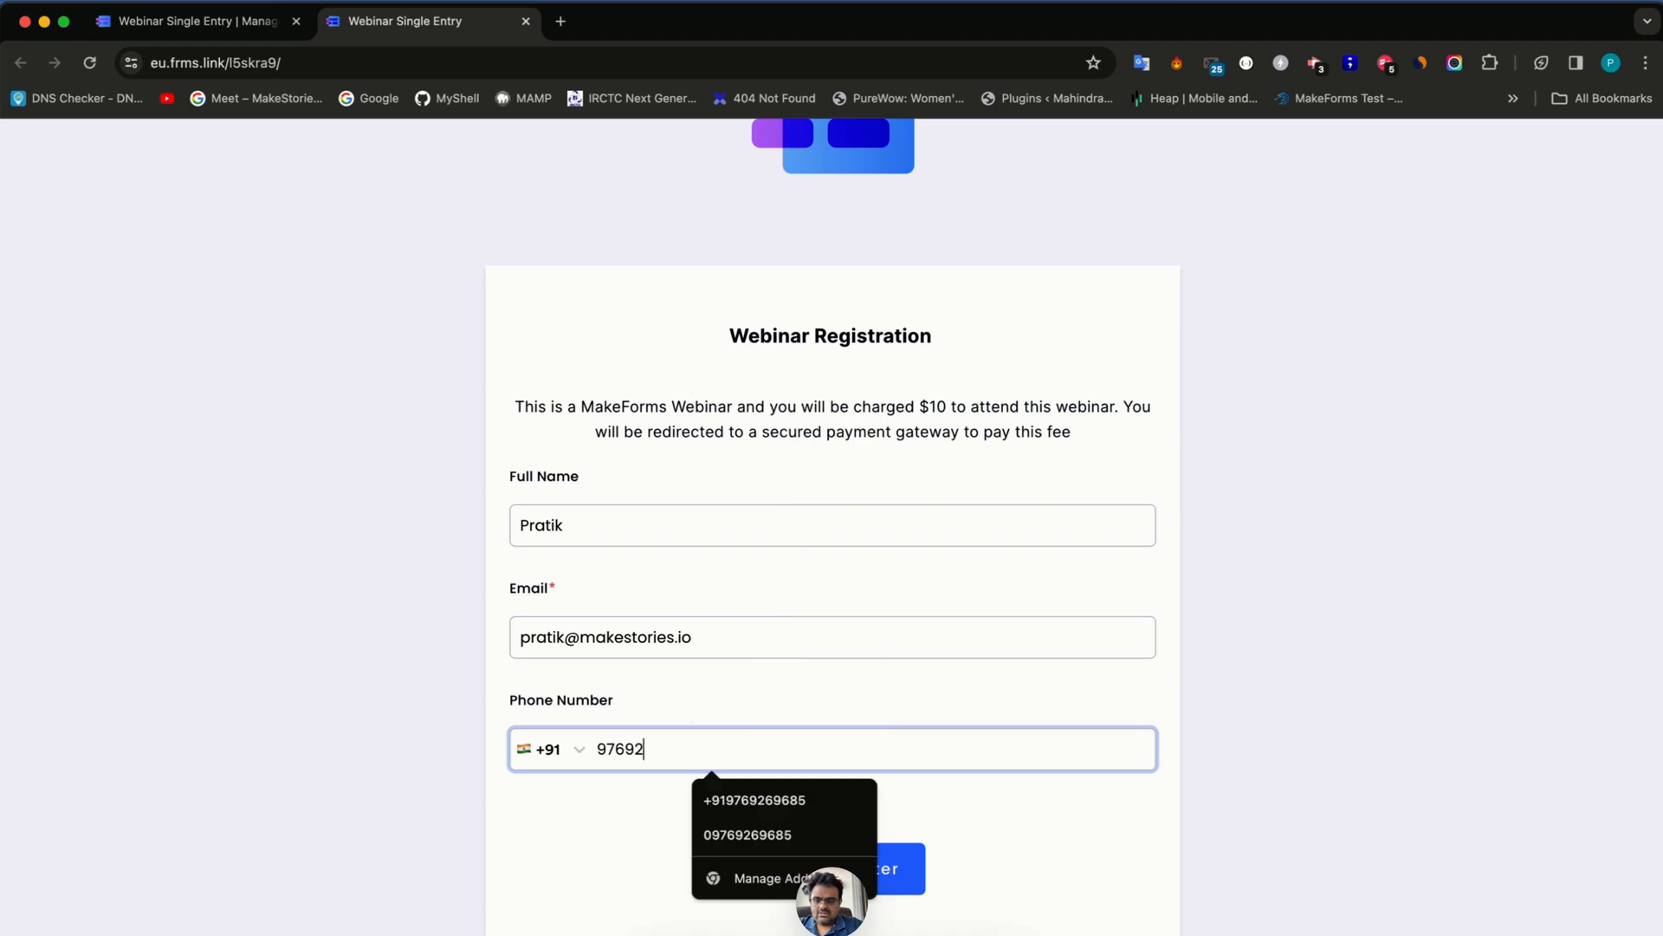
click(779, 868)
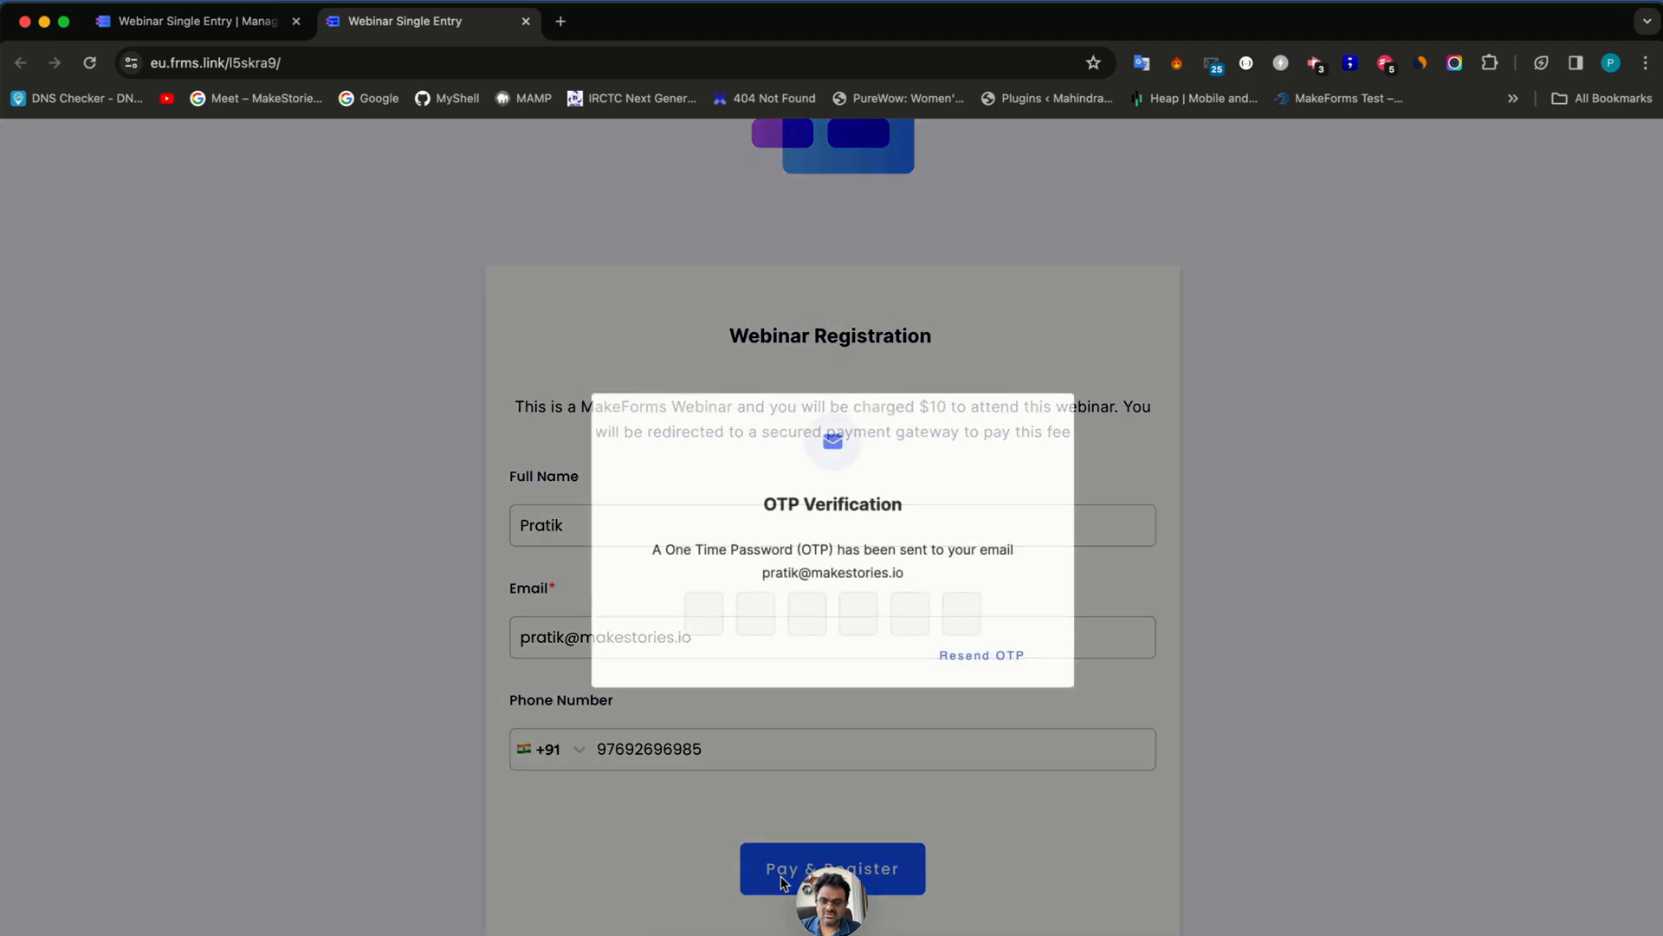
click(702, 621)
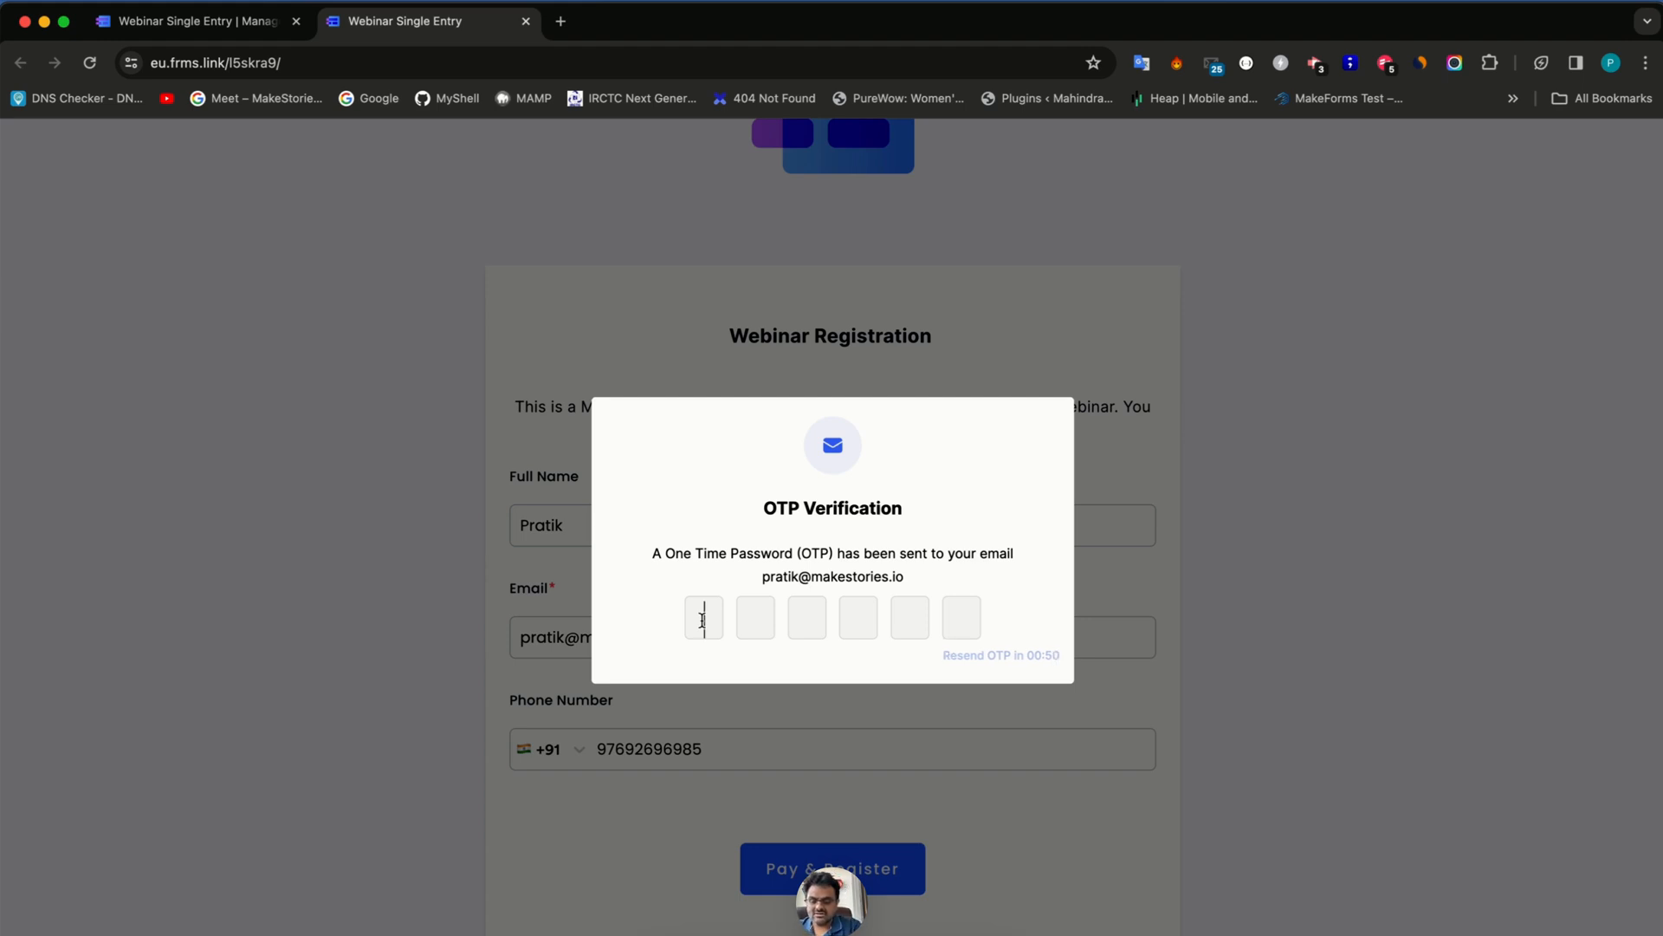
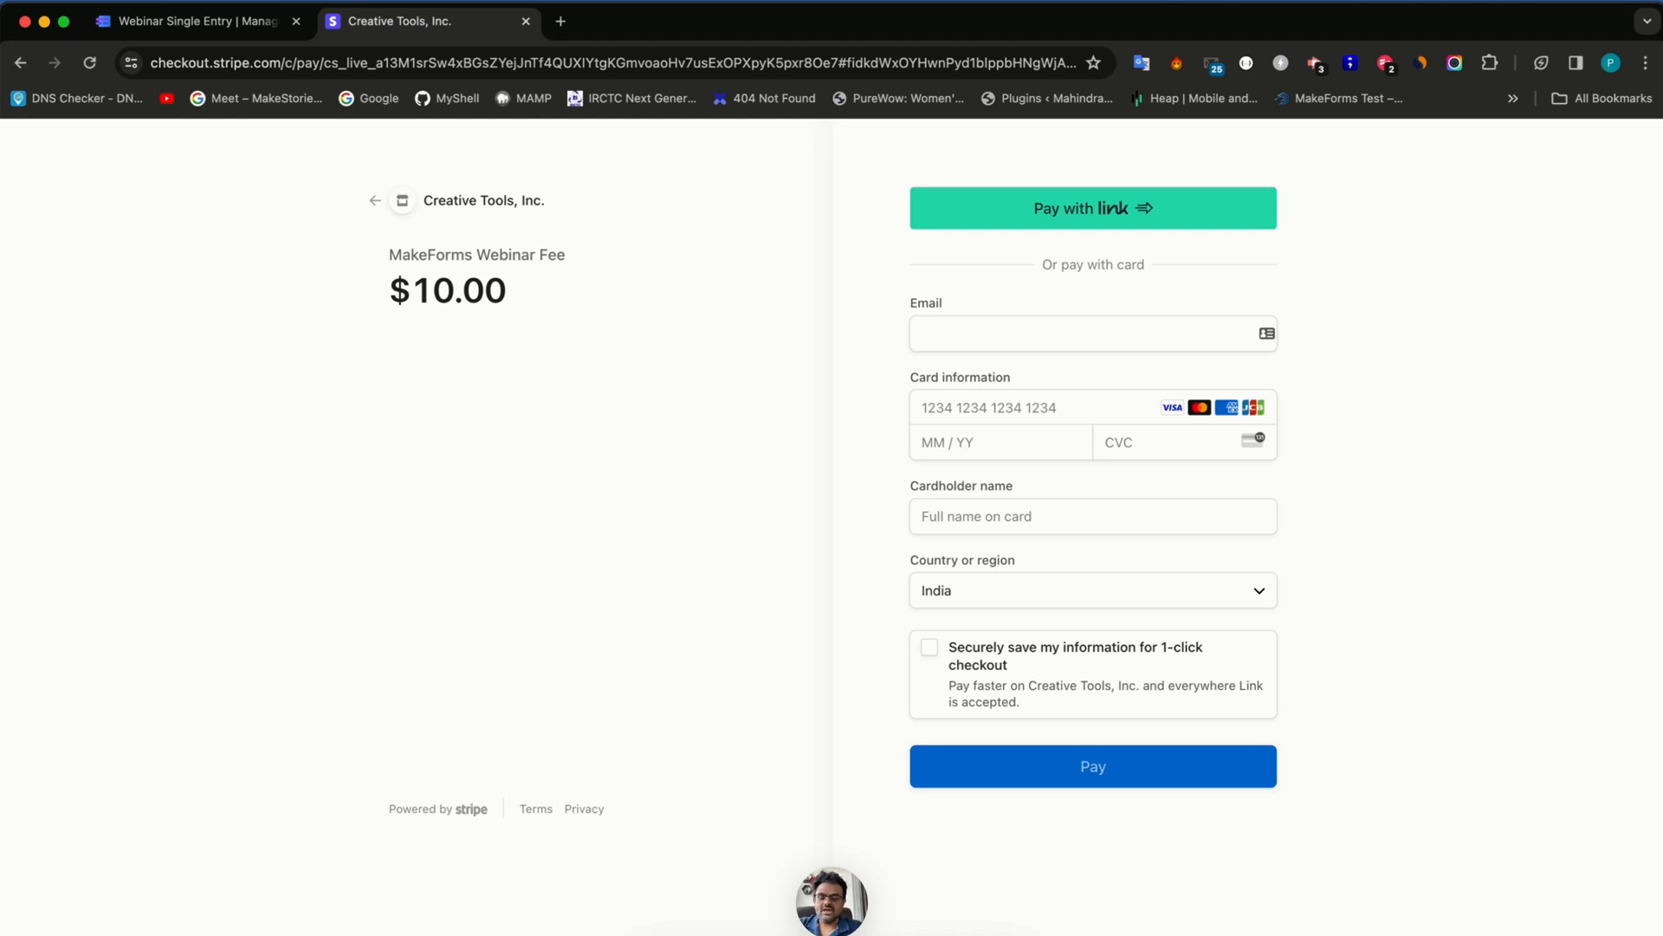
- Leave the $10.00 Stripe checkout and return to the form's Sources page
click(374, 206)
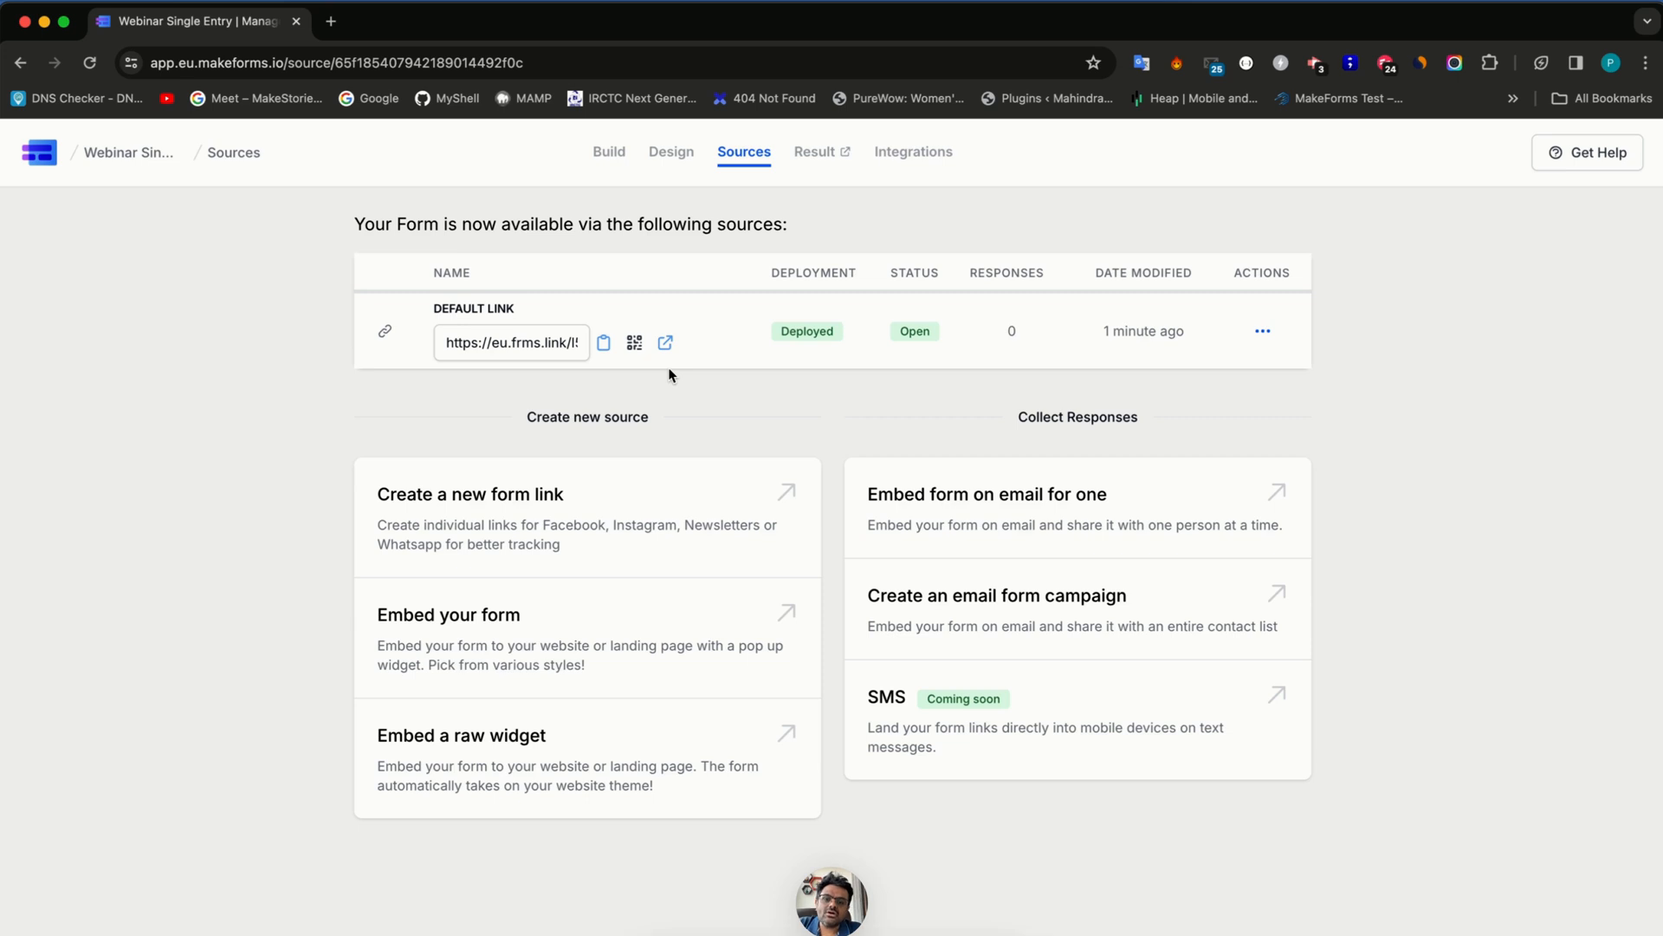